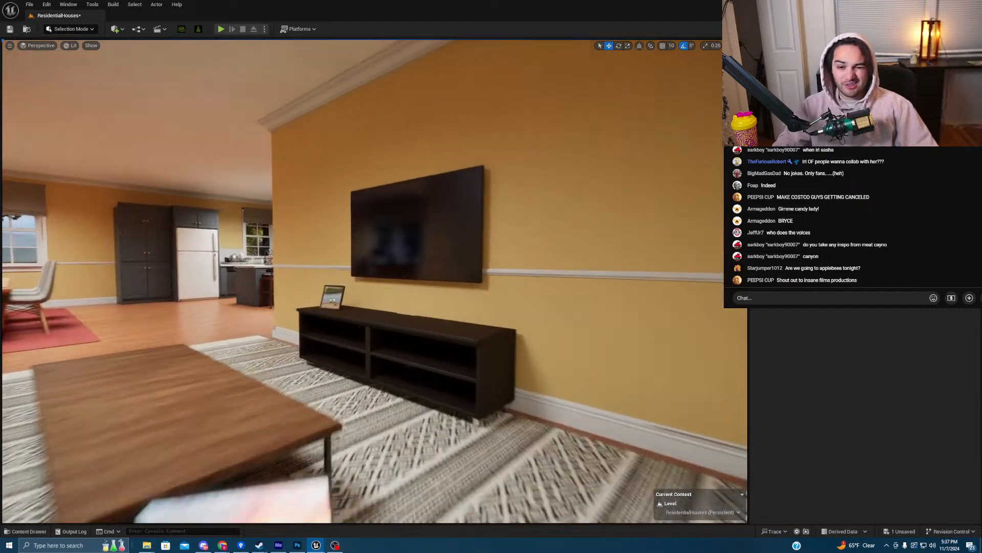
- Fly from the TV wall past the dining room and kitchen up to the framed photo on the TV stand
right_drag(387, 218, 308, 214)
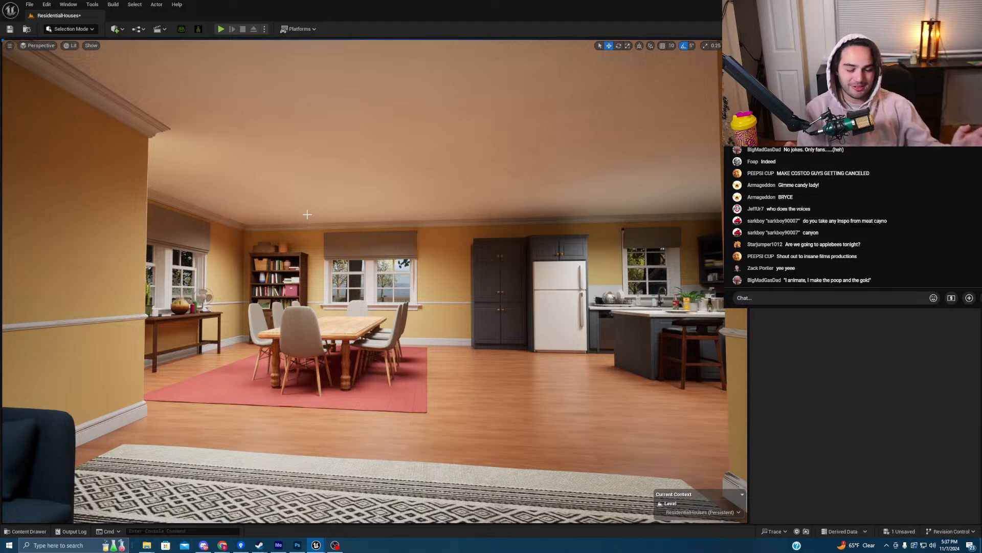
right_drag(296, 168, 260, 180)
key(w)
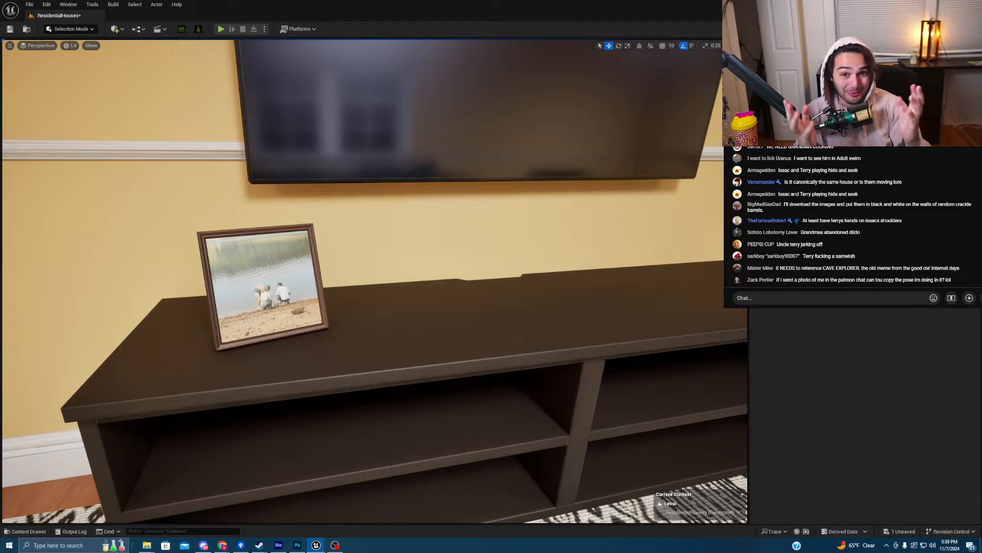
- Swing the view toward the door and windows to face the blue house's front porch
right_drag(520, 112, 375, 159)
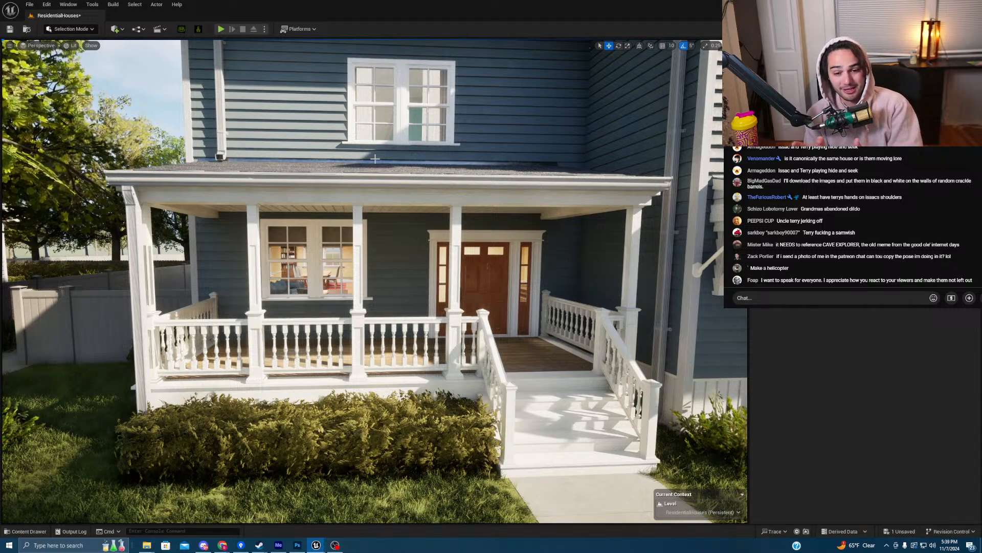
- Fly onto the front porch and through the living room past the sofa, dining area and artwork wall
key(w)
mouse_move(407, 158)
right_down()
mouse_move(419, 158)
mouse_move(405, 159)
right_up()
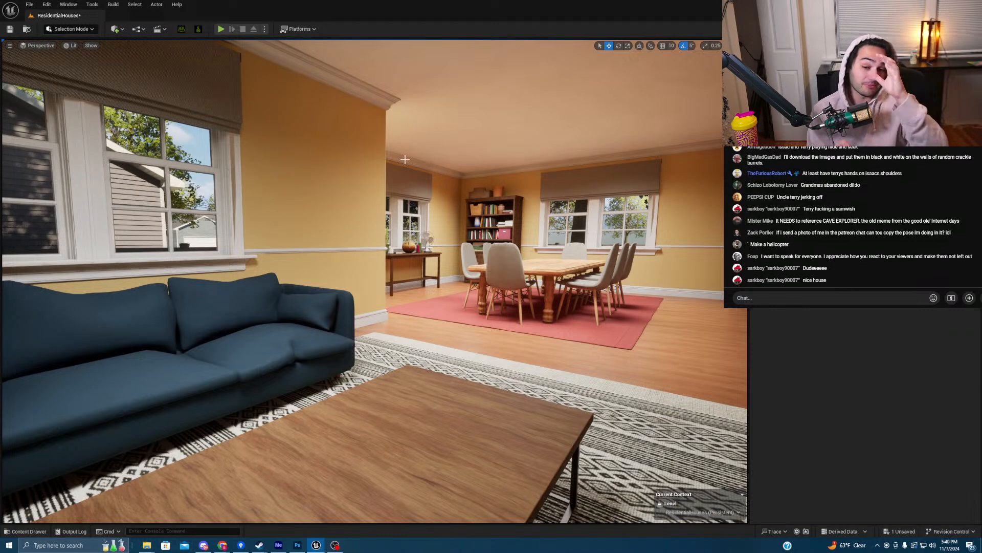
right_drag(474, 129, 454, 180)
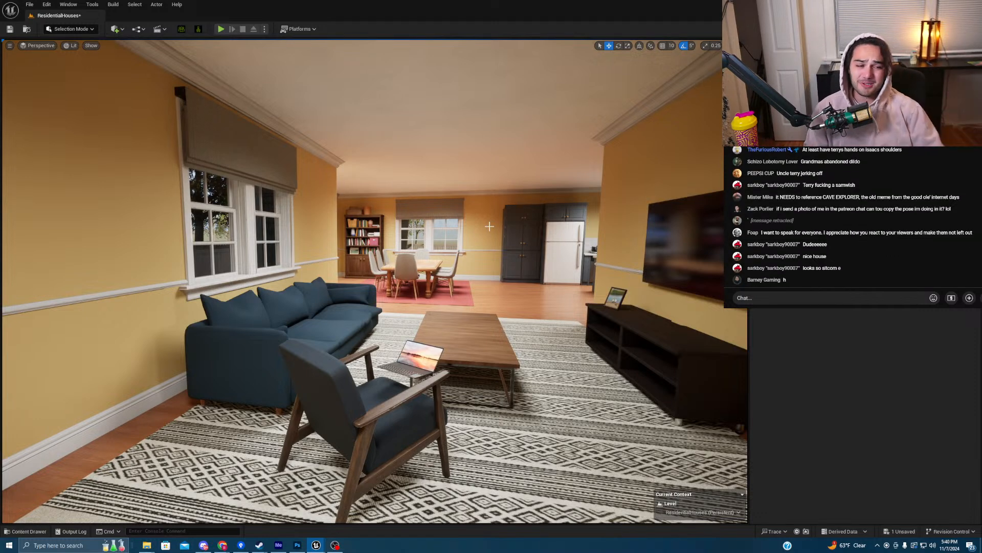
mouse_move(489, 226)
right_down()
mouse_move(578, 235)
mouse_move(478, 234)
mouse_move(504, 234)
right_up()
- Fly past the stairs through the garage doorway, into the garage and on to the laundry room
key(w)
mouse_move(374, 282)
right_down()
mouse_move(445, 266)
mouse_move(463, 276)
mouse_move(573, 281)
mouse_move(204, 279)
mouse_move(389, 282)
right_up()
key(w)
key(w)
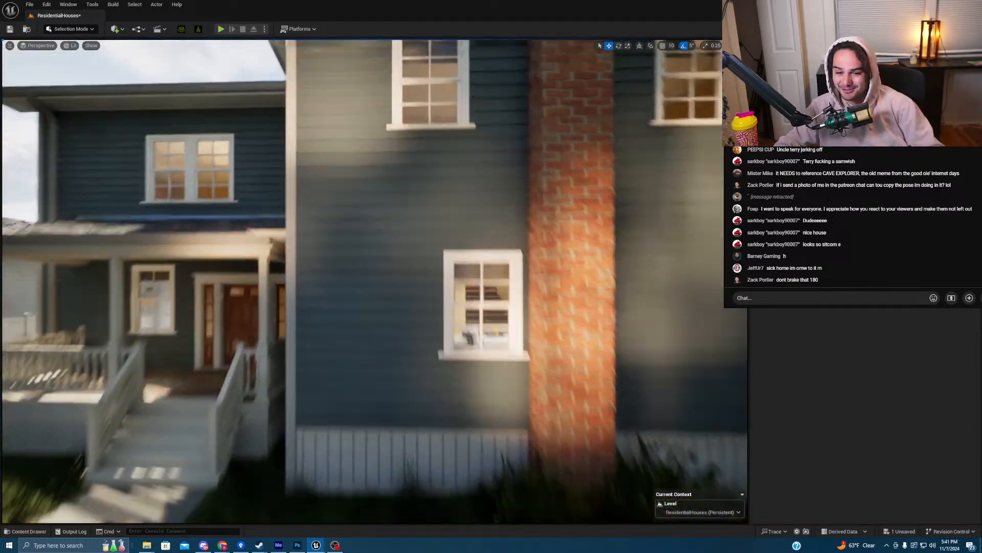
- Fly up into the upstairs hallway, along it and settle inside the teal bedroom
key(w)
right_drag(375, 281, 566, 271)
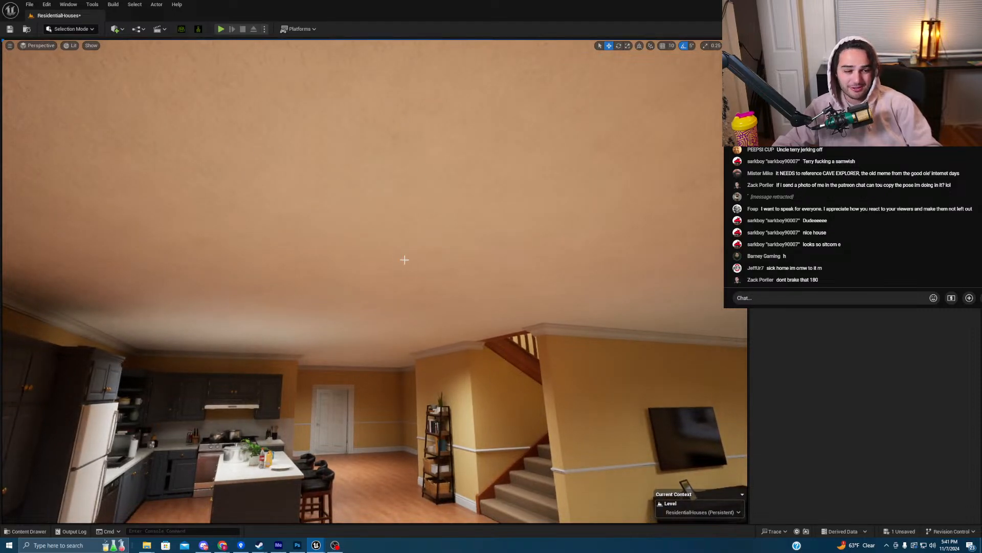
right_drag(375, 282, 297, 264)
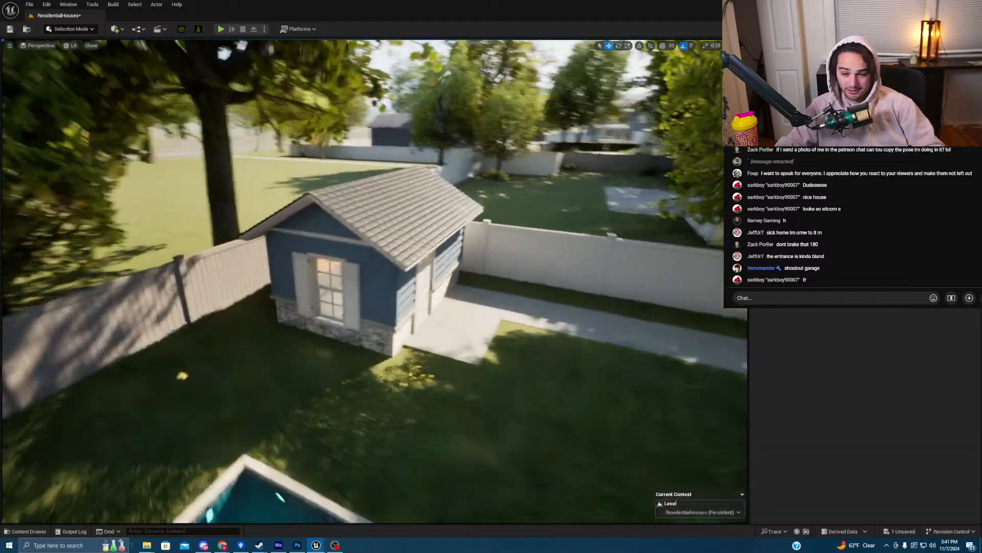
right_drag(297, 264, 287, 263)
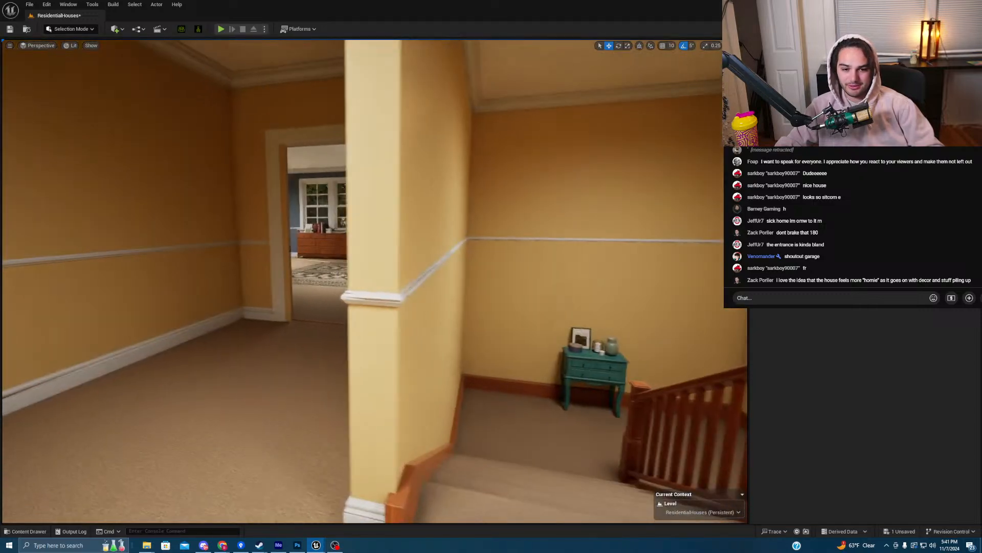
right_drag(286, 263, 286, 264)
right_drag(399, 262, 398, 262)
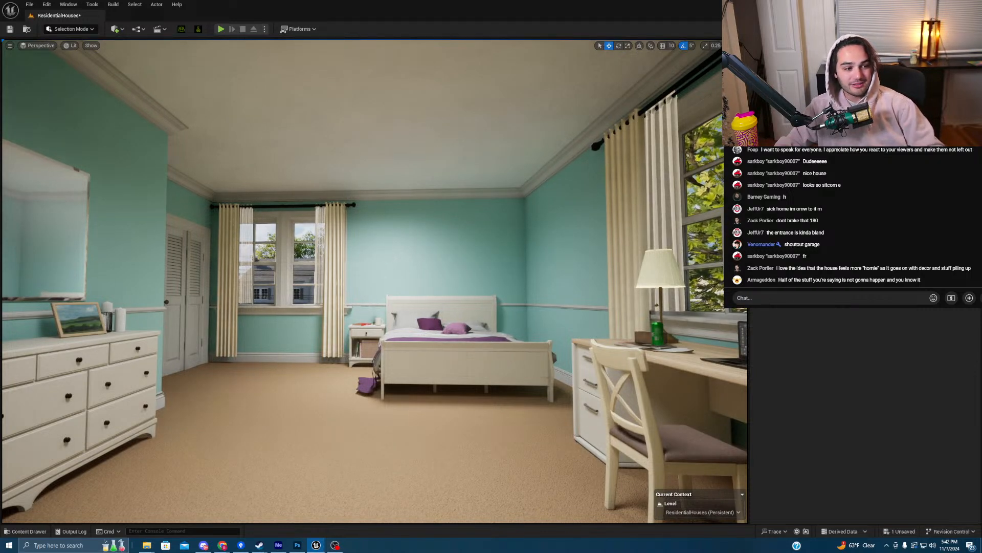
scroll(852, 217, up, 5)
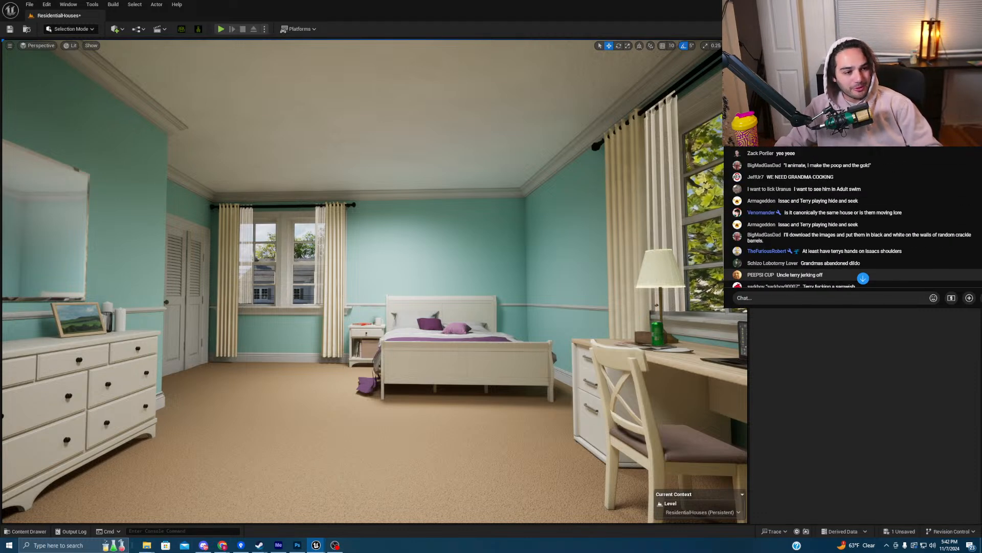
scroll(852, 217, down, 5)
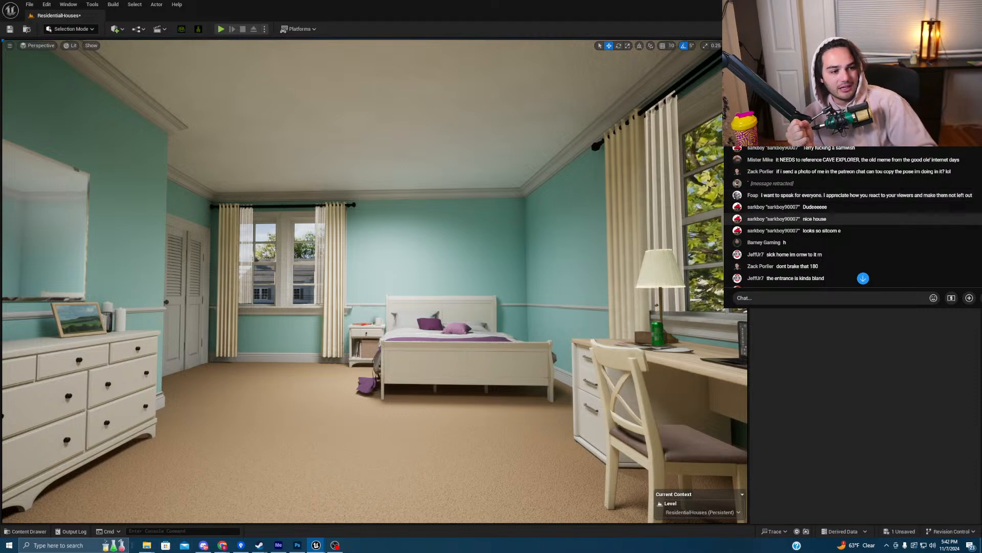
scroll(853, 231, up, 1)
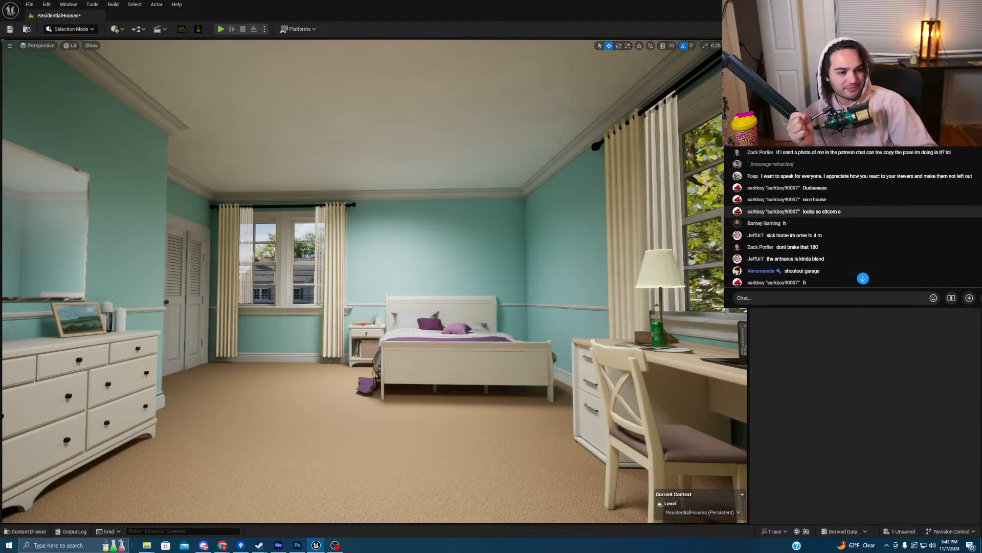
scroll(853, 224, down, 1)
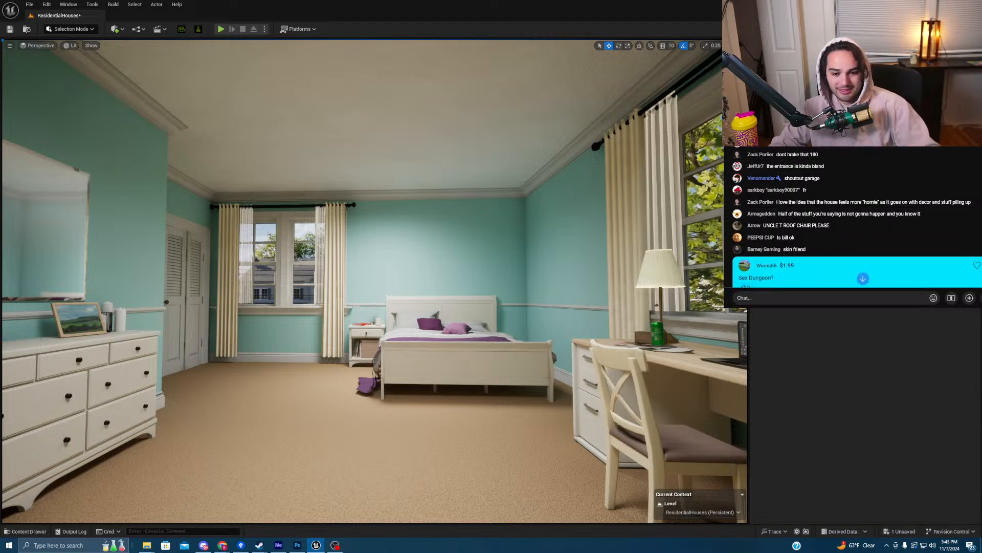
key(q)
- Fly around the yellow living room toward the entry wall, out to the porch and back in
right_drag(375, 281, 271, 323)
key(w)
key(s)
key(d)
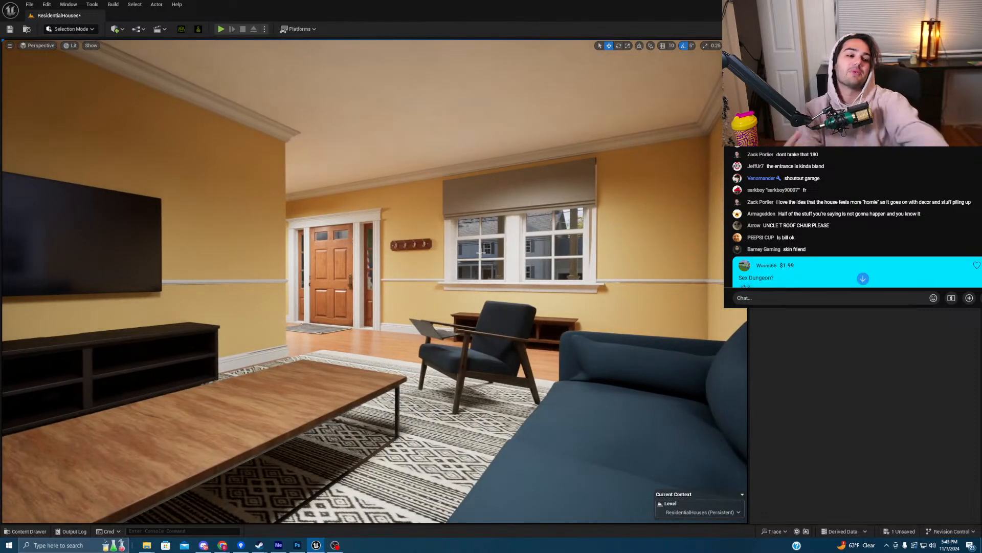
key(w)
mouse_move(481, 252)
right_down()
mouse_move(363, 243)
mouse_move(394, 243)
mouse_move(397, 210)
mouse_move(388, 212)
right_up()
key(s)
key(w)
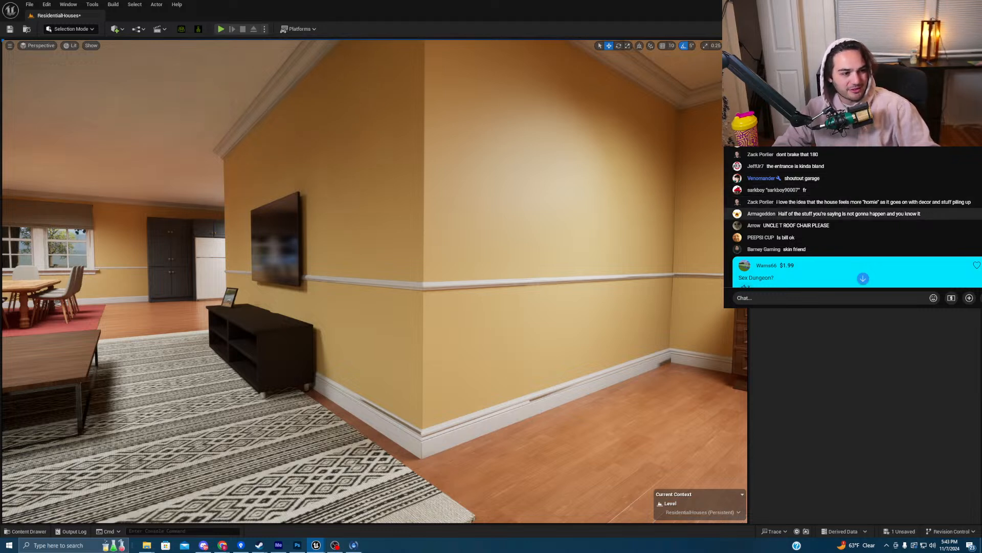
- Head past the sofa toward the kitchen, back off, and rise to the upstairs landing
right_drag(374, 282, 266, 292)
key(w)
key(s)
key(e)
key(e)
key(w)
key(w)
key(w)
key(w)
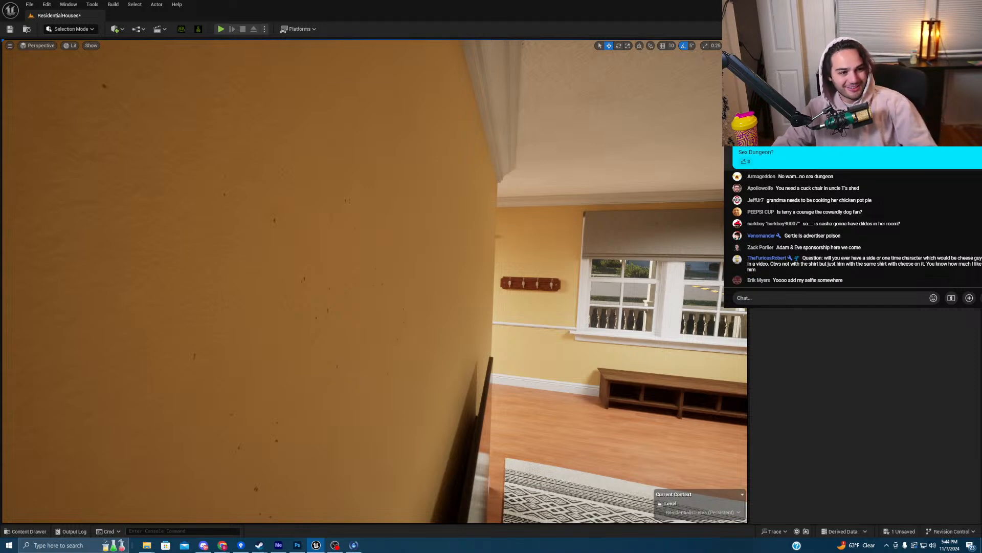
- React to a live chat message, then turn and look down toward the foot of the staircase
click(745, 162)
click(746, 162)
right_drag(589, 245, 455, 279)
right_drag(374, 281, 557, 281)
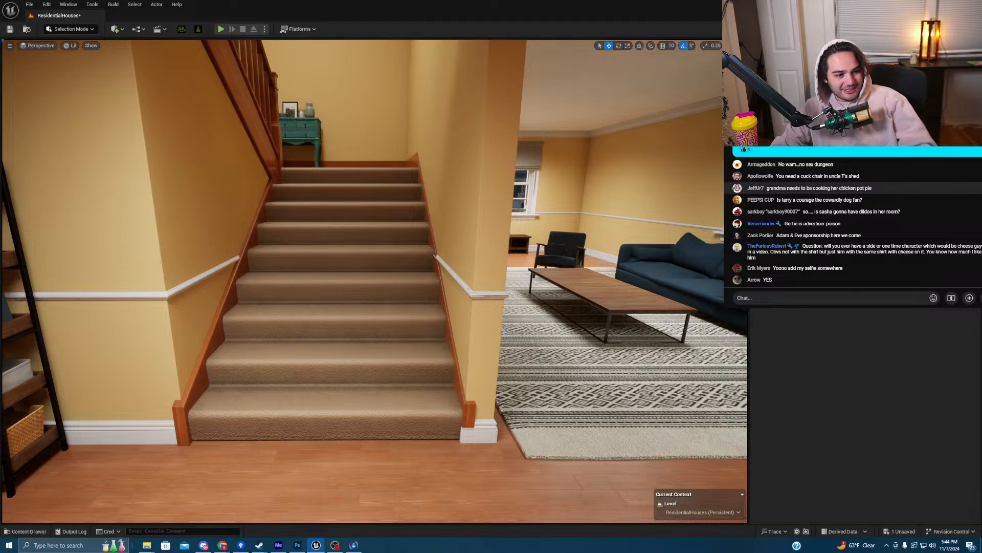
- Rise upstairs, fly down the hall into the teal bedroom facing the closet doors, and dismiss chat options
key(e)
right_drag(375, 281, 375, 287)
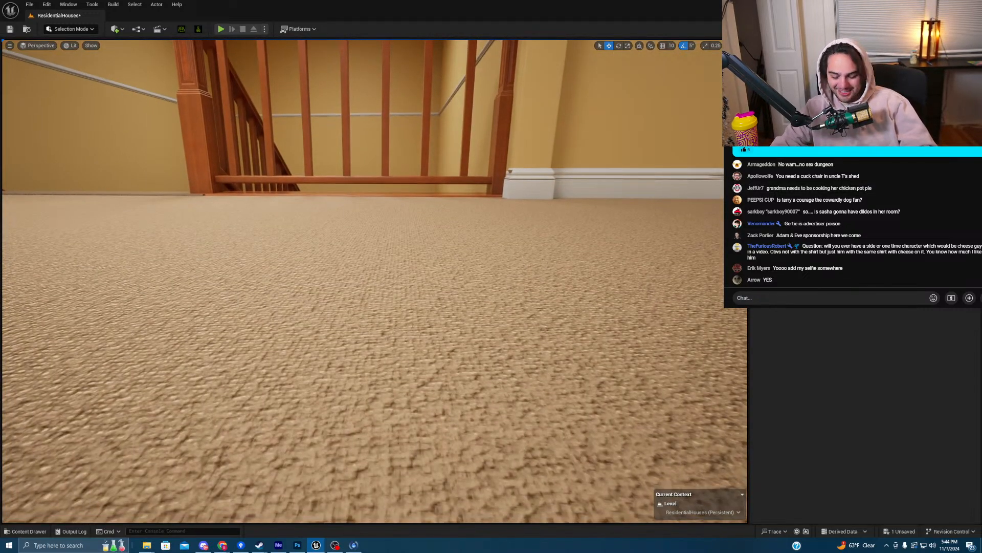
key(e)
right_drag(374, 281, 453, 340)
key(w)
key(w)
key(s)
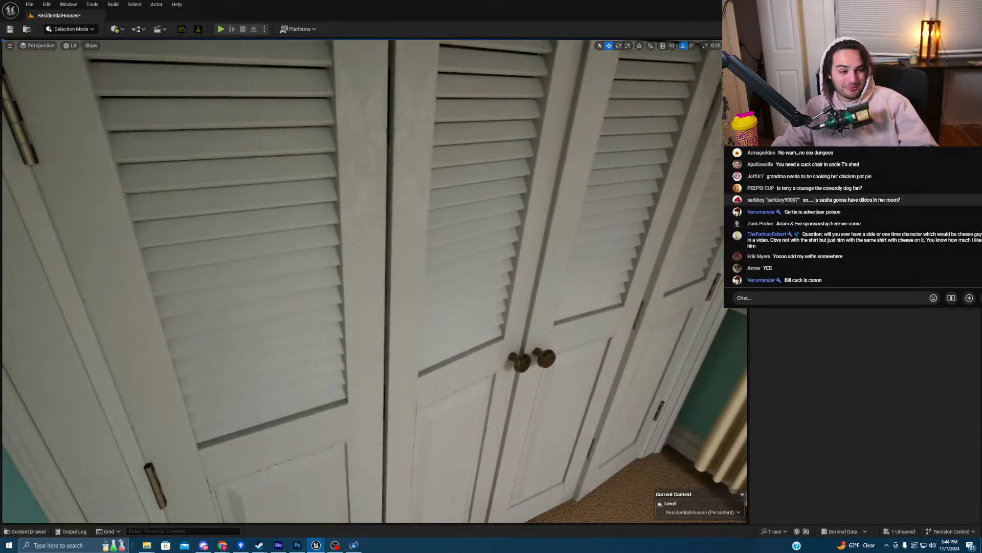
click(823, 225)
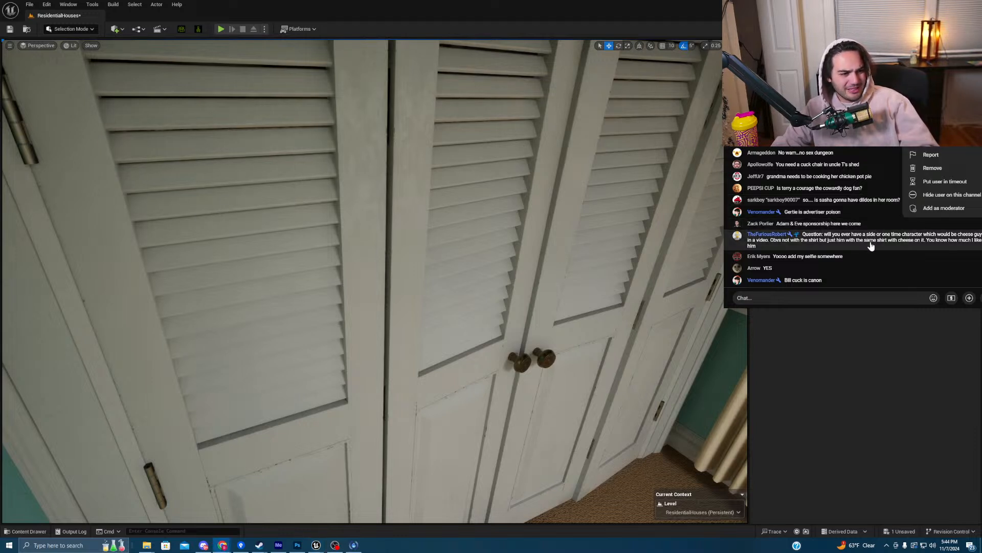
click(894, 296)
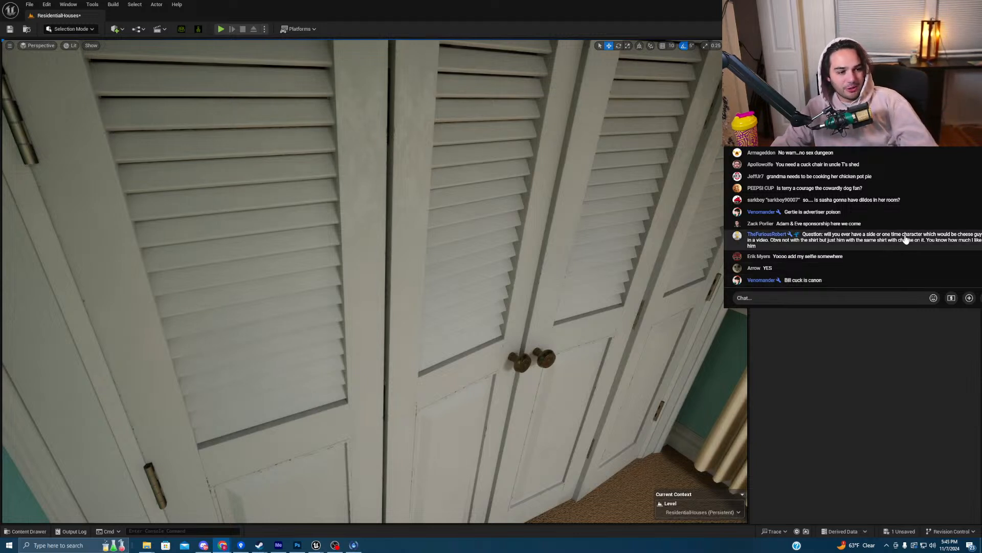
- Drop from the closet down into the yellow entry hall and turn toward the TV and dining area
right_drag(481, 231, 369, 276)
key(q)
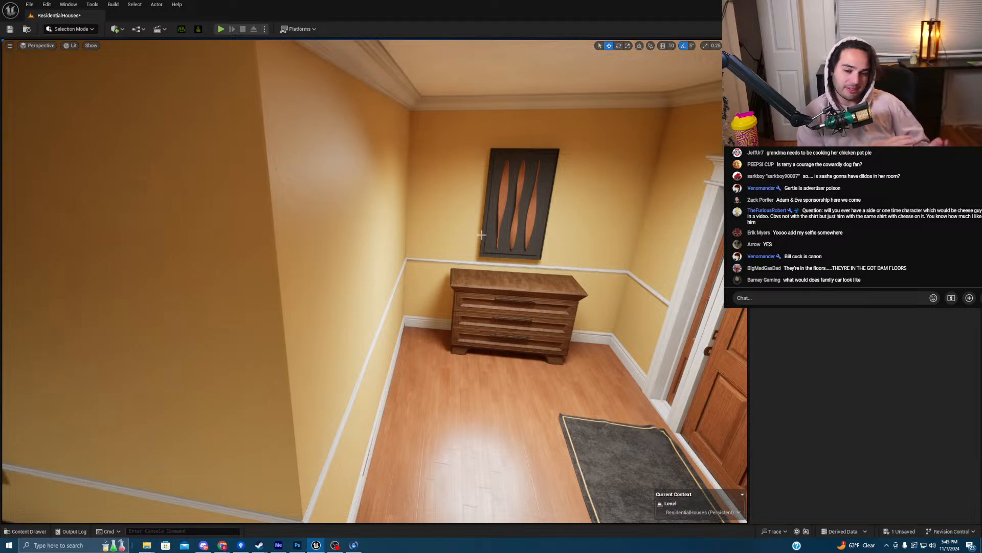
right_drag(481, 235, 470, 215)
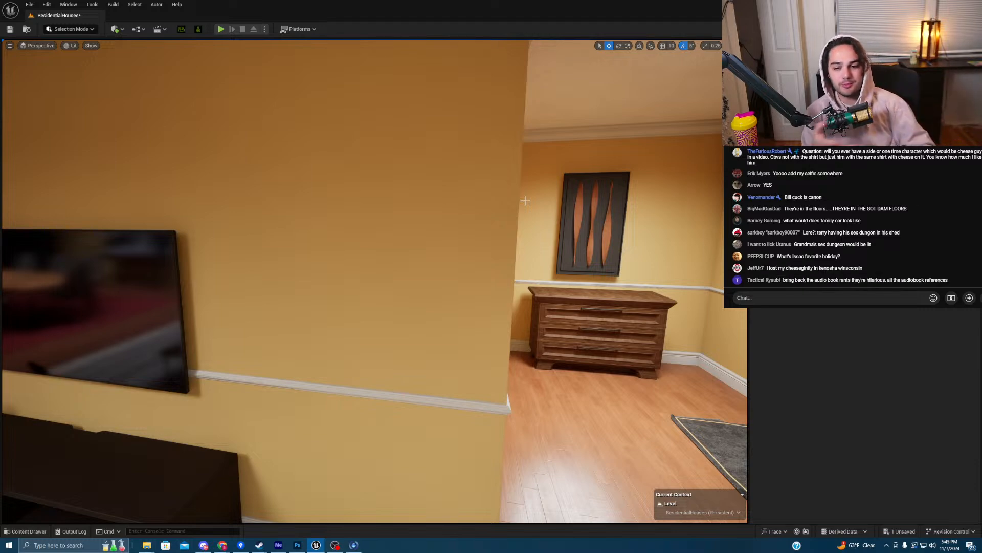
right_drag(573, 213, 545, 226)
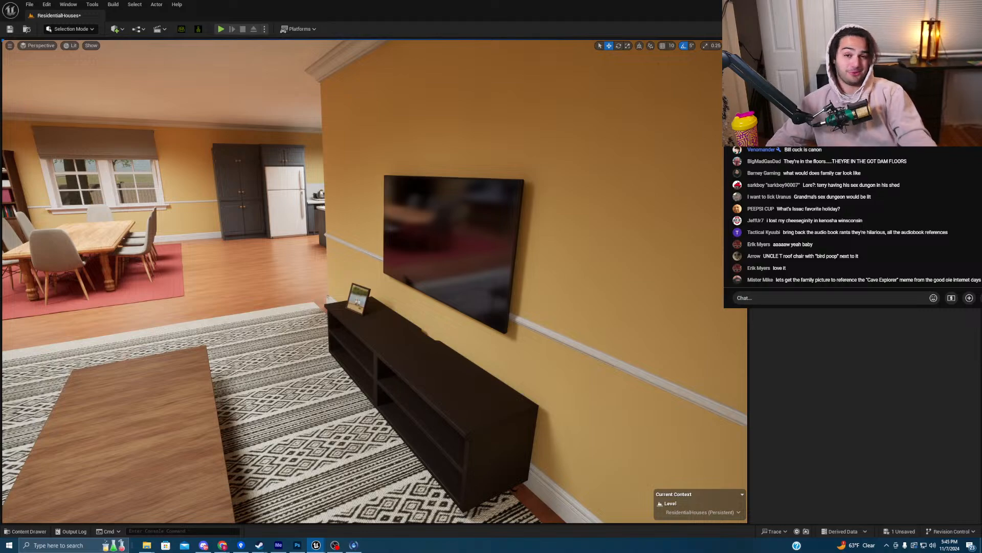
- Fly from the dining table back across the living room and out through the front wall to the yard
right_drag(412, 215, 391, 237)
key(w)
key(s)
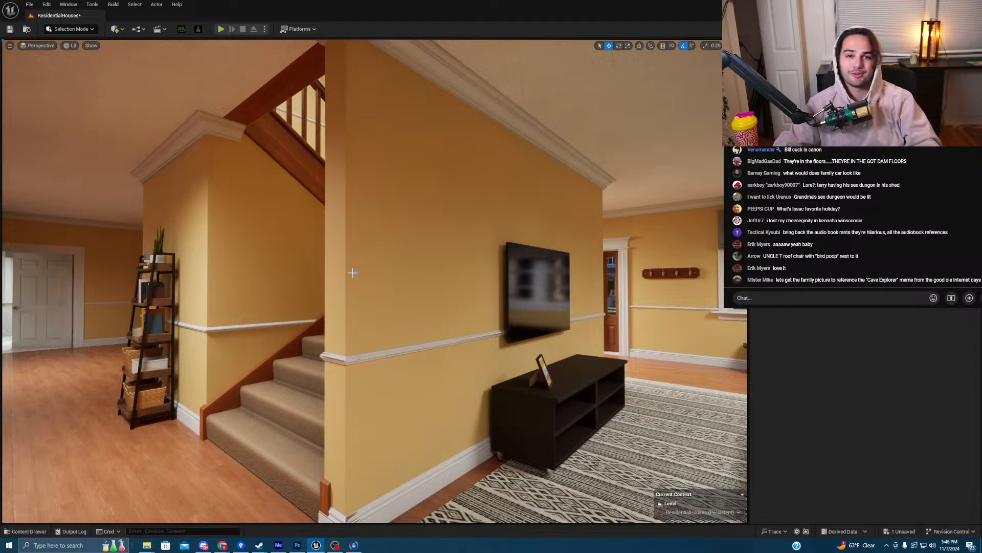
mouse_move(419, 281)
right_down()
mouse_move(501, 284)
mouse_move(492, 303)
mouse_move(511, 313)
mouse_move(513, 287)
mouse_move(440, 301)
mouse_move(415, 276)
right_up()
key(w)
key(s)
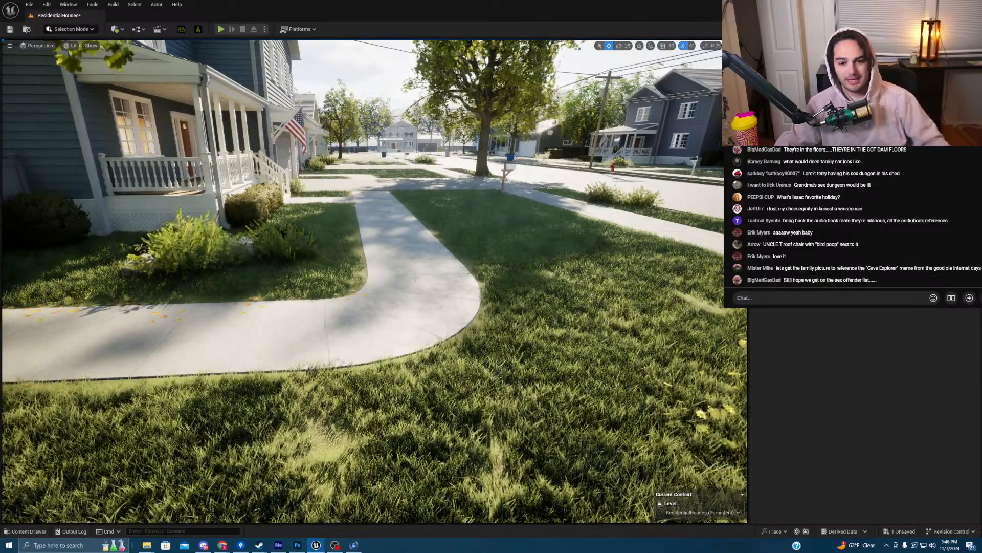
- Fly along the front walkway toward the driveway, like a chat donation, then back off to frame the porch
key(w)
right_drag(410, 280, 306, 275)
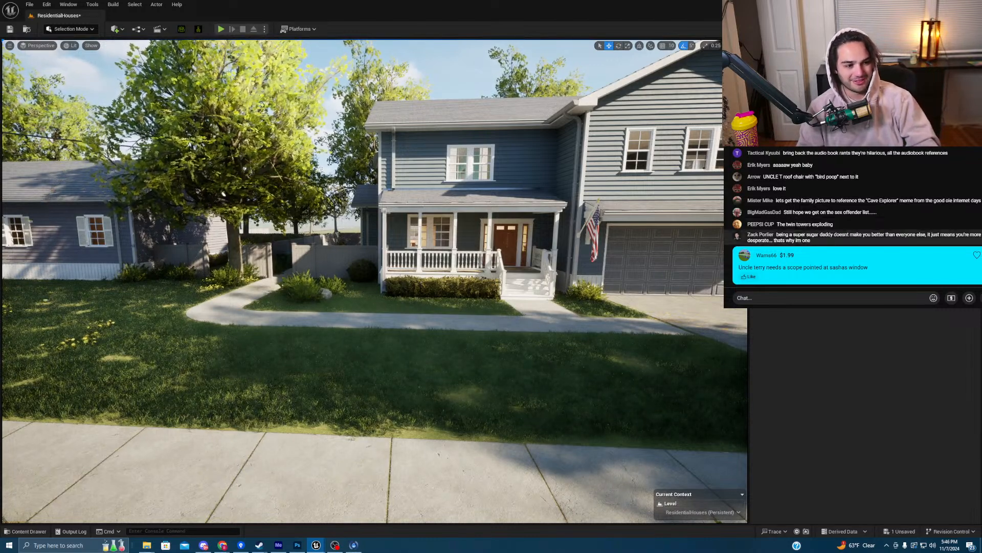
click(749, 267)
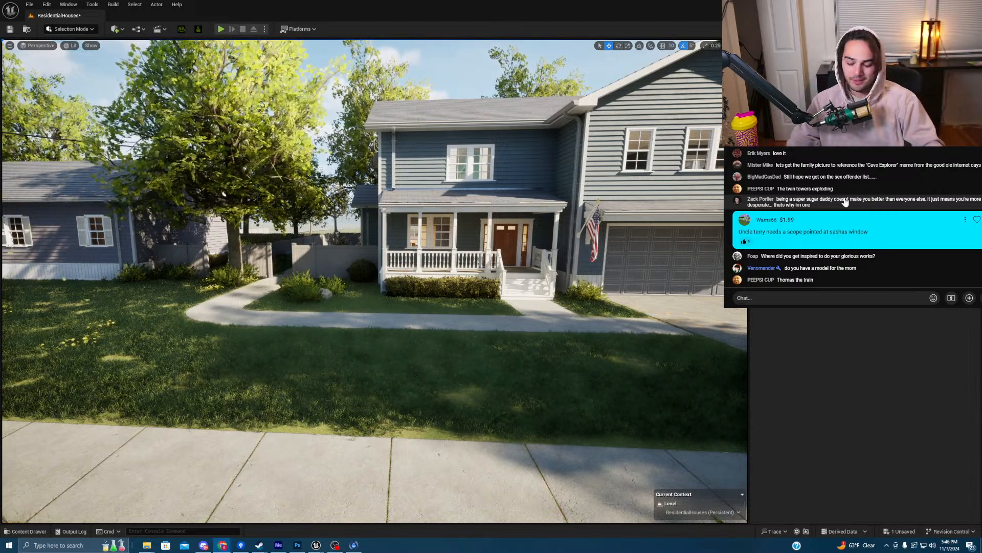
right_drag(607, 230, 546, 236)
key(w)
key(w)
key(s)
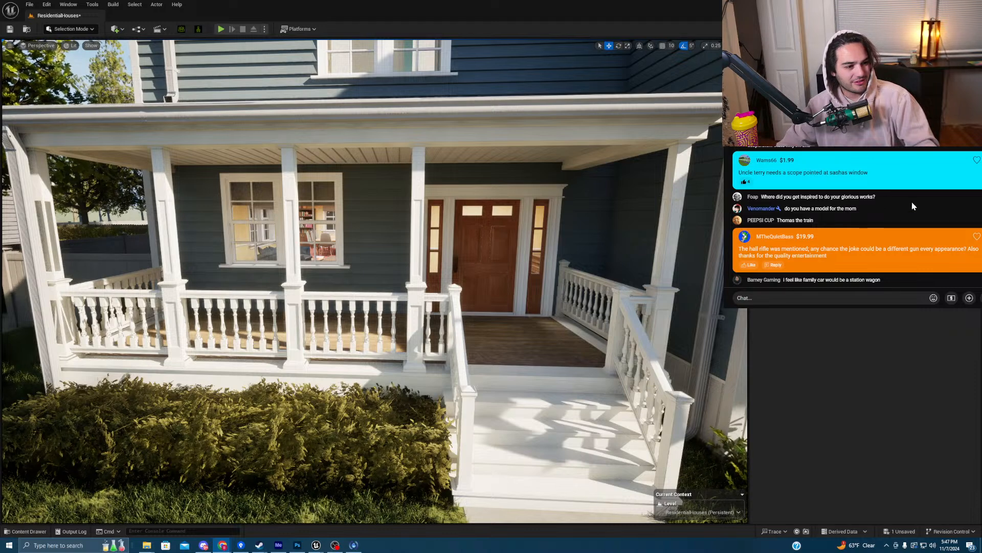
- Like two Super Chat messages, then swing the view from the porch to the white house and driveway
click(855, 259)
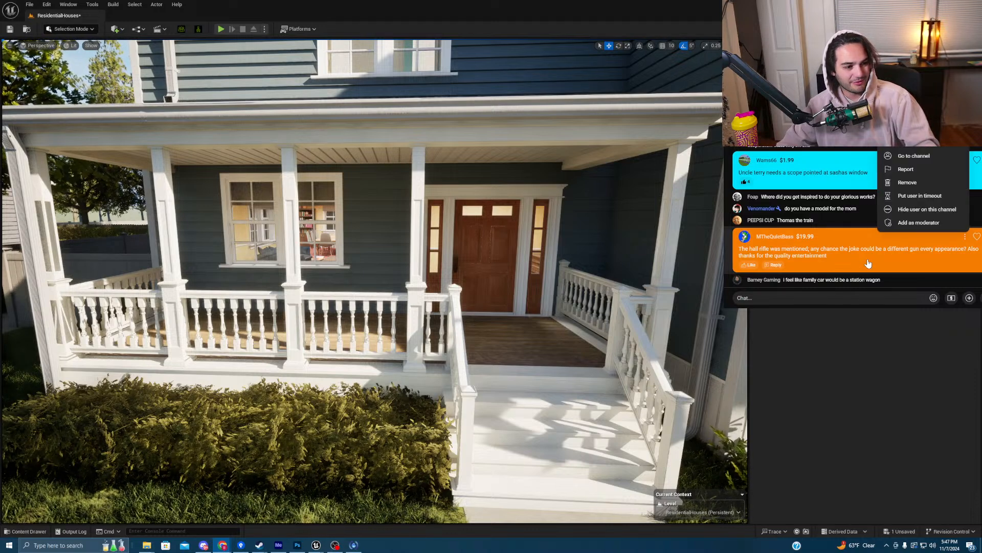
click(747, 265)
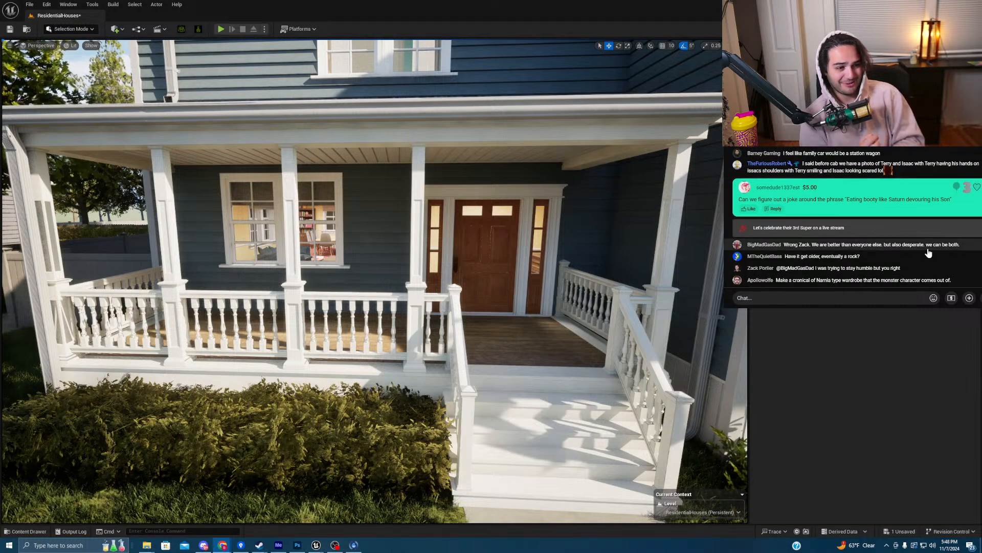
click(749, 173)
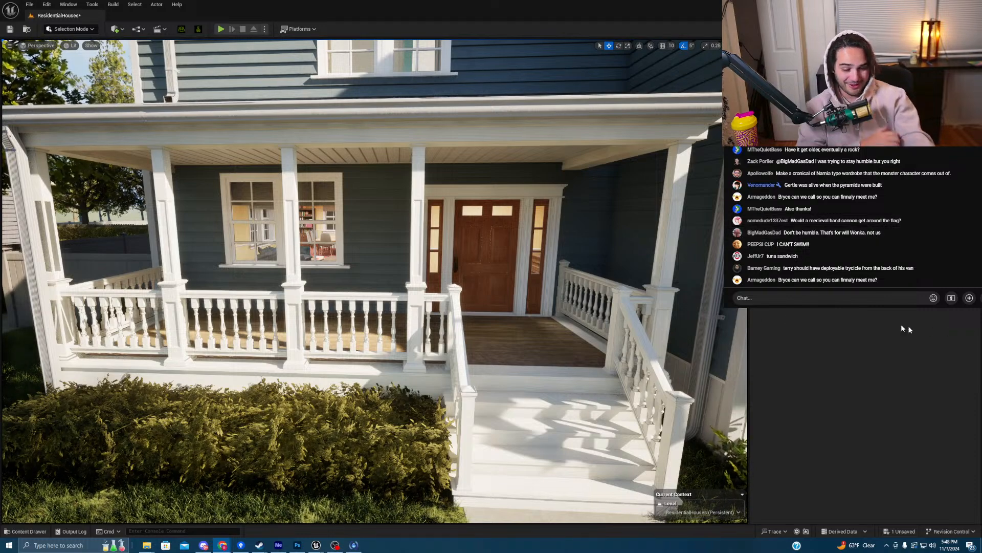
right_drag(465, 277, 288, 305)
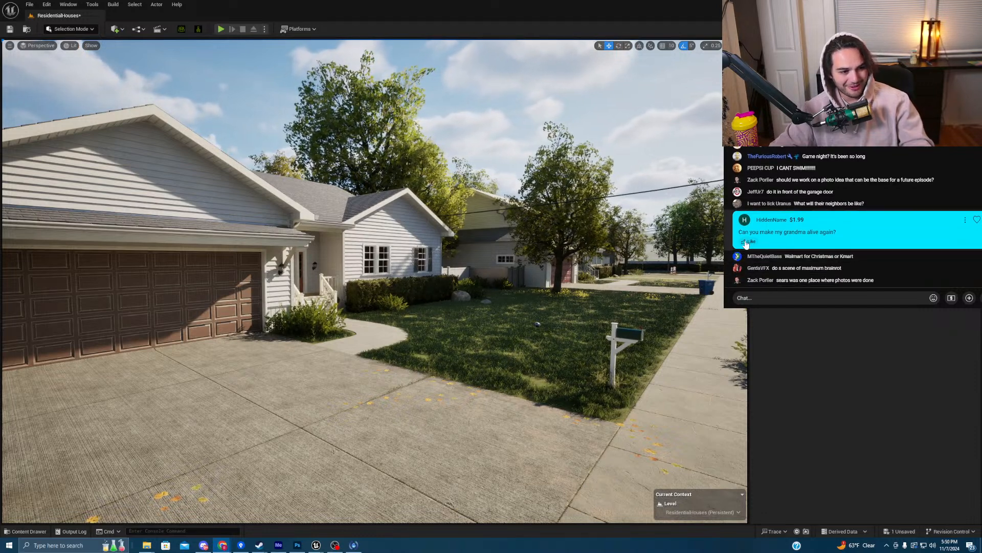
click(744, 243)
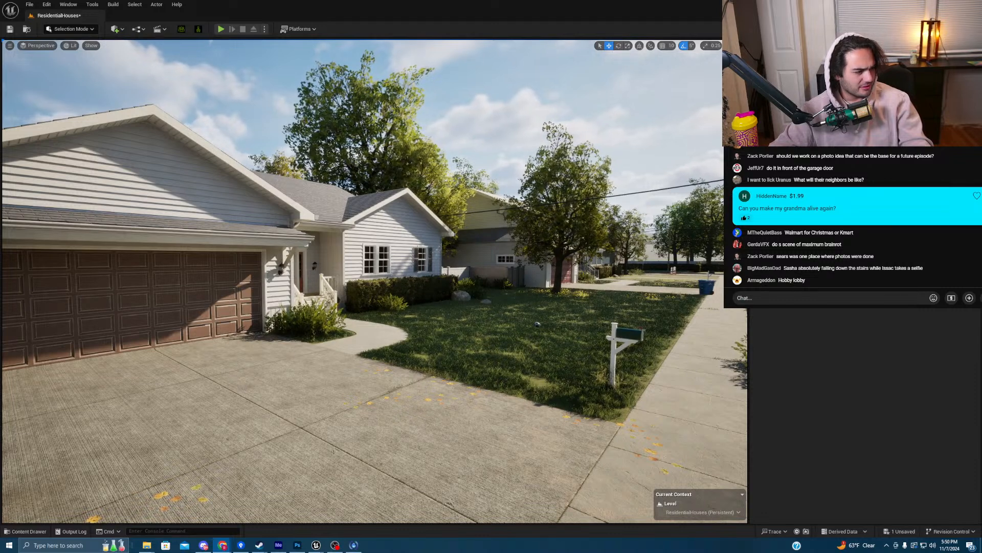
- Bring the Chrome window with the stepbrothers.jpg reference portrait over the editor and zoom into the image
drag(574, 174, 542, 1)
ctrl+scroll(440, 196, up, 2)
ctrl+scroll(440, 199, up, 4)
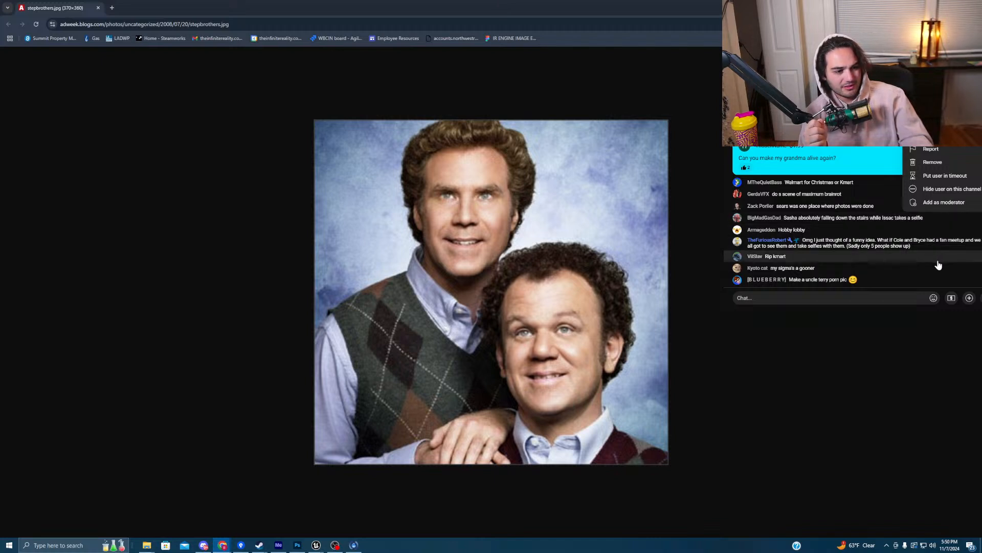
- Zoom the stepbrothers.jpg reference image back out and close its Chrome tab
click(903, 297)
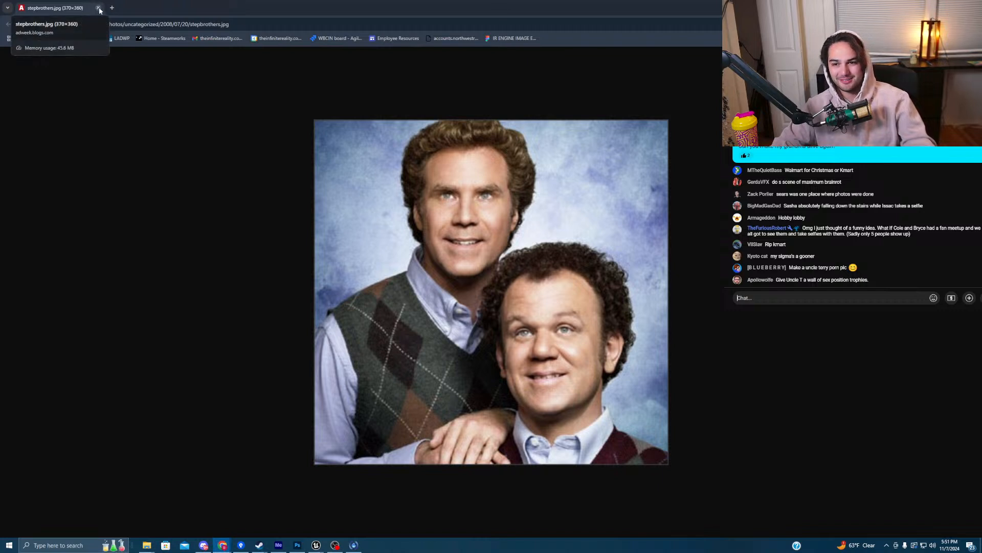
click(195, 107)
key(ctrl+minus)
ctrl+scroll(196, 108, down, 8)
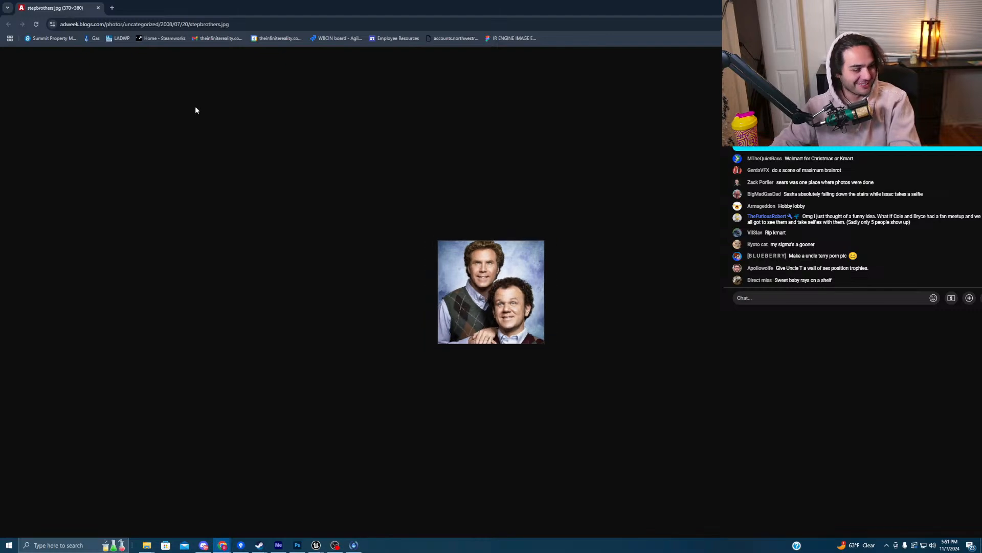
click(98, 8)
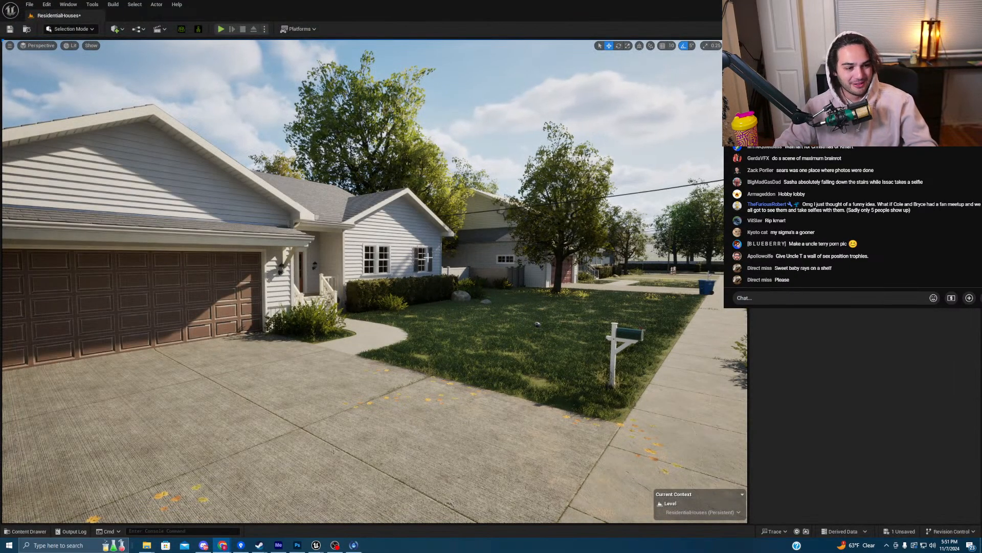
- Fly the viewport from the street through the house doorway into the garage, facing the windowed back wall
key(s)
right_drag(437, 259, 393, 264)
key(w)
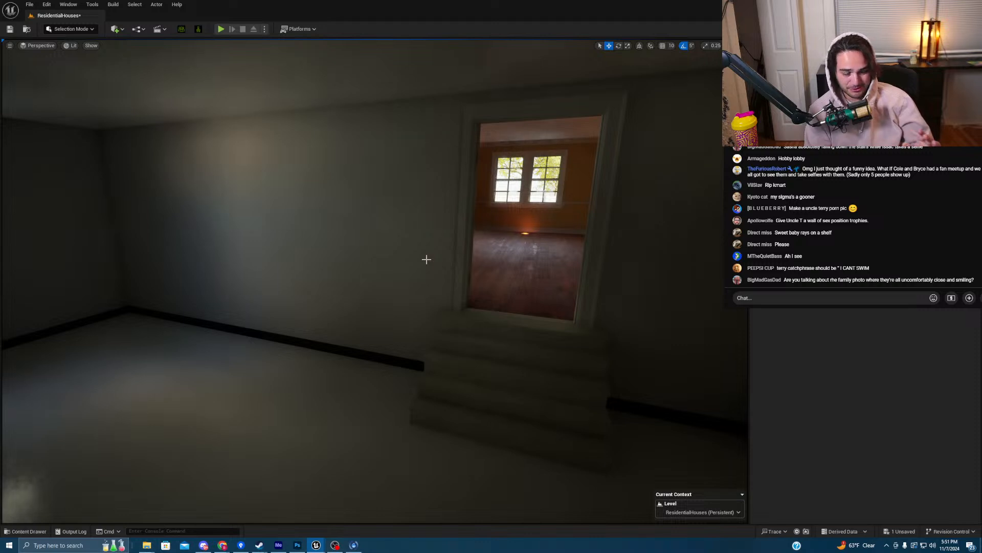
key(w)
right_drag(425, 259, 425, 259)
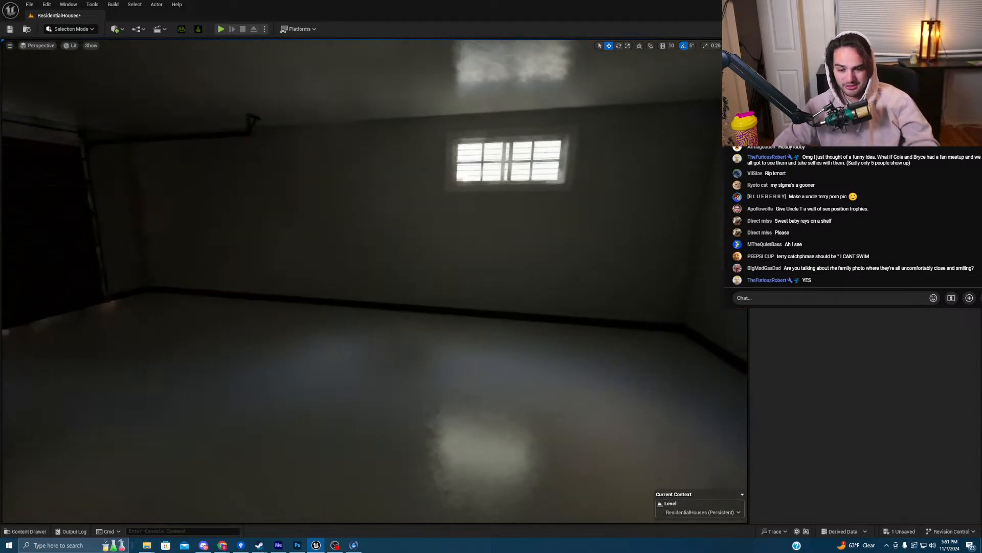
right_drag(367, 204, 367, 204)
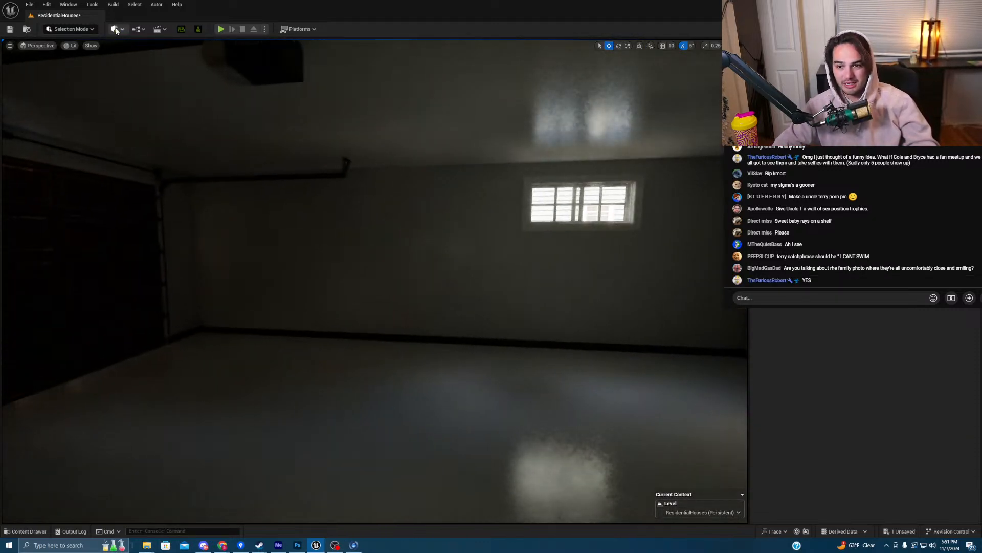
click(116, 30)
- Place a Plane in the garage, rotate it 90° upright and scale it to about 2.96 against the wall
mouse_move(139, 128)
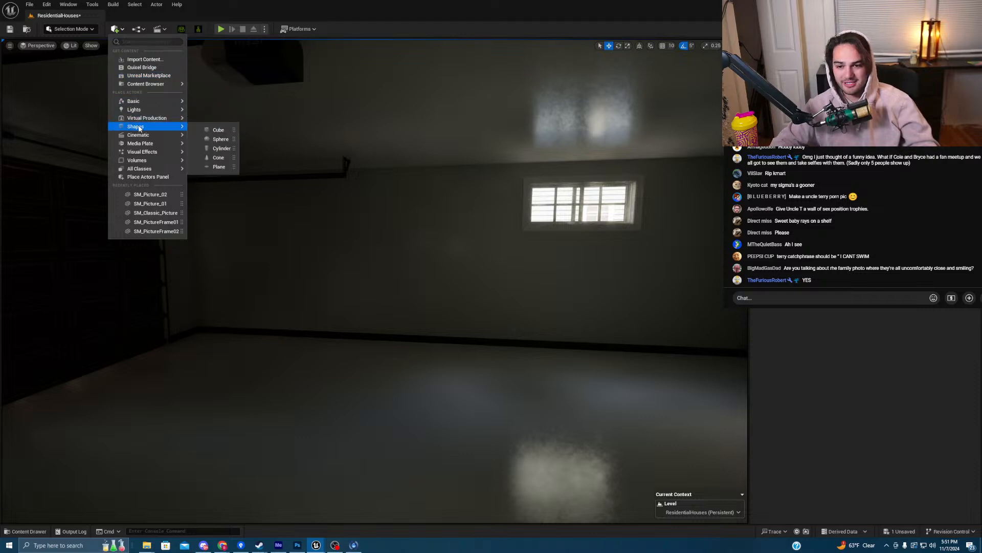
drag(209, 166, 399, 264)
key(e)
key(w)
key(r)
right_drag(432, 292, 400, 293)
key(w)
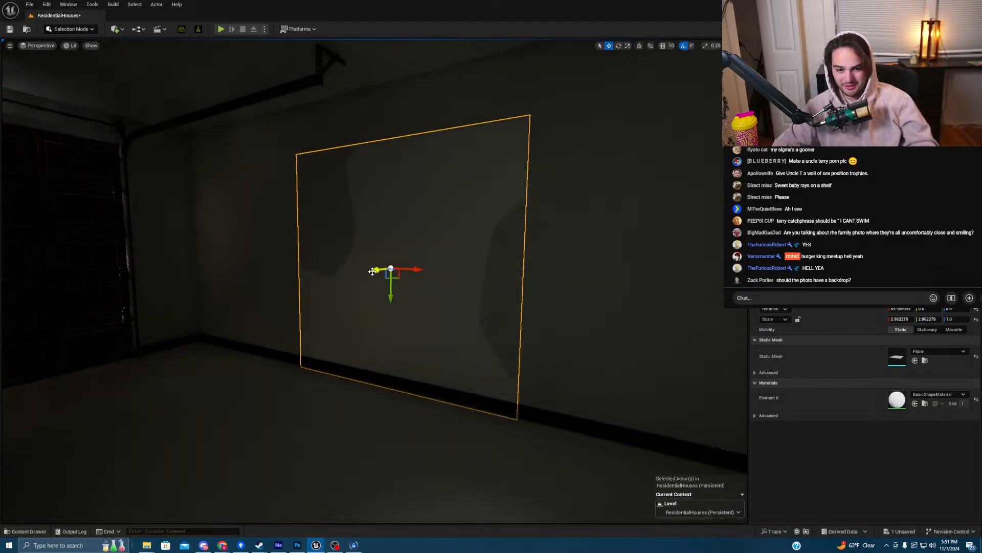
drag(370, 272, 365, 273)
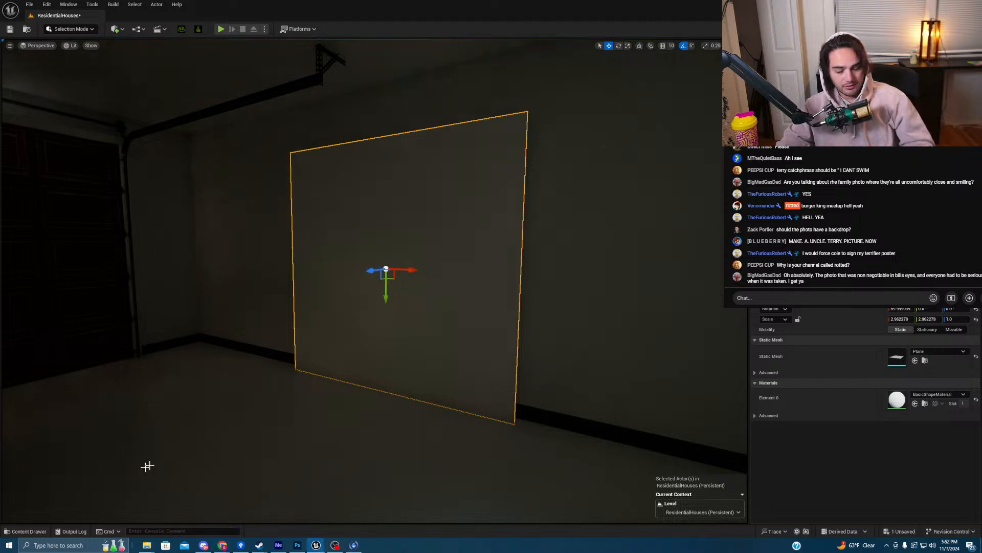
- In the Content Drawer, clear the search and navigate to Content > Cine > LIM_PICTURES
click(28, 530)
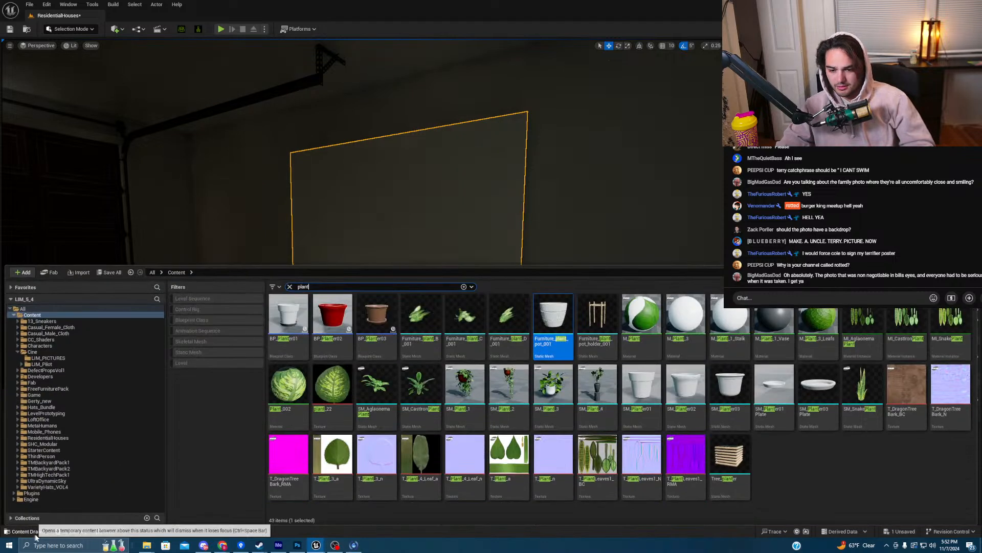
click(290, 287)
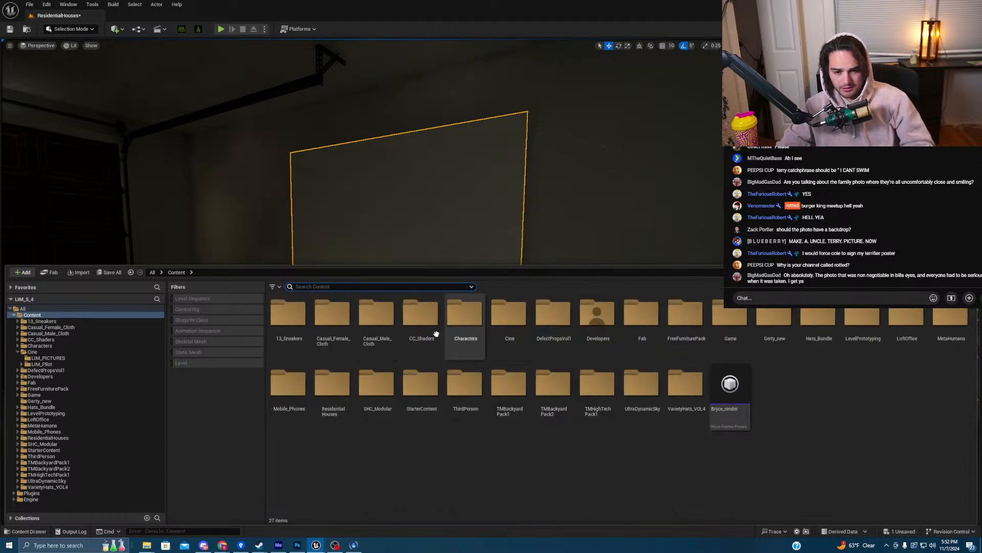
double_click(510, 313)
click(333, 338)
double_click(332, 339)
click(203, 272)
click(288, 317)
double_click(288, 319)
- Create a new folder named 'backdrop' inside LIM_PICTURES and open it
right_click(305, 394)
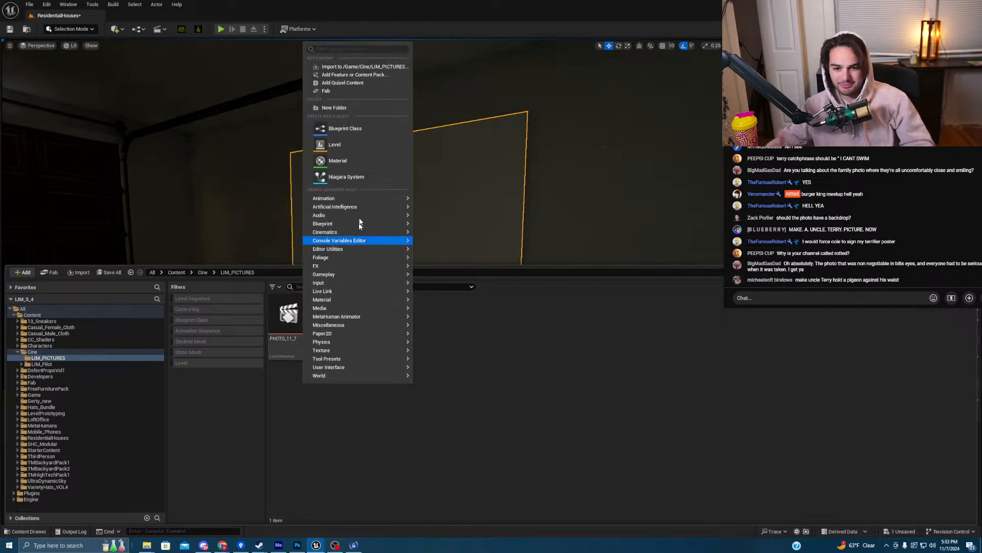
click(352, 108)
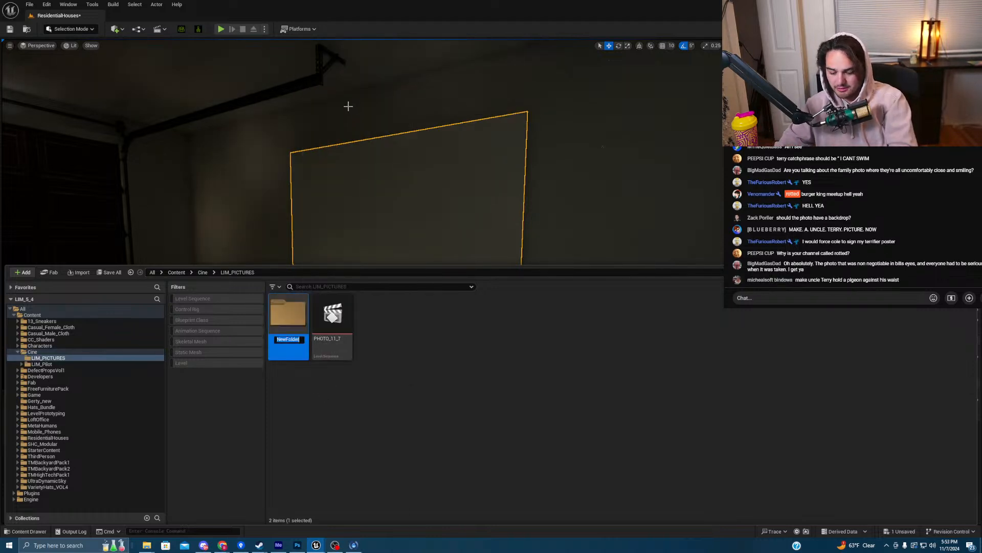
text(backdrop)
key(Return)
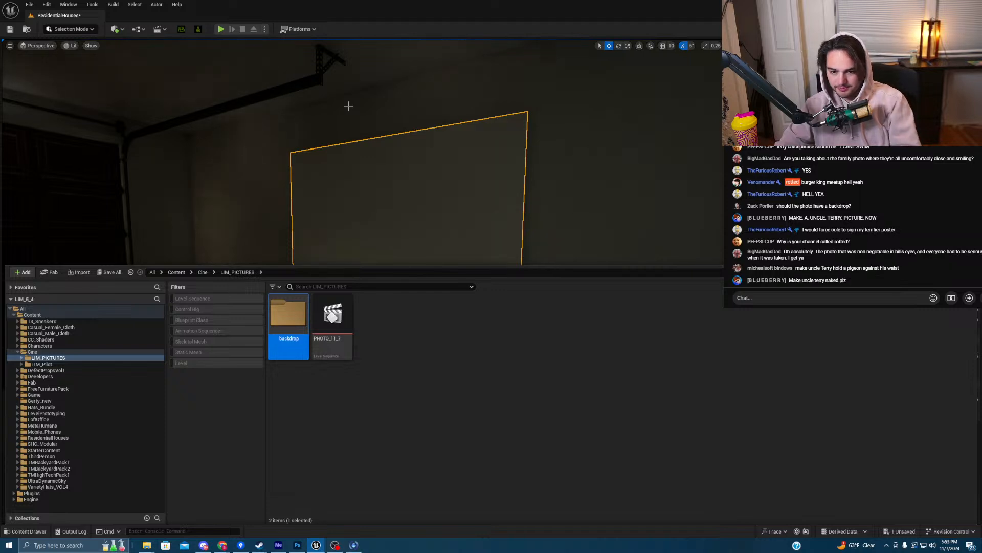
double_click(286, 320)
right_click(347, 404)
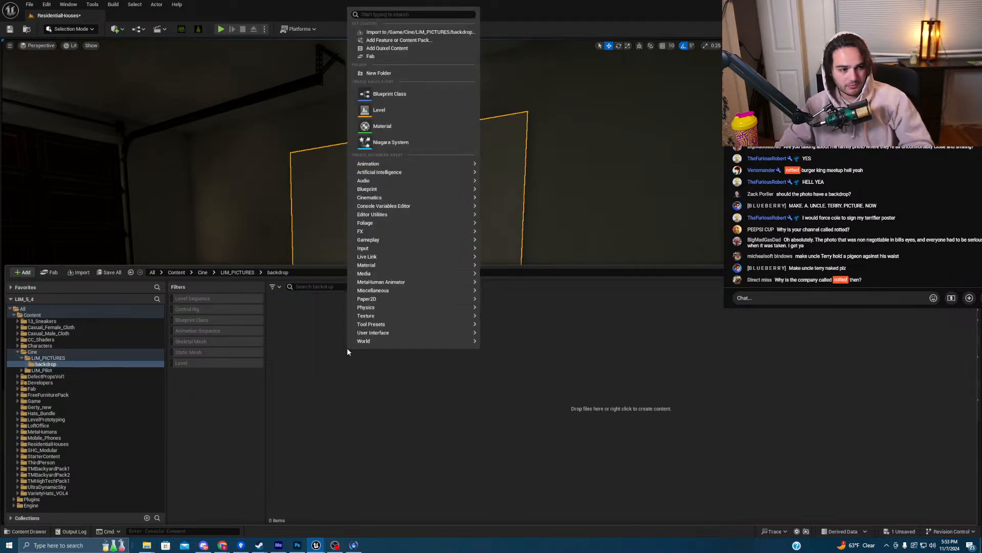
- Import SM_ADPFBXASC032bldg001_edit02 from Downloads into the backdrop folder using Import All
click(391, 33)
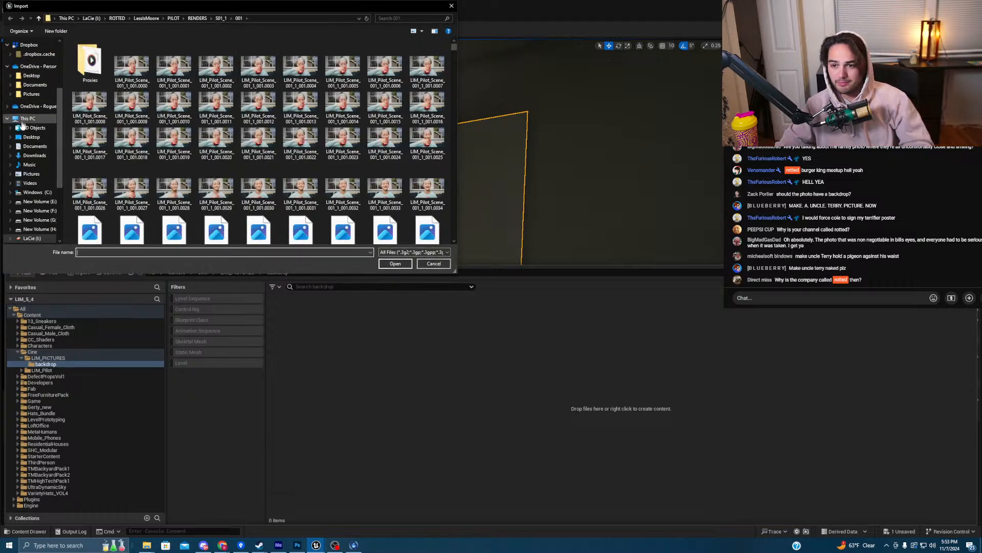
click(28, 155)
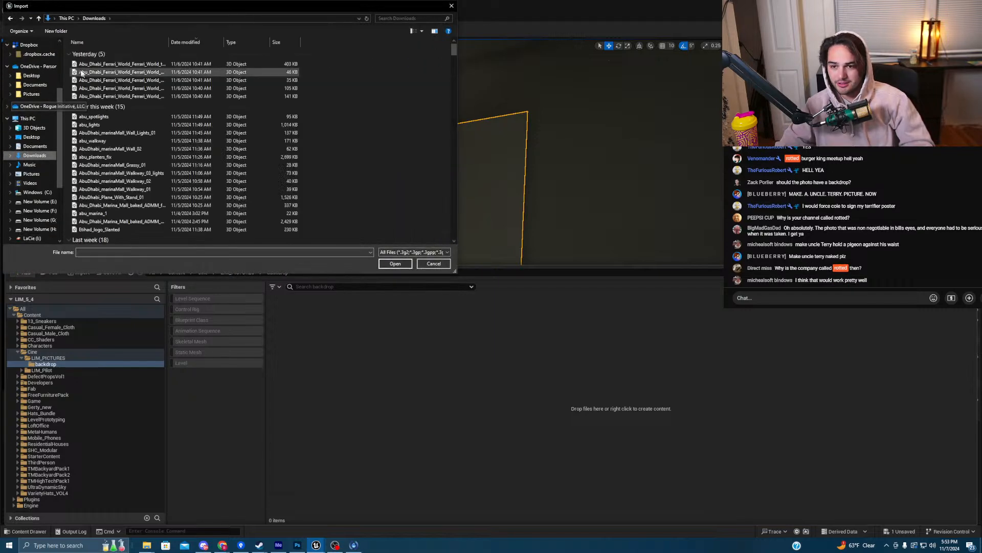
click(102, 64)
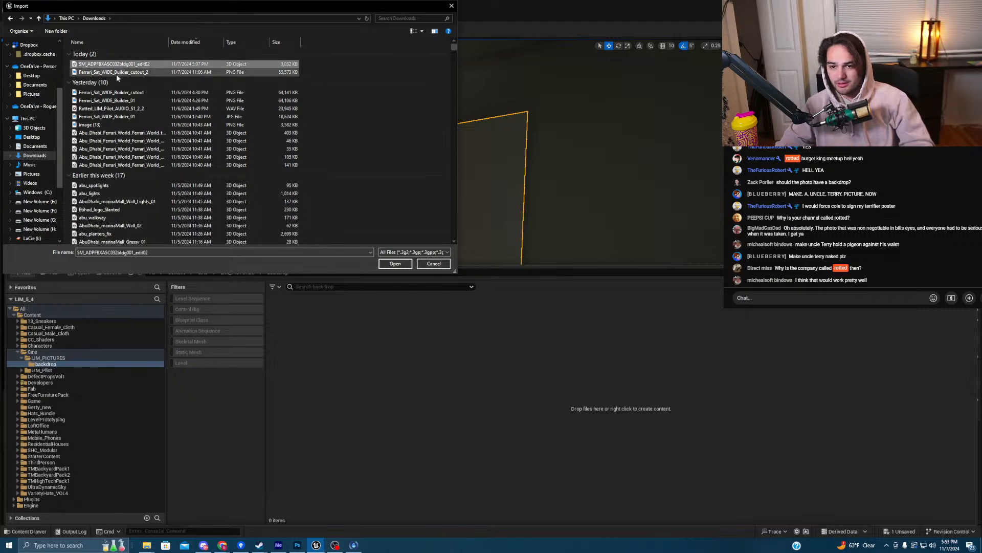
click(395, 264)
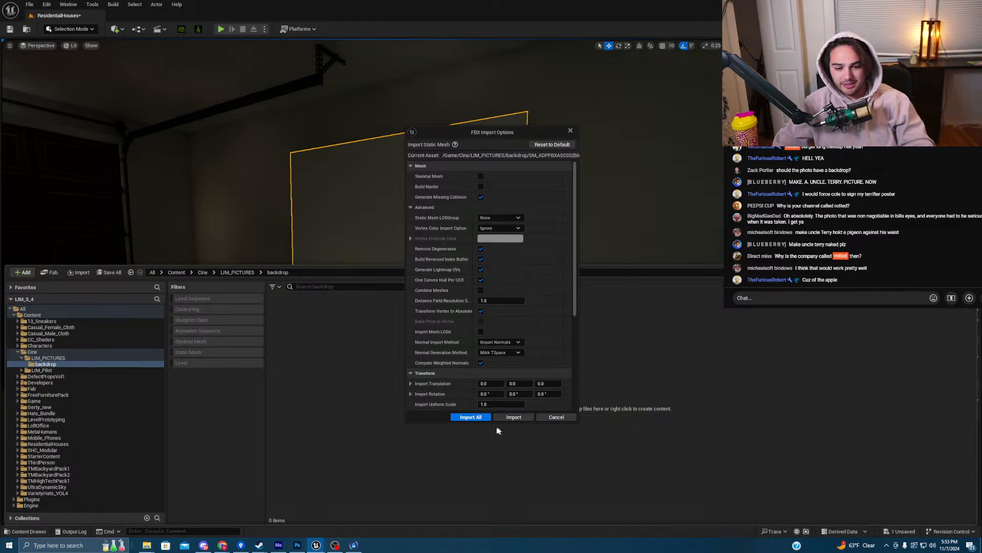
click(482, 417)
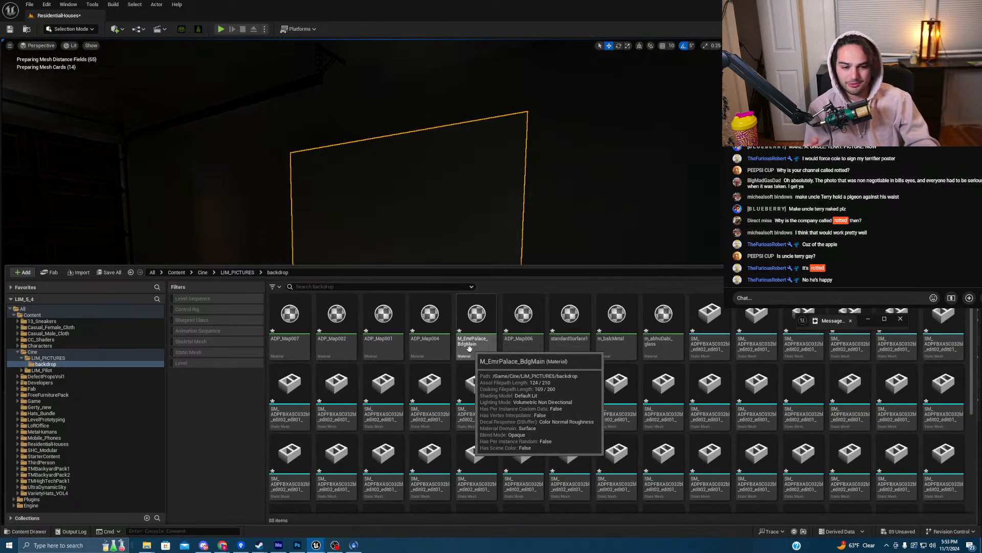
- Select all the imported materials and meshes in the backdrop folder and delete them
click(279, 345)
scroll(430, 399, down, 5)
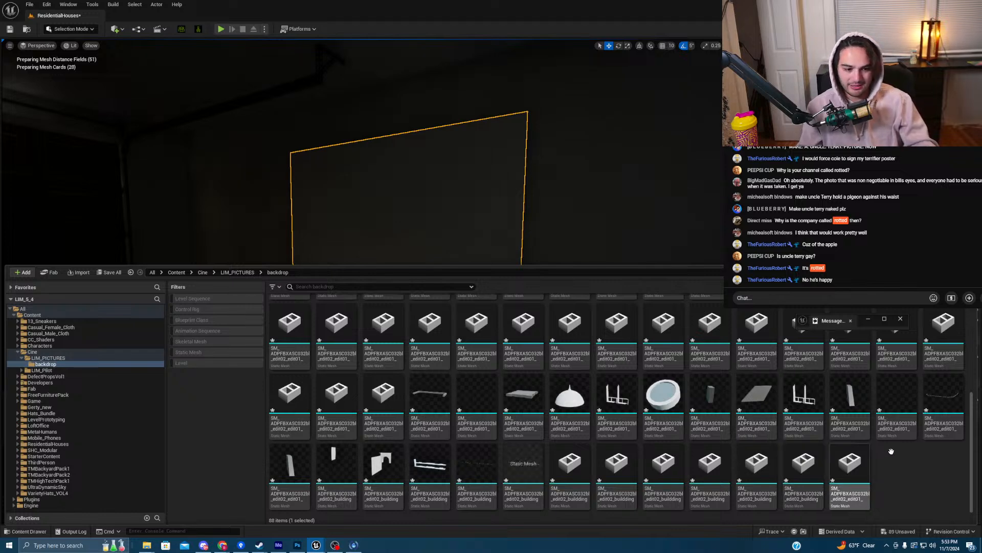
key(ctrl+a)
key(Delete)
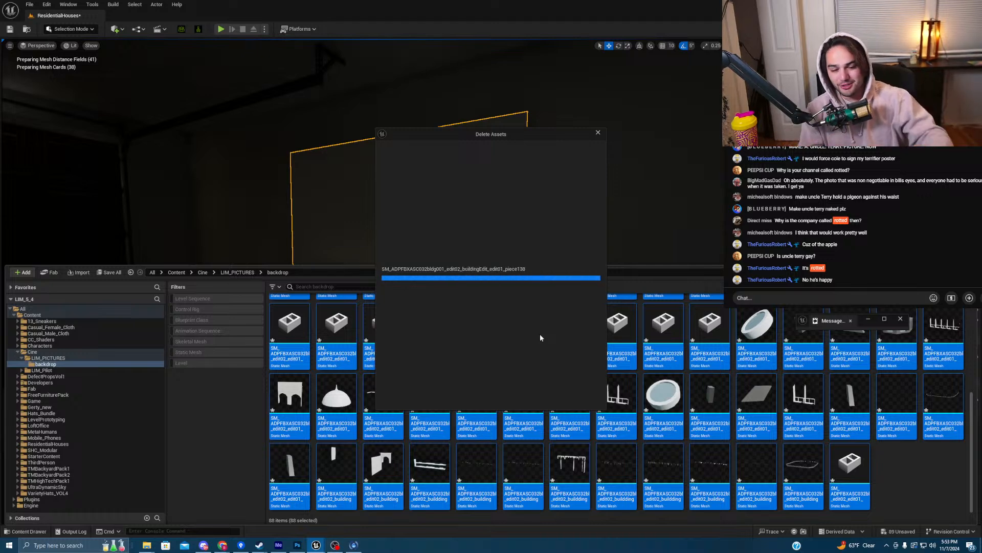
click(464, 386)
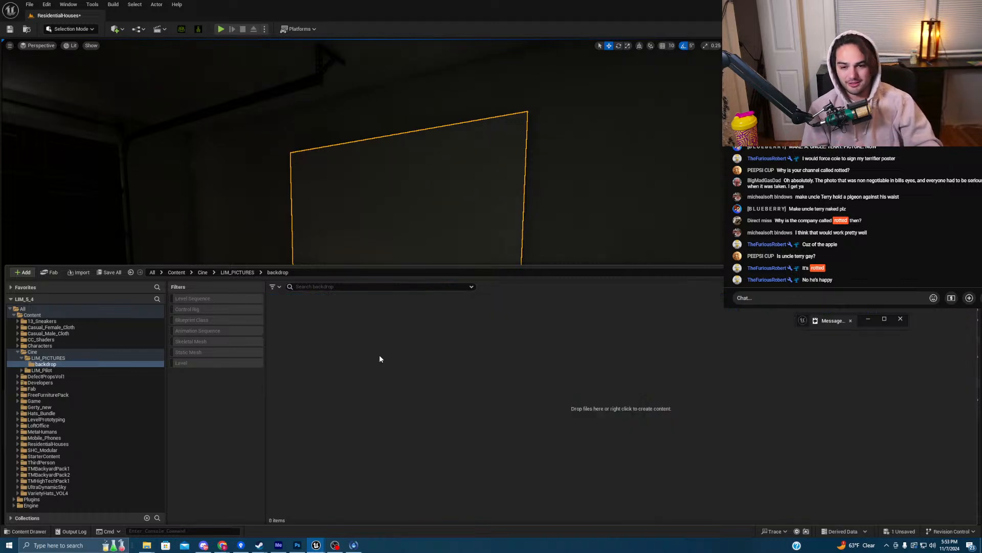
right_click(376, 355)
- Import the sasha_backdrop image into the backdrop folder
click(440, 38)
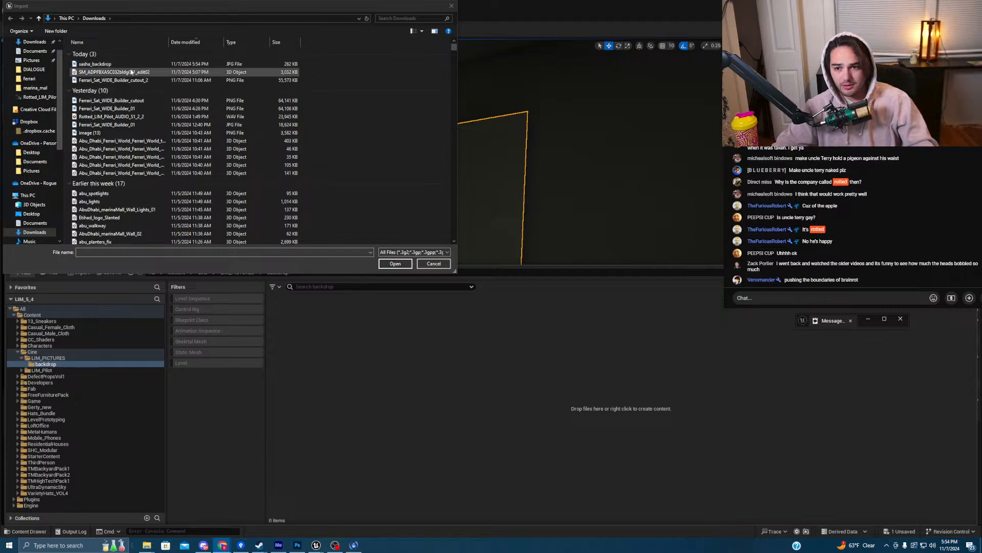
click(102, 63)
click(395, 264)
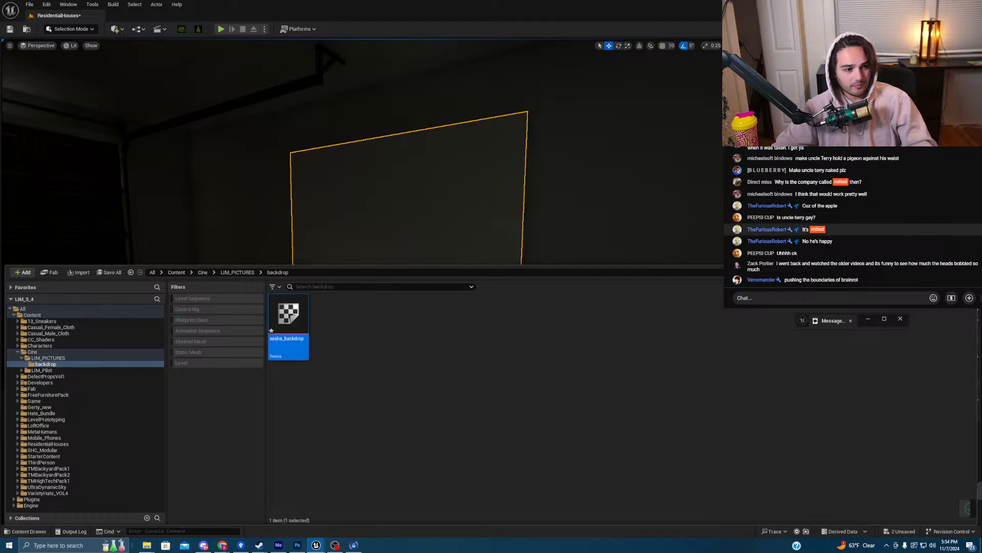
click(896, 243)
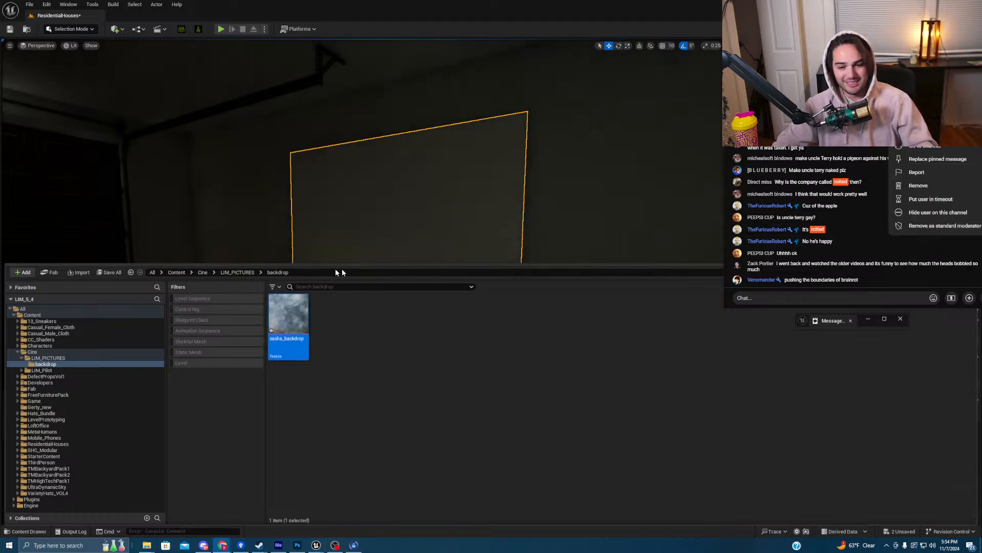
click(432, 242)
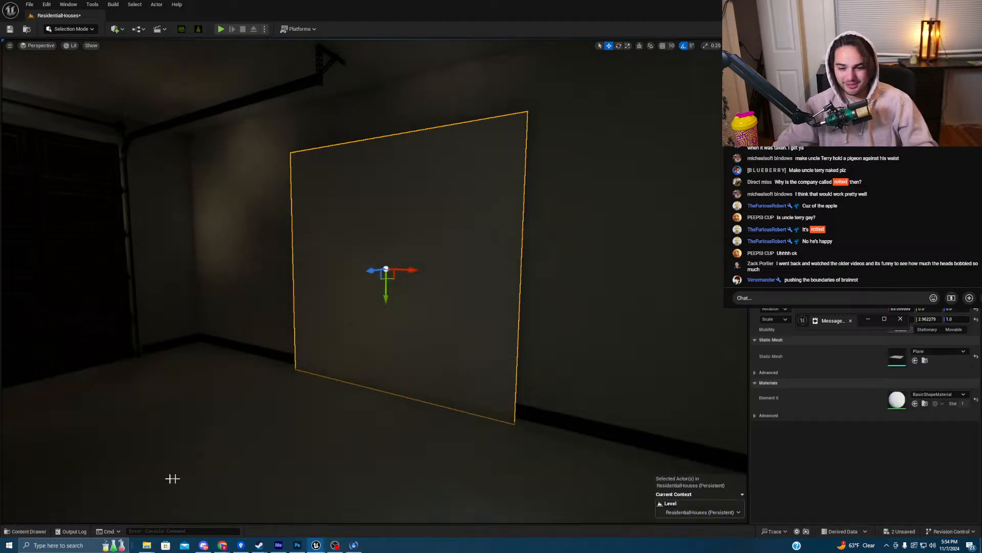
key(ctrl+space)
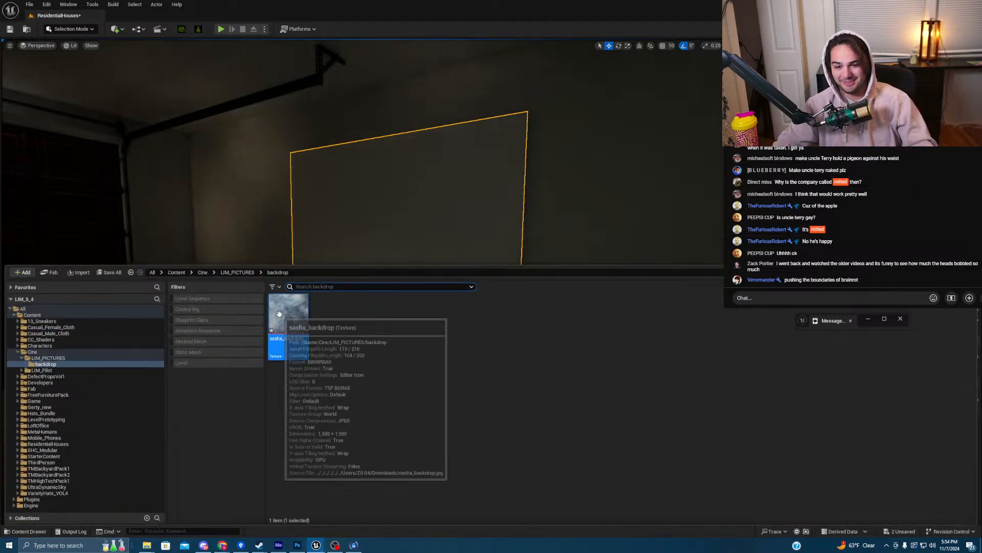
- Create sasha_backdrop_Mat from the sasha_backdrop texture and assign it to the backdrop plane's Element 0
right_click(278, 314)
click(320, 256)
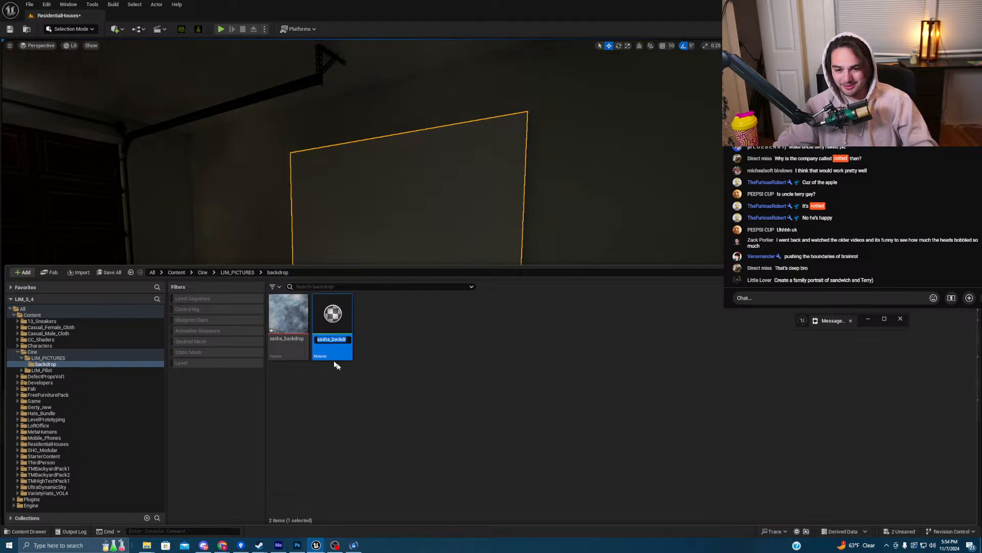
key(Return)
key(ctrl+space)
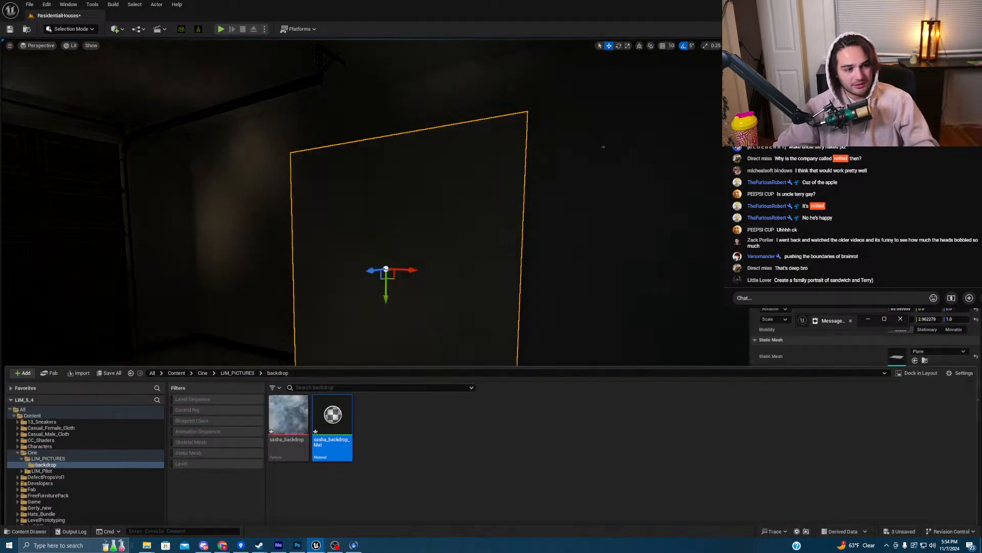
click(915, 404)
right_drag(609, 357, 642, 353)
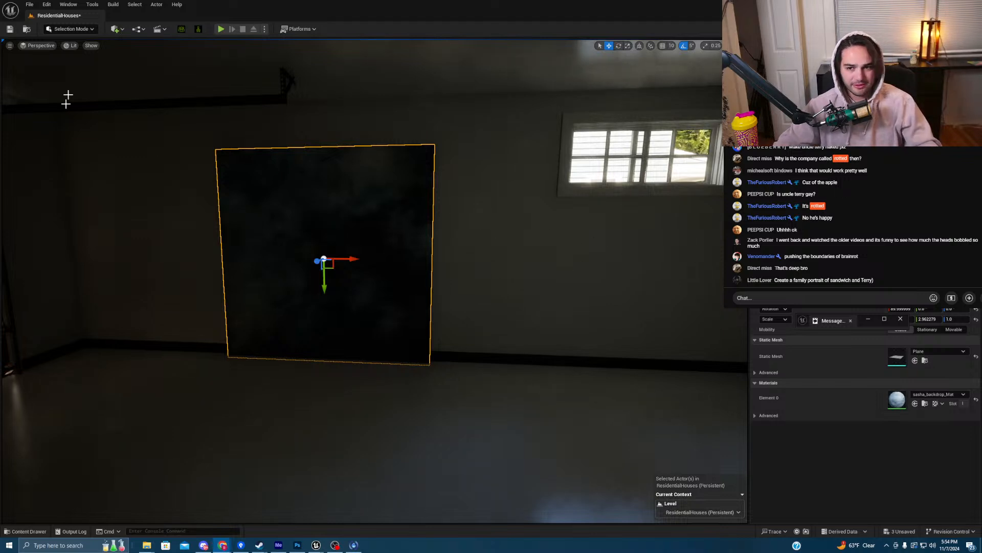
- Add a Spot Light in front of the backdrop, raise it to the ceiling and aim it at the wall
click(117, 29)
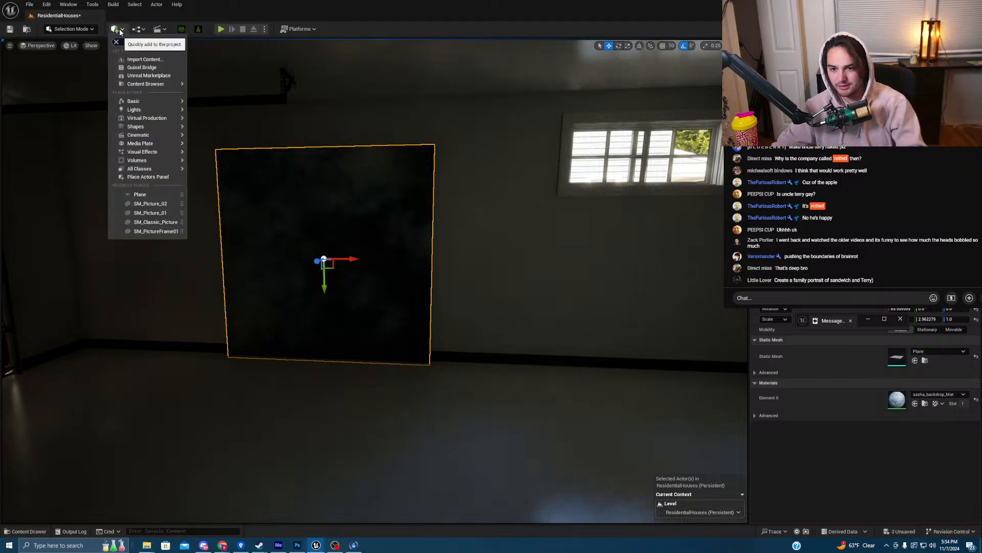
text(spot)
drag(154, 73, 314, 408)
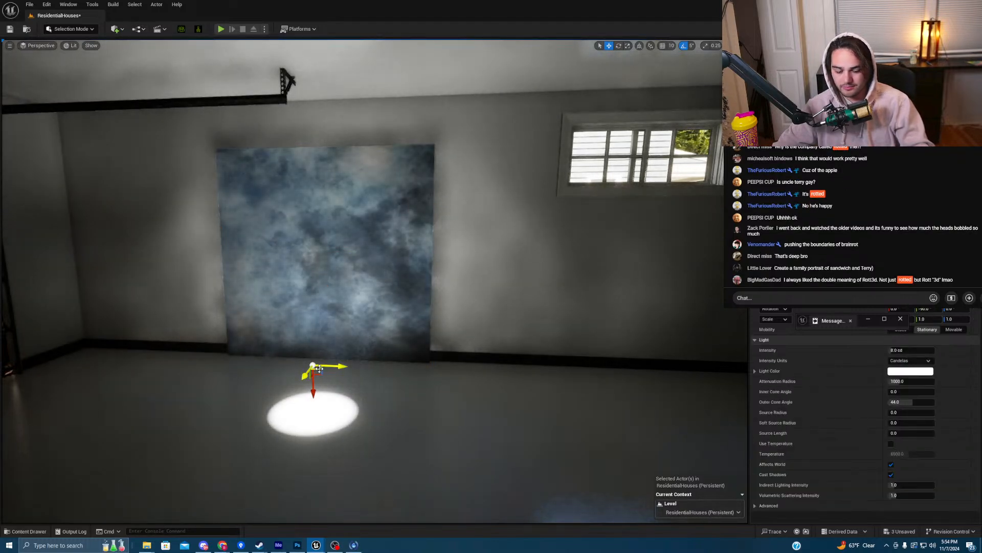
drag(314, 393, 313, 159)
key(e)
key(w)
key(g)
right_drag(316, 122, 189, 123)
drag(354, 129, 254, 57)
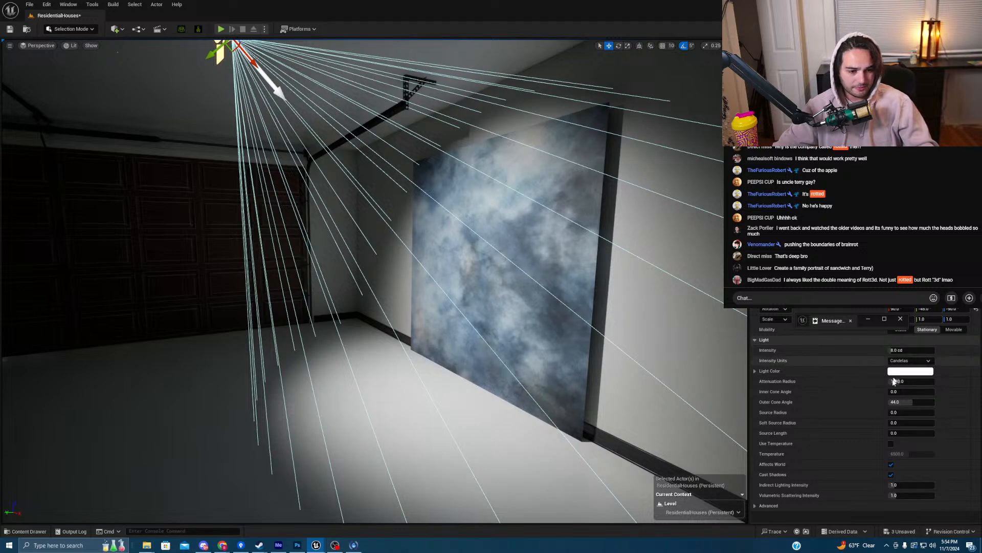
- Enlarge the spot light's Source Radius to soften shadows and view the backdrop head-on
drag(893, 412, 896, 412)
click(558, 263)
right_drag(640, 278, 660, 278)
key(Escape)
click(789, 296)
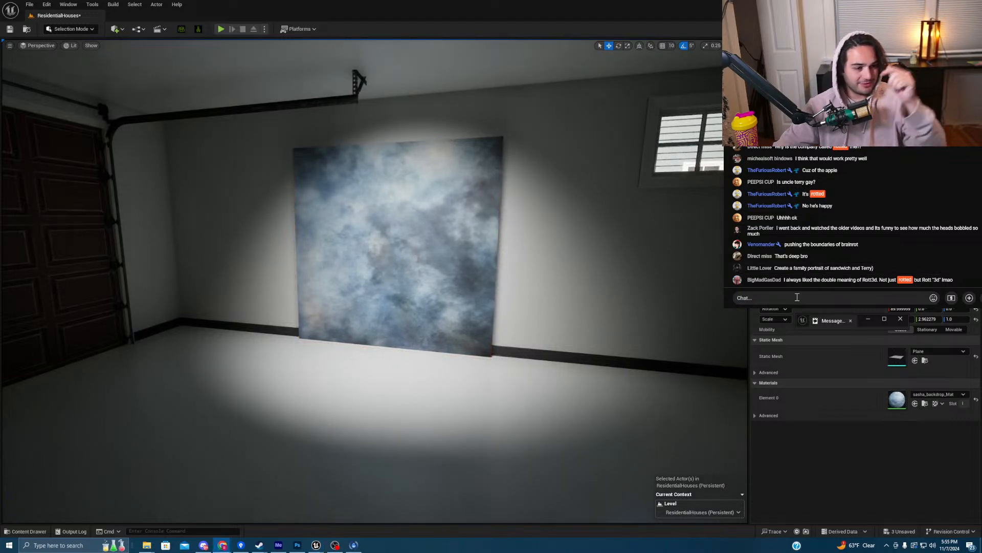
right_drag(523, 244, 444, 161)
- Slide the ceiling spot light left above the backdrop, then open the Content Drawer at the Cine folder
key(g)
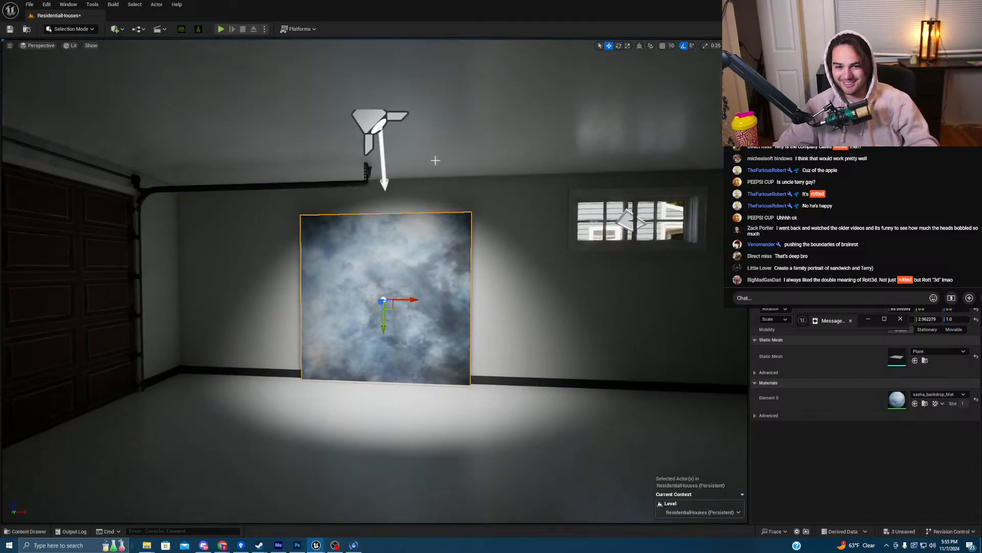
click(384, 123)
drag(410, 127, 379, 128)
right_drag(587, 249, 589, 271)
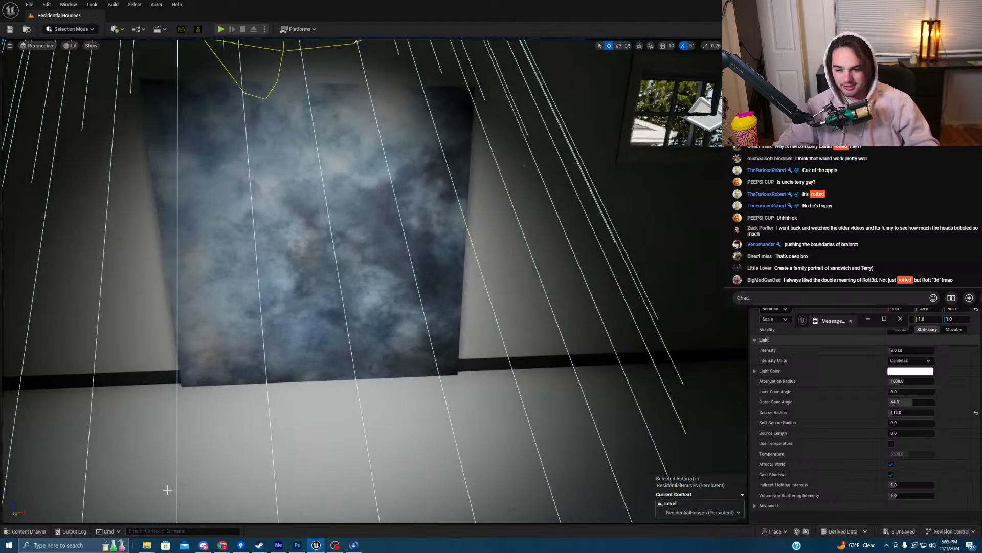
click(26, 531)
click(202, 272)
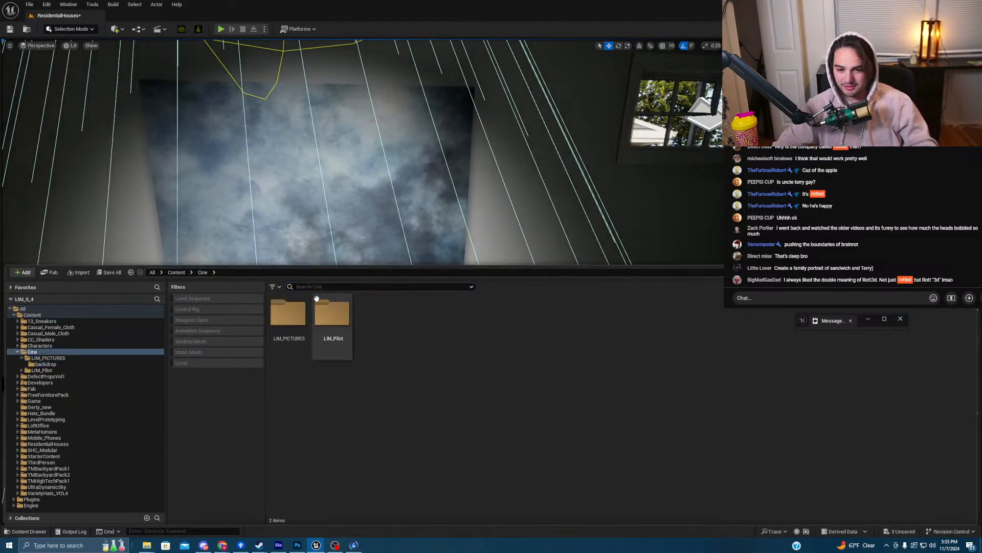
- Browse to Cine > LIM_PICTURES and select the PHOTO_11_7 level sequence
double_click(328, 310)
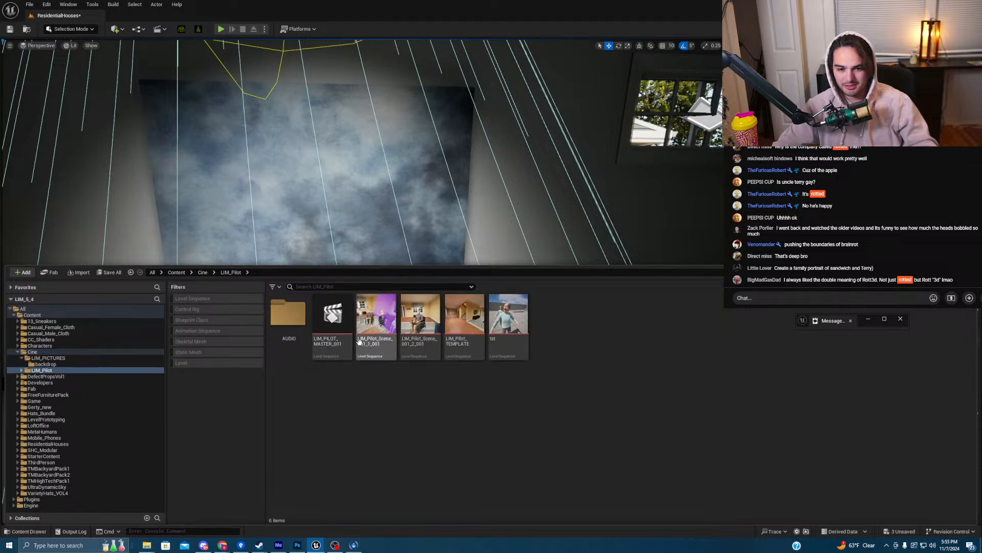
click(203, 273)
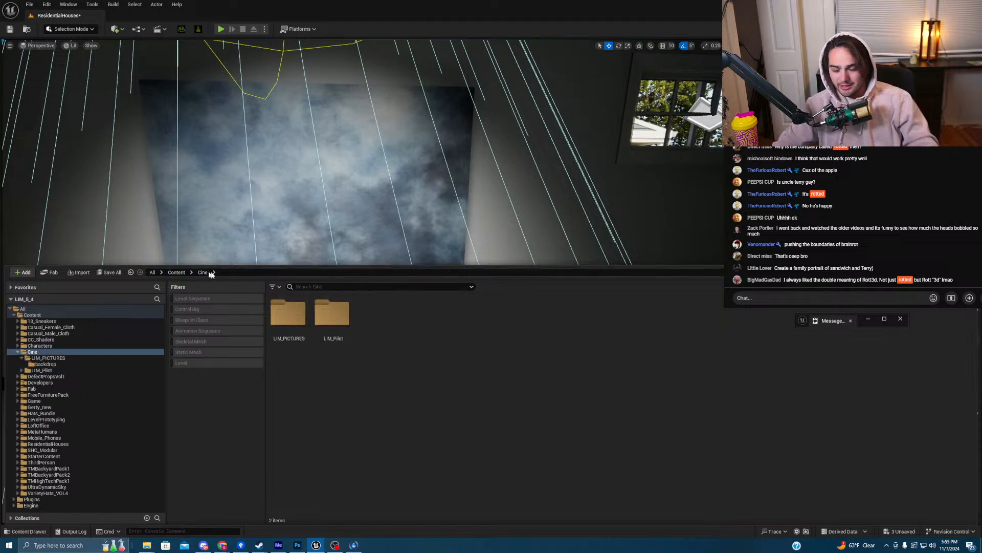
double_click(288, 313)
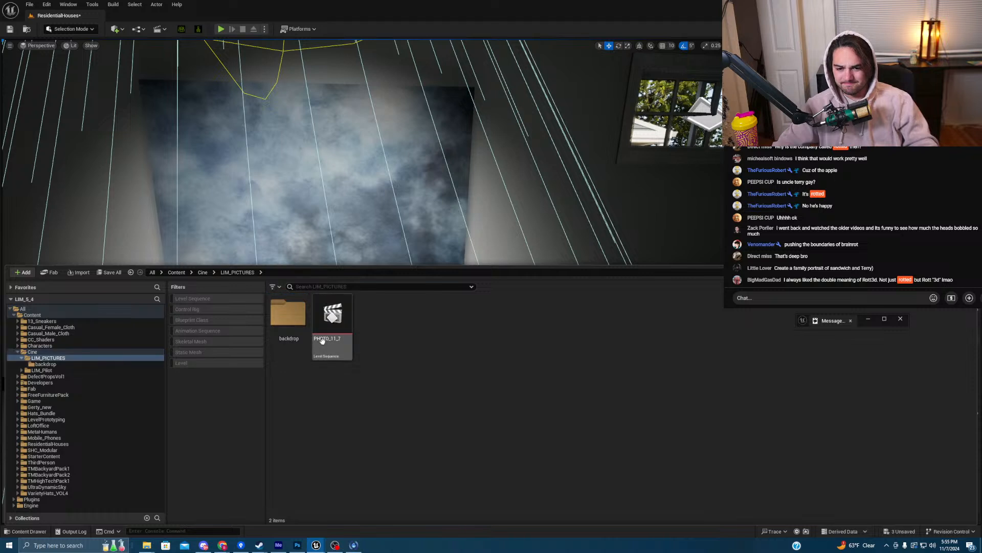
click(324, 345)
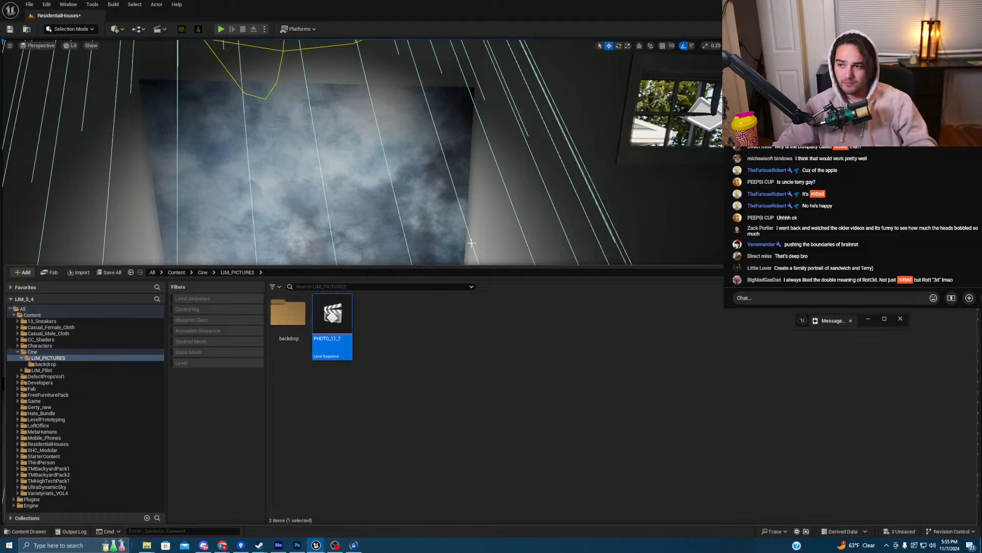
- Tilt the view down, close the Content Drawer with Ctrl+Space, and select the backdrop actor
right_drag(536, 222, 540, 238)
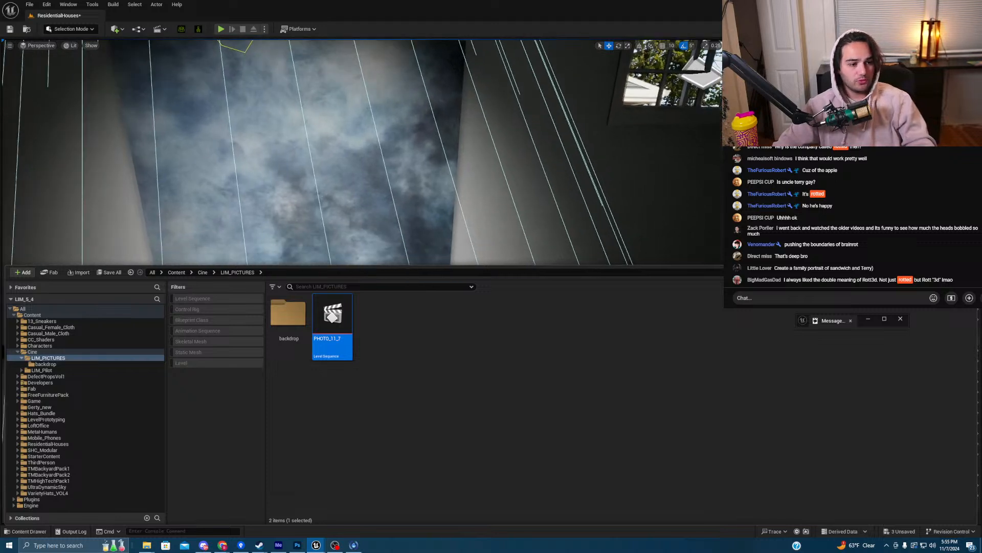
drag(536, 266, 545, 478)
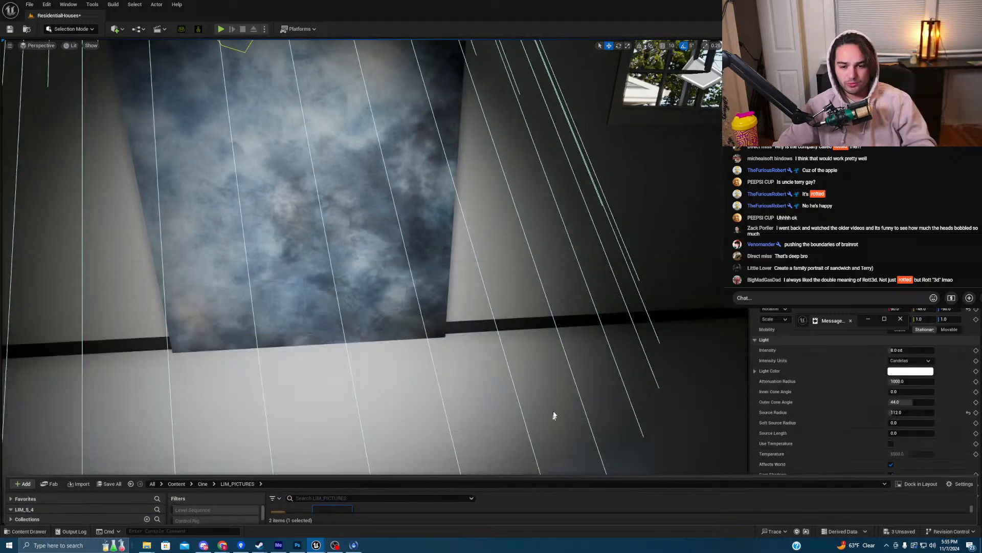
key(ctrl+space)
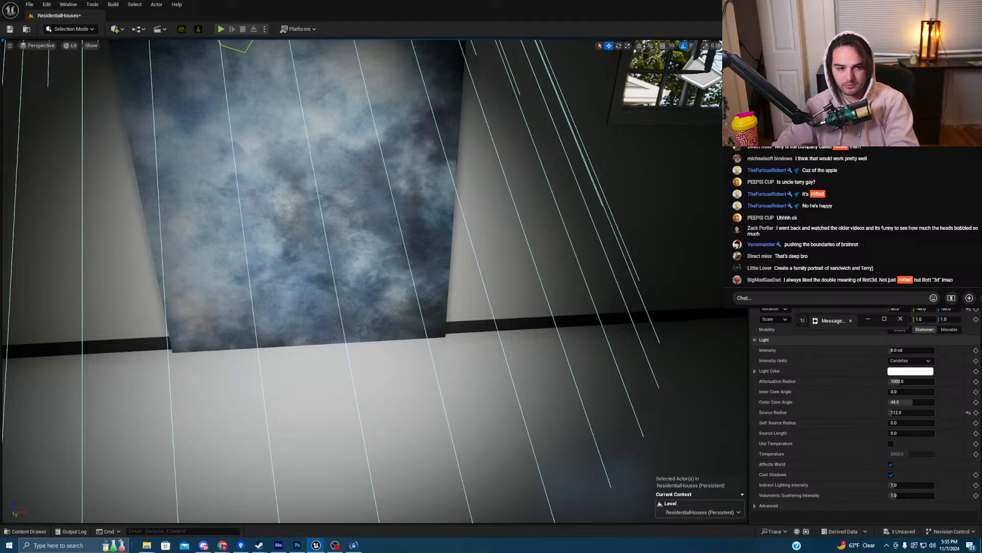
click(798, 215)
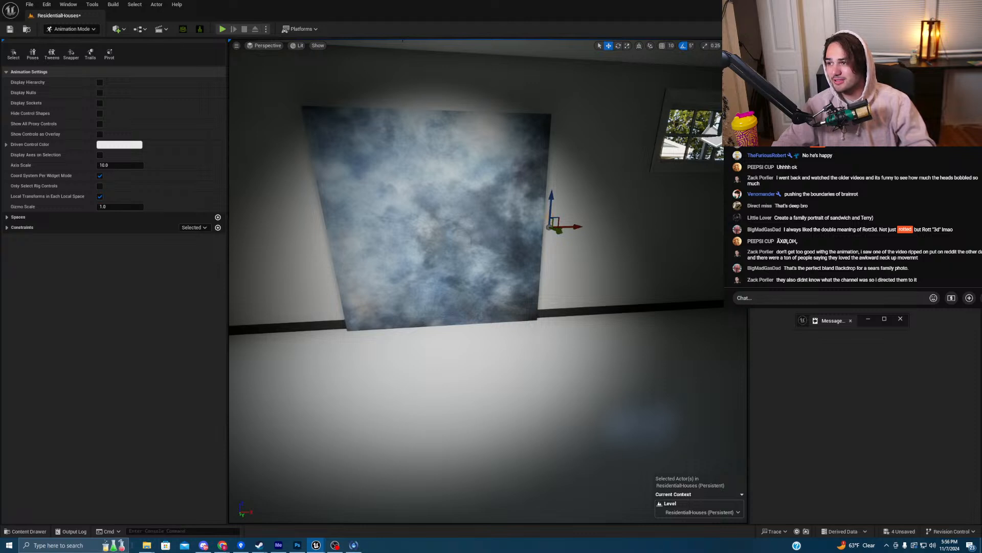
- Select and then deselect the backdrop, then fly the view back around the garage
key(Escape)
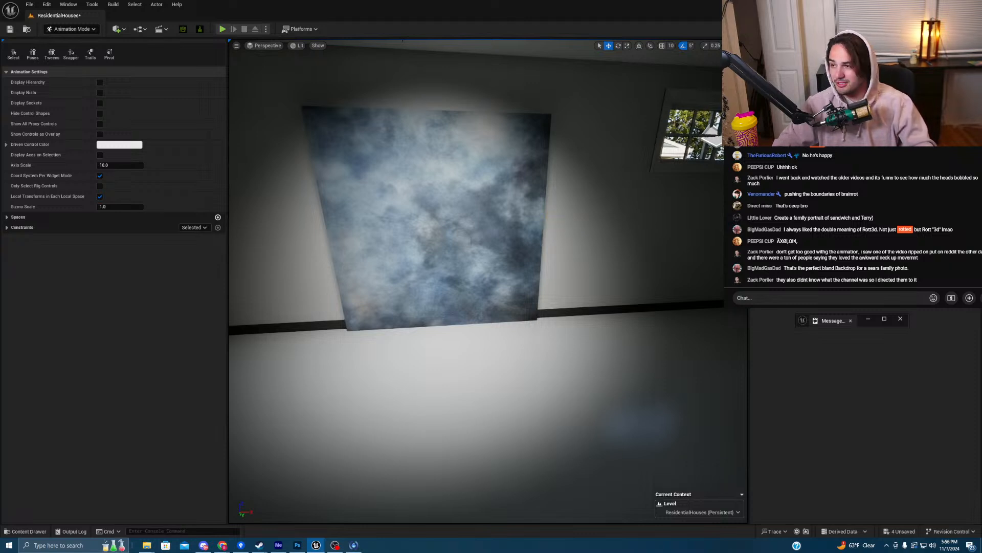
click(542, 226)
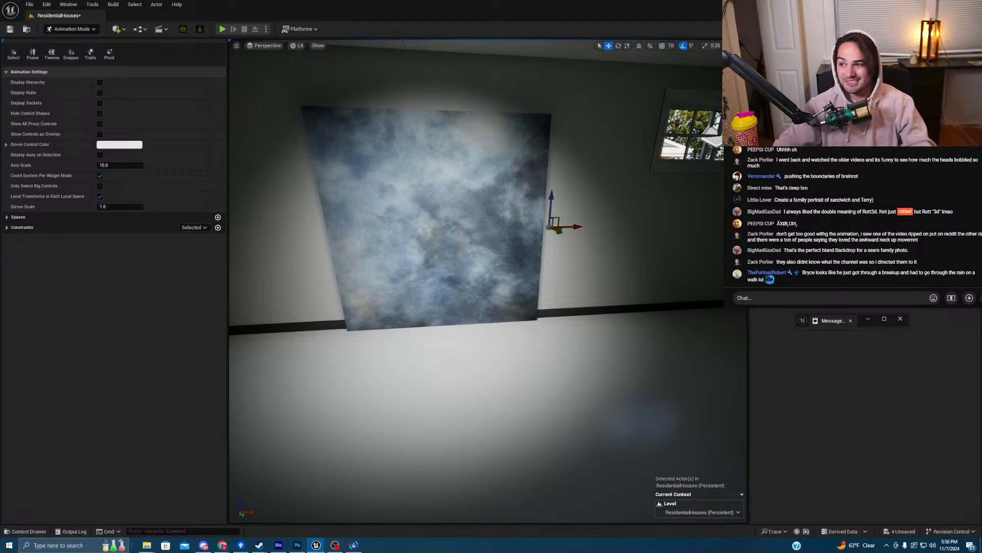
key(Escape)
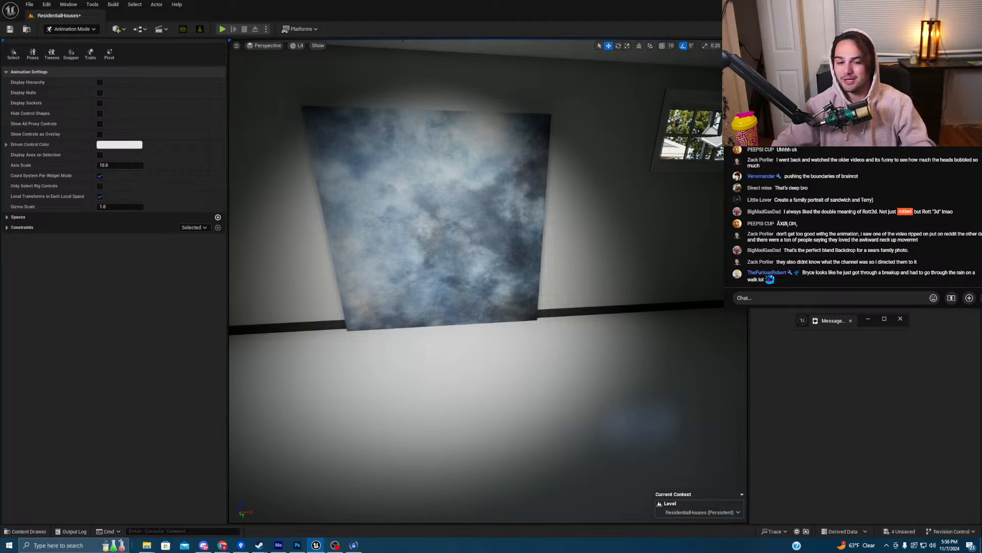
right_drag(487, 282, 550, 240)
key(s)
key(w)
- Return to Selection Mode, select the character hidden under the floor and frame her
click(72, 28)
click(69, 39)
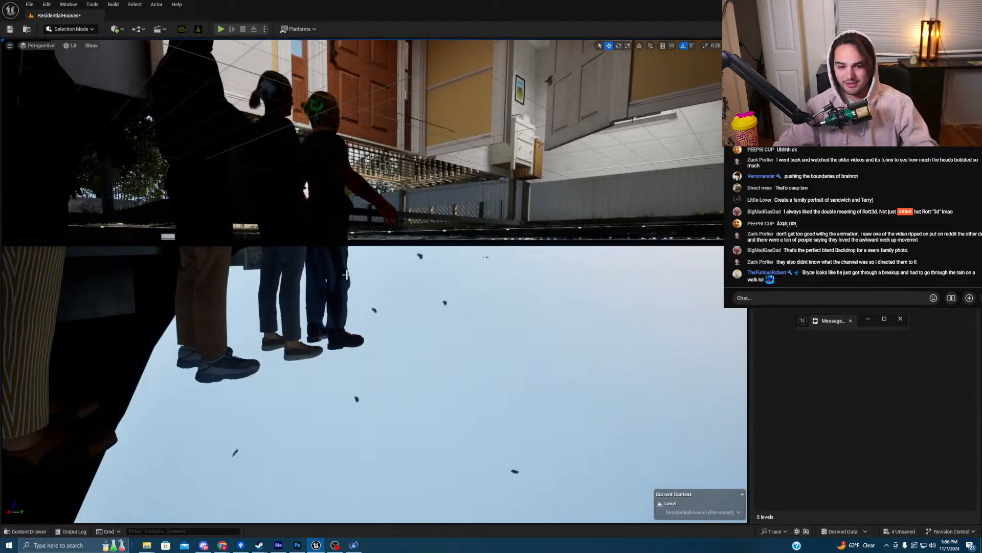
click(352, 275)
key(f)
right_drag(462, 310, 479, 317)
mouse_move(332, 311)
right_down()
mouse_move(404, 310)
mouse_move(333, 310)
right_up()
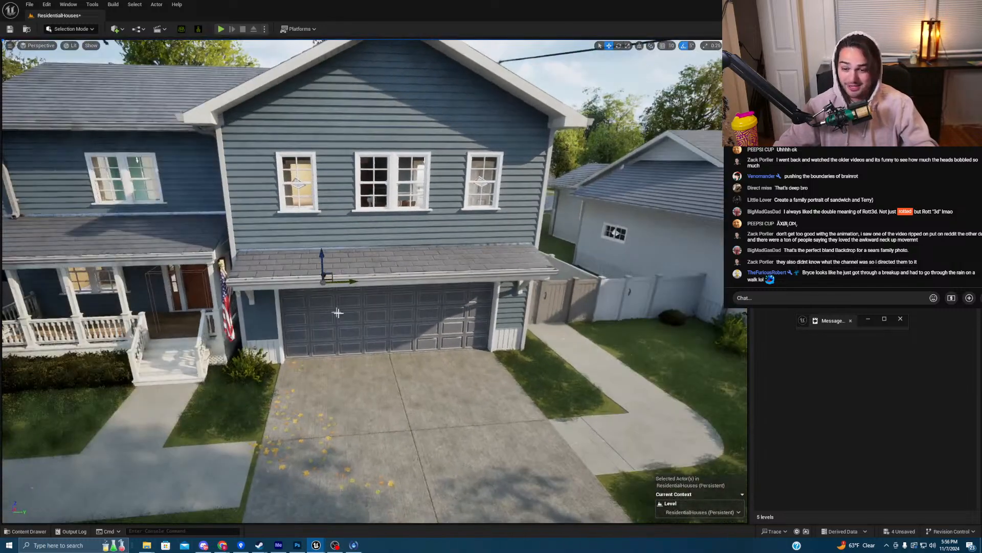
- Move the green-haired woman into the garage, into the spotlight close to the backdrop
drag(350, 281, 613, 295)
right_drag(613, 296, 706, 295)
key(f)
right_drag(375, 281, 325, 303)
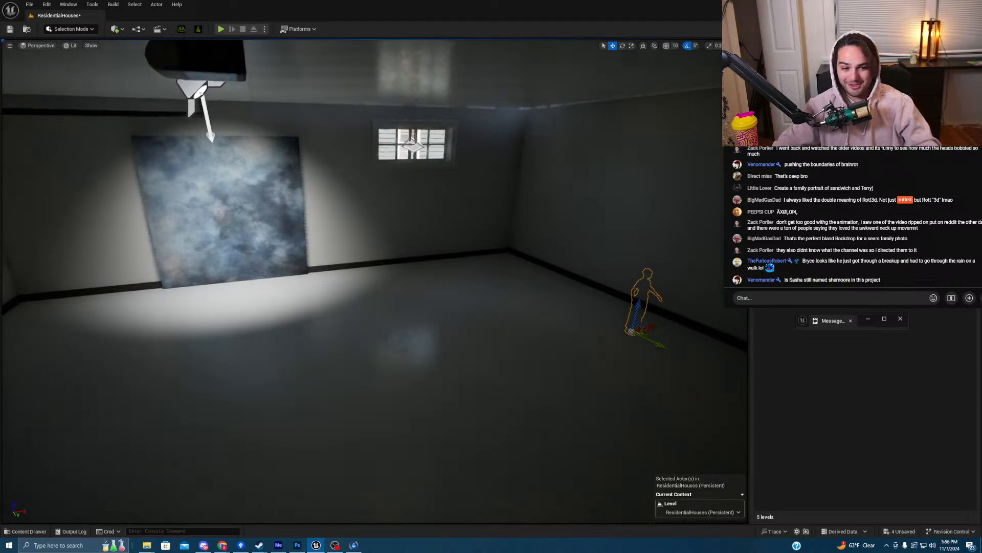
drag(654, 328, 290, 345)
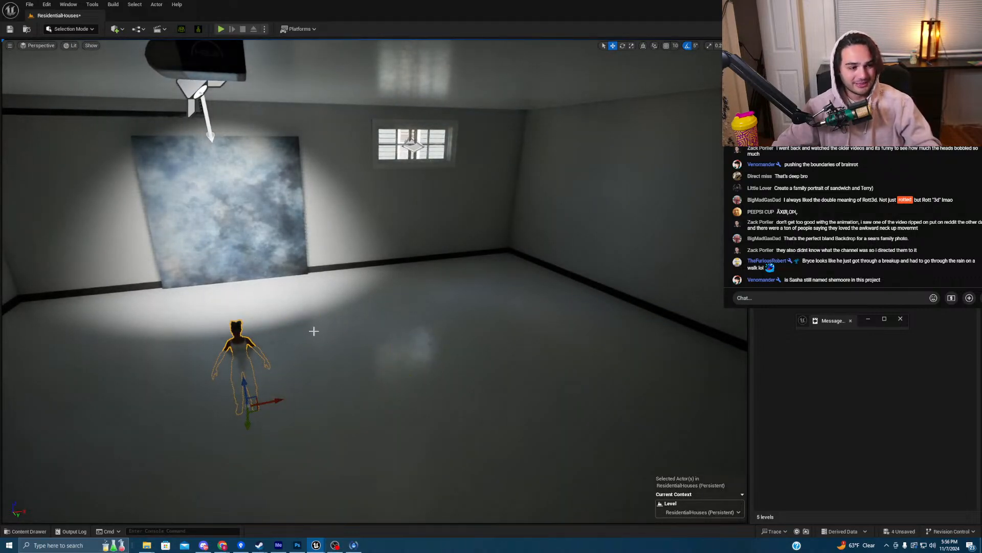
drag(244, 373, 238, 342)
mouse_move(335, 350)
right_down()
mouse_move(286, 350)
mouse_move(335, 350)
right_up()
drag(376, 355, 481, 295)
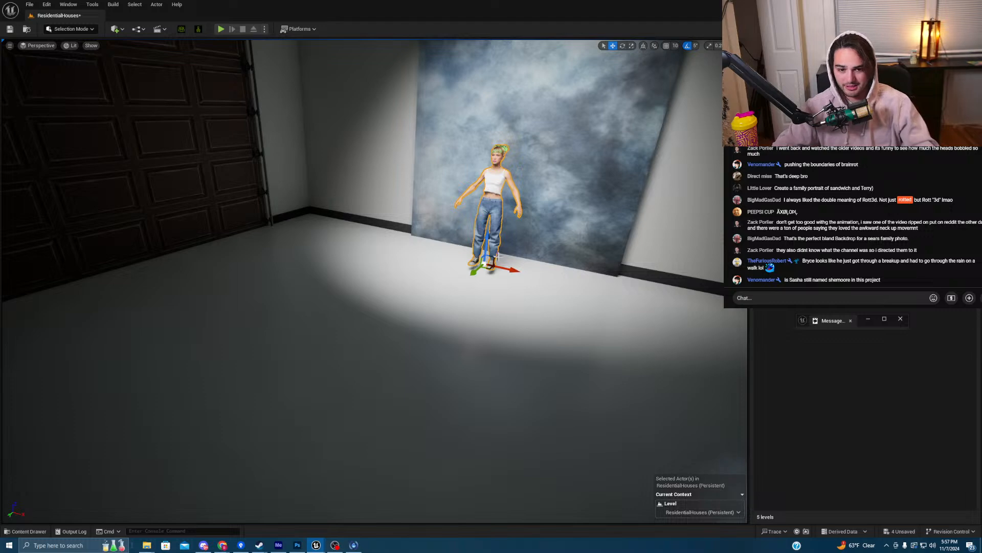
- Frame the woman, lower her onto the floor and slide her toward the camera
key(f)
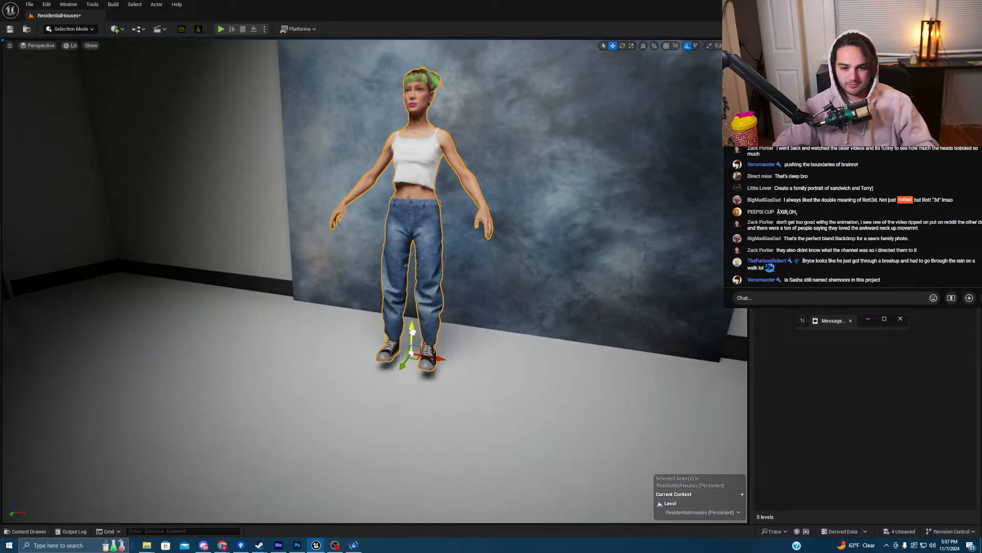
drag(412, 332, 397, 350)
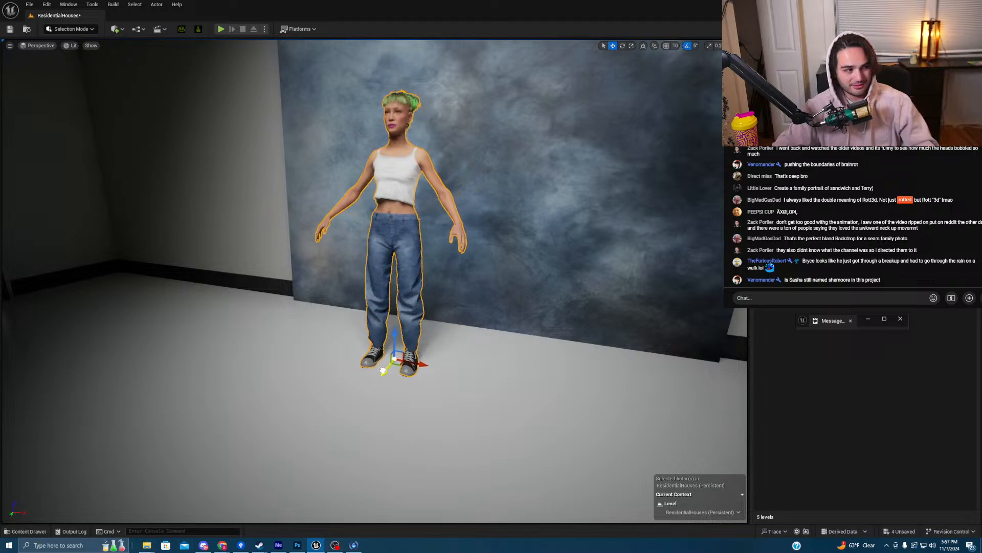
drag(365, 380, 345, 398)
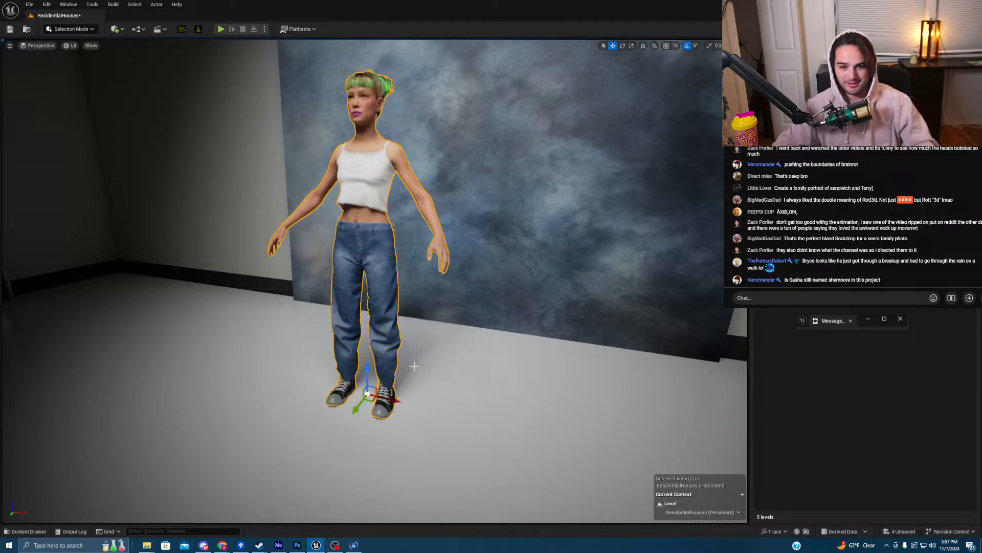
- Place a second character by the garage's right wall
key(w)
right_drag(470, 347, 375, 351)
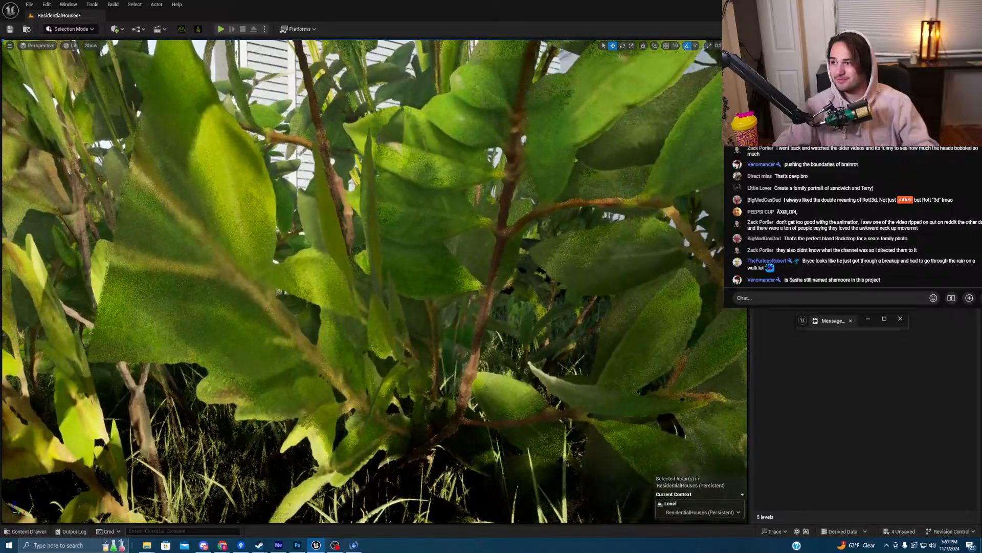
key(s)
right_drag(374, 351, 404, 348)
key(s)
mouse_move(425, 216)
right_down()
mouse_move(404, 217)
mouse_move(426, 216)
right_up()
key(w)
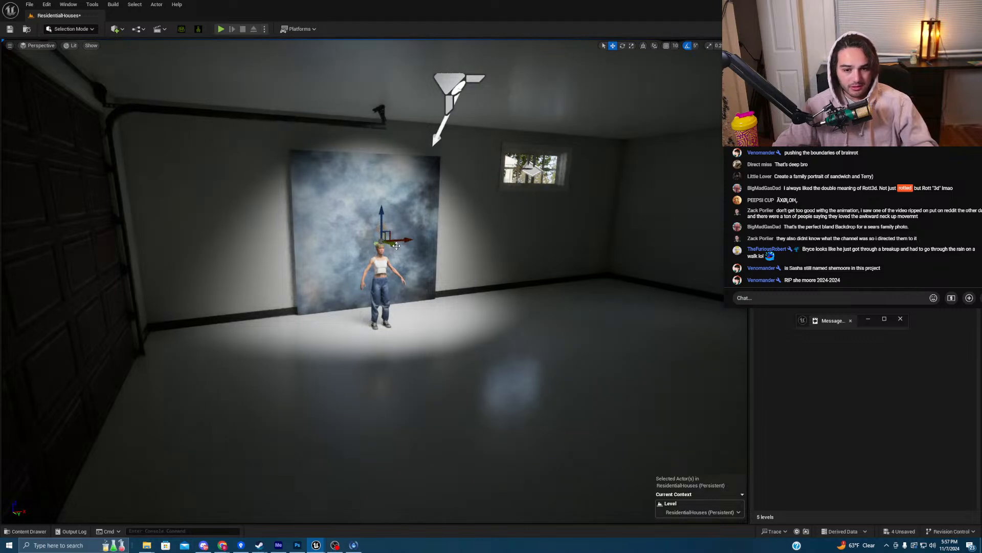
alt+drag(391, 251, 673, 337)
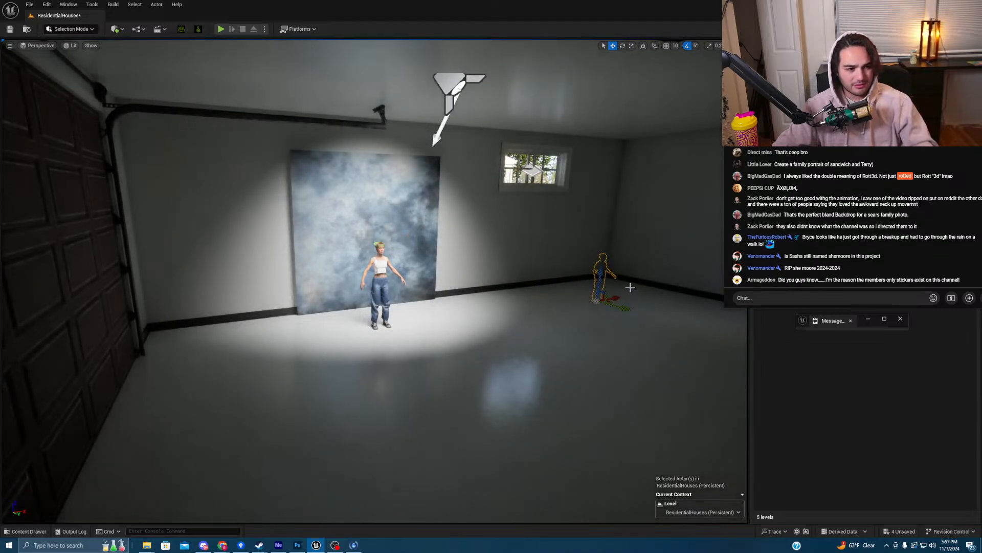
- Move the bald man in the black shirt into the spotlight, right beside the green-haired woman
drag(618, 296, 435, 278)
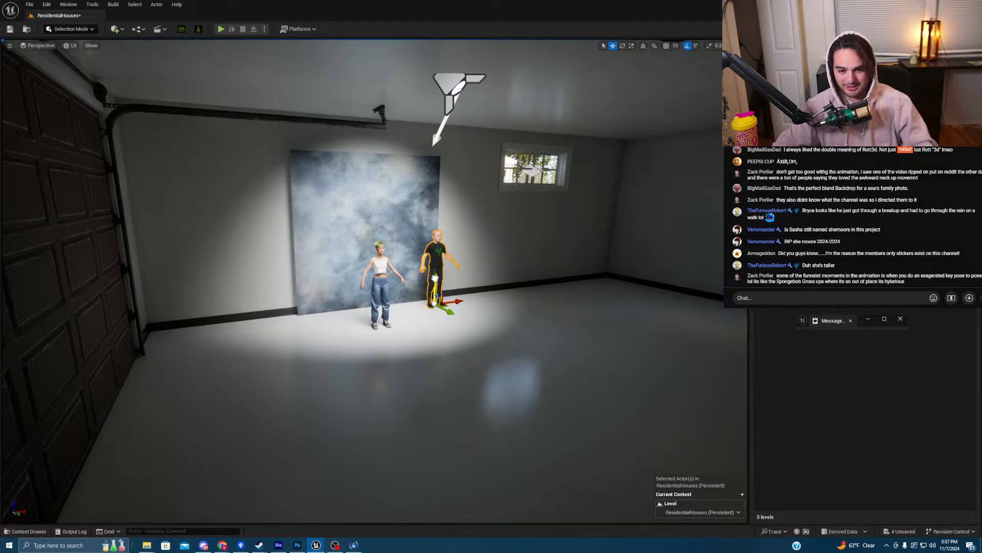
key(w)
mouse_move(504, 327)
right_down()
mouse_move(494, 327)
mouse_move(507, 321)
right_up()
drag(514, 398, 572, 483)
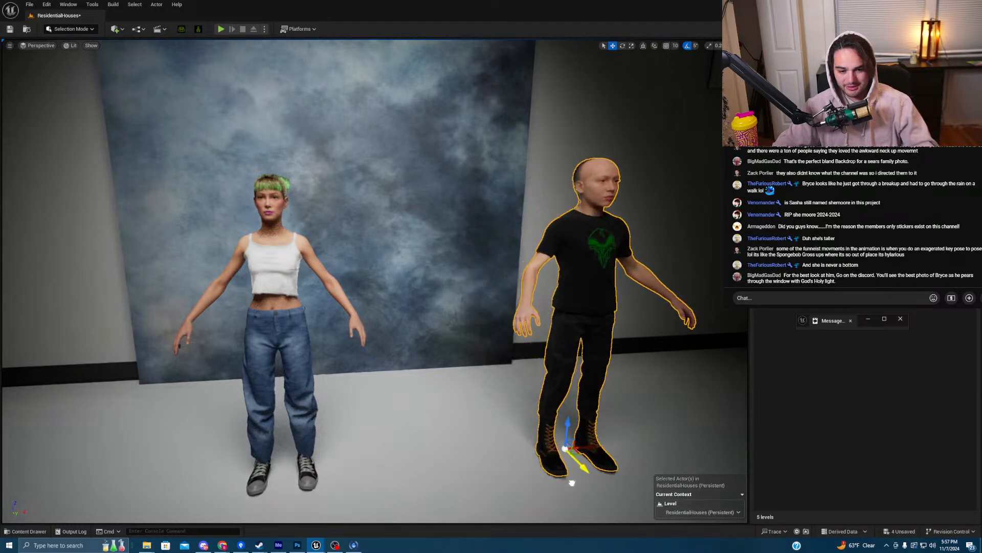
drag(578, 450, 415, 445)
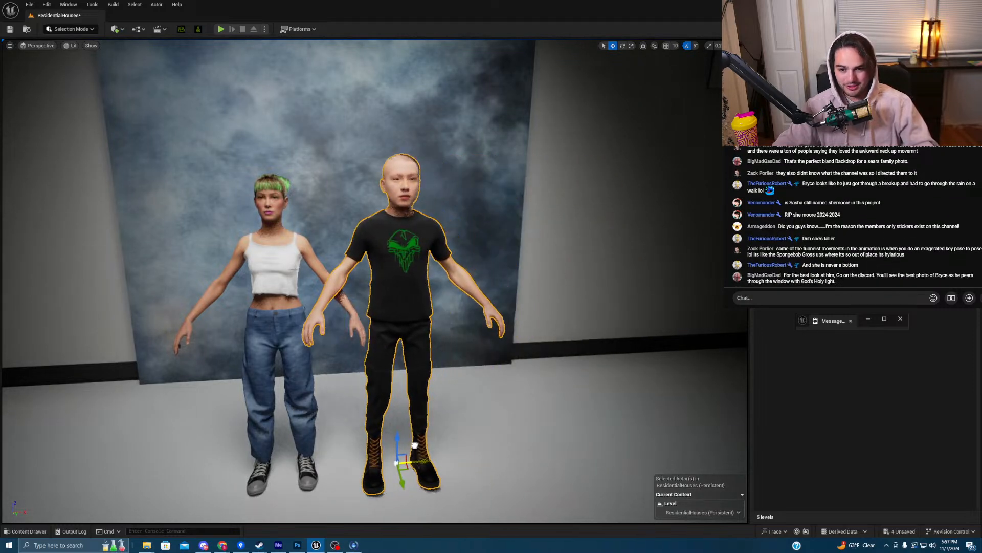
key(a)
right_drag(504, 390, 611, 392)
key(w)
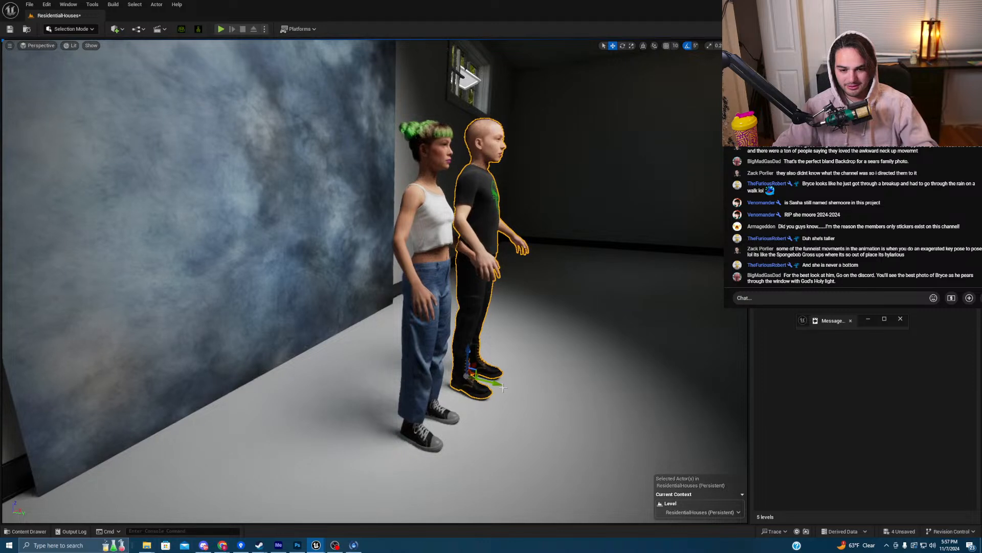
drag(504, 389, 487, 381)
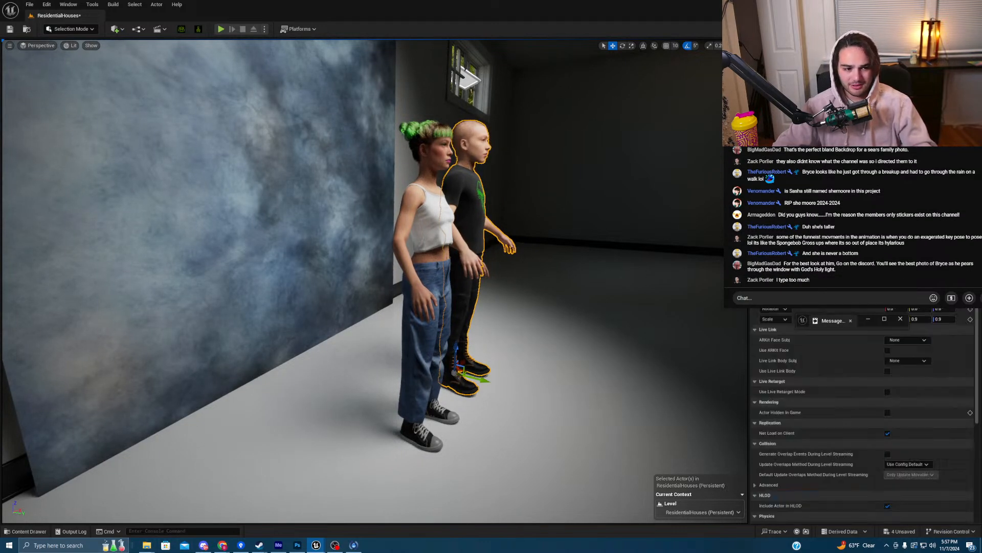
click(900, 321)
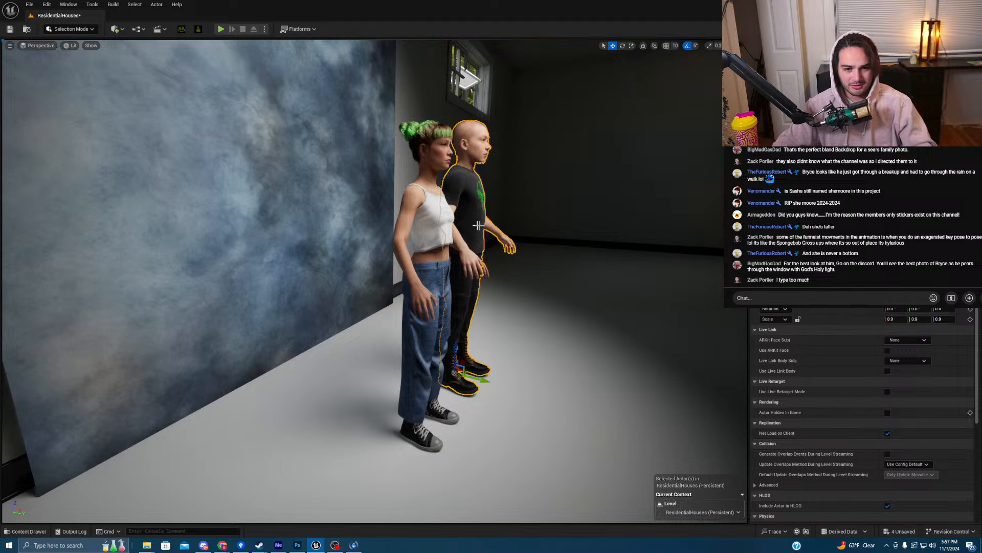
click(428, 223)
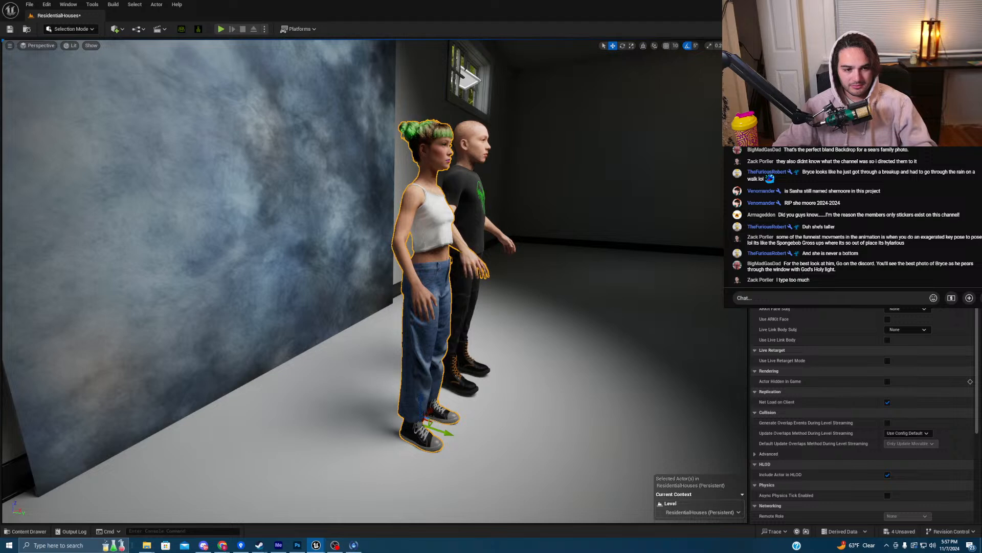
click(783, 225)
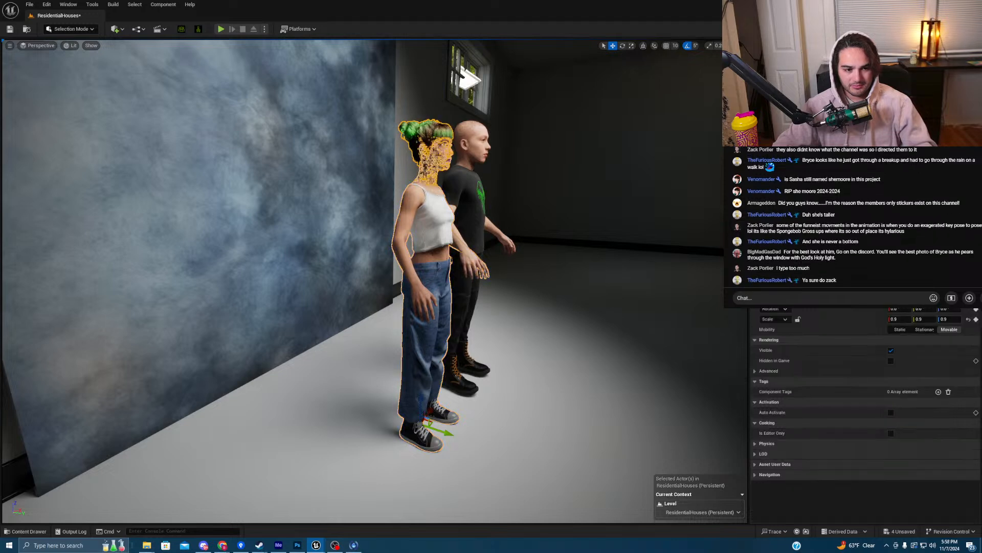
click(468, 196)
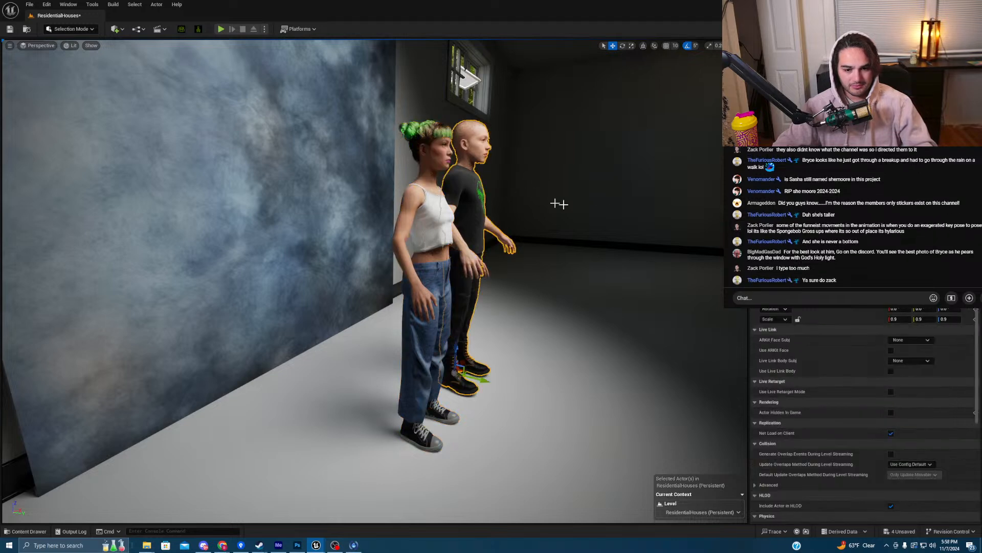
key(d)
right_drag(628, 204, 466, 218)
key(w)
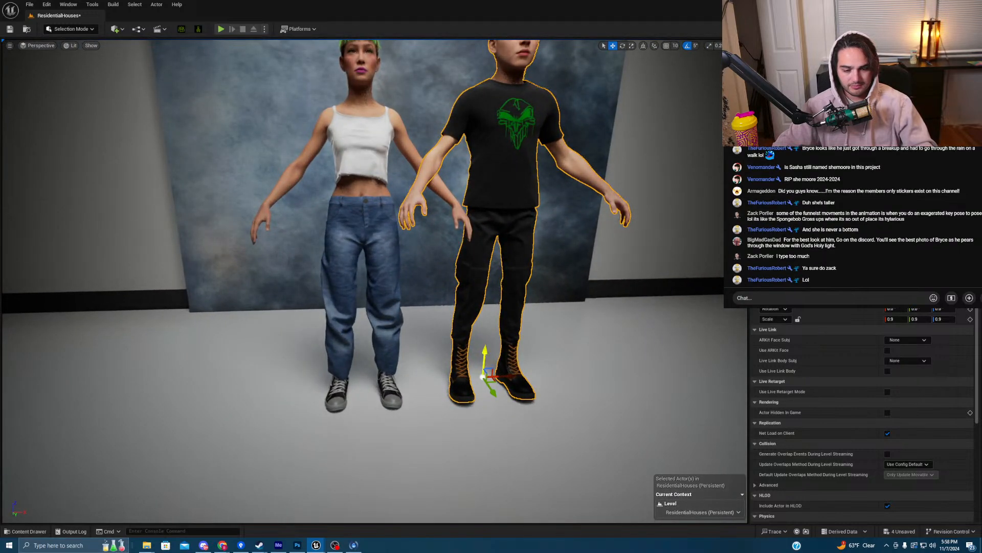
scroll(462, 355, down, 3)
right_drag(462, 355, 589, 383)
key(s)
key(w)
key(a)
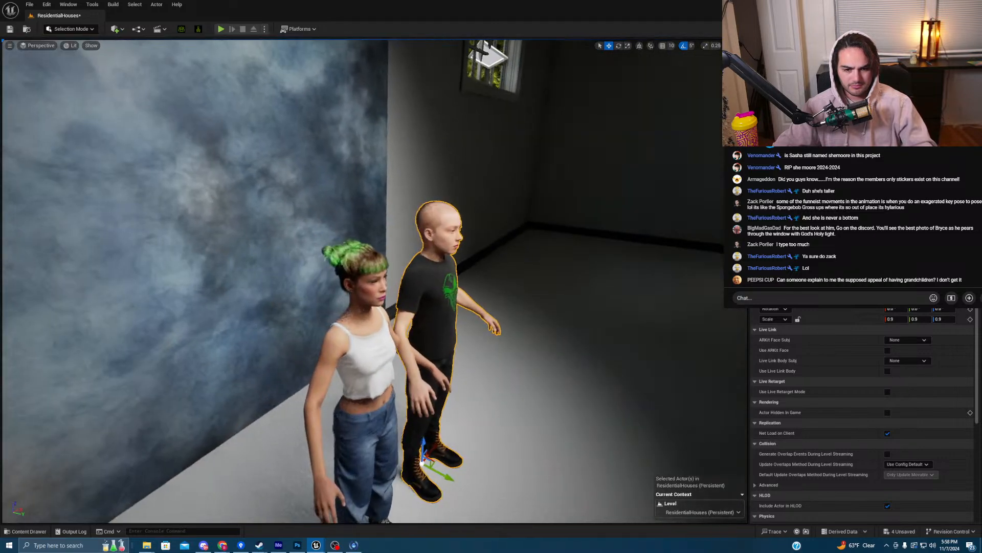
click(368, 319)
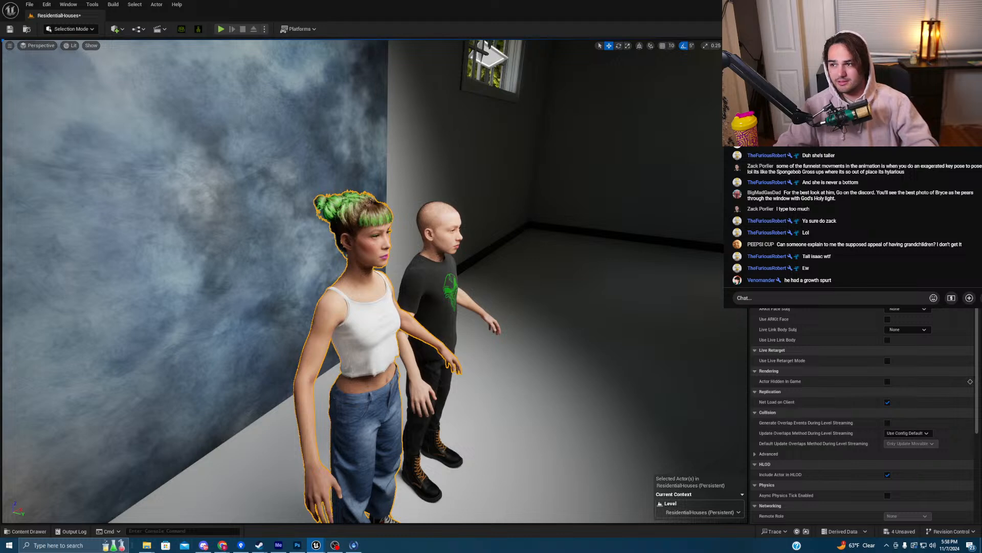
right_drag(484, 209, 468, 225)
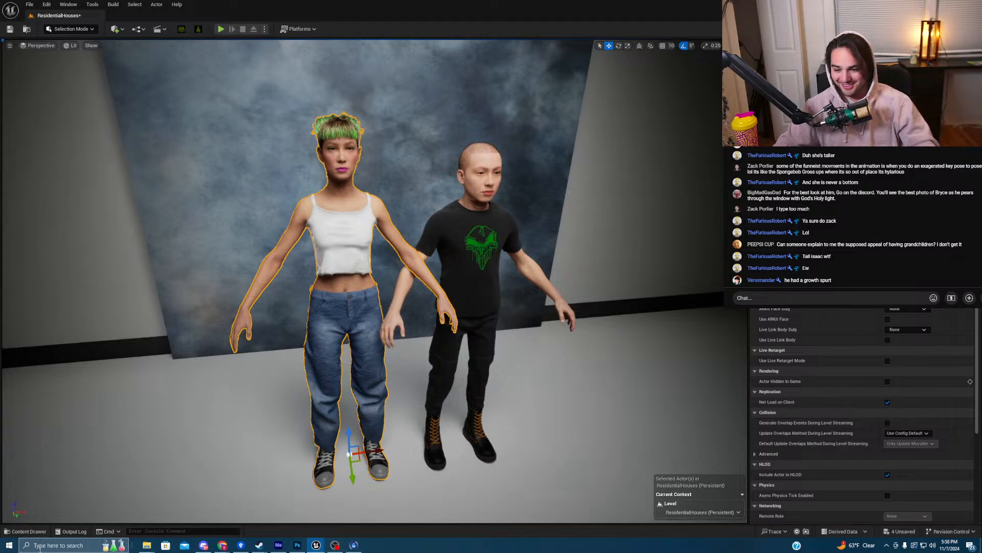
- Search the Content folder for 'stool' and drop SM_BarStool behind the male character
click(26, 531)
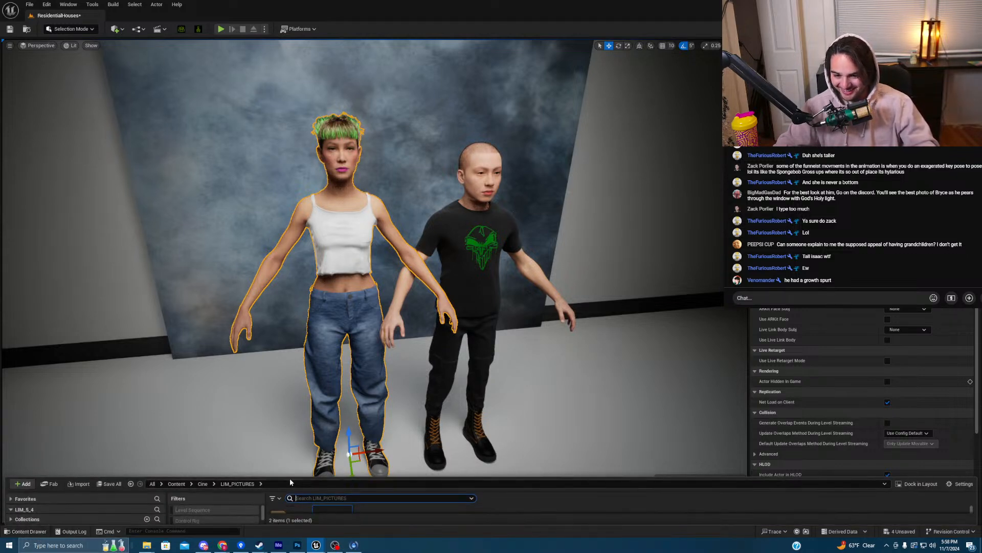
drag(290, 477, 194, 245)
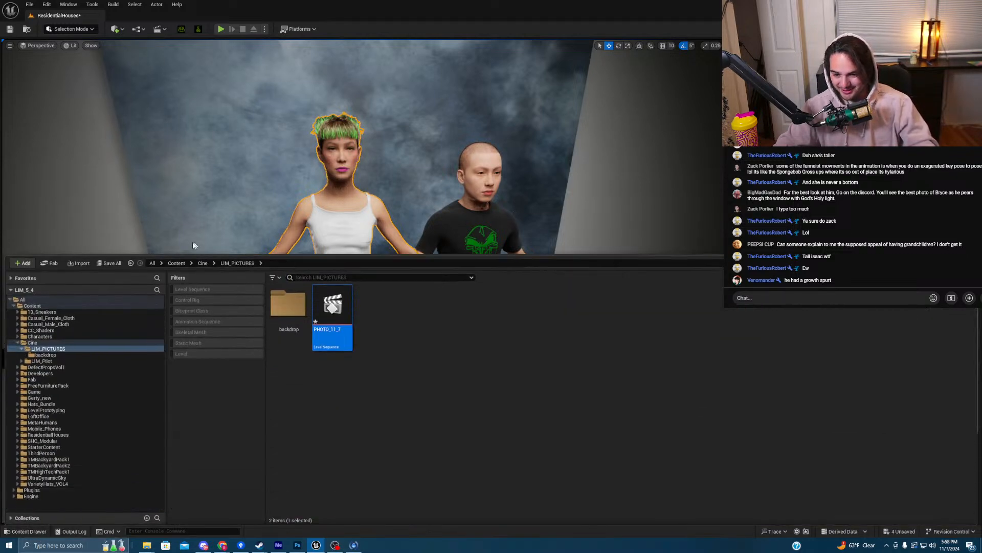
click(176, 262)
click(340, 277)
text(ch)
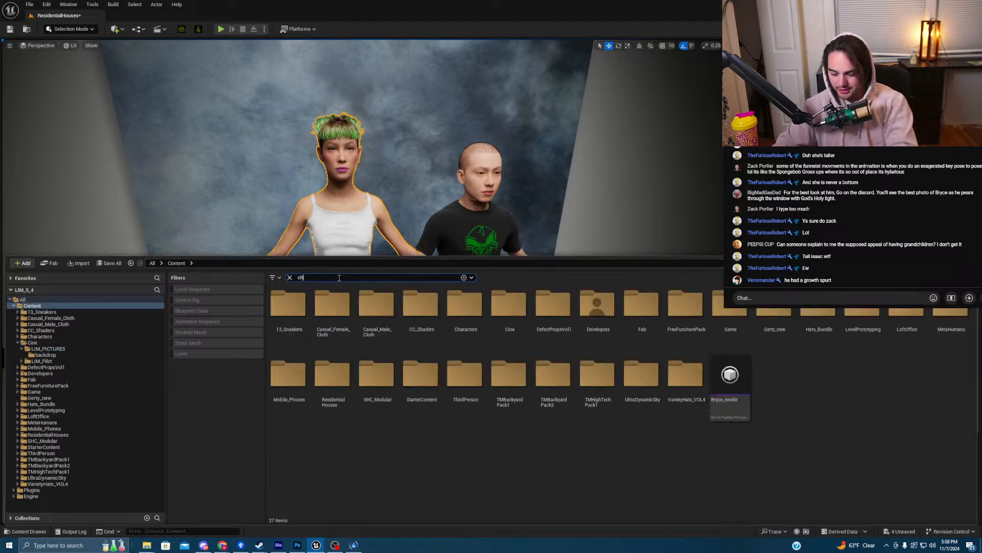
text(air)
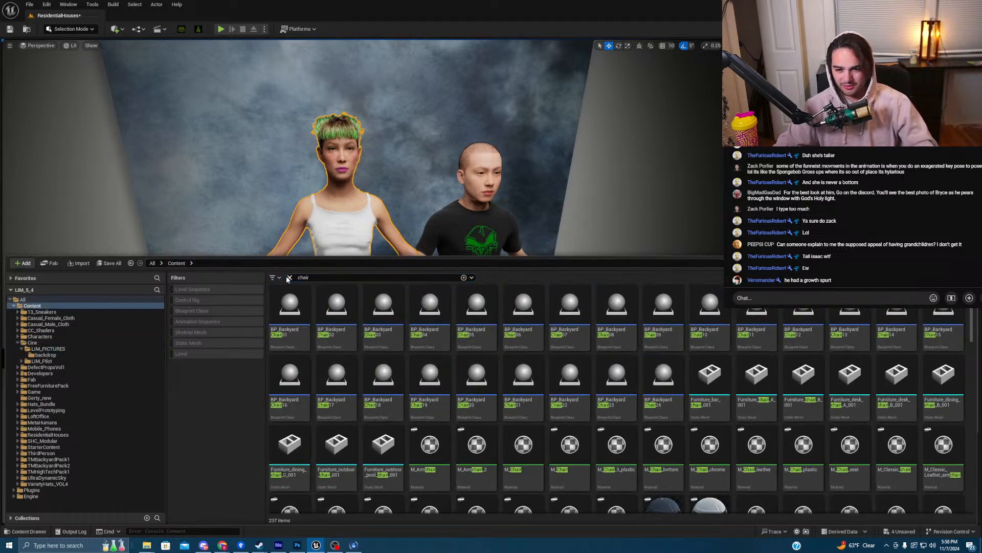
click(290, 277)
text(stool)
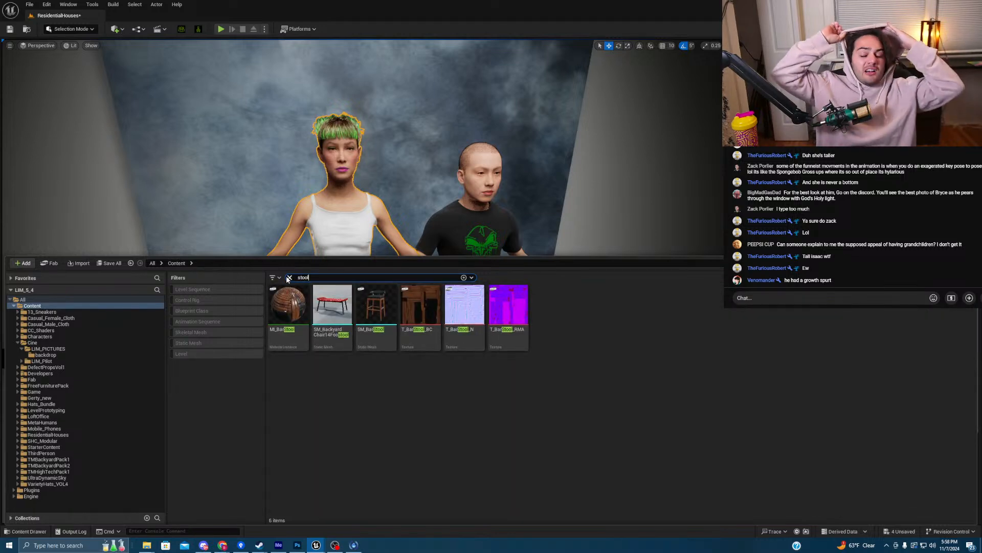
drag(376, 307, 436, 420)
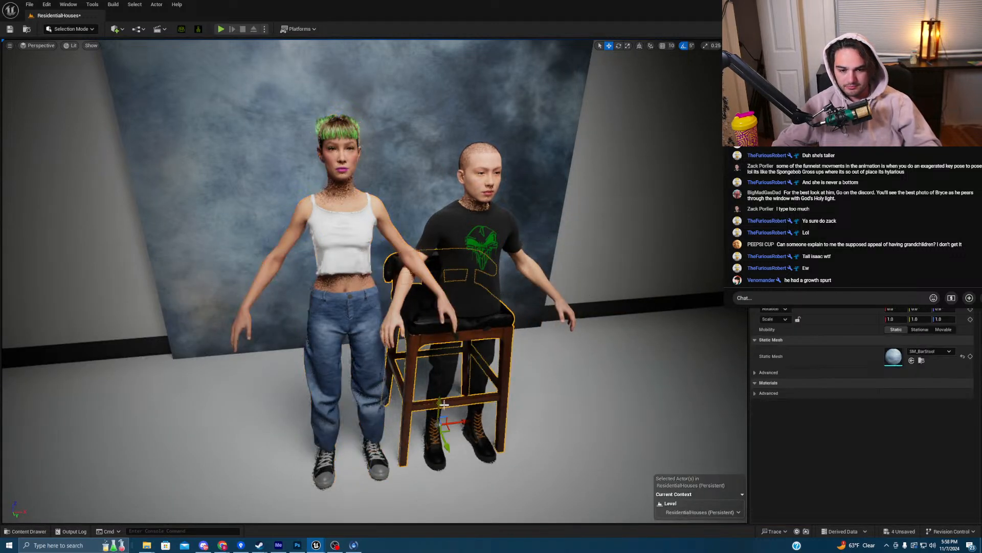
- Scale the bar stool uniformly to 0.8 and lower it slightly
click(797, 319)
click(896, 319)
text(0.8)
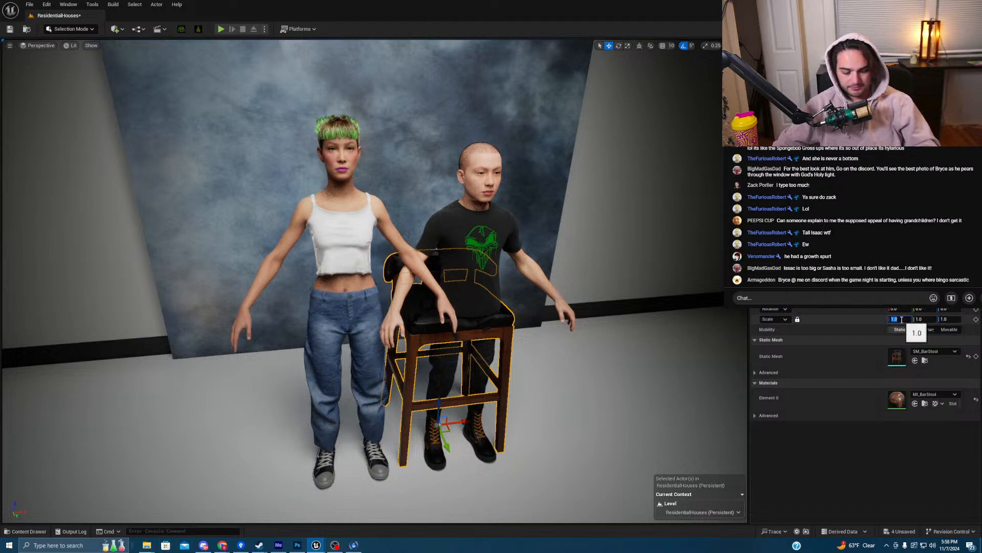
key(Return)
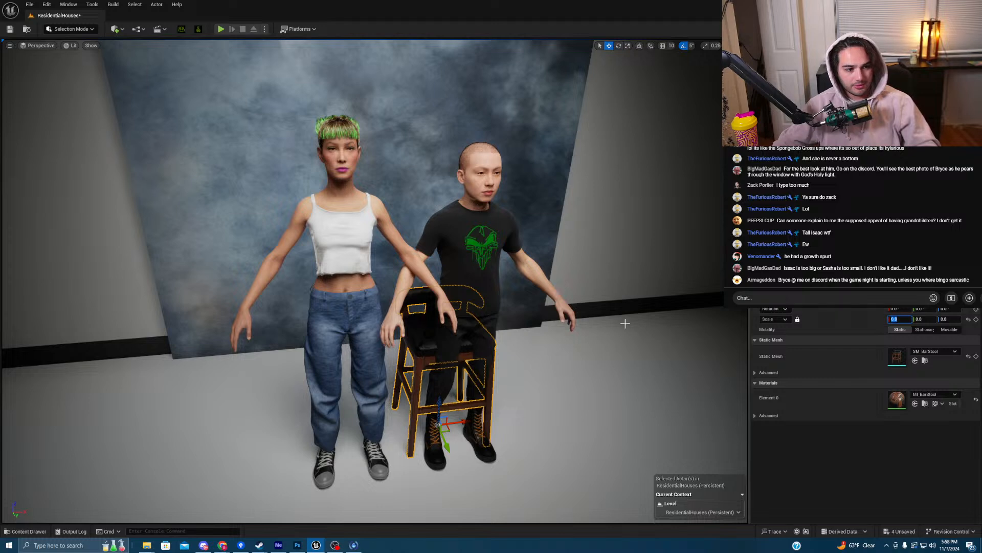
right_drag(613, 321, 626, 321)
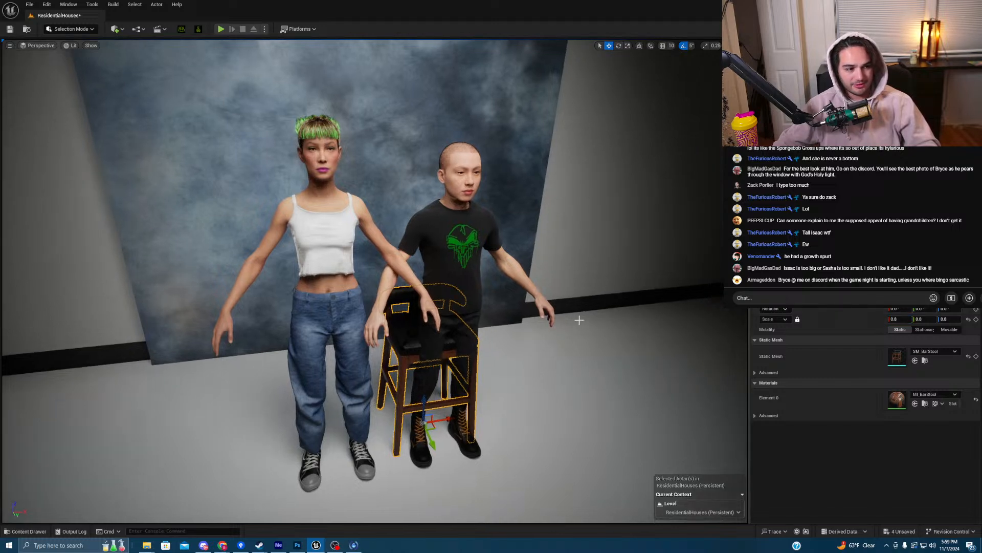
key(q)
right_drag(546, 296, 548, 298)
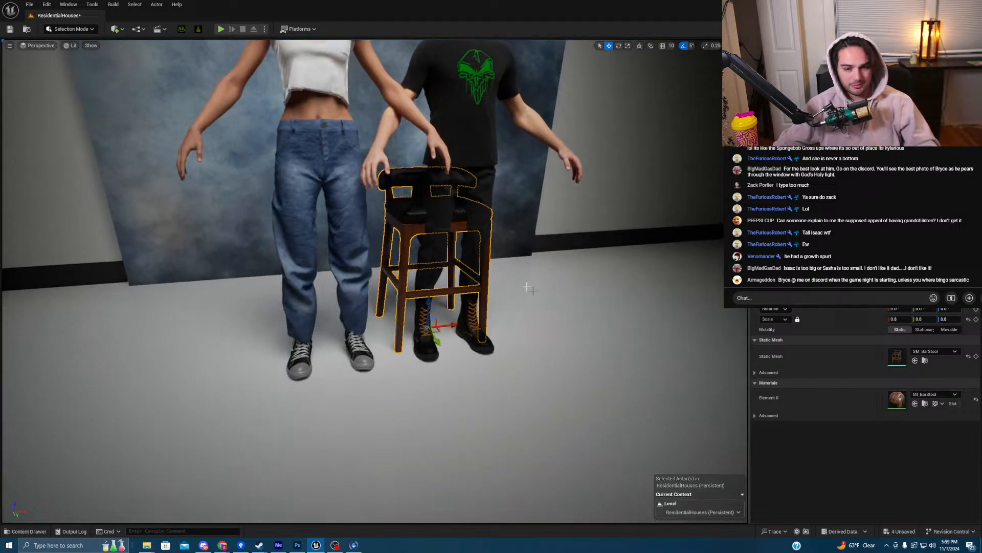
drag(427, 302, 481, 347)
key(e)
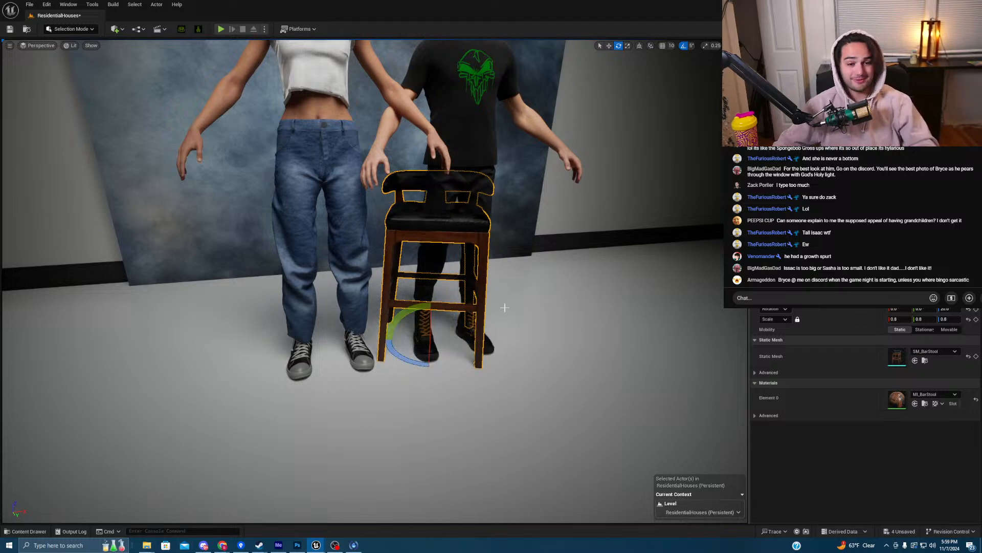
- Rotate the male character about 20° around Z beside the stool
right_drag(506, 309, 453, 229)
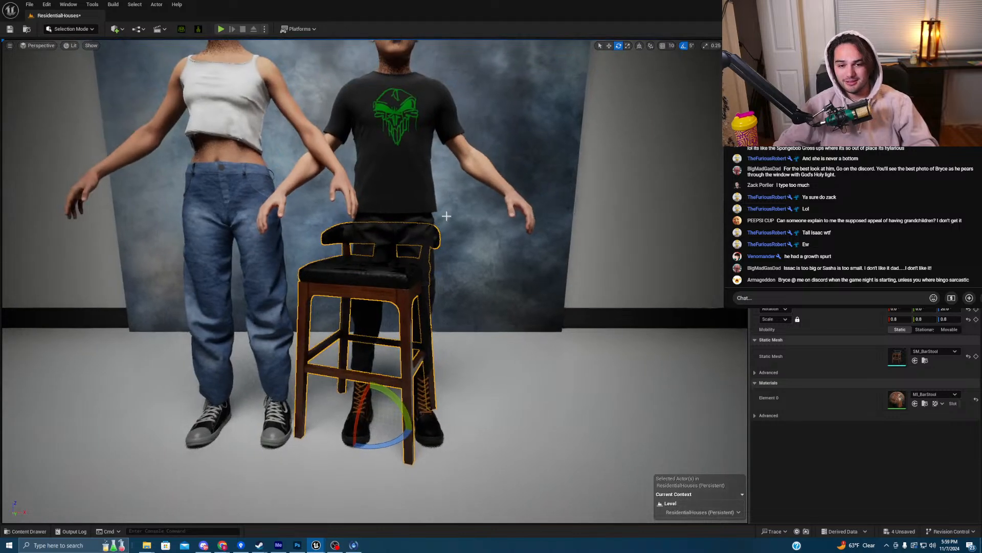
click(417, 192)
right_drag(476, 285, 456, 317)
key(w)
key(e)
mouse_move(412, 314)
mouse_down()
mouse_move(478, 302)
mouse_move(480, 311)
mouse_move(436, 294)
mouse_move(386, 319)
mouse_move(417, 316)
mouse_up()
key(w)
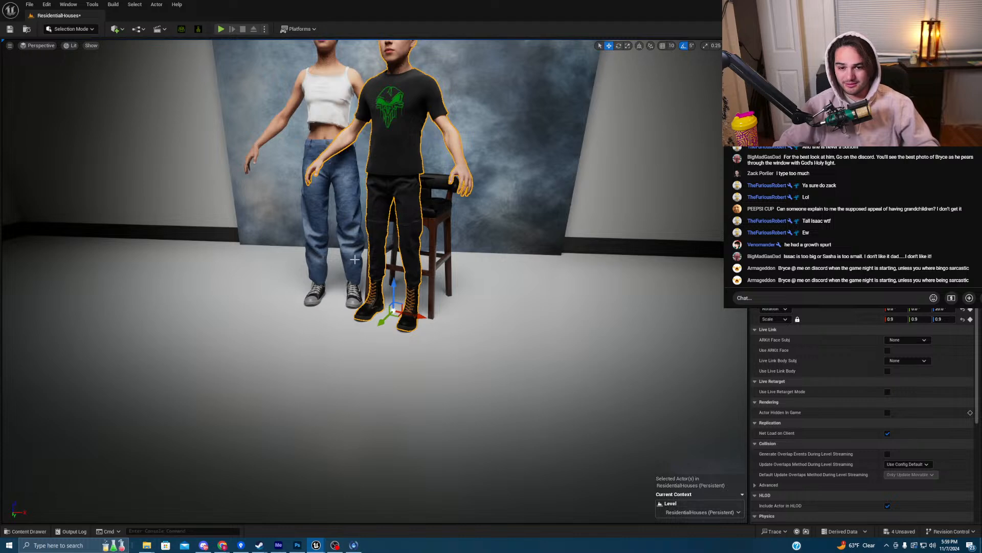
- Switch the editor to Animation Mode and deselect the male character
click(72, 29)
click(76, 97)
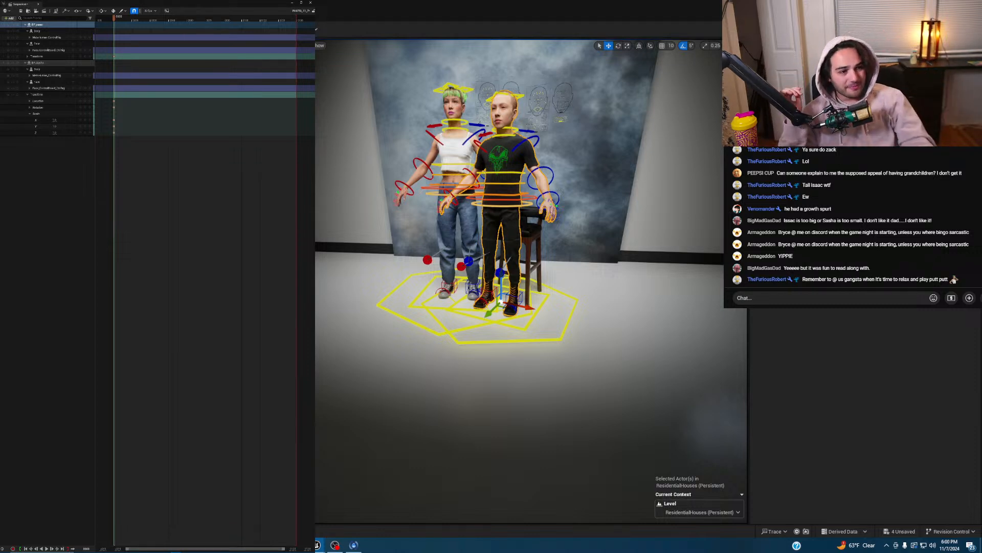
scroll(852, 220, up, 3)
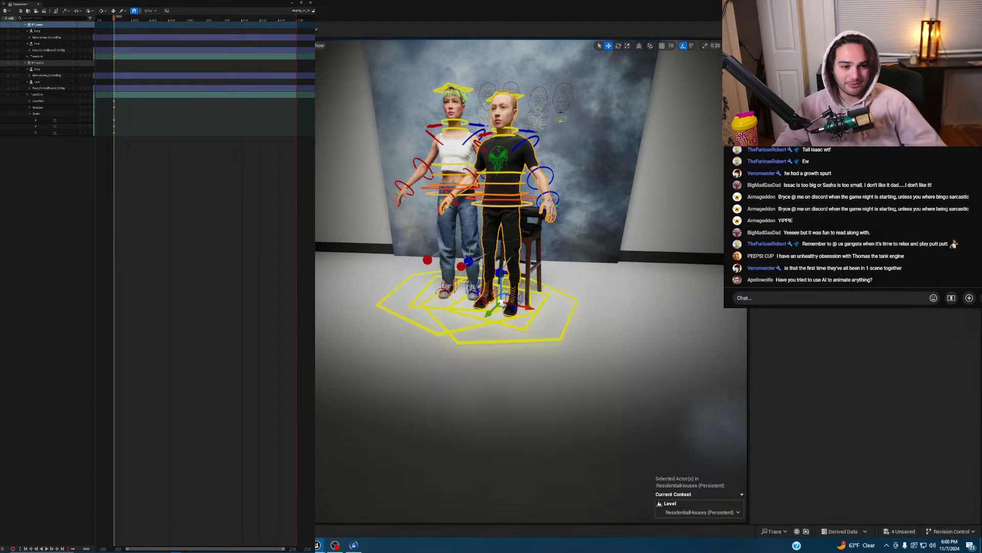
click(502, 206)
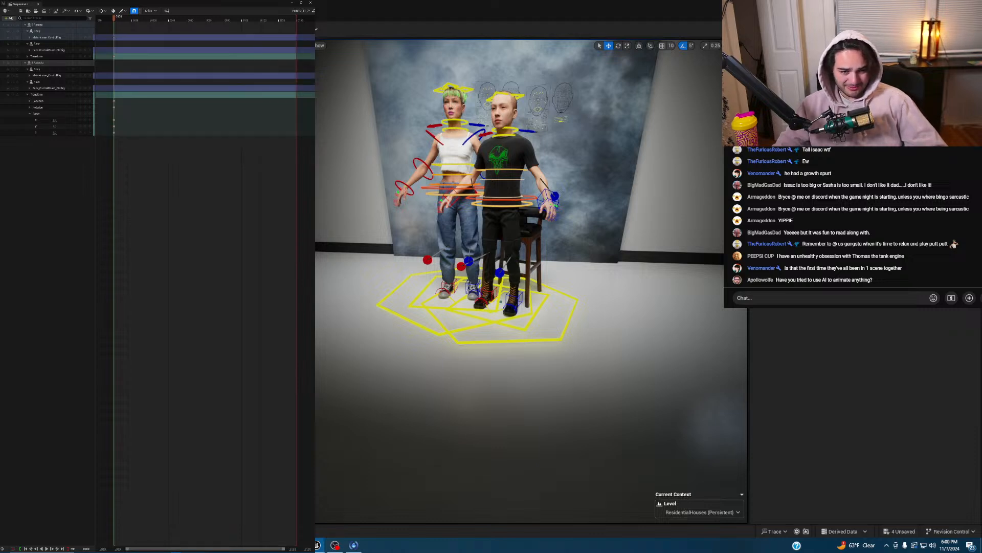
- Switch the woman's left arm from FK to IK, then bring the storyboard spreadsheet over the scene
mouse_move(646, 194)
right_down()
mouse_move(661, 196)
mouse_move(639, 194)
right_up()
key(e)
key(w)
key(s)
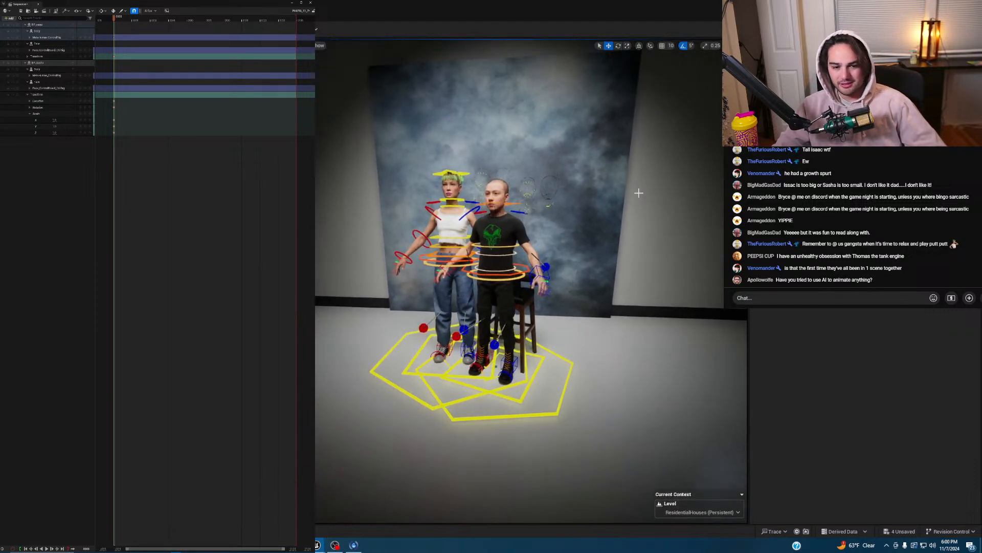
key(w)
mouse_move(640, 196)
right_down()
mouse_move(627, 199)
mouse_move(650, 198)
right_up()
key(d)
key(a)
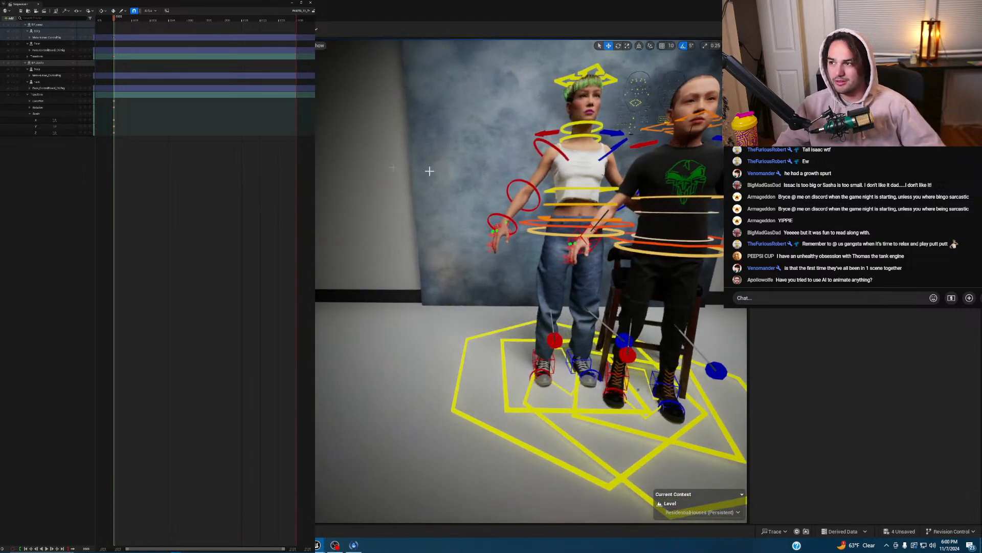
click(588, 122)
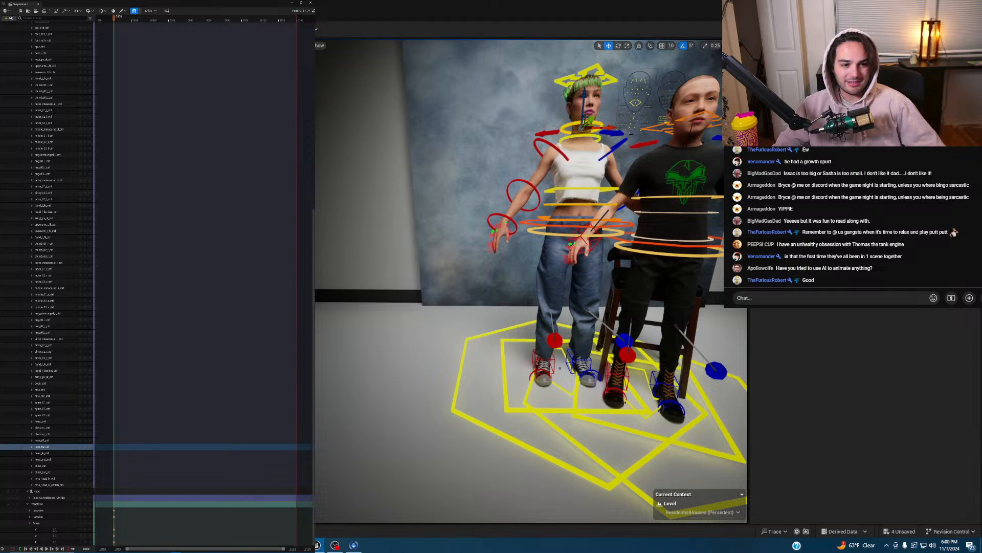
key(Escape)
key(ctrl+z)
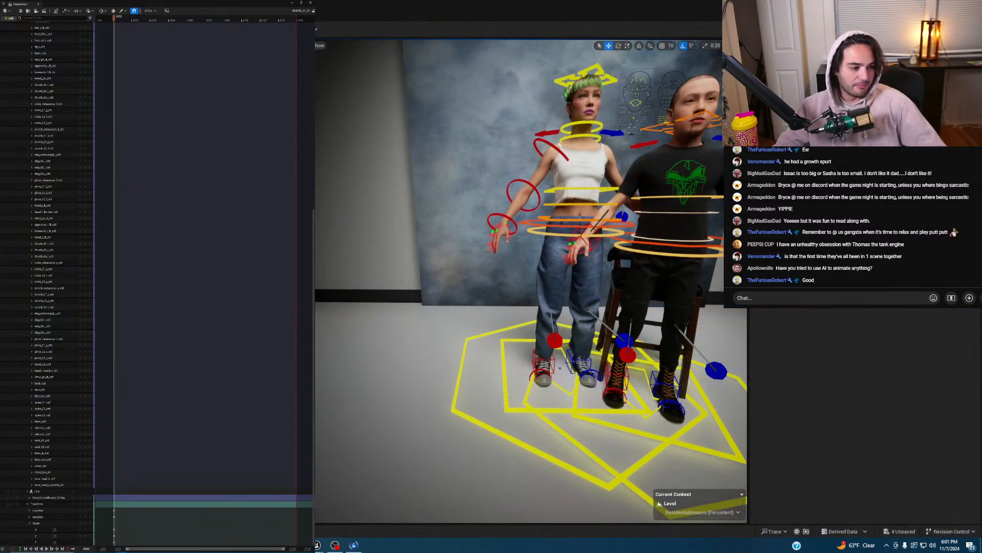
drag(532, 552, 489, 5)
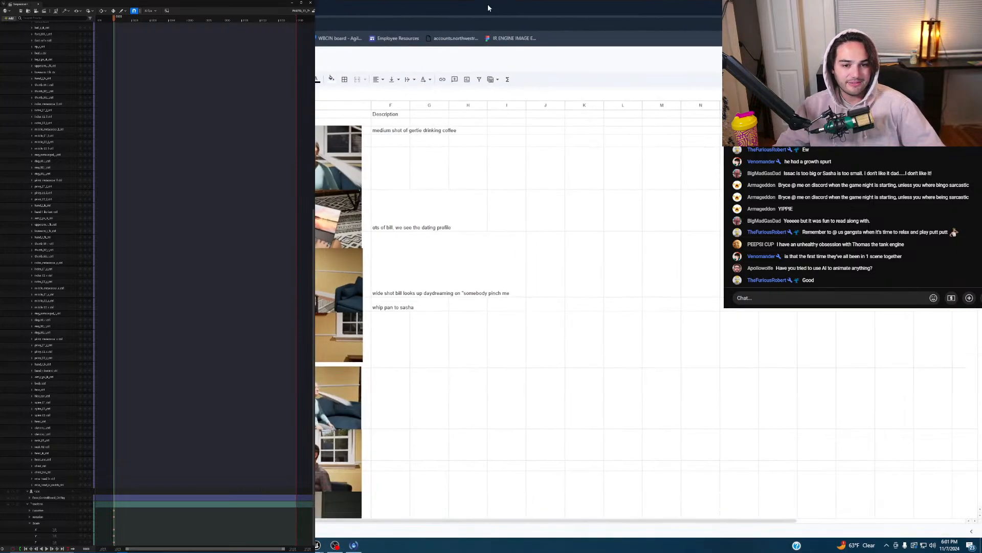
- Scroll down through the storyboard thumbnails, then return to the Unreal Engine viewport
scroll(456, 245, down, 10)
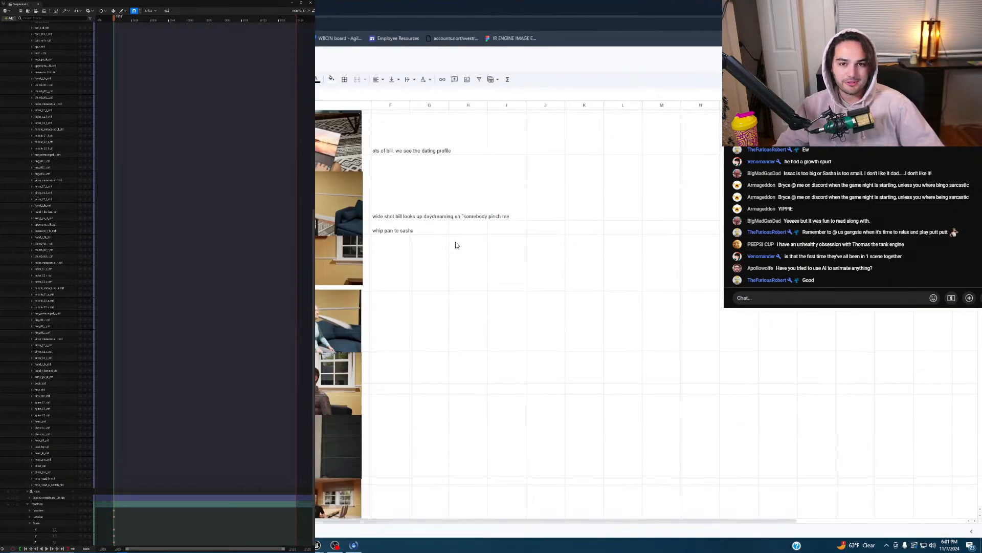
scroll(443, 246, down, 10)
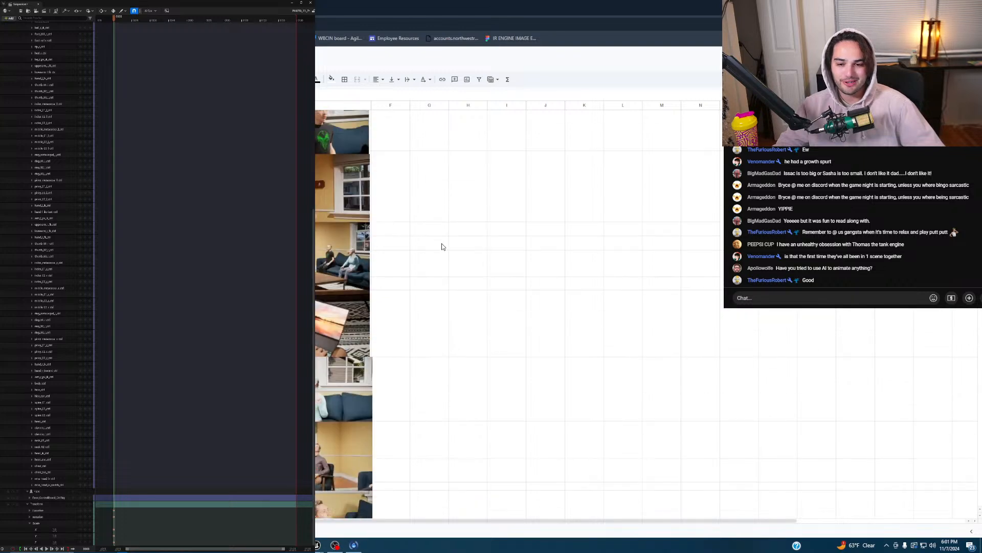
scroll(435, 253, down, 10)
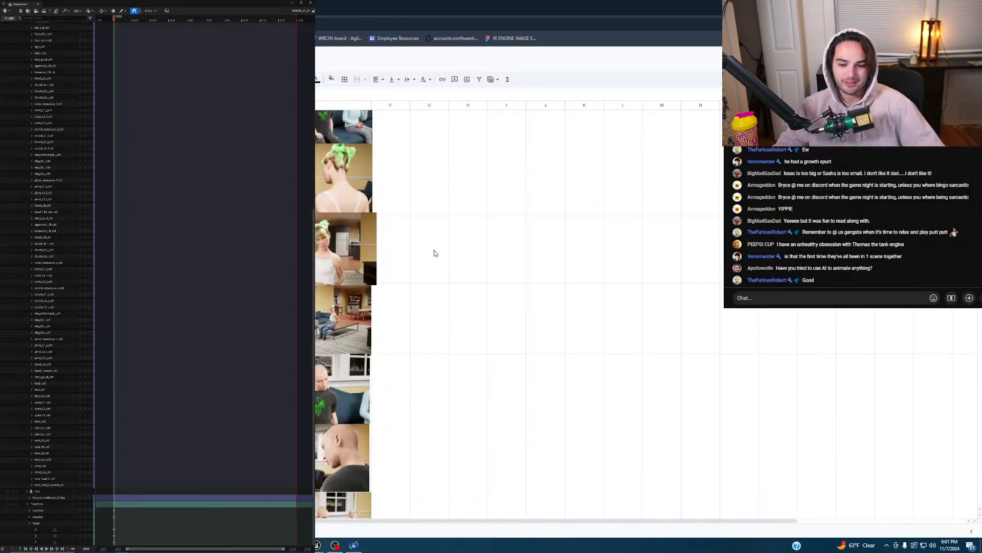
scroll(428, 257, down, 10)
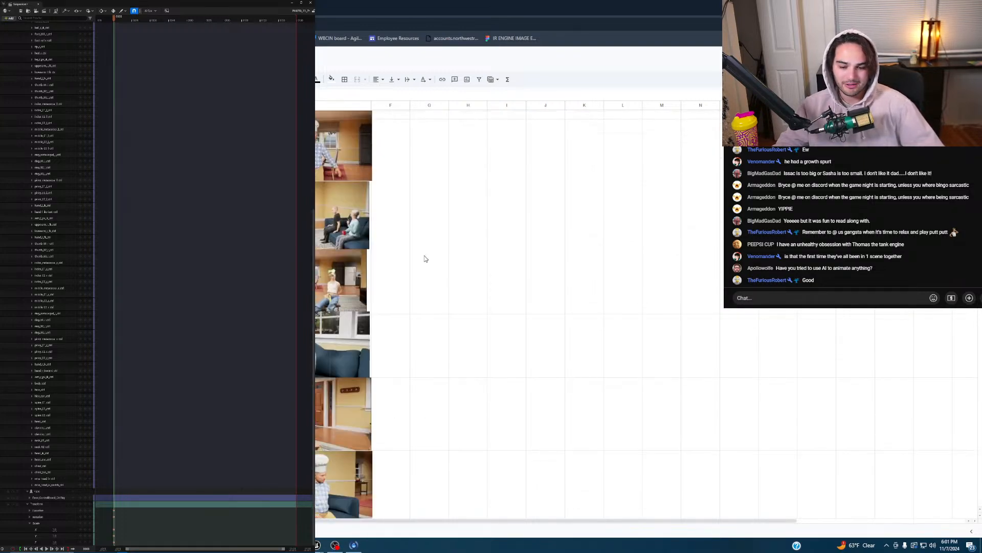
scroll(425, 256, down, 10)
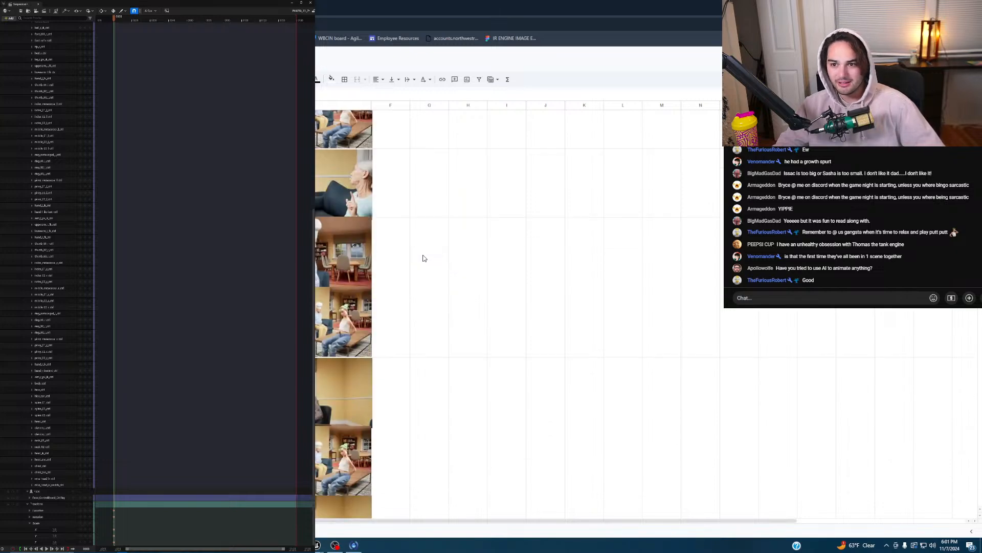
scroll(429, 253, down, 2)
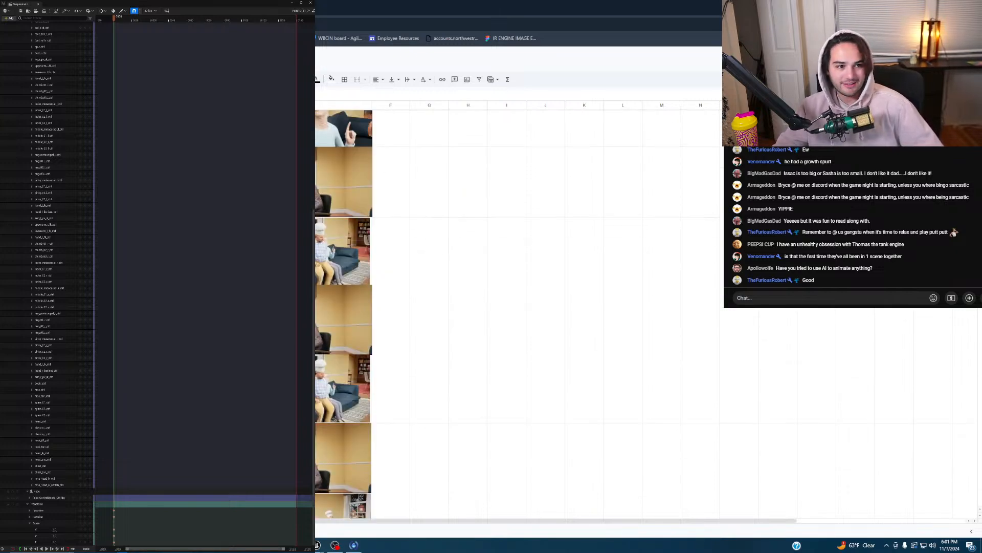
key(alt+Tab)
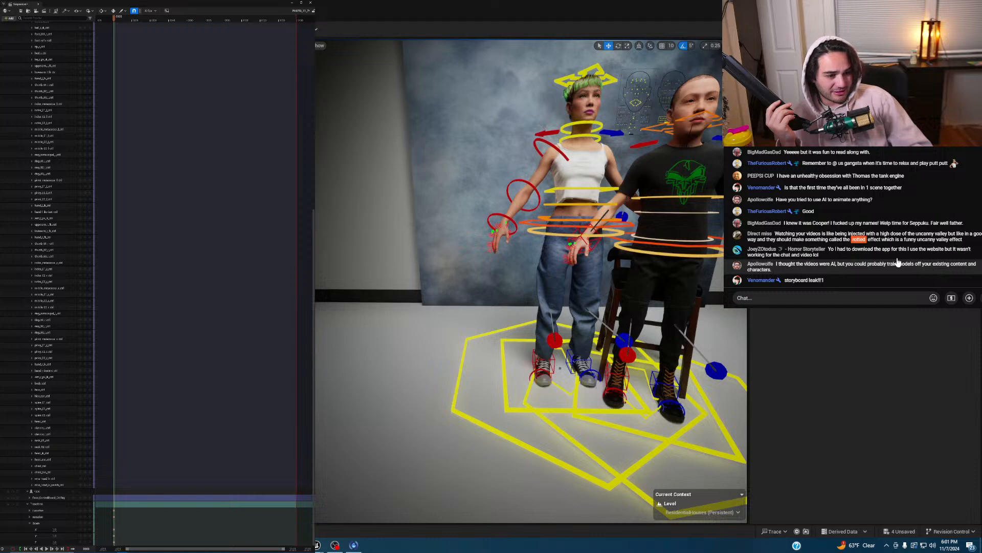
- Lower the man's body control into a seated pose on the bar stool
right_drag(627, 217, 554, 247)
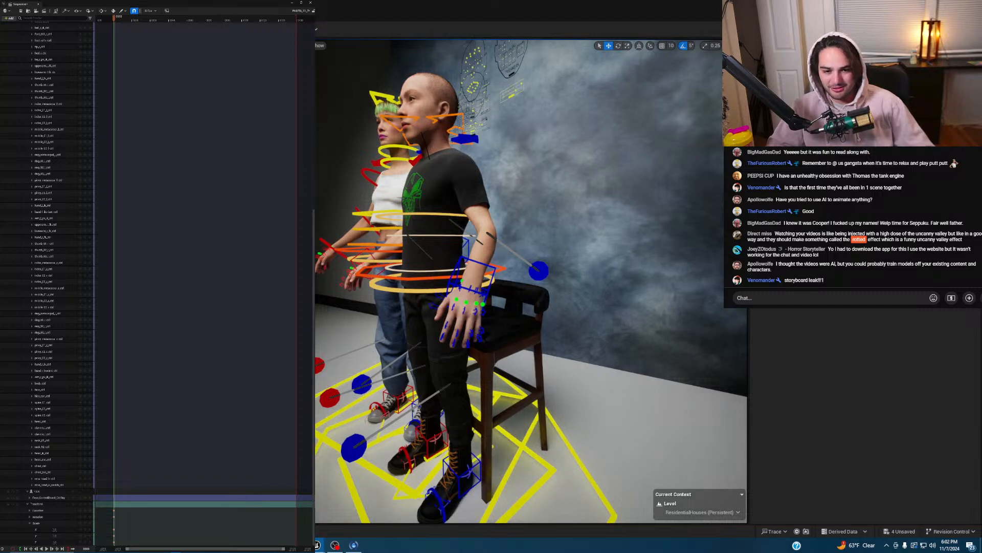
click(433, 279)
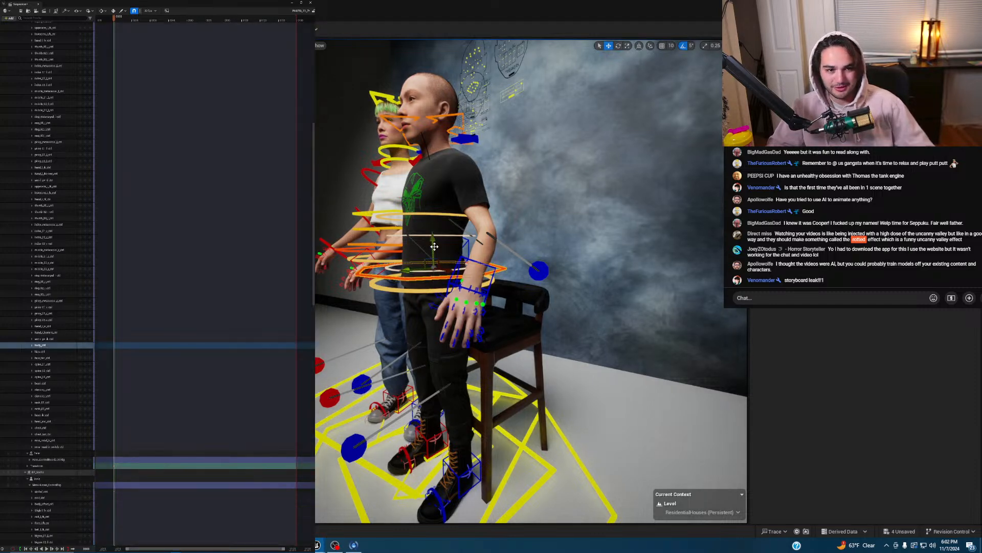
drag(432, 267, 453, 302)
right_drag(535, 316, 502, 313)
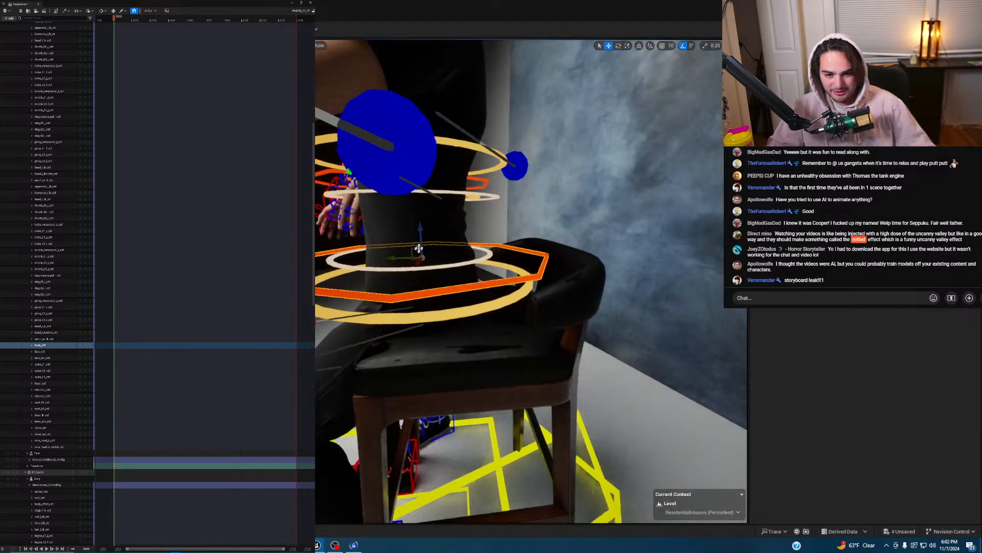
mouse_move(419, 241)
mouse_down()
mouse_move(421, 225)
mouse_move(397, 248)
mouse_move(434, 248)
mouse_up()
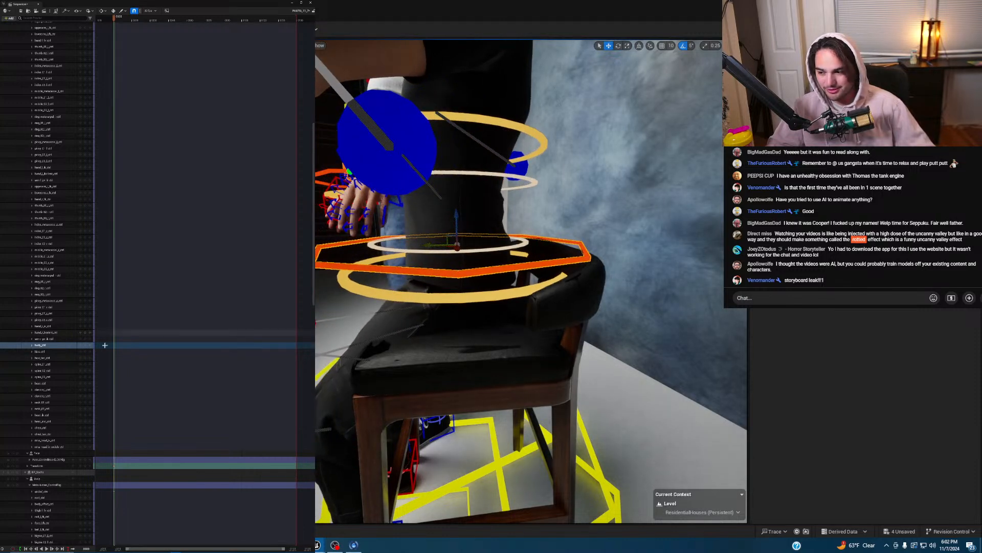
click(87, 345)
right_drag(357, 364, 381, 358)
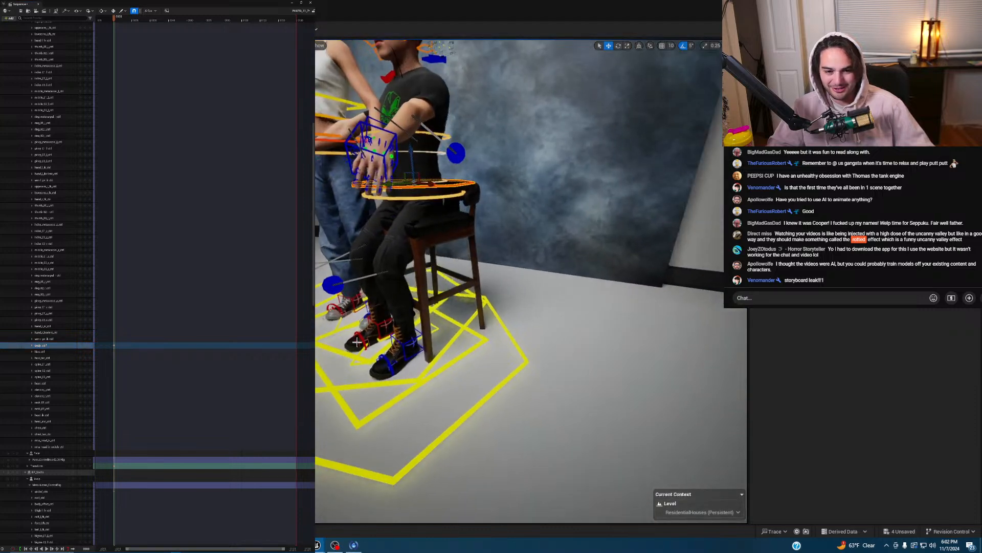
- Move and rotate both foot controls into a seated position and key the left foot
click(403, 344)
ctrl+click(376, 321)
drag(401, 317, 366, 326)
key(e)
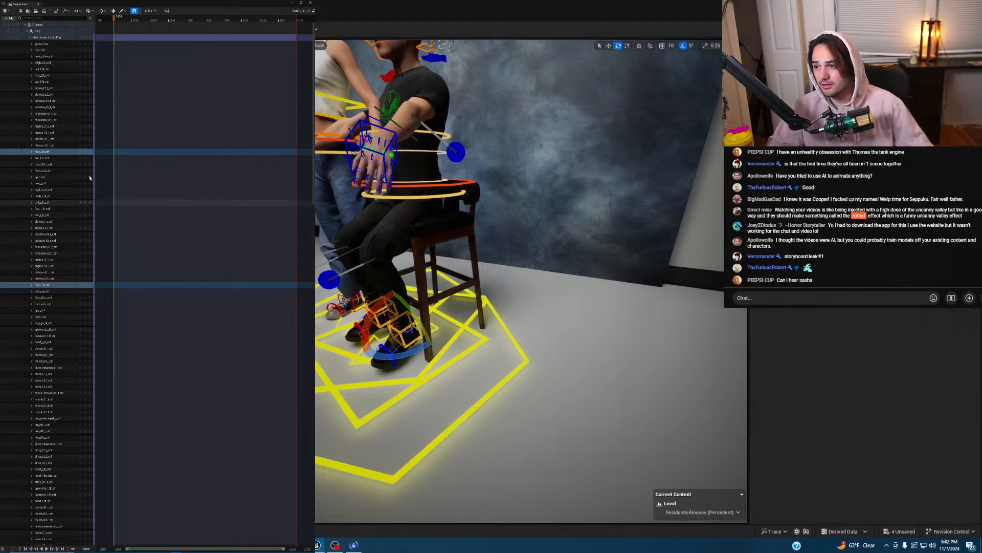
click(84, 152)
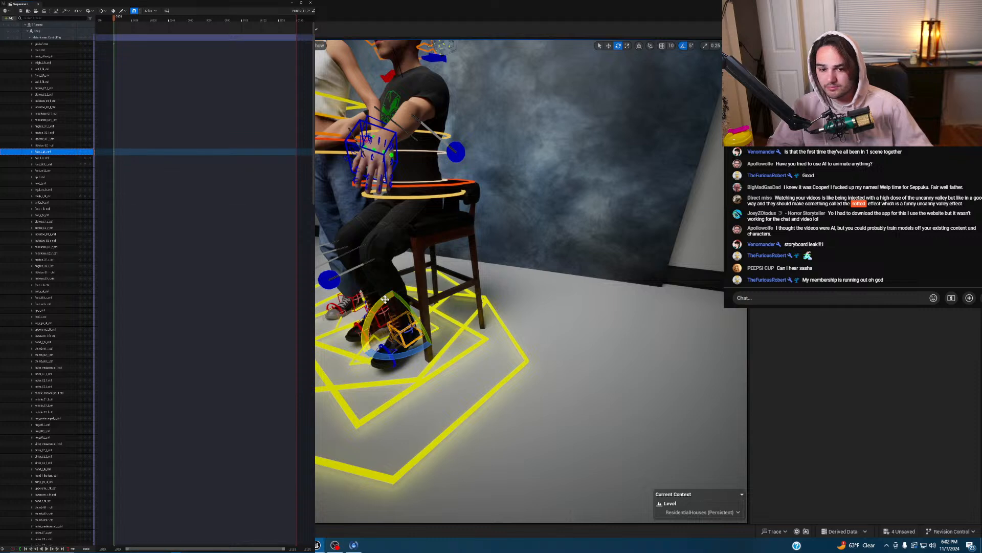
right_drag(491, 266, 588, 251)
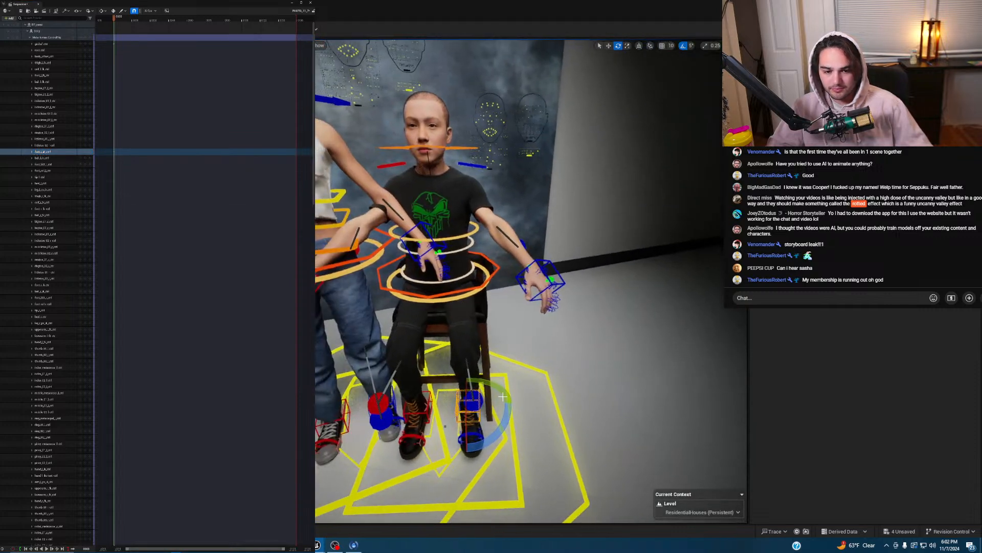
key(w)
drag(490, 402, 479, 430)
key(e)
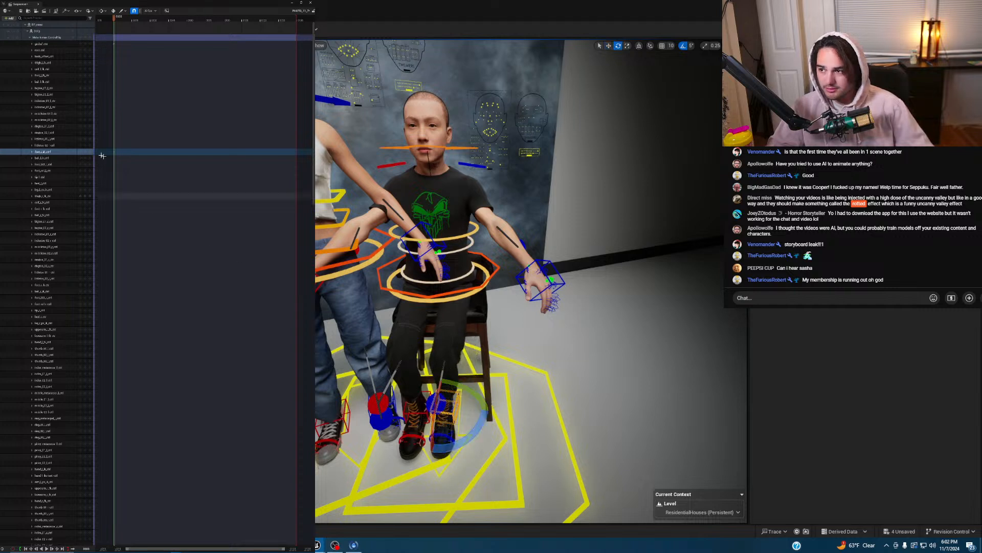
click(85, 152)
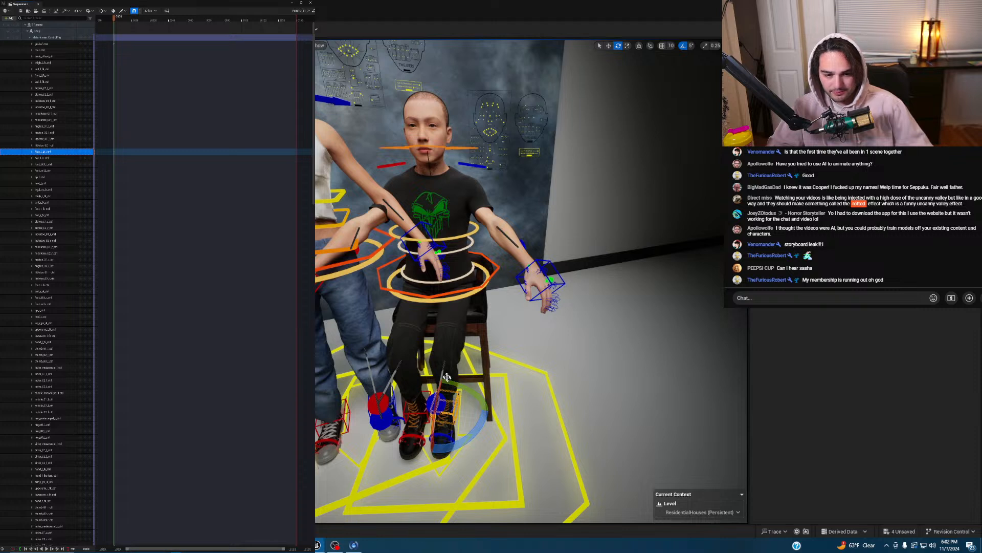
- Move the left knee pole-vector toward the knee and key it along with the left foot
click(437, 403)
key(w)
drag(455, 398, 444, 394)
click(91, 189)
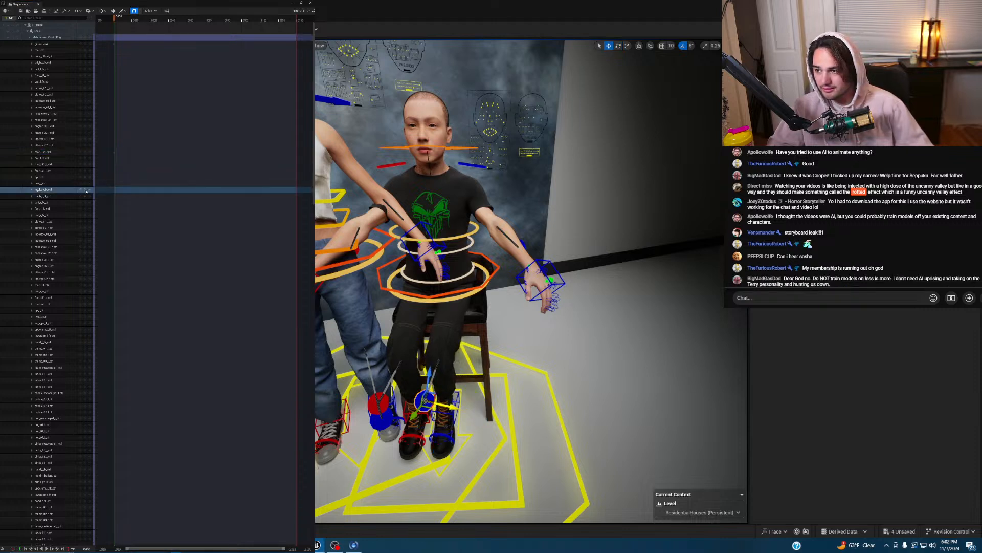
click(410, 414)
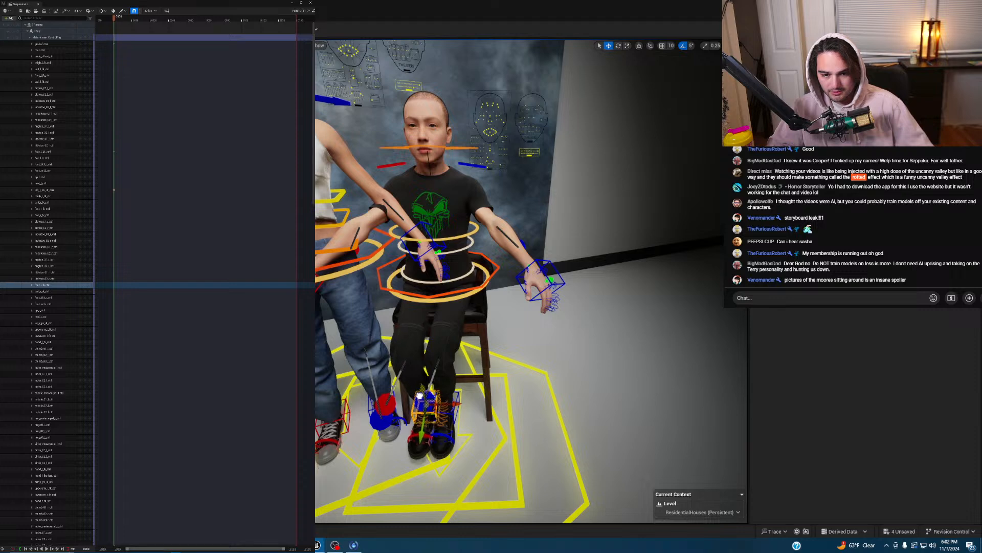
click(90, 285)
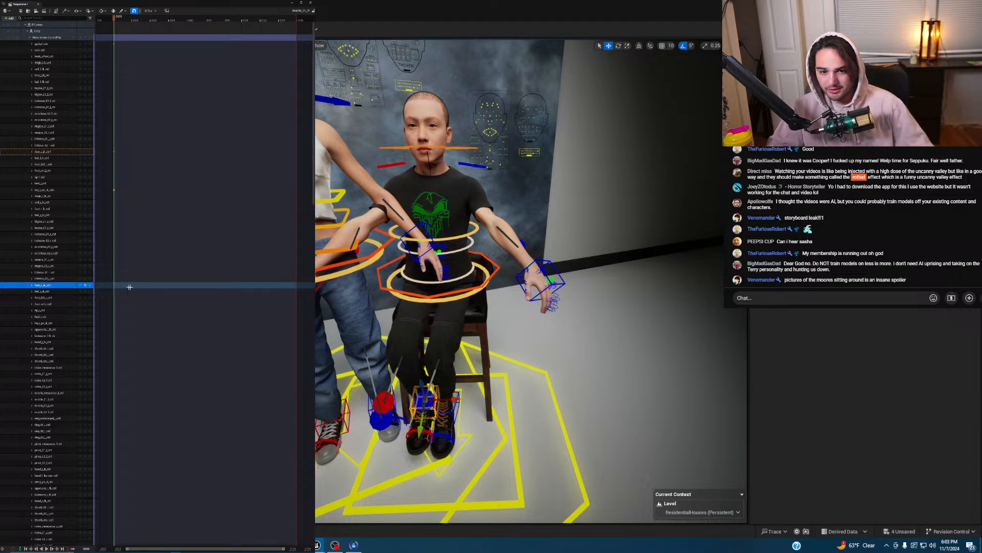
key(s)
right_drag(512, 287, 501, 259)
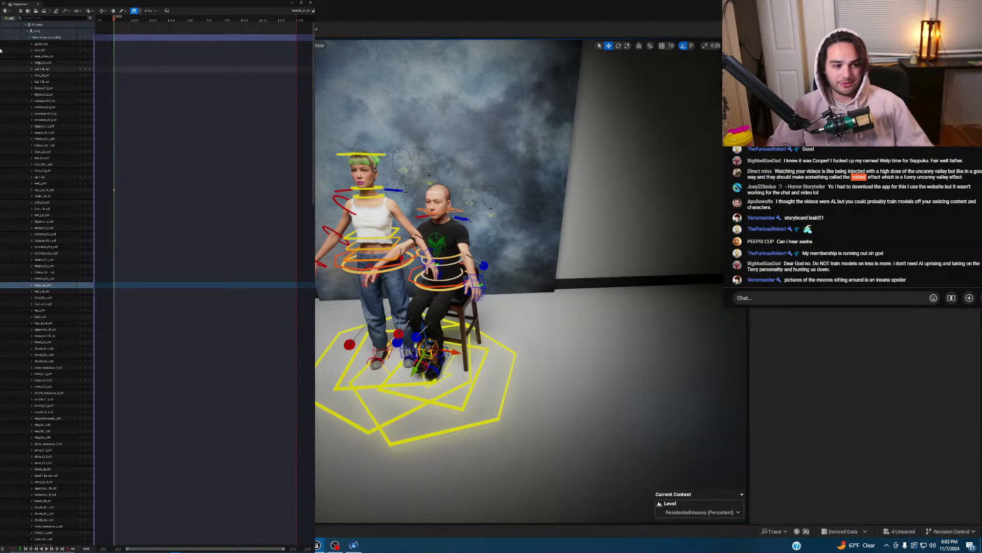
- Collapse both characters' tracks, add a cine camera, look through it and turn it slightly right
scroll(26, 29, up, 2)
click(25, 25)
click(25, 31)
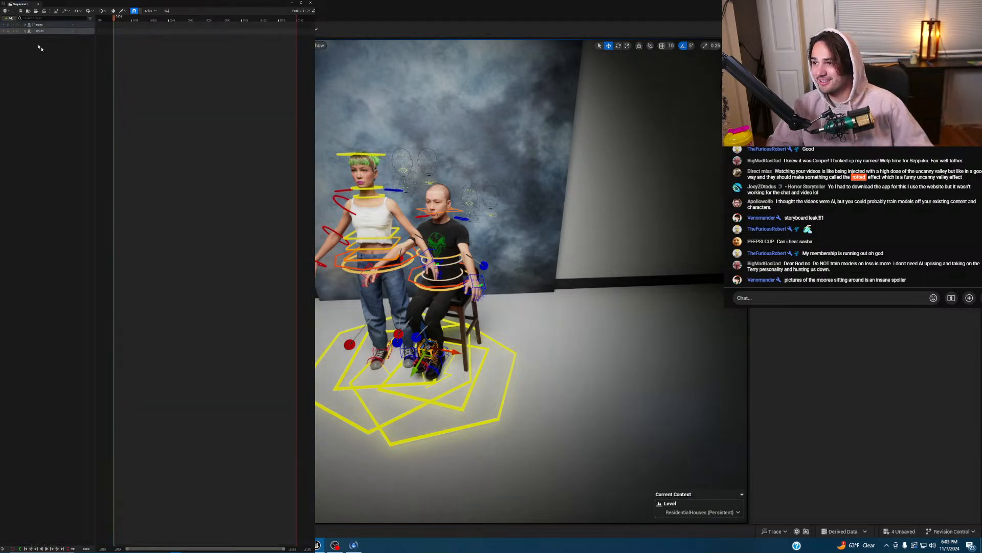
click(36, 11)
scroll(373, 154, up, 2)
scroll(531, 281, down, 5)
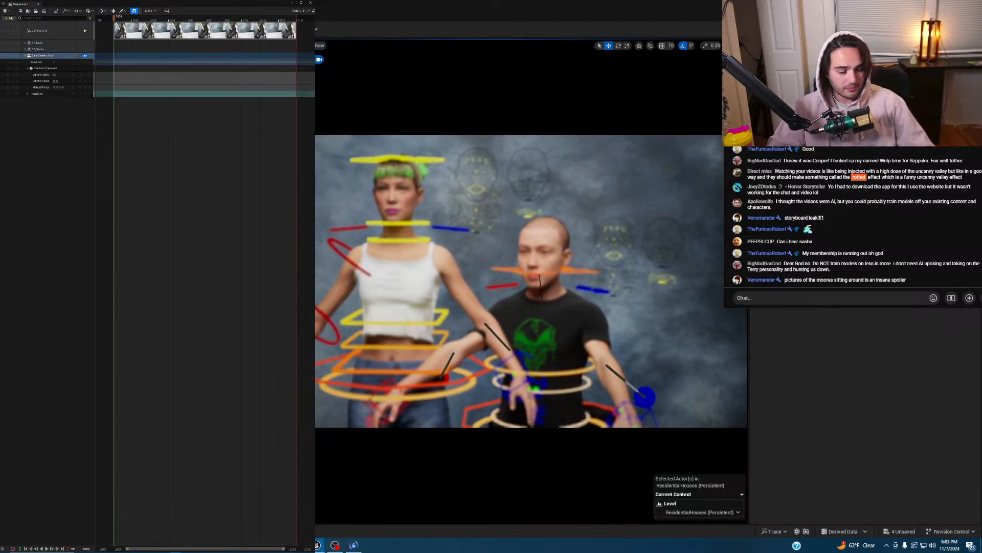
right_drag(531, 281, 557, 281)
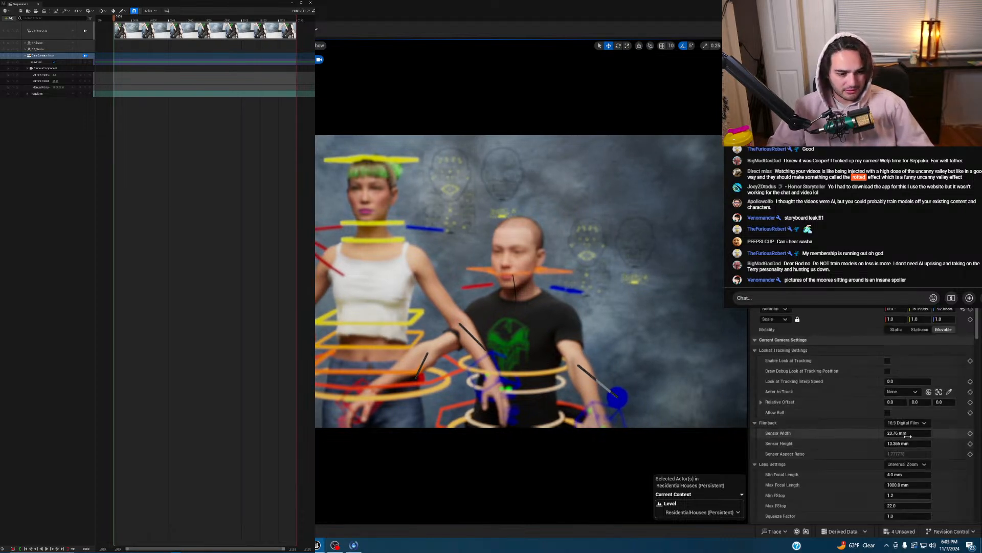
- Give the cine camera a square 20 x 20 sensor (2.0 cm)
click(908, 436)
text(20)
click(908, 444)
text(20)
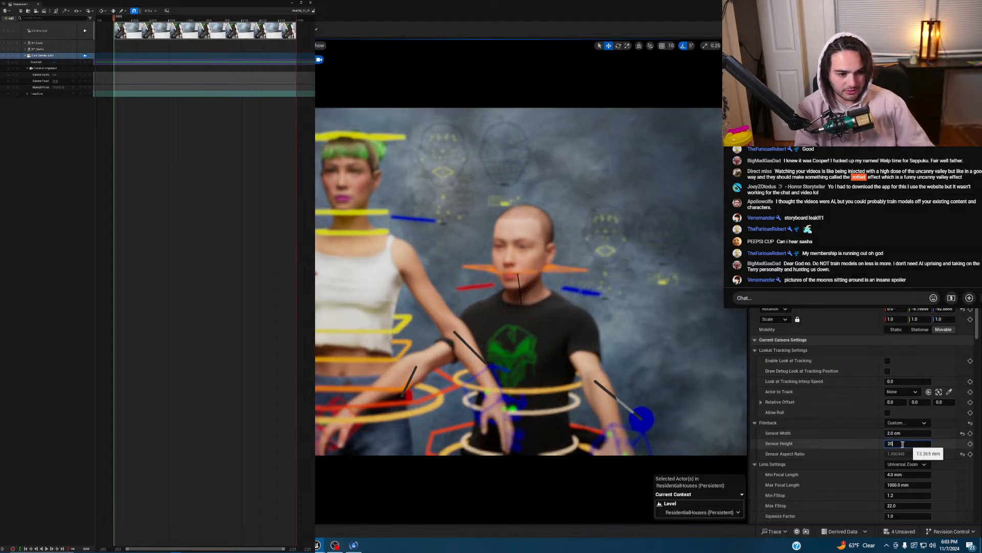
click(868, 439)
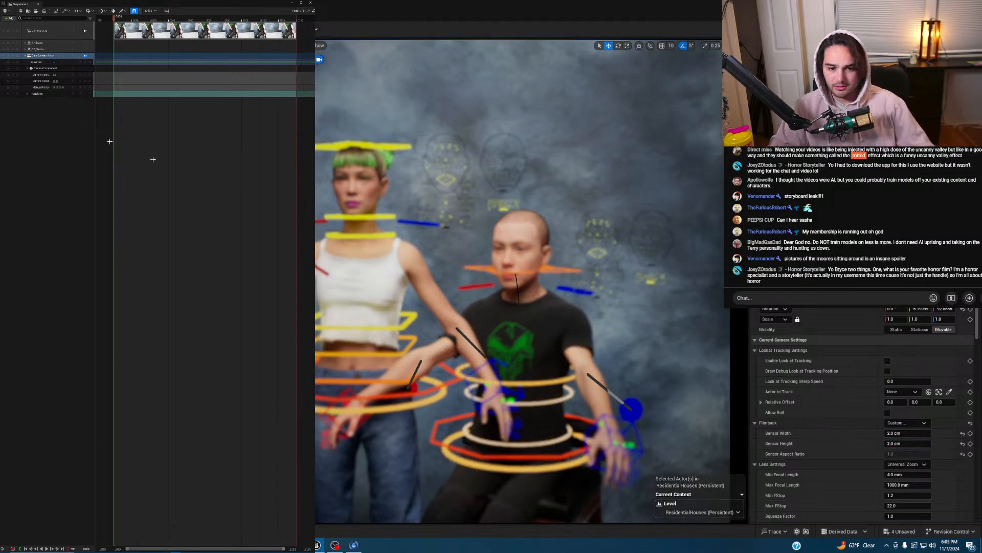
- Set the focal length to 80 mm, return to selection mode and unlock the viewport from the camera
click(56, 81)
text(80)
key(Return)
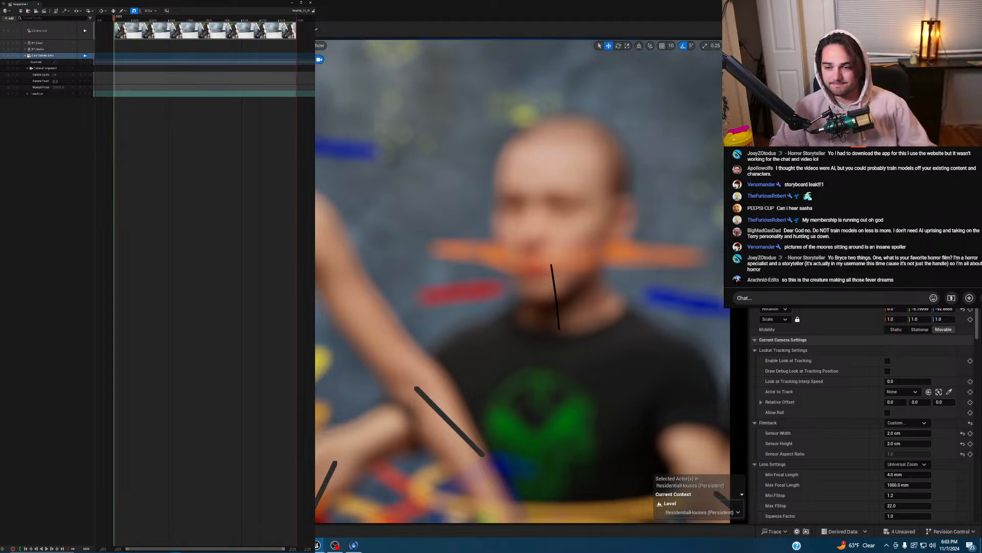
key(shift+1)
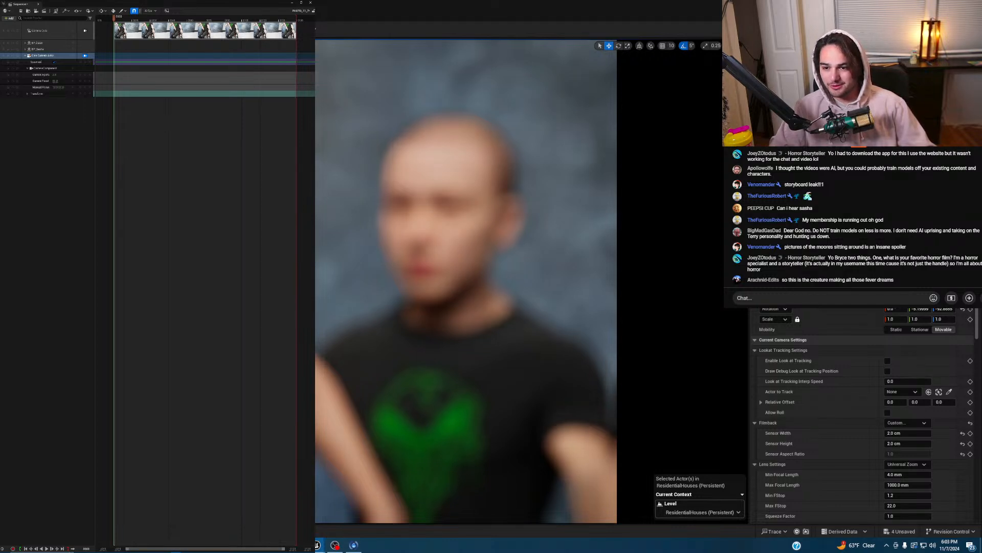
click(85, 56)
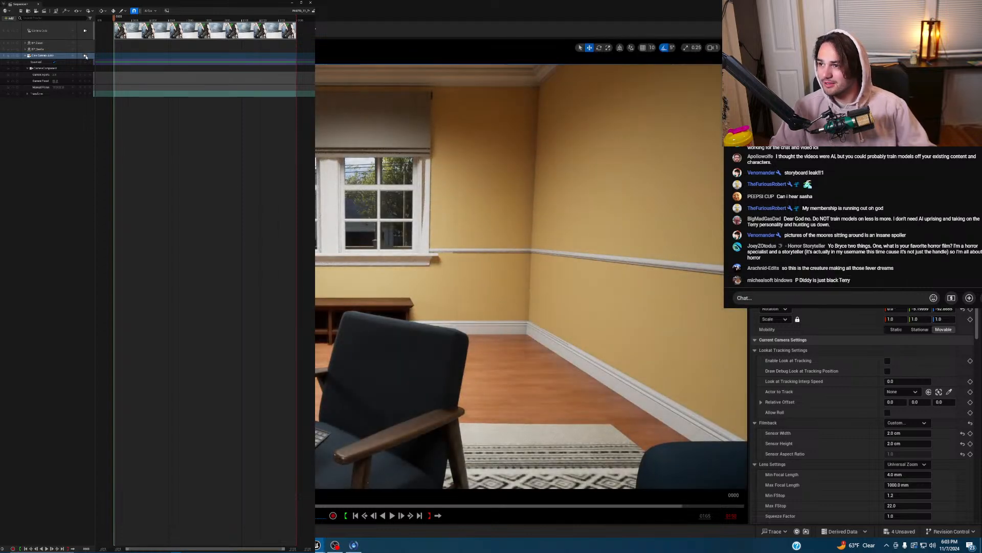
- Lock the viewport to the cine camera again and pilot it down and closer to frame the character
click(85, 56)
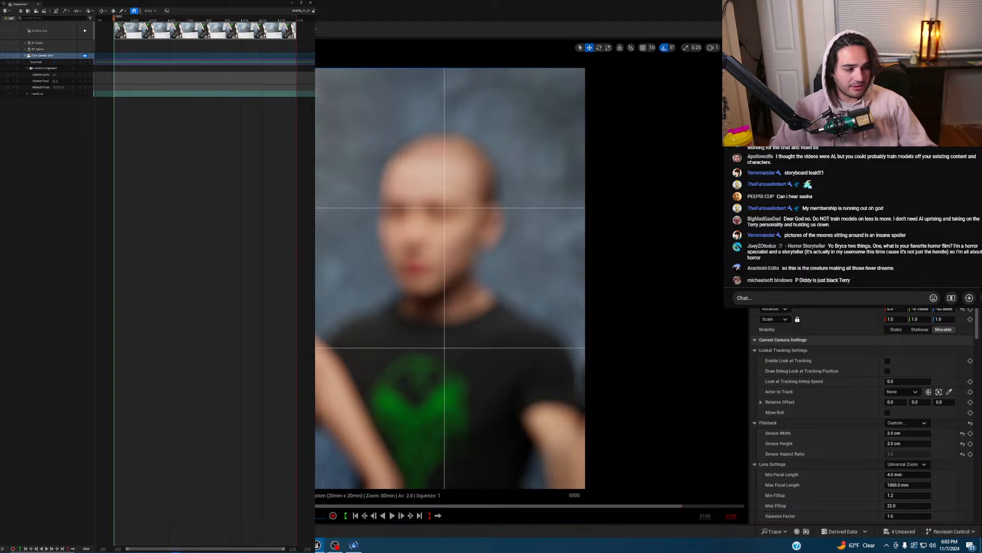
key(e)
key(q)
scroll(444, 278, down, 2)
key(e)
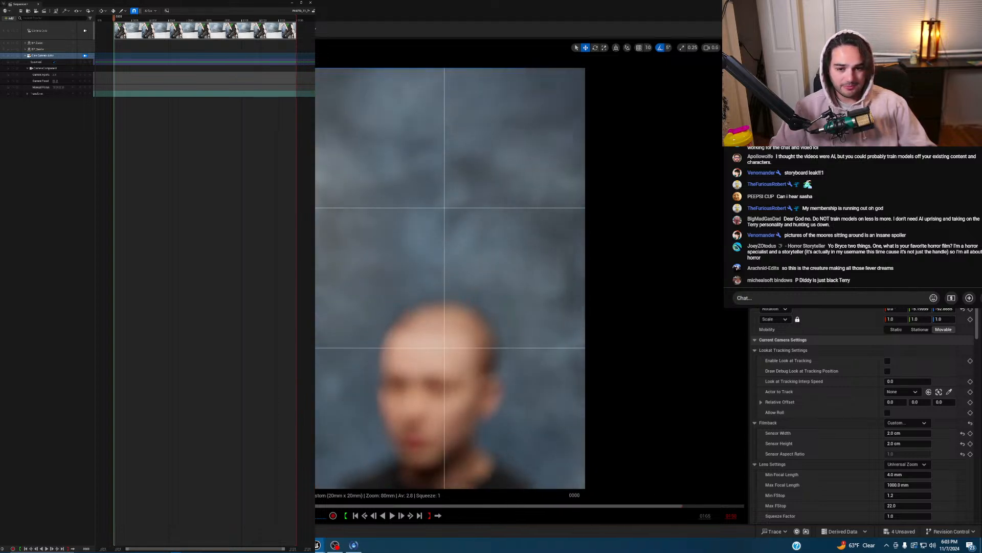
key(q)
key(q)
scroll(444, 278, down, 3)
key(w)
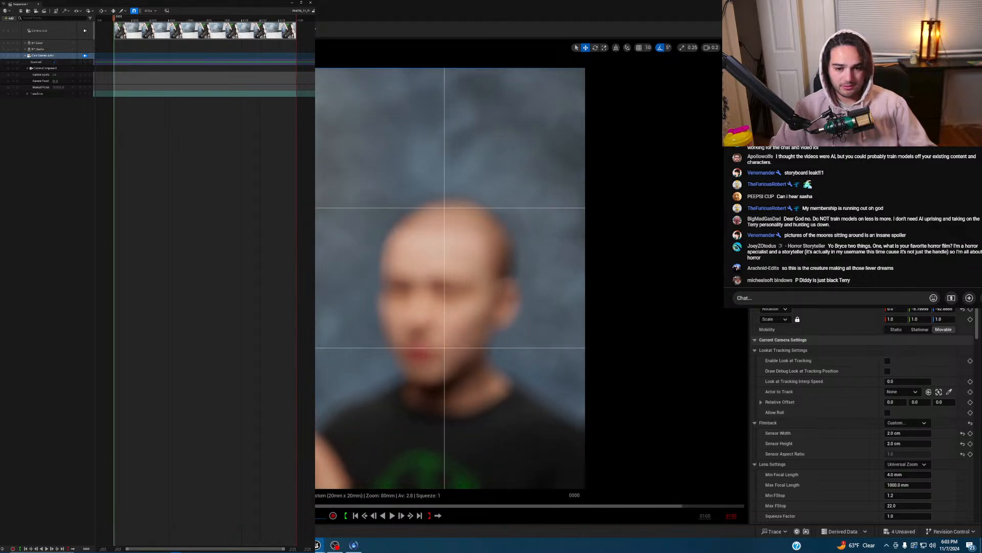
key(e)
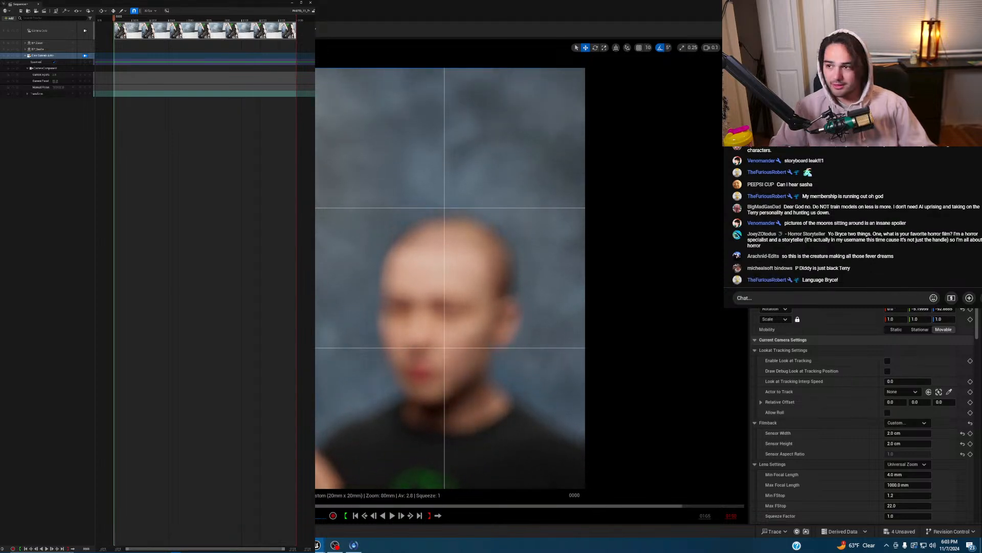
- Key the camera's Transform at frame 0 with Pitch 0 and Yaw -90
click(86, 94)
click(27, 94)
click(29, 106)
click(59, 119)
text(0)
key(Return)
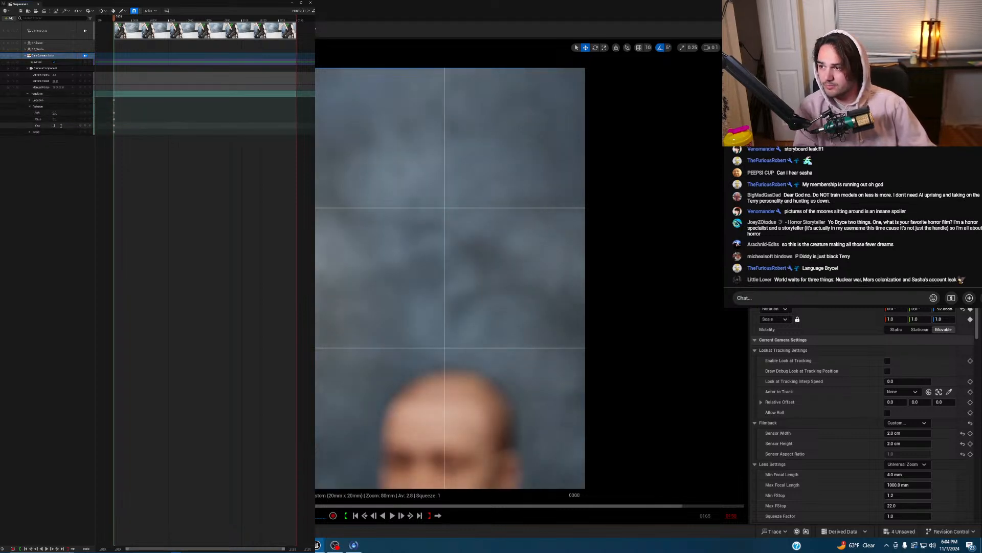
text(0)
key(Return)
click(55, 125)
text(90)
key(Return)
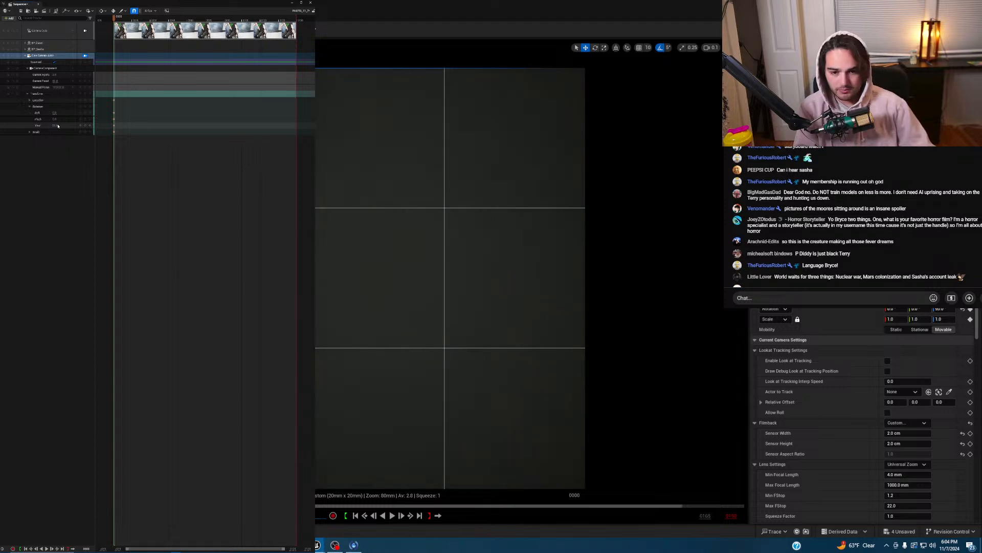
text(-90)
key(Return)
- Nudge the camera lower and slightly left so the head sits higher in frame
key(q)
right_drag(347, 231, 346, 232)
key(a)
key(e)
key(e)
key(a)
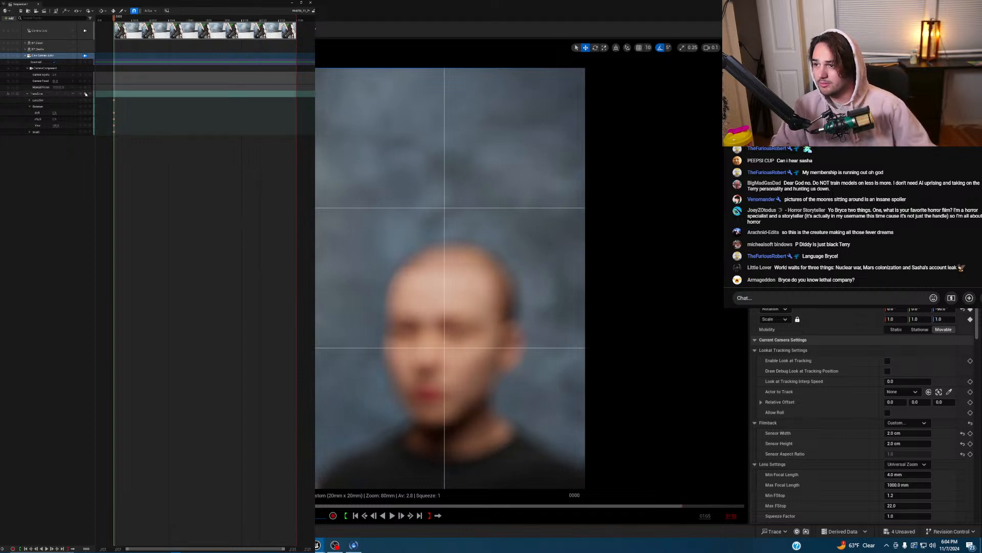
click(429, 299)
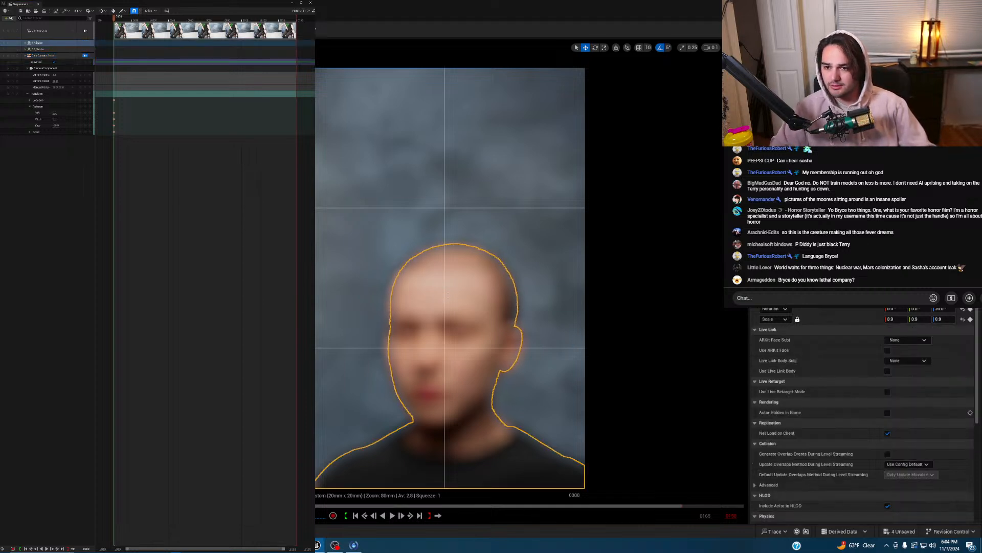
key(shift+8)
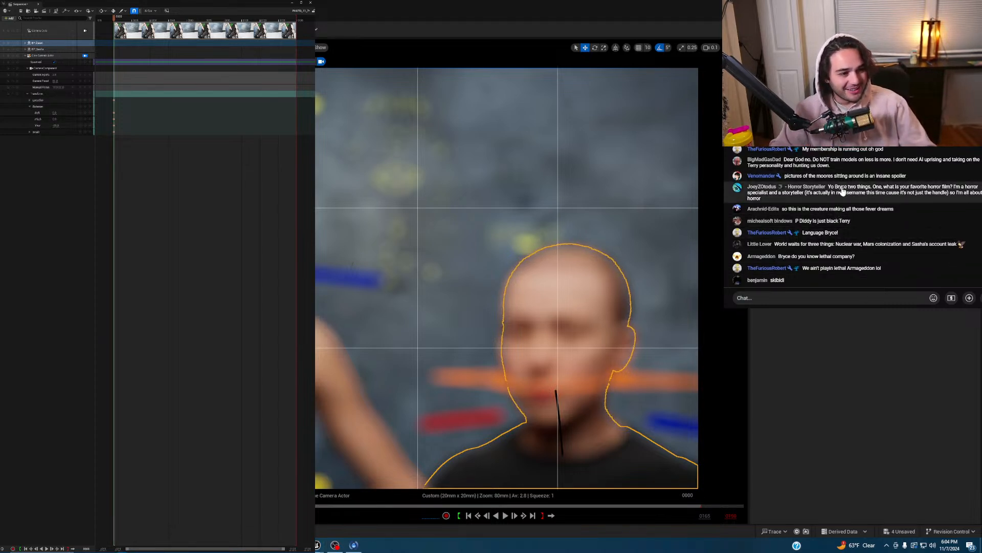
scroll(841, 191, up, 2)
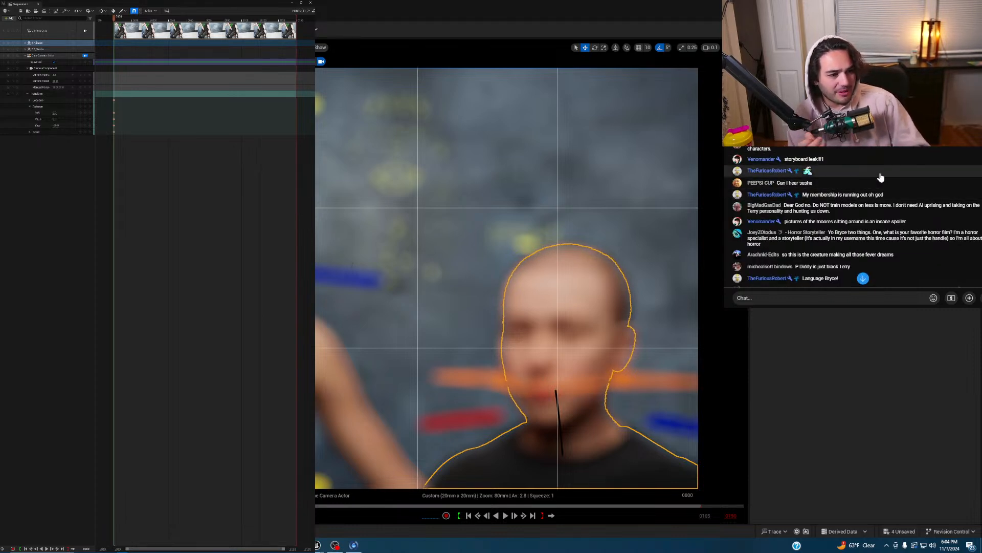
scroll(896, 188, up, 2)
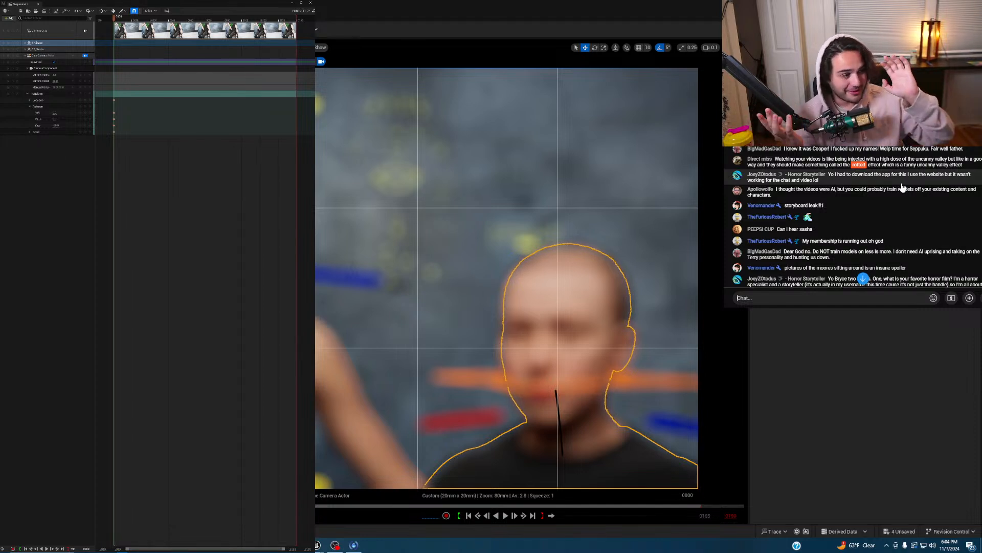
scroll(876, 185, down, 2)
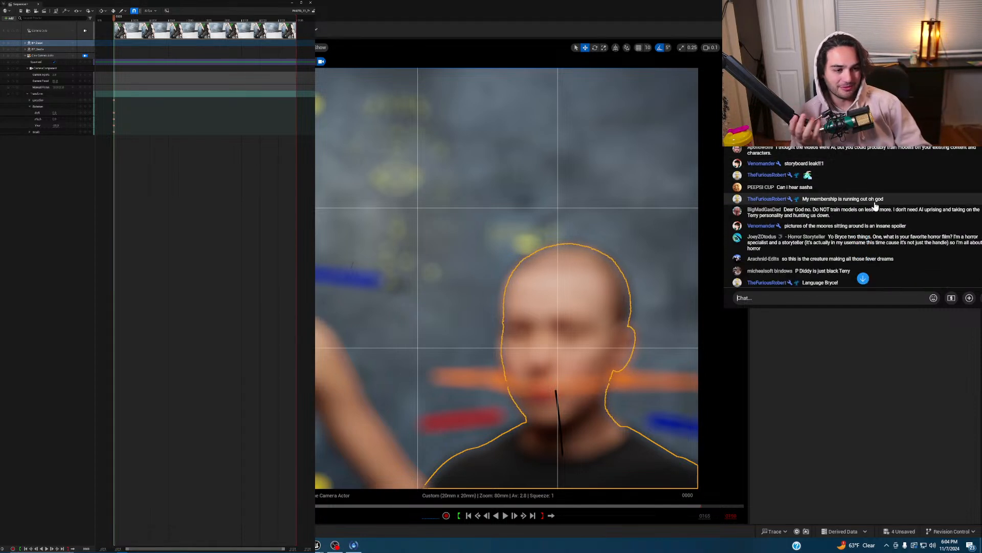
scroll(874, 212, down, 3)
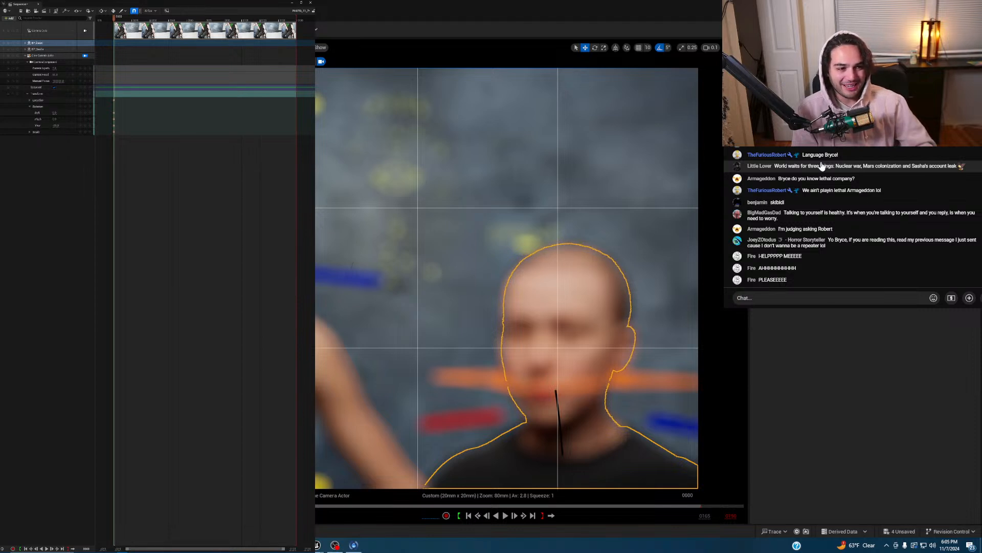
scroll(826, 156, up, 2)
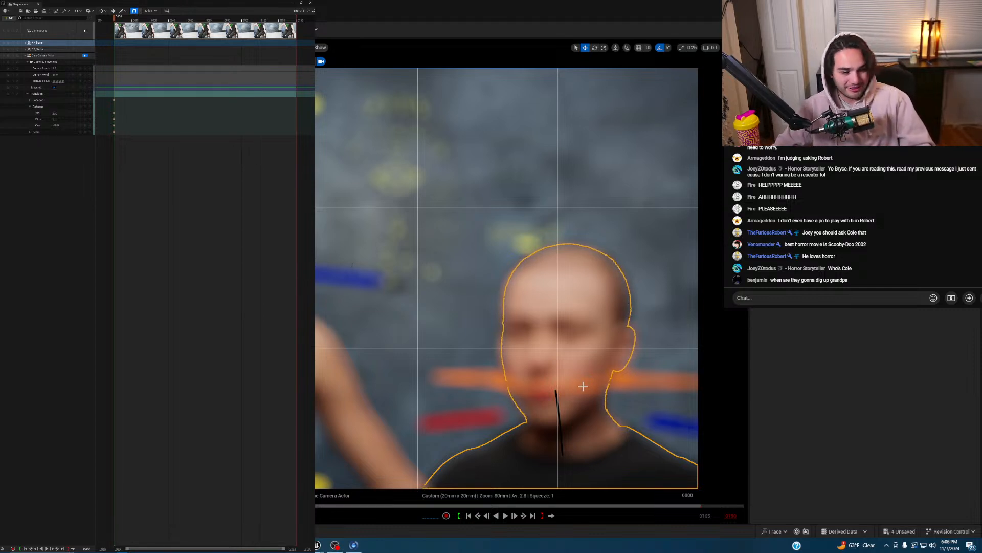
- Rotate the orange streak behind the head by -20 degrees
click(567, 379)
key(e)
mouse_move(569, 339)
mouse_down()
mouse_move(566, 325)
mouse_move(560, 354)
mouse_move(589, 380)
mouse_move(556, 382)
mouse_move(602, 398)
mouse_move(609, 378)
mouse_up()
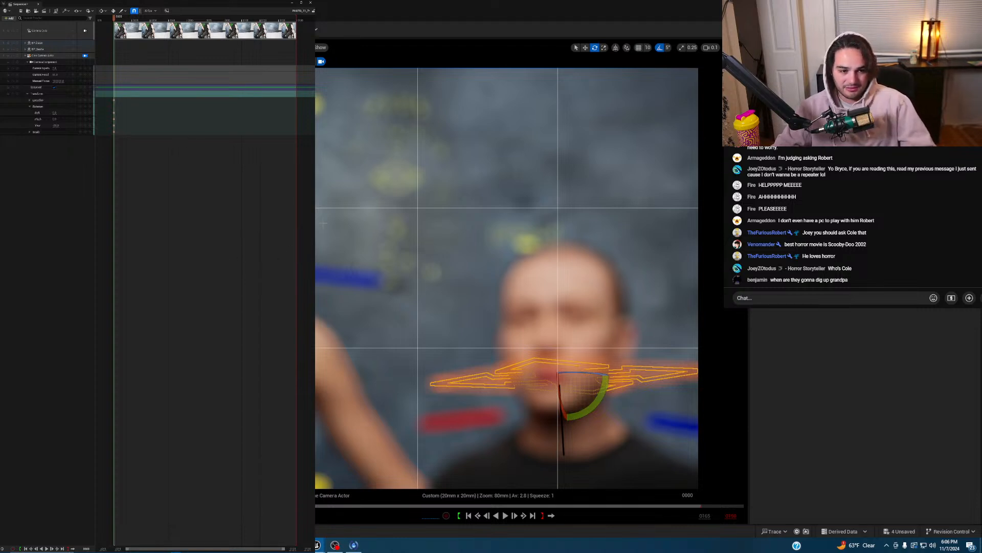
- Expand the seated character's track and its Body control rig in Sequencer
click(25, 43)
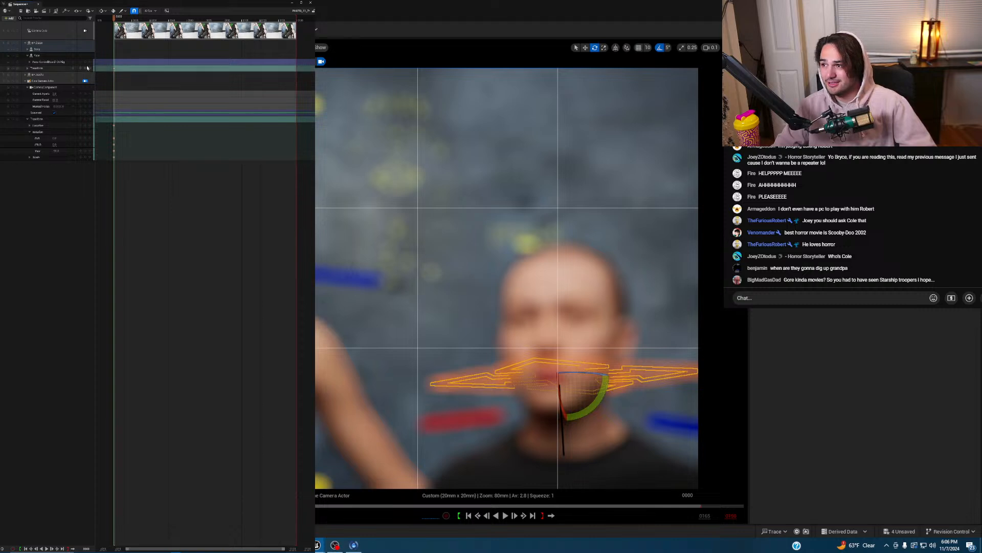
click(28, 49)
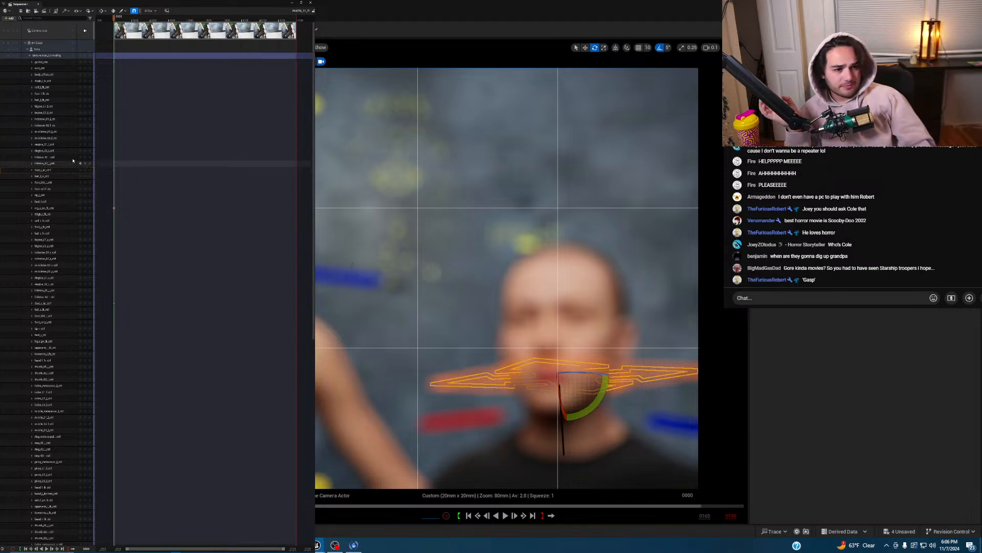
scroll(852, 215, up, 1)
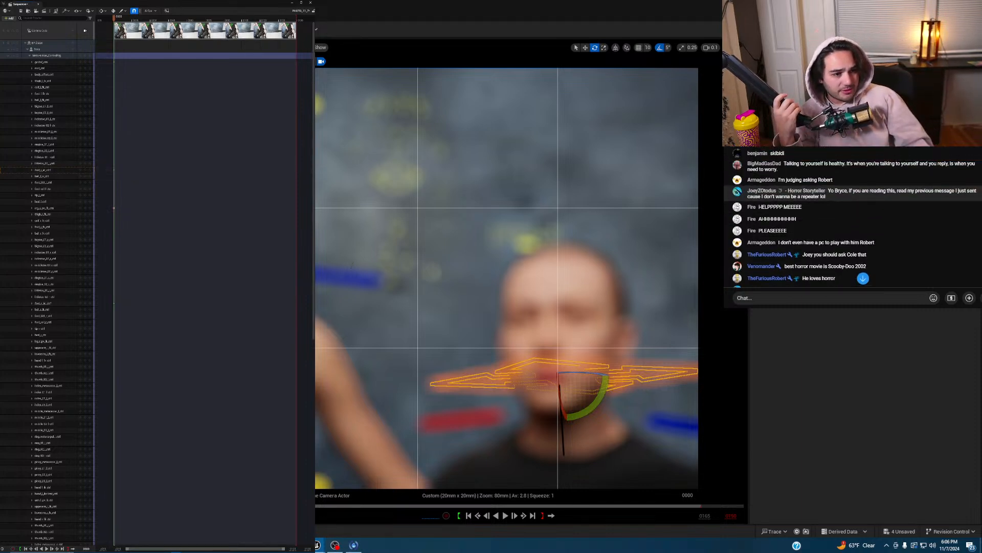
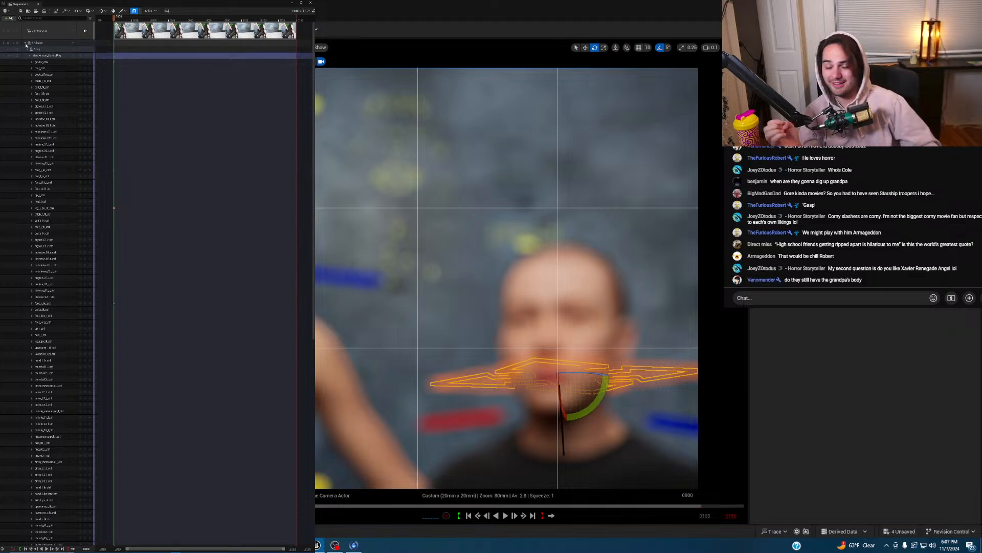
- Collapse both MetaHumans' control-rig tracks in Sequencer and select the Cine Camera Actor
click(26, 44)
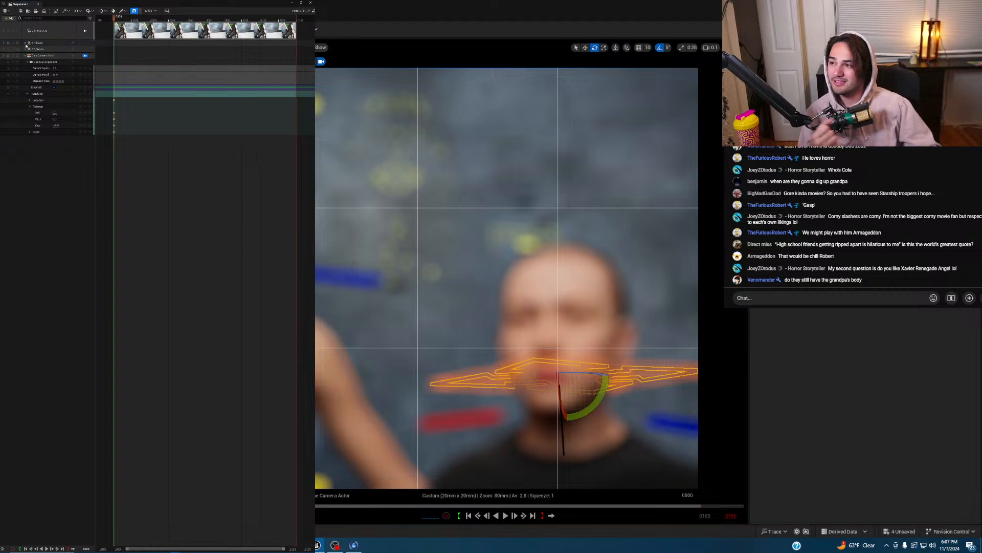
click(25, 44)
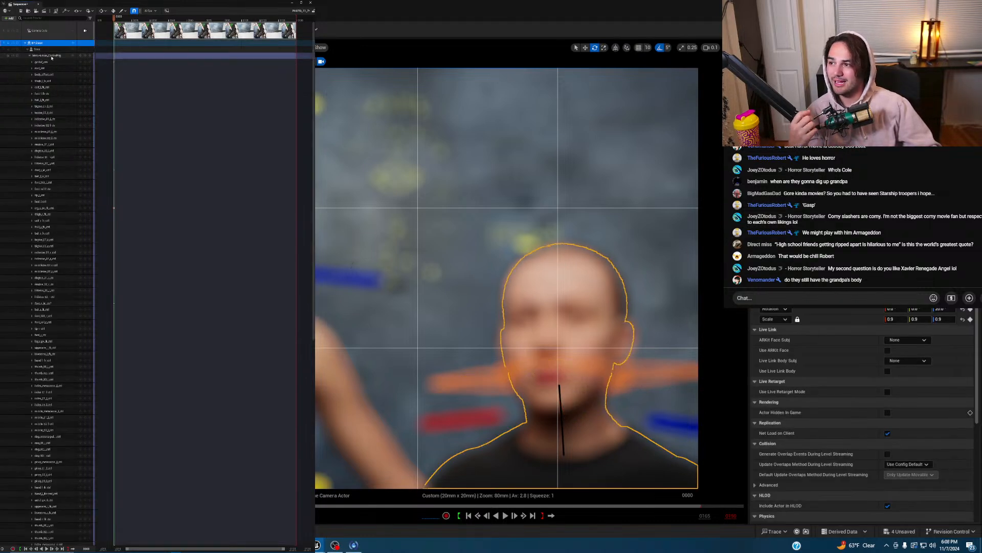
click(25, 49)
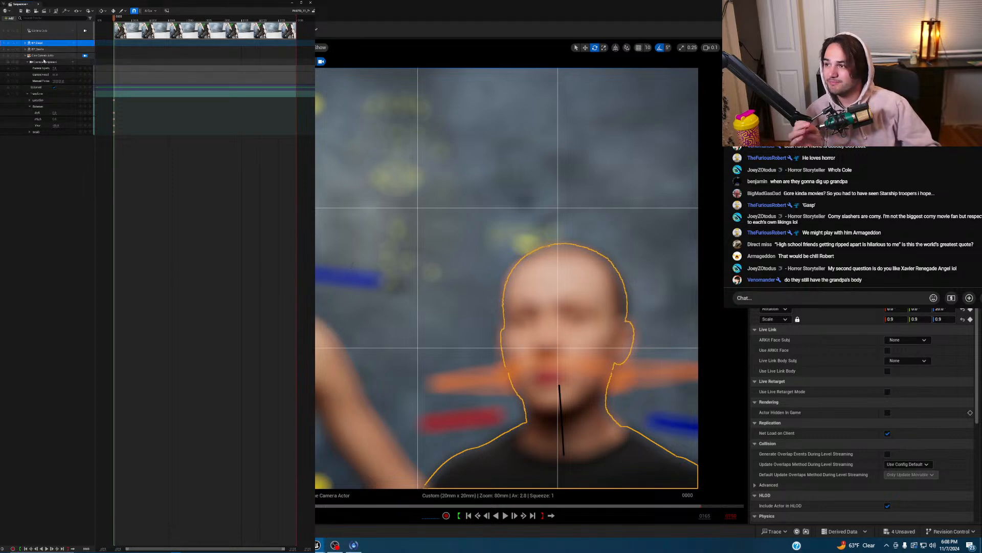
click(43, 55)
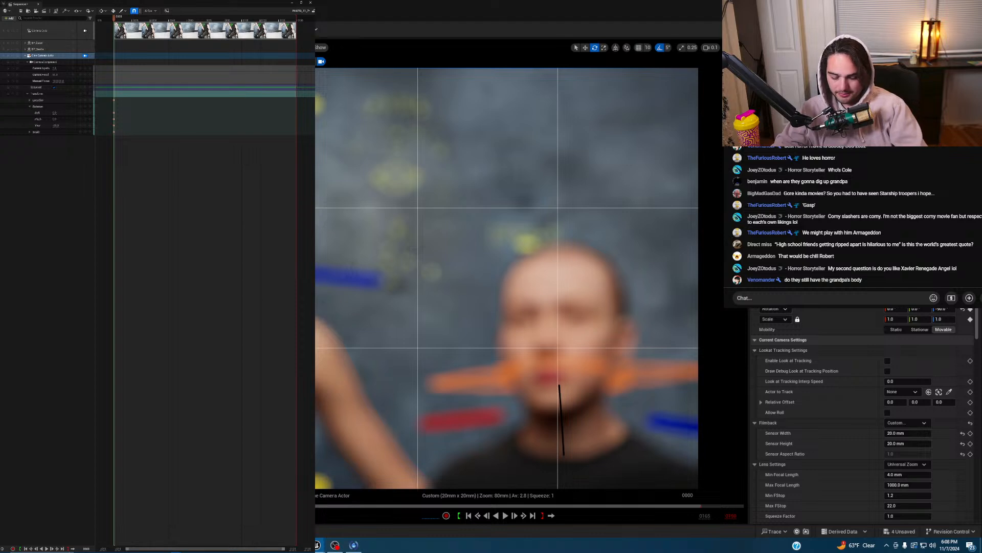
- Filter the camera's Details for 'focal' to check lens settings, then clear the filter
text(focus)
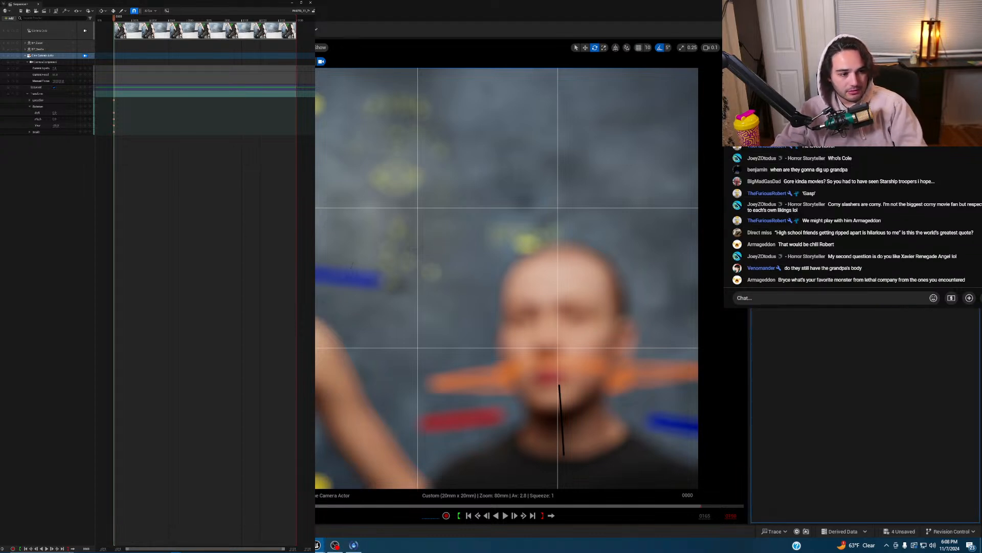
key(BackSpace)
key(BackSpace)
text(al)
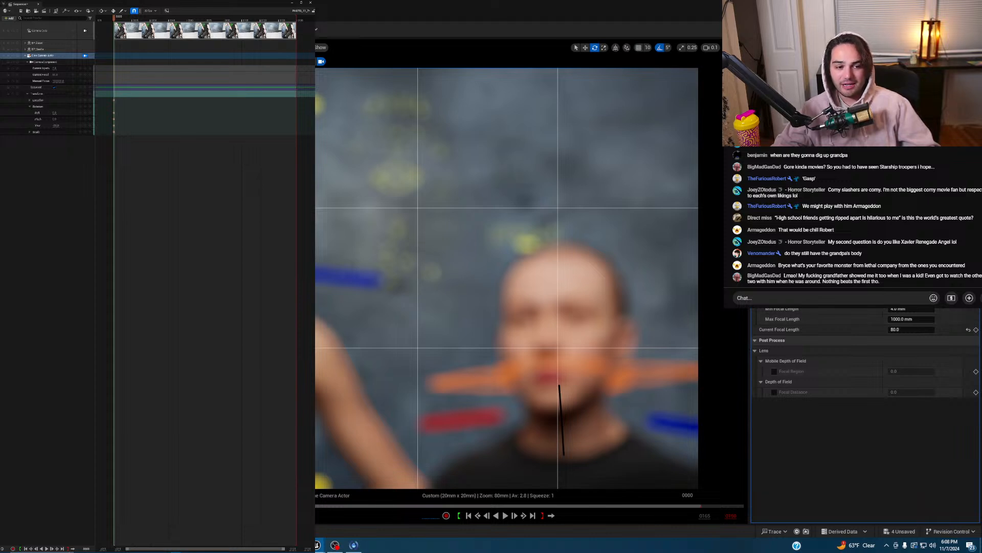
key(Escape)
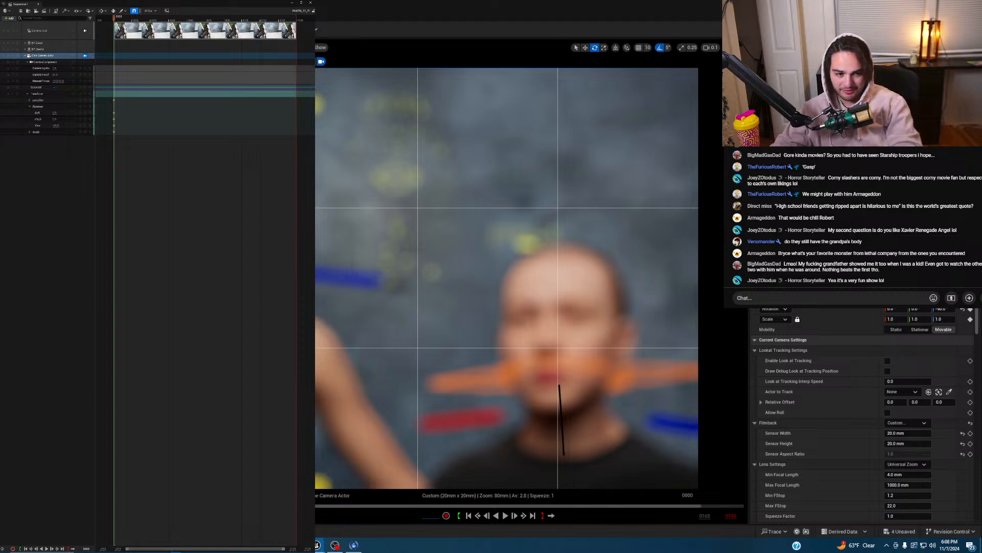
- Pull Manual Focus Distance onto the face using the debug focus plane, keying it at 206.658356 cm
scroll(893, 361, down, 5)
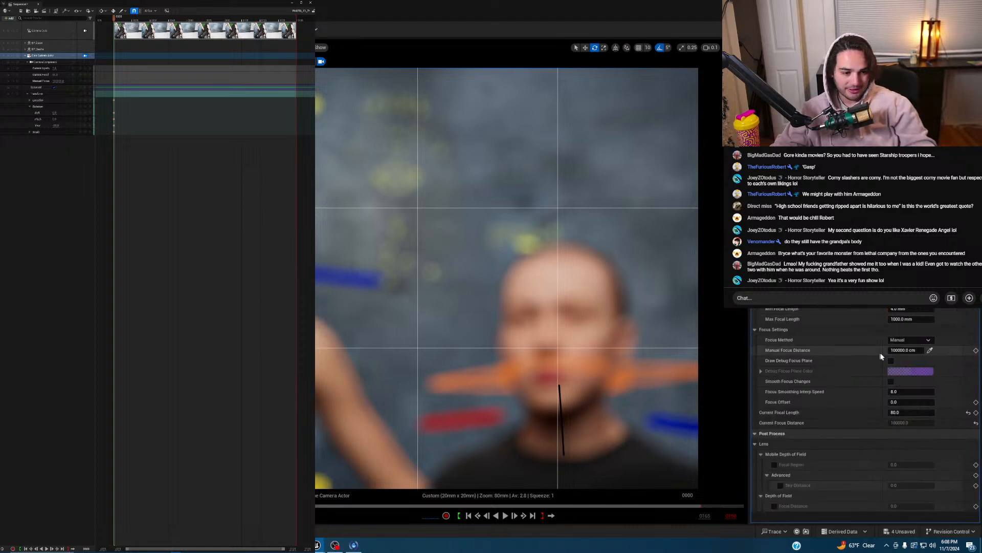
click(892, 361)
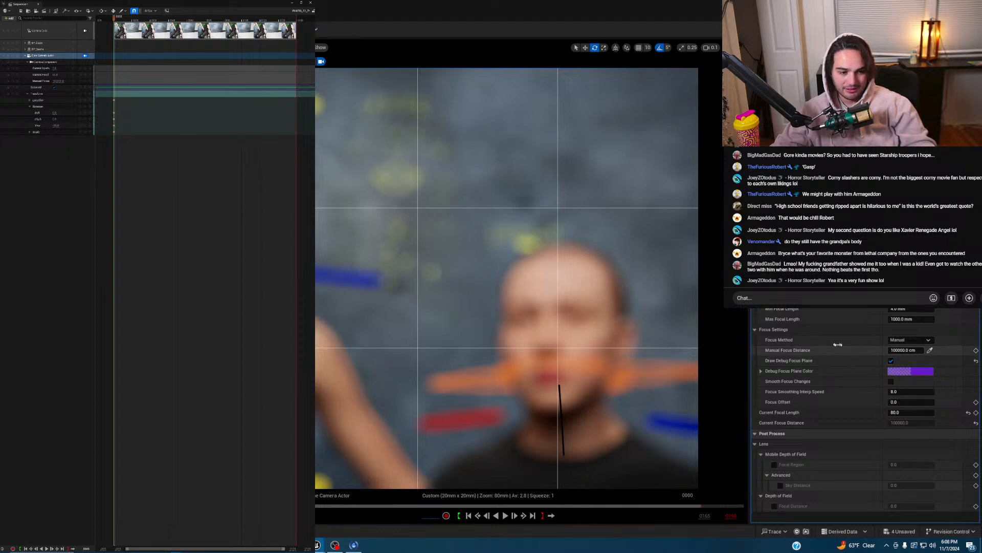
drag(902, 350, 890, 350)
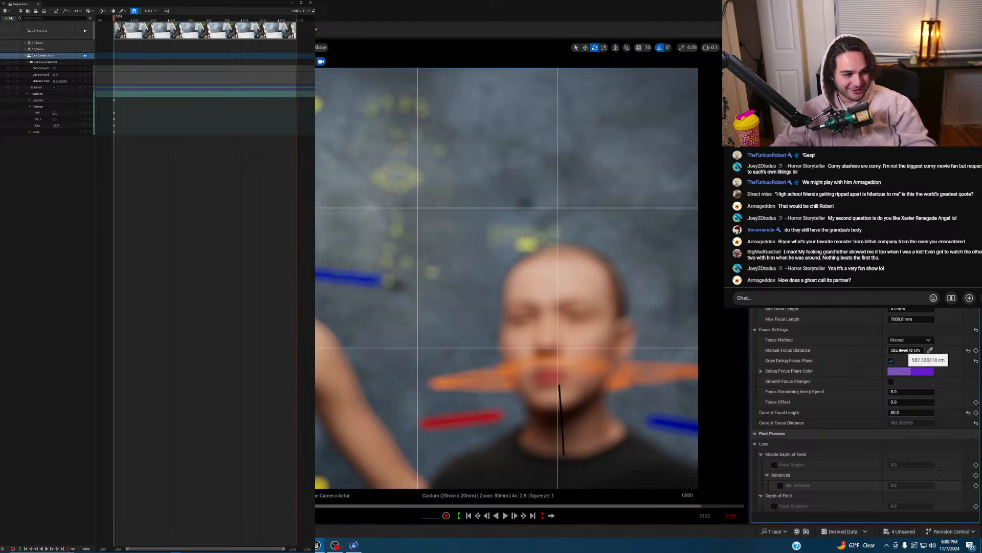
drag(904, 350, 818, 351)
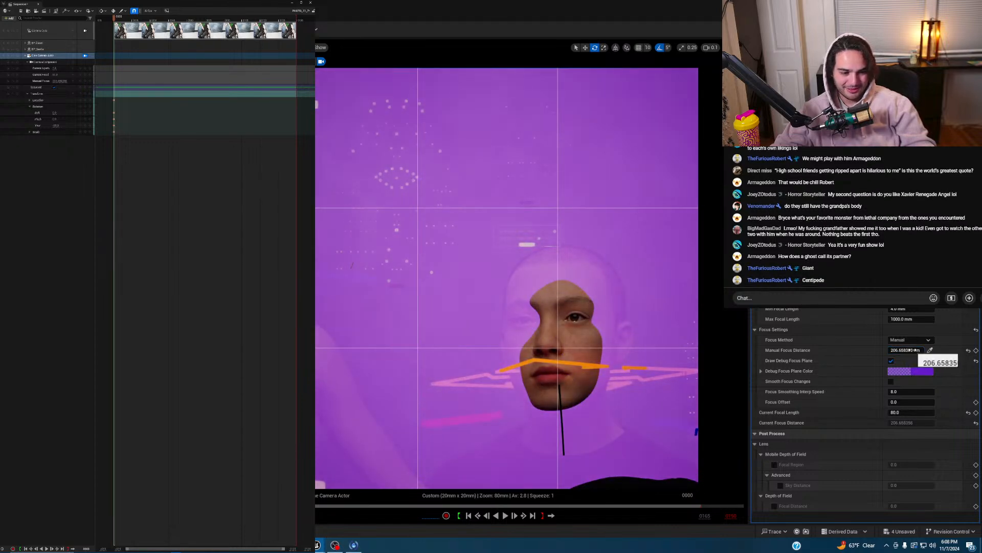
click(976, 351)
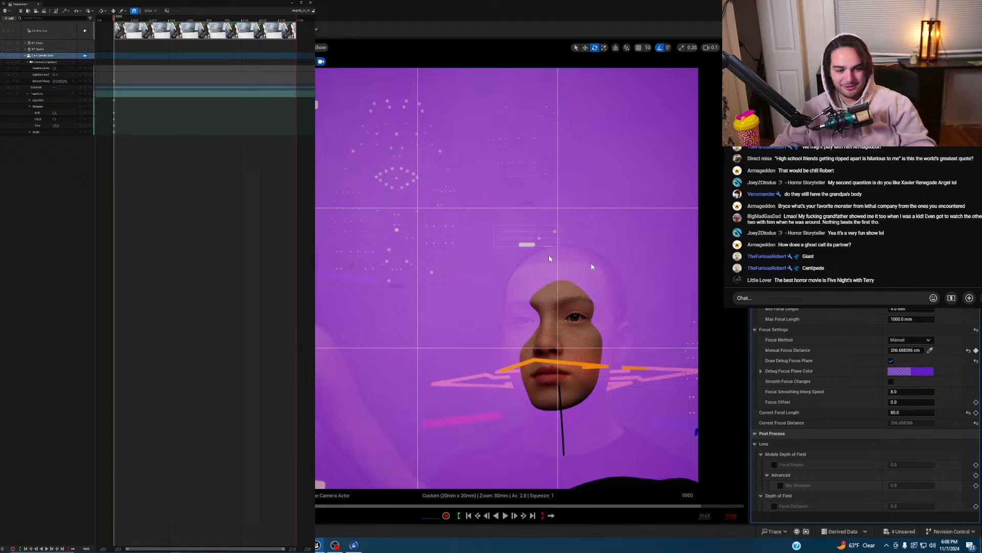
click(892, 361)
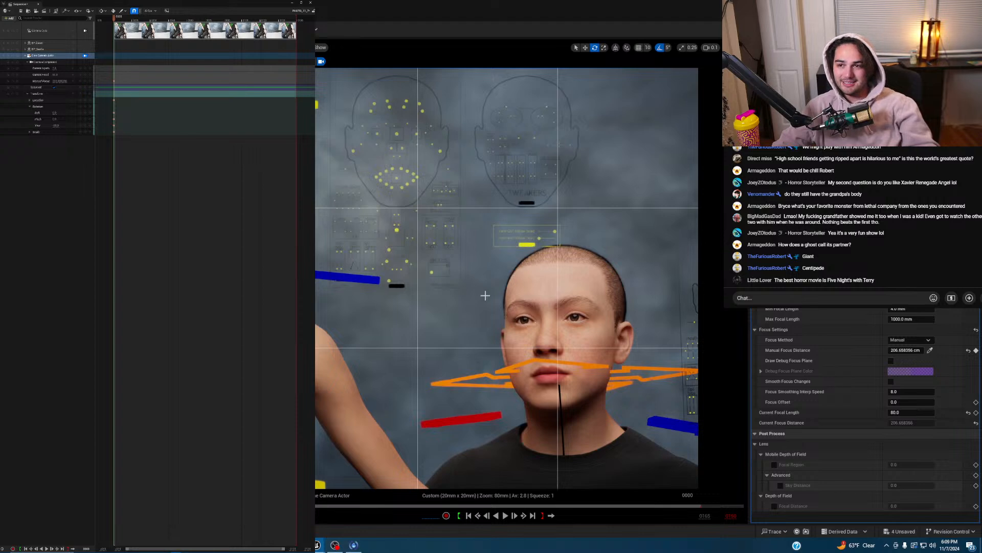
- Unlock the viewport from the cine camera and reselect the Cine Camera Actor track
click(85, 55)
click(50, 49)
click(51, 56)
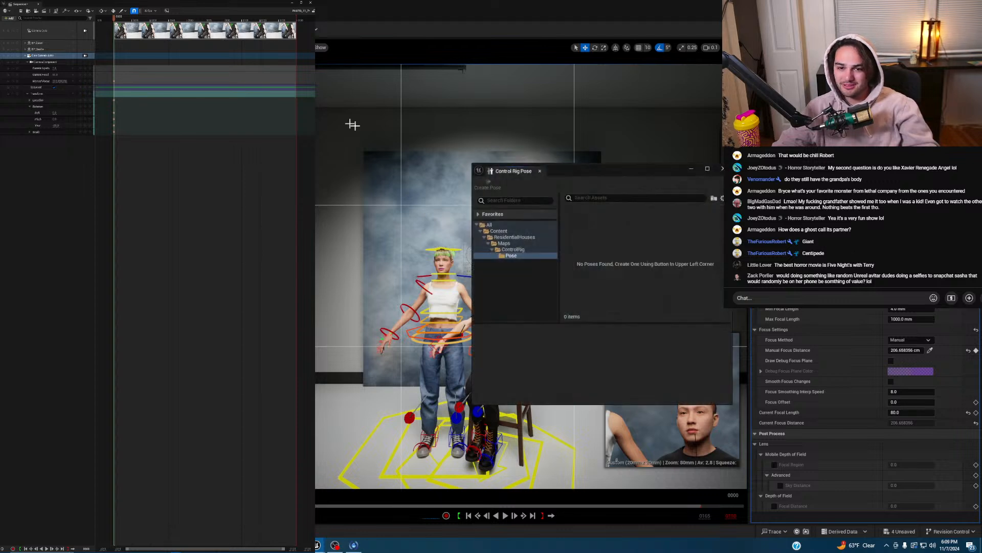
- Search the pose library across all folders for 'anger' poses
click(499, 231)
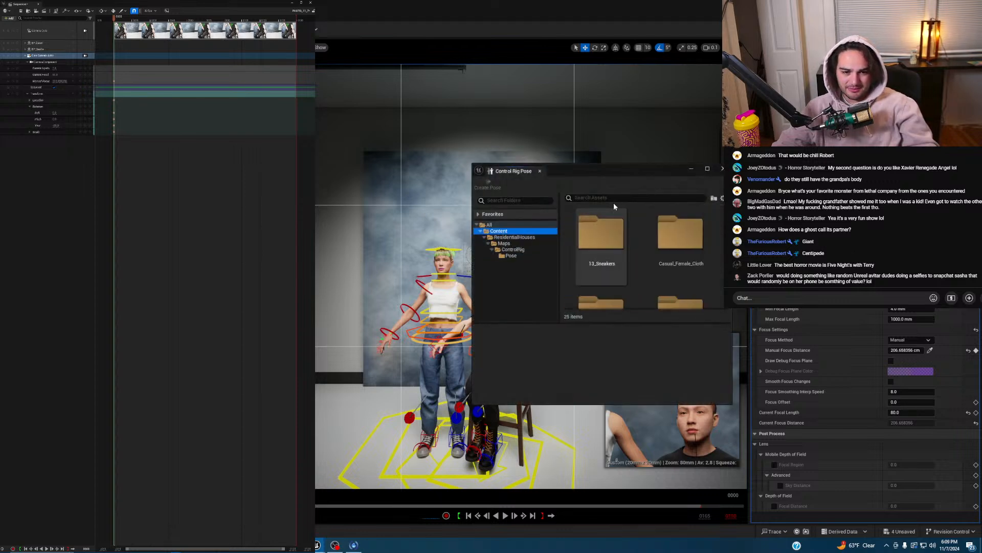
click(620, 198)
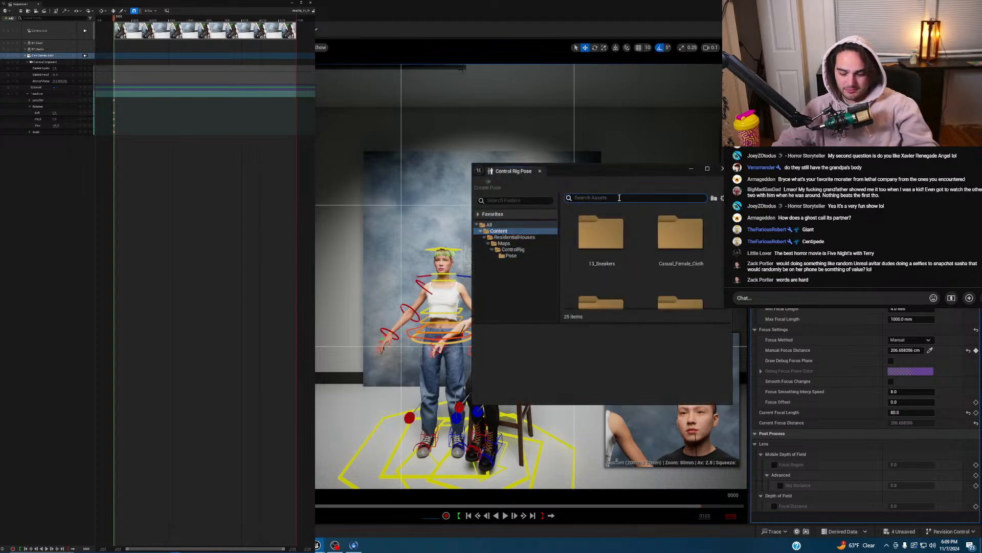
click(511, 225)
click(593, 198)
text(ioy)
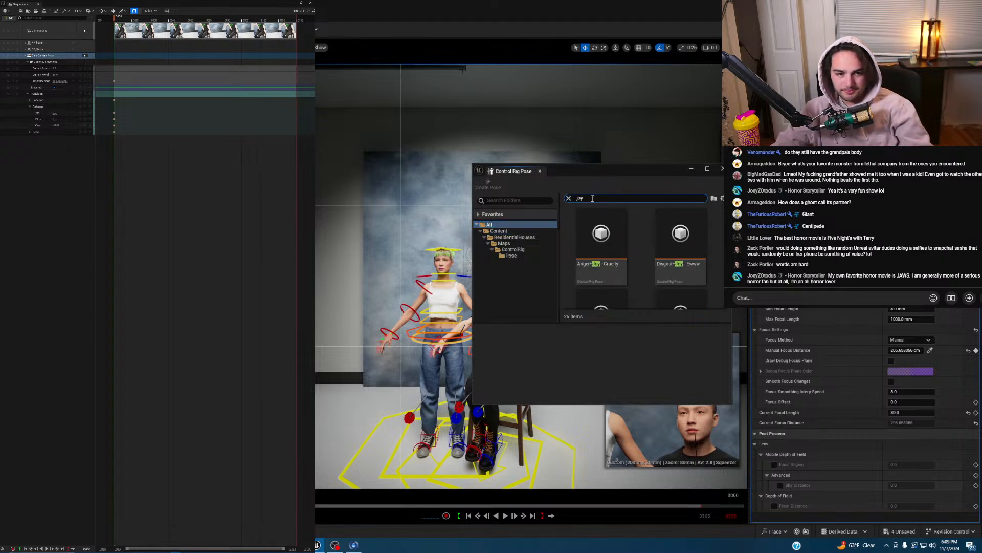
scroll(710, 259, down, 2)
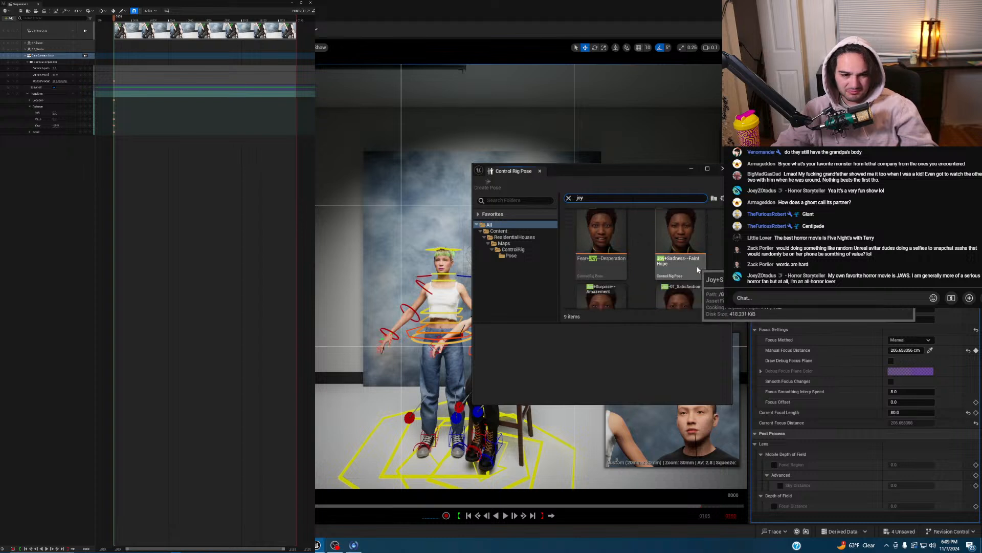
scroll(695, 265, down, 2)
scroll(696, 266, down, 3)
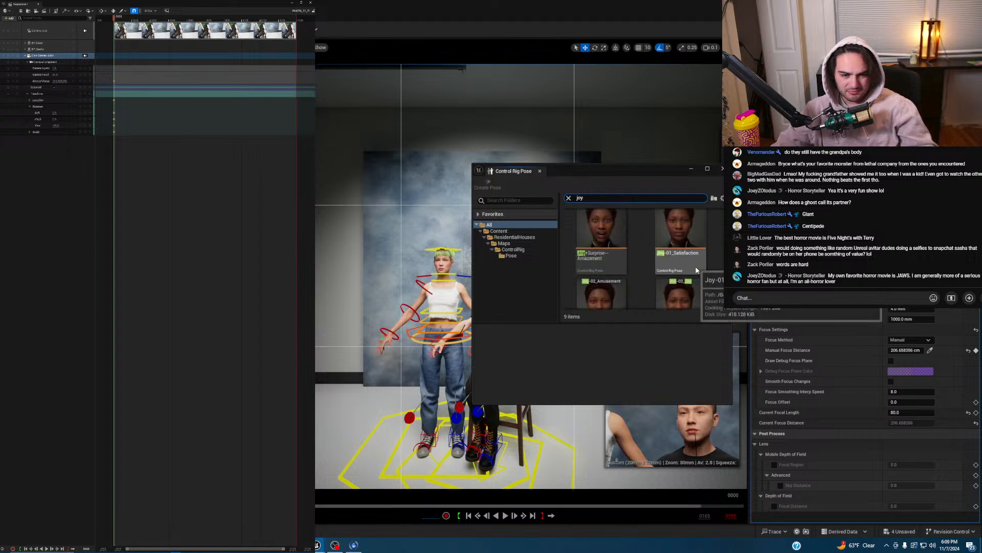
click(569, 198)
text(anger)
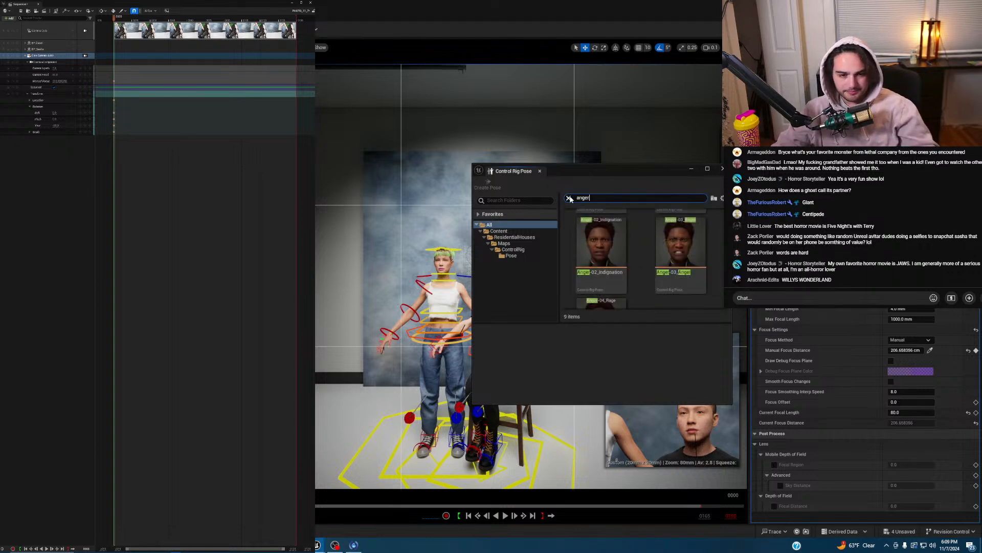
scroll(692, 256, down, 2)
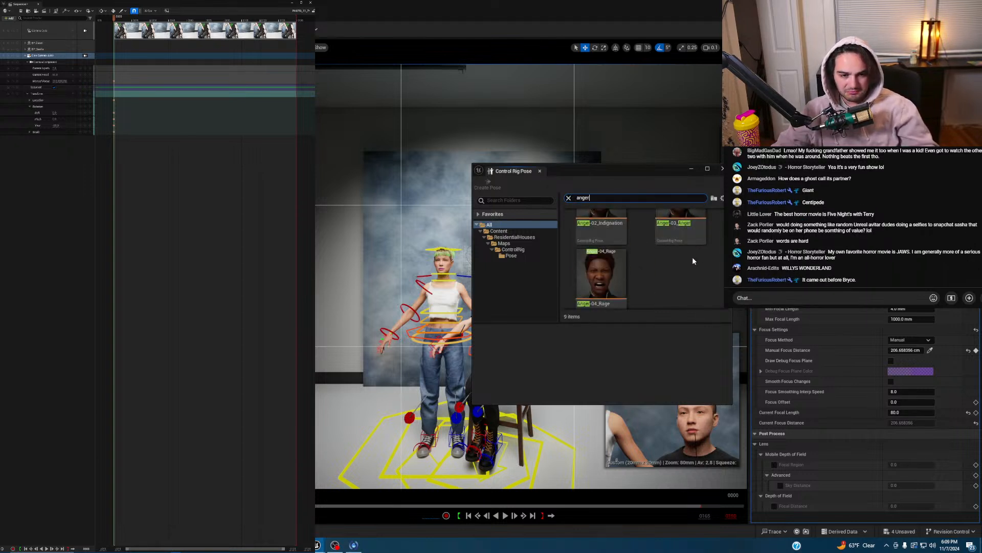
scroll(692, 256, up, 3)
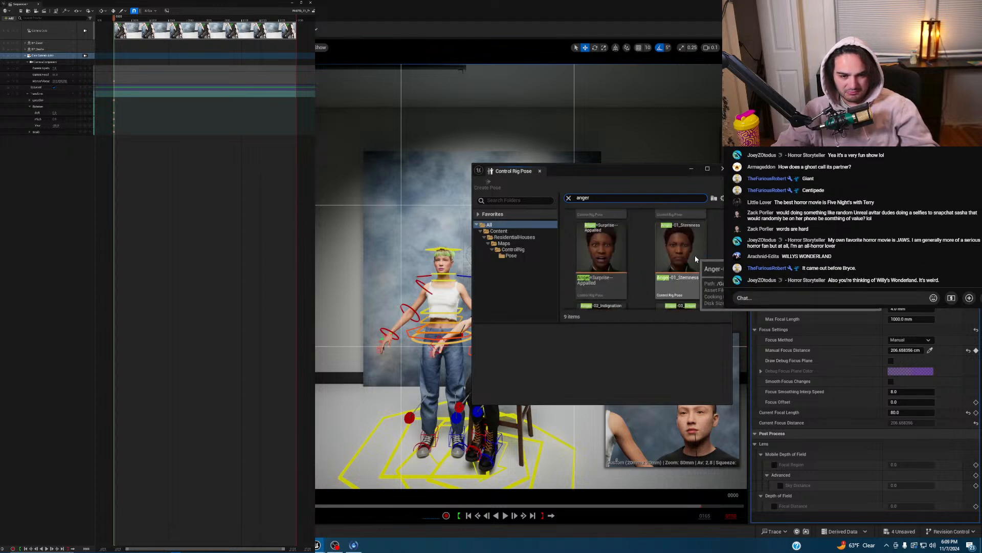
- Select the face controls and apply the Anger-03_Anger pose to the man
click(695, 255)
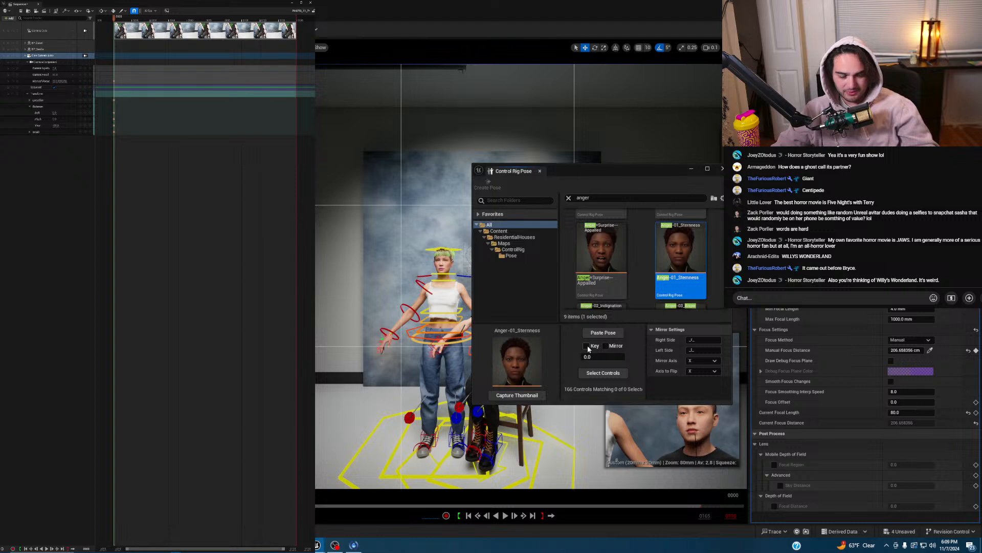
click(609, 375)
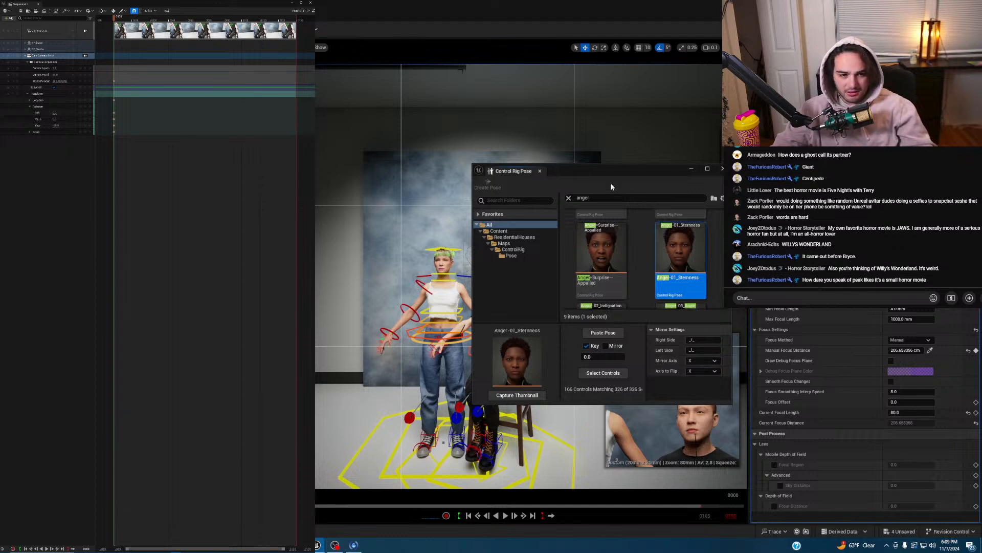
drag(613, 177, 432, 182)
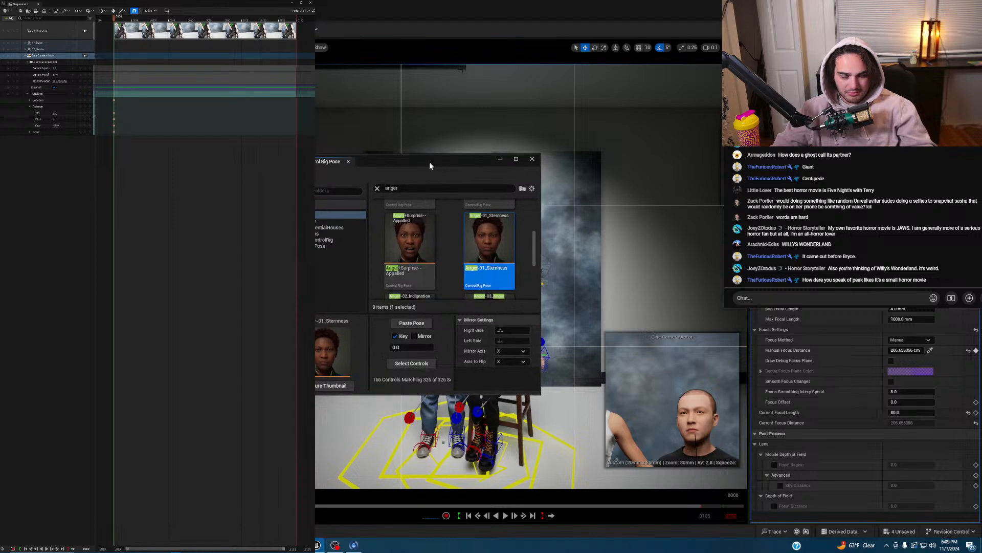
scroll(452, 259, down, 3)
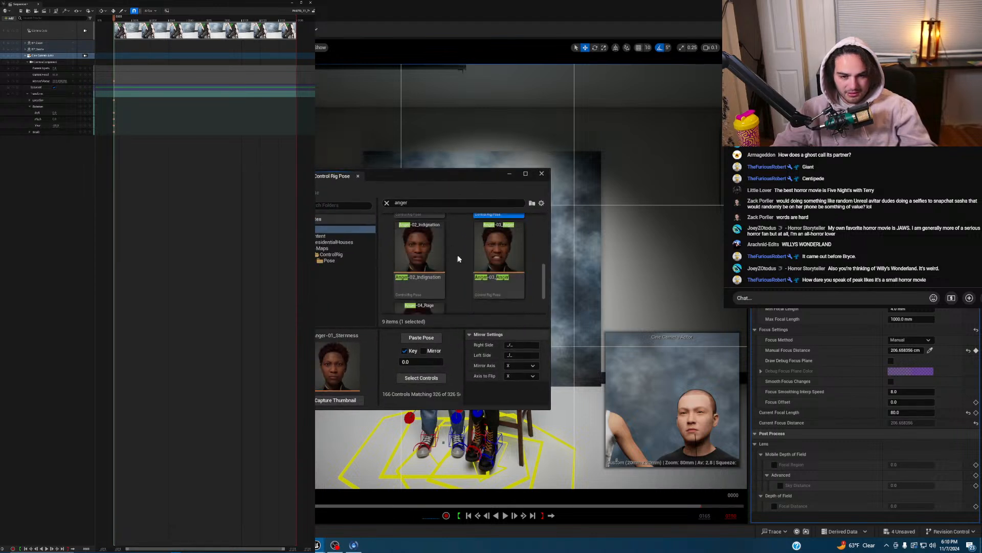
click(498, 253)
click(427, 339)
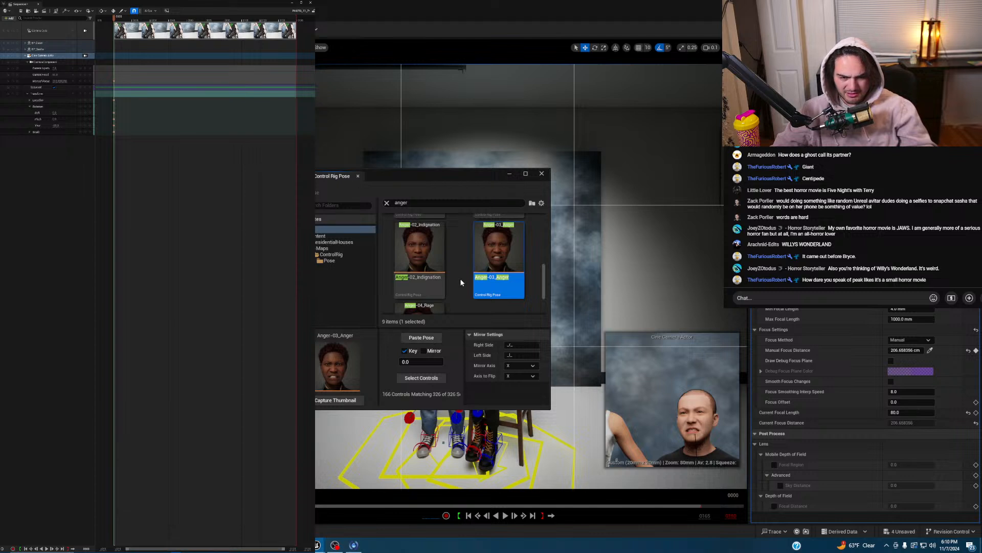
- Try the Anger-04_Rage and Anger+Sadness–Betrayal expressions on the face
scroll(451, 266, down, 3)
click(420, 279)
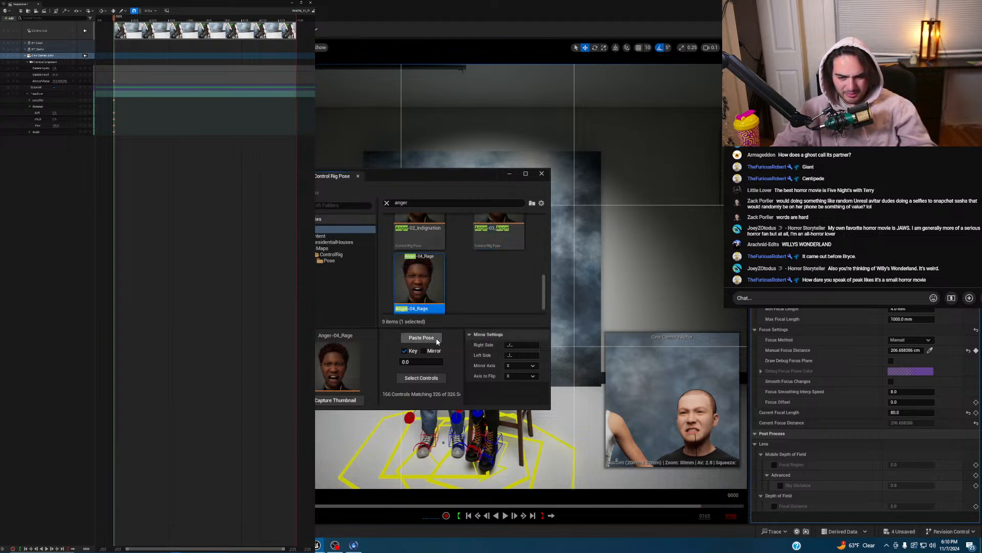
click(436, 338)
scroll(461, 287, up, 2)
scroll(461, 287, up, 1)
scroll(499, 244, up, 1)
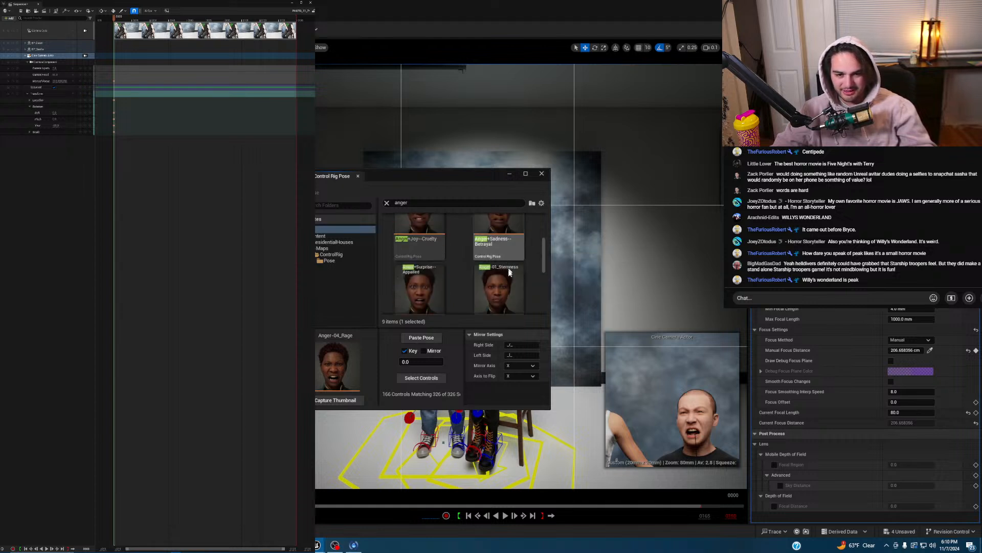
click(499, 238)
click(419, 338)
- Settle on the Anger-01_Sternness expression for the man's face
scroll(489, 285, down, 1)
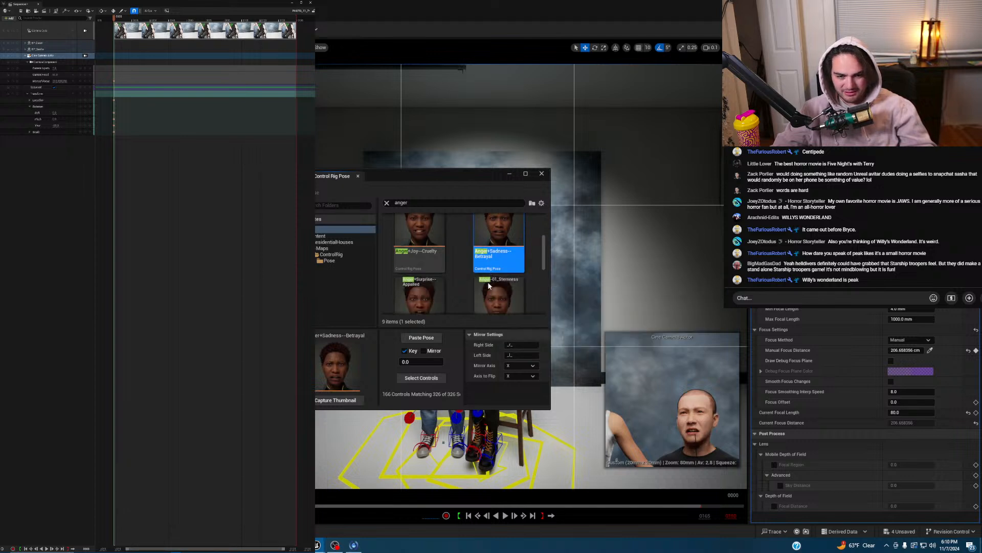
scroll(487, 281, up, 2)
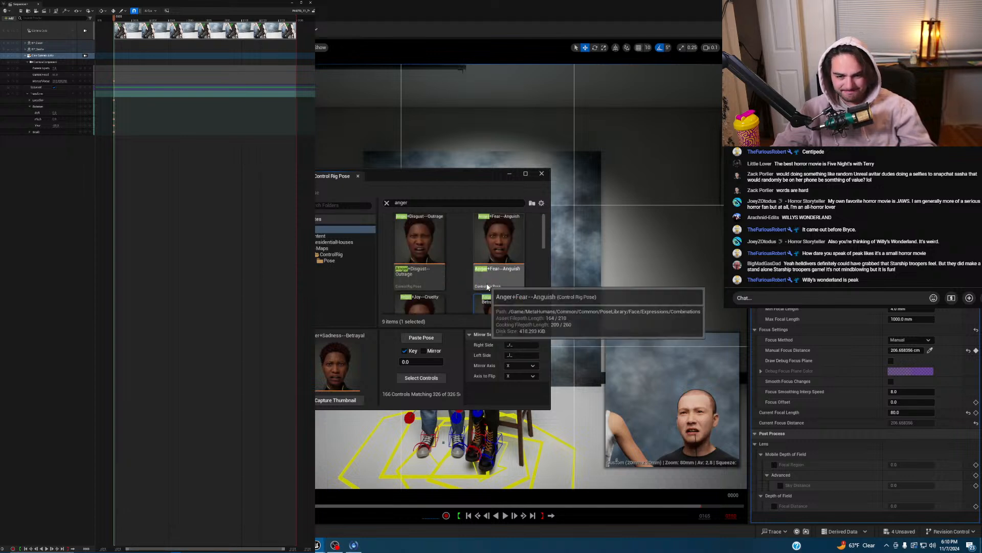
scroll(488, 285, down, 1)
click(502, 290)
click(421, 337)
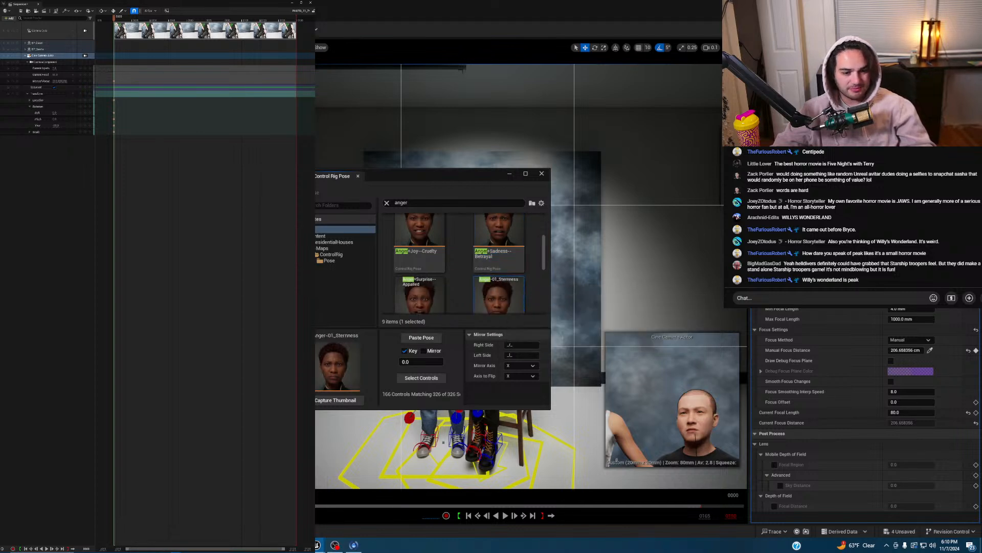
- Close the pose library, view through the cine camera, and rotate the jaw -5° to tilt the face up
click(510, 173)
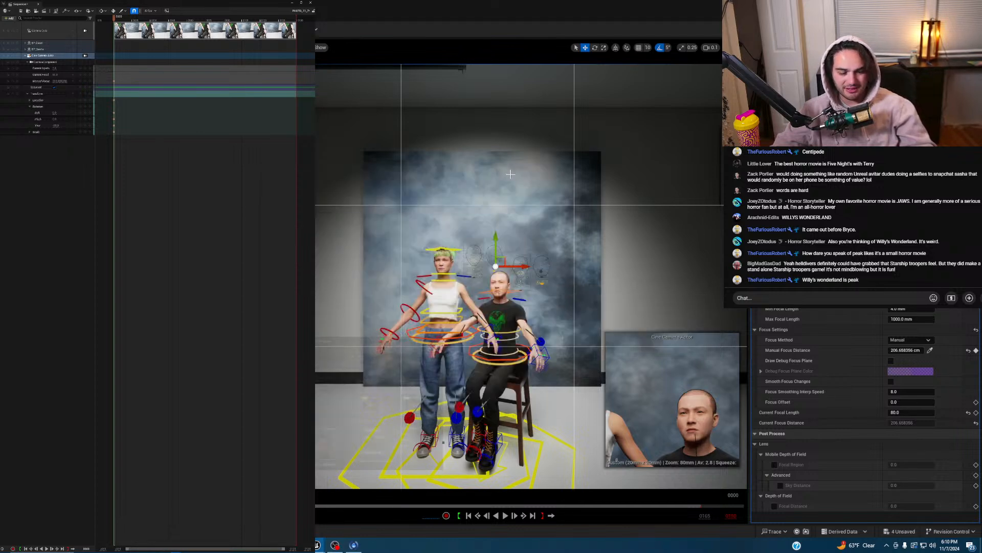
click(85, 32)
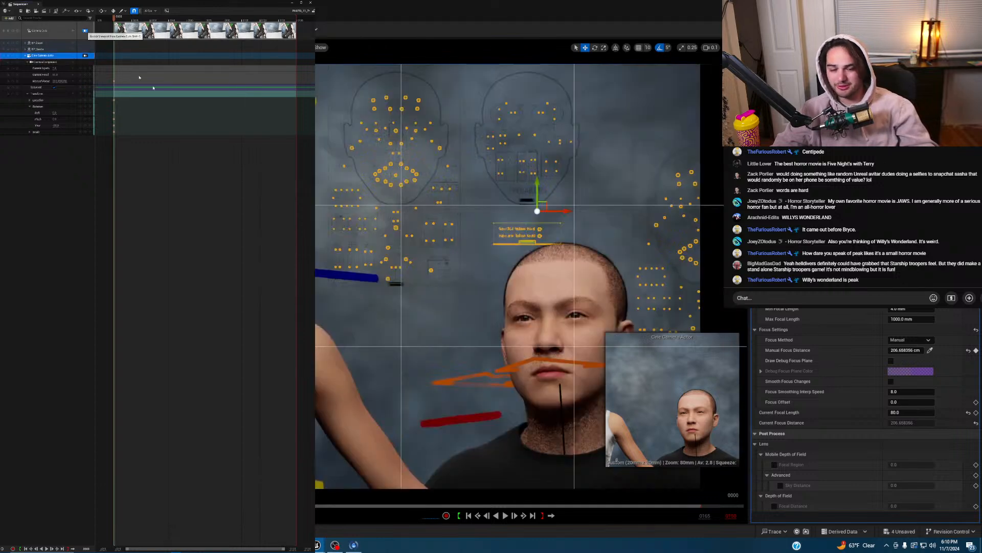
key(Escape)
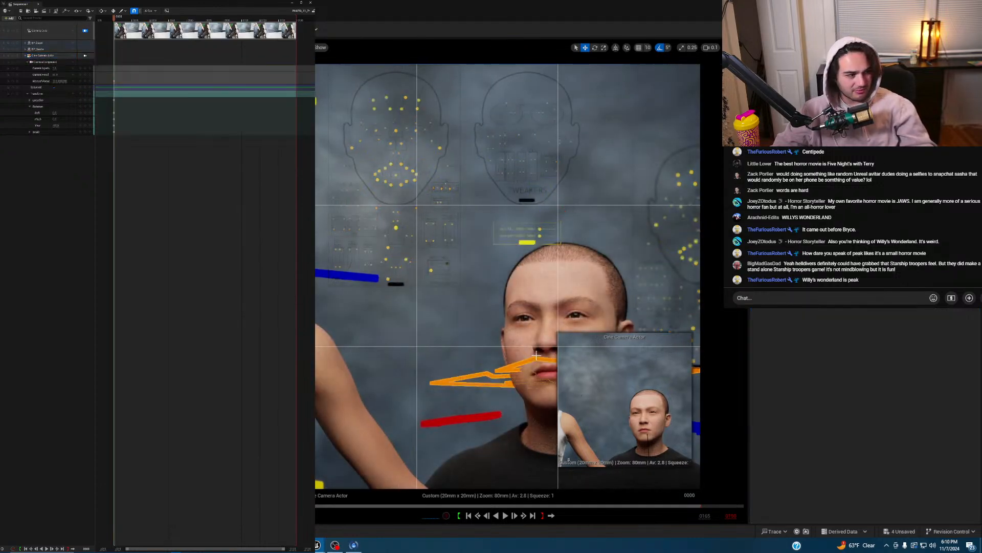
key(e)
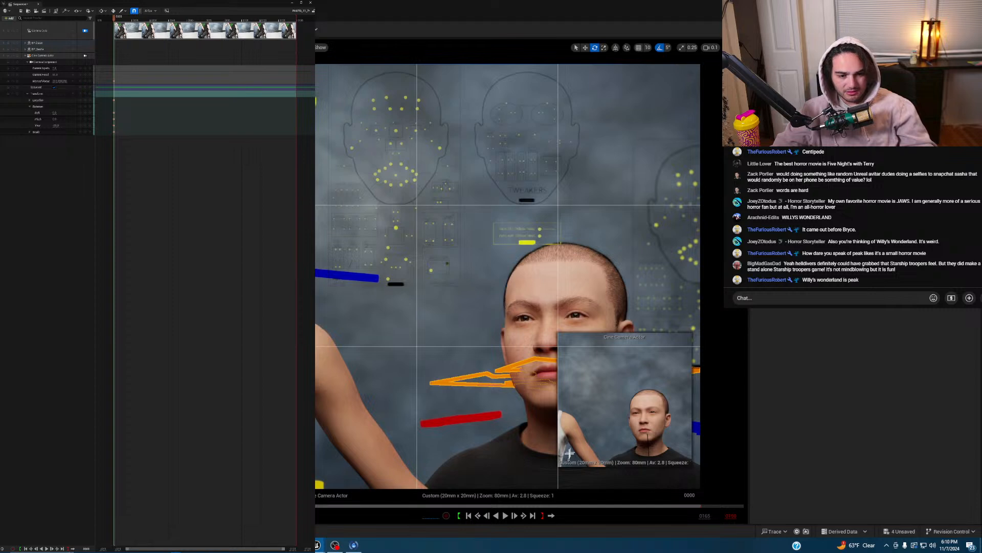
click(520, 364)
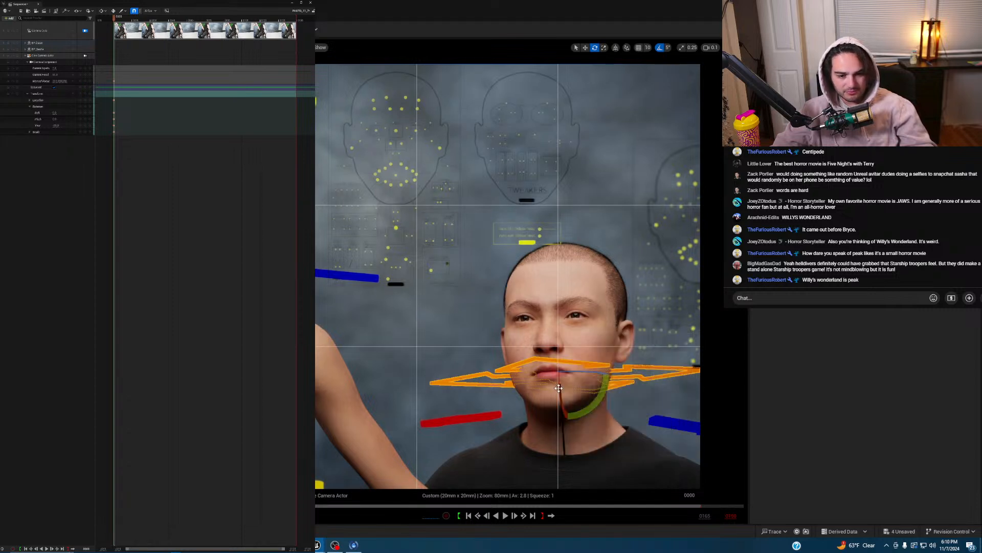
drag(560, 387, 582, 372)
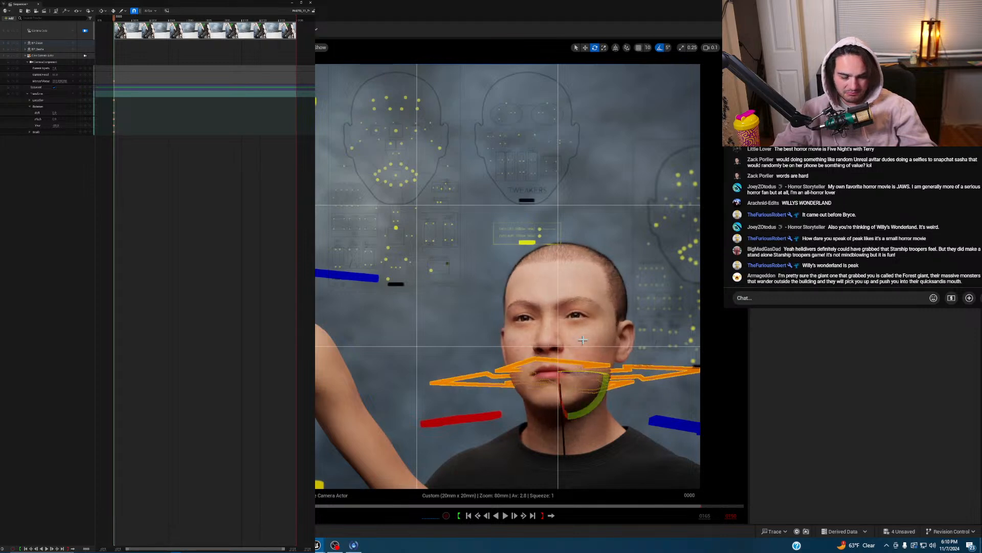
- Select the head mesh and its face component, then the cloudy backdrop plane
click(583, 372)
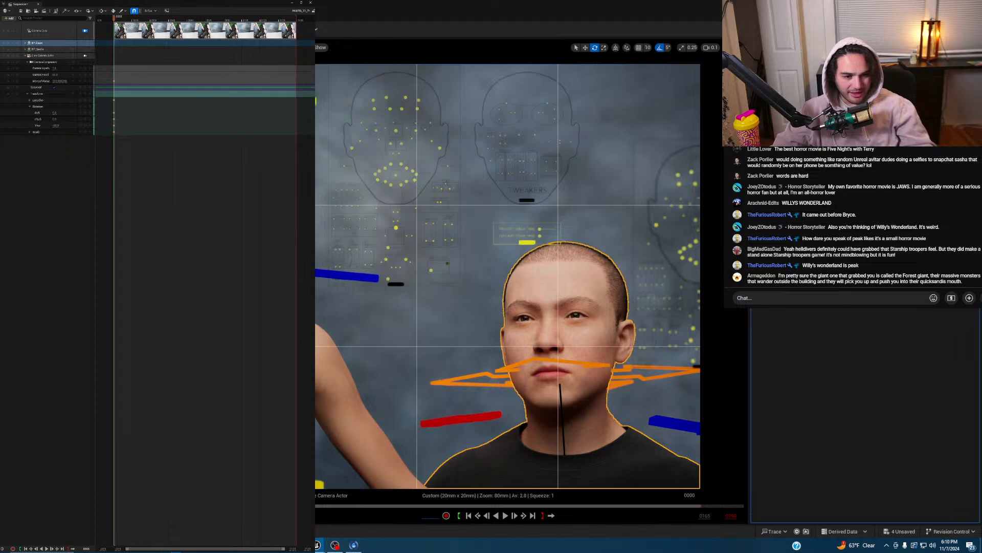
click(788, 215)
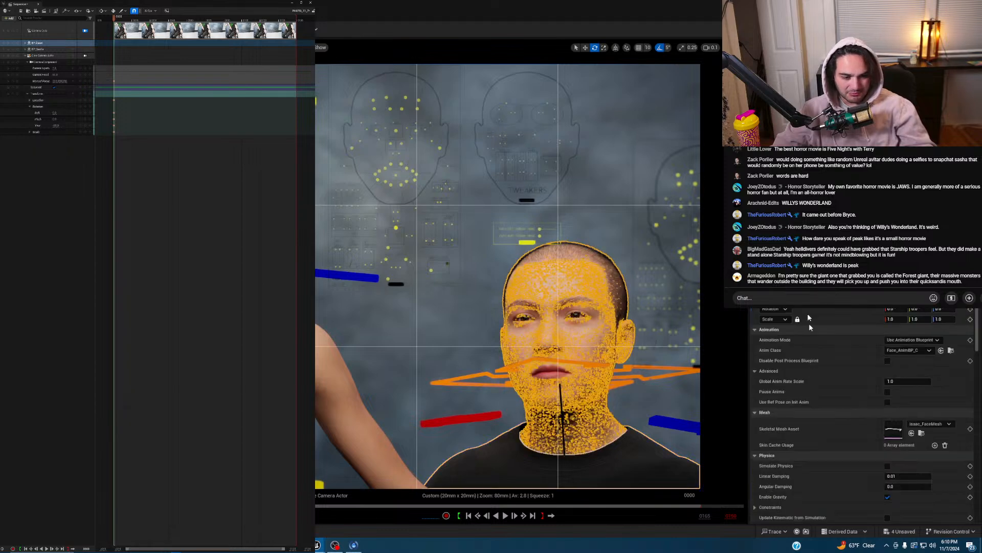
scroll(852, 398, down, 4)
scroll(856, 398, down, 2)
scroll(856, 398, down, 2)
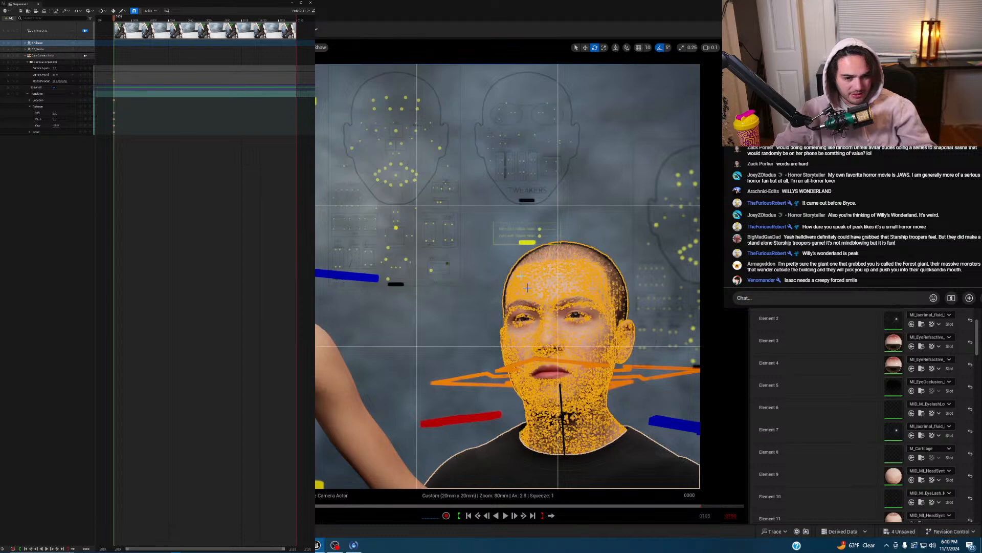
click(660, 246)
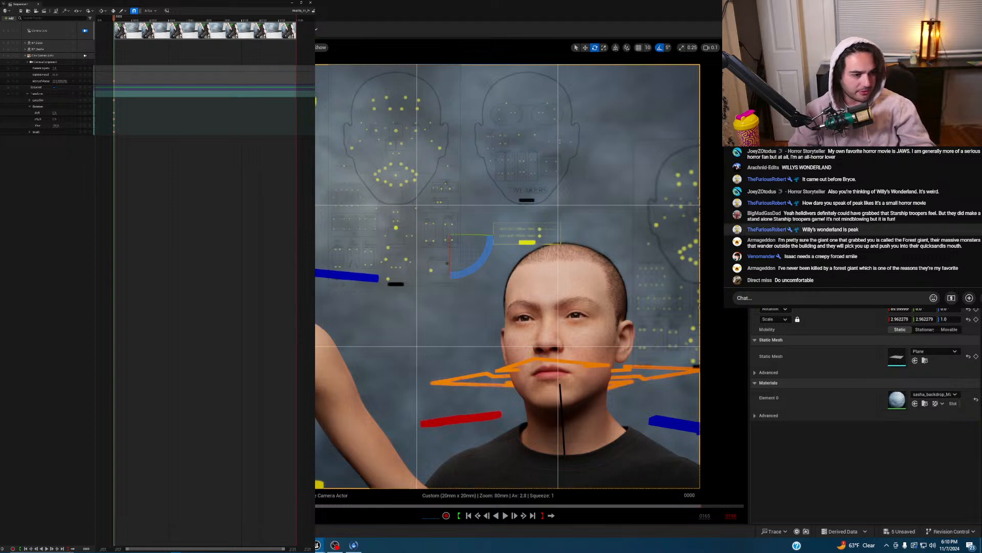
- Save with Ctrl+S, expose the man's face rig controls in Sequencer, and bring back the pose library
key(ctrl+s)
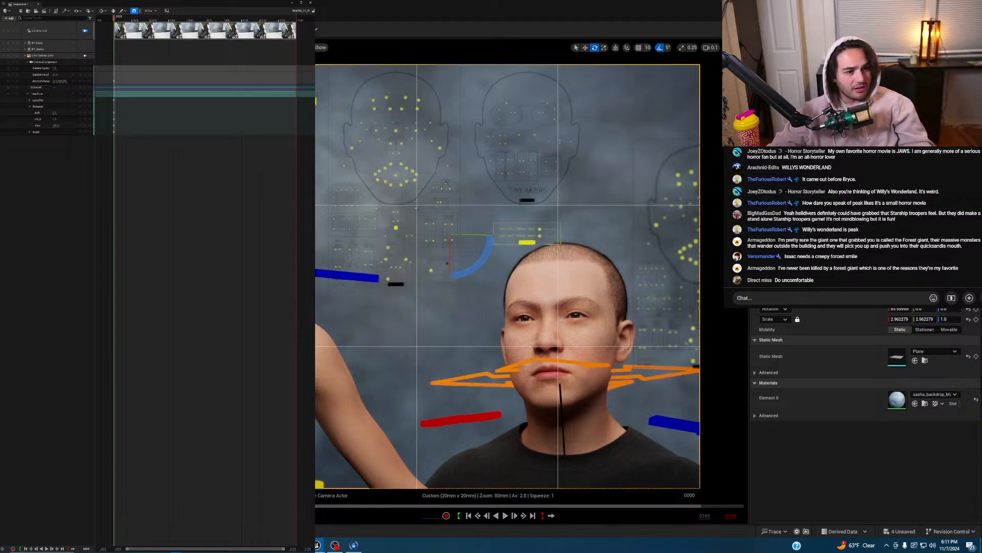
scroll(852, 215, up, 3)
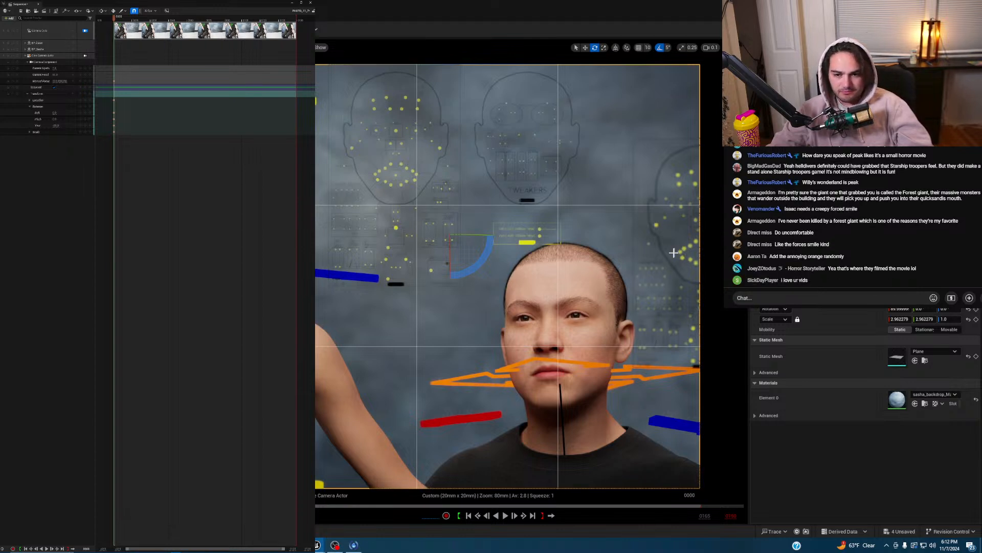
click(25, 44)
click(30, 56)
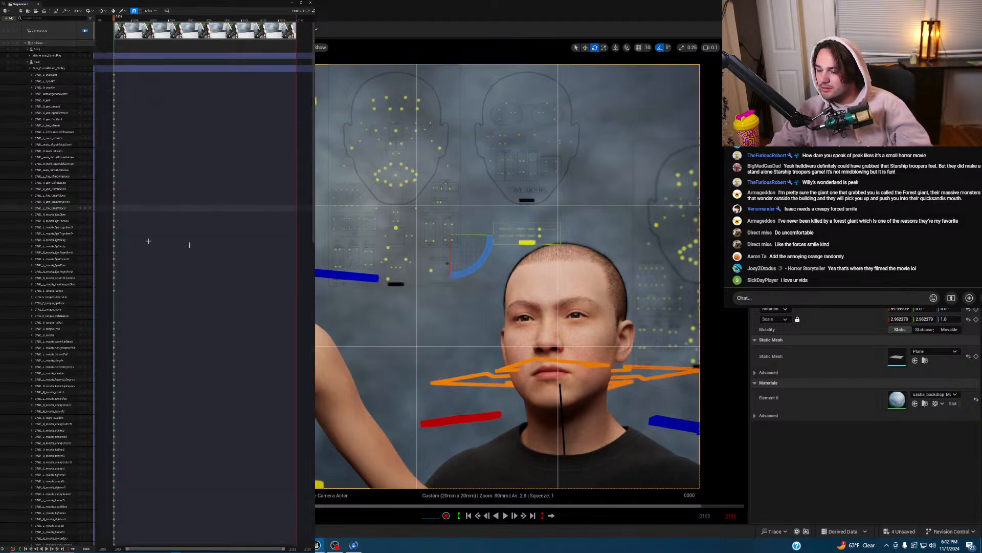
key(alt+Tab)
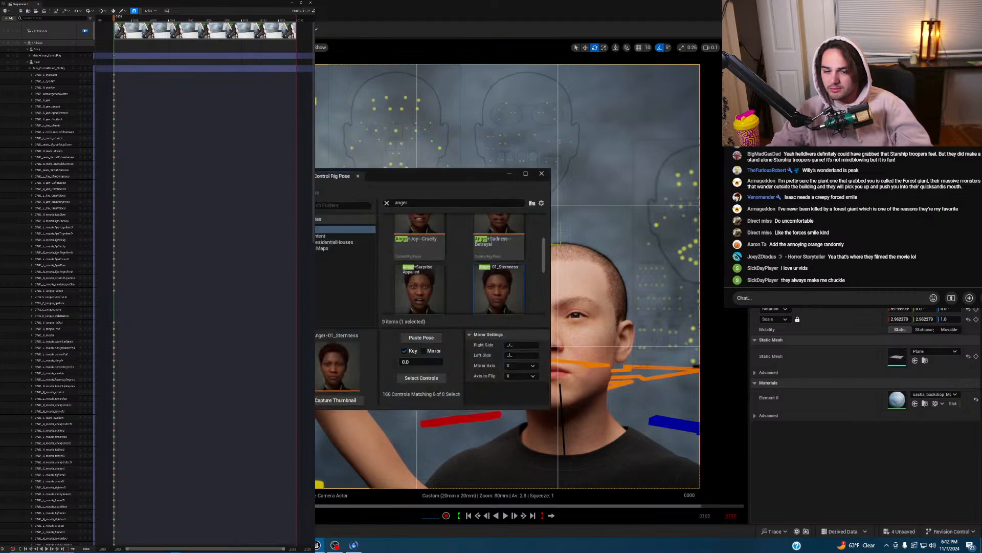
- Search the pose library for 'joy' and pick the Joy-03_Joy pose
click(387, 203)
text(smi)
text(joy)
scroll(458, 244, down, 2)
scroll(511, 253, down, 3)
click(514, 276)
scroll(511, 272, down, 2)
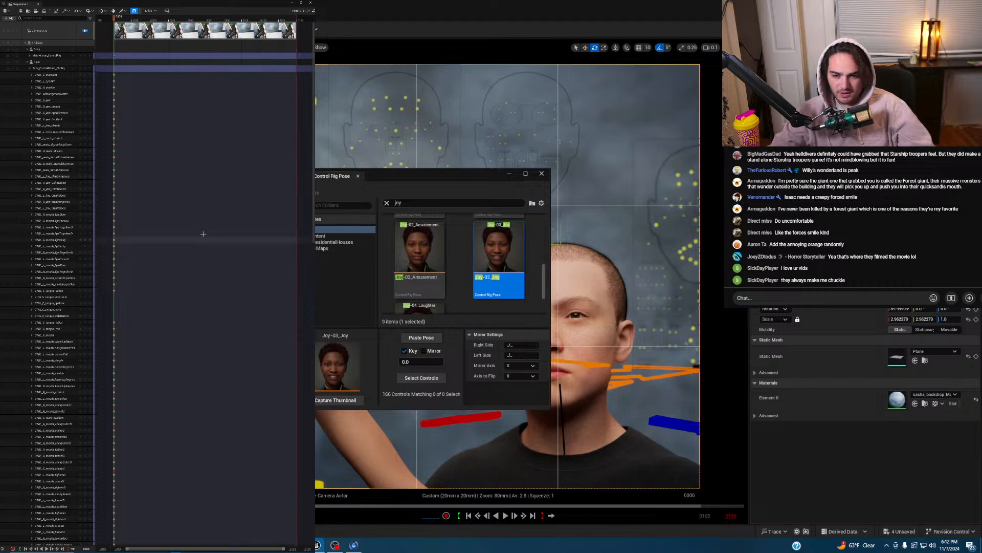
- Filter Sequencer to 'mouth' controls, select them all, and paste Joy-03_Joy onto them
click(42, 18)
text(mouth)
click(48, 44)
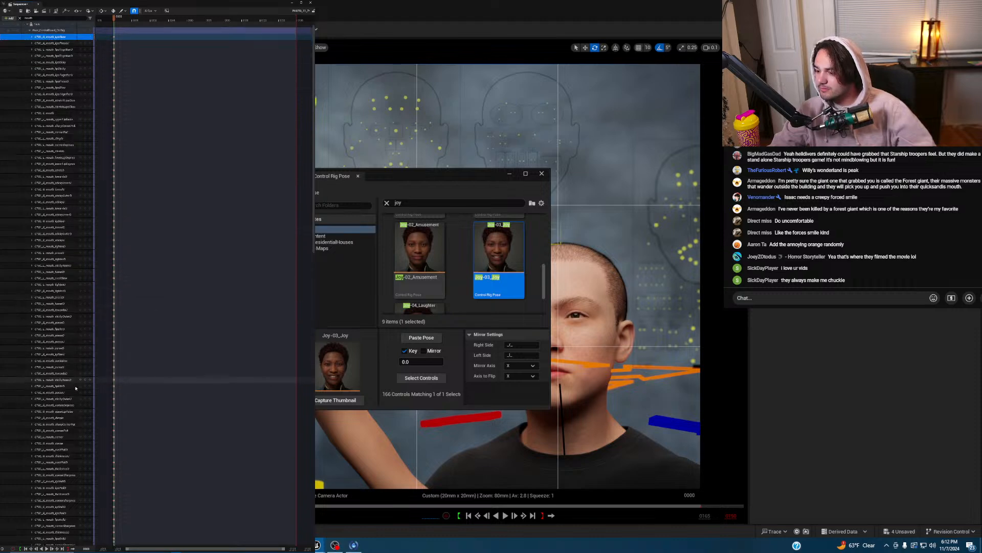
scroll(66, 430, down, 8)
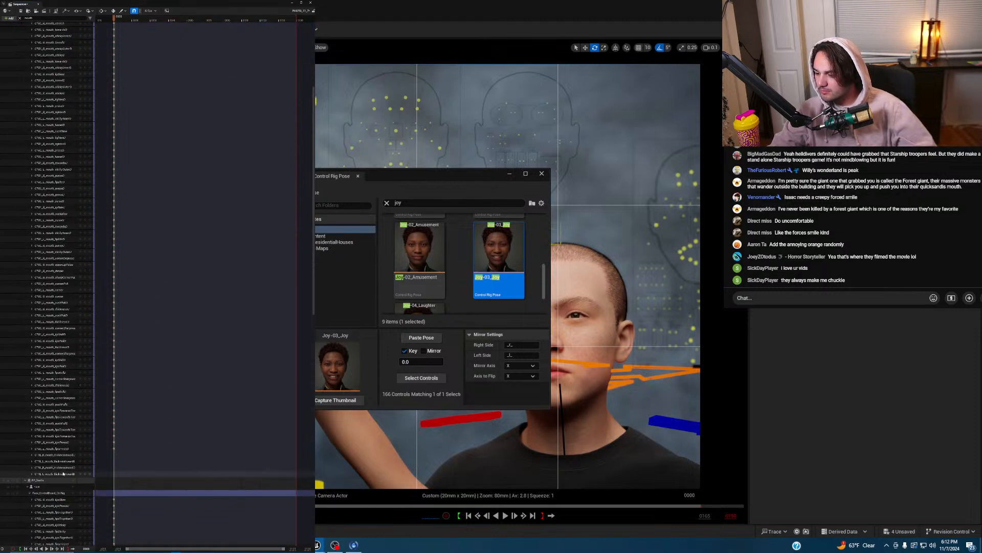
shift+click(63, 473)
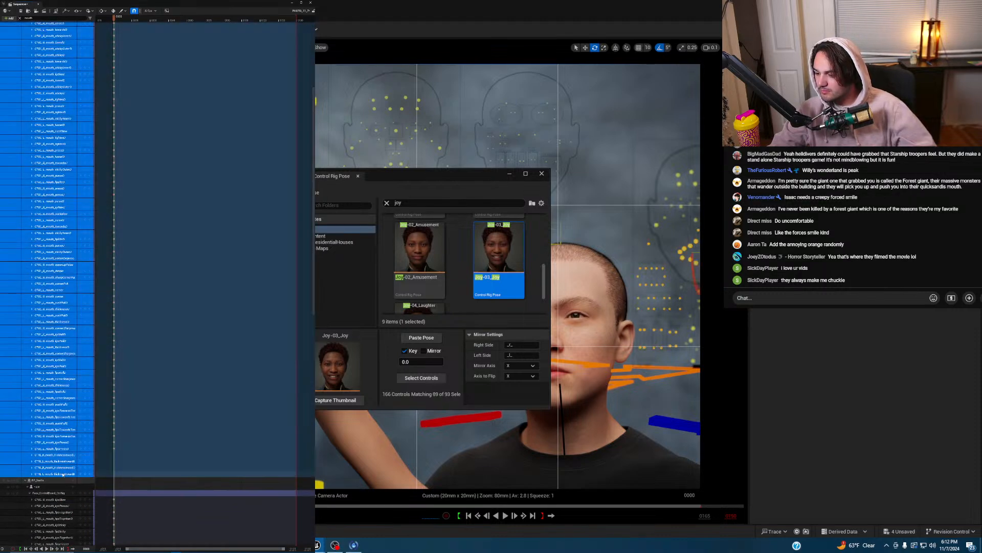
click(425, 339)
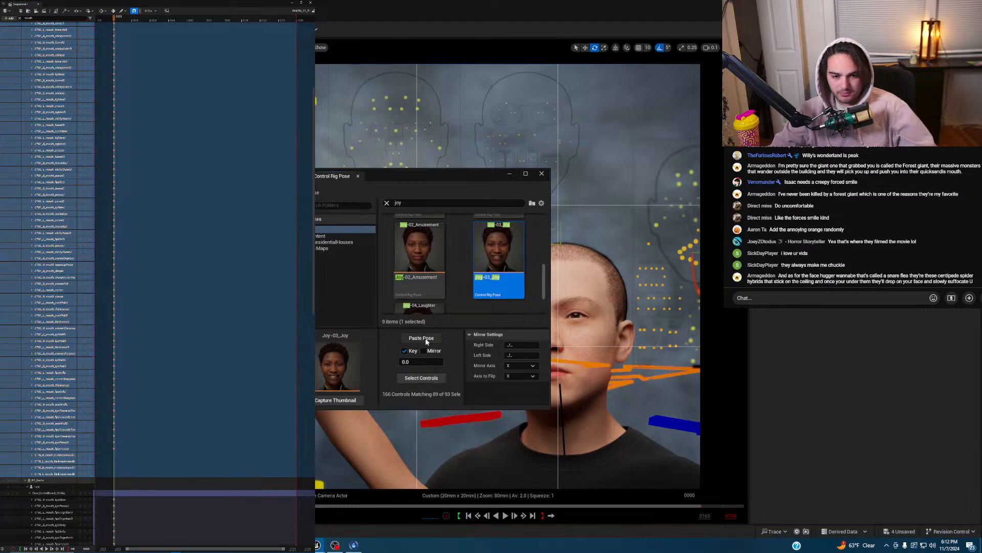
click(426, 340)
drag(452, 175, 271, 182)
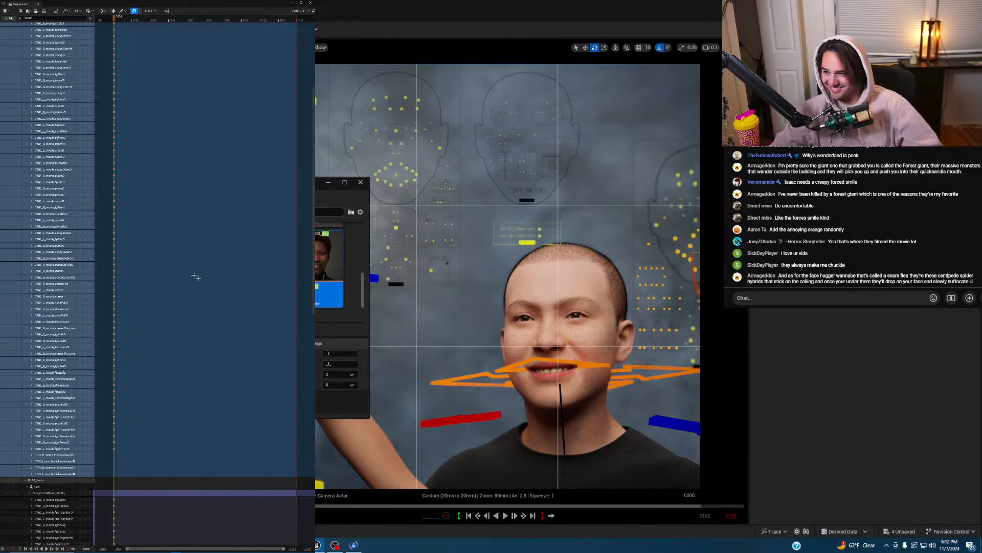
- Filter Sequencer tracks by 'jaw' and select the jaw controls, starting with CTRL_C_jaw
scroll(65, 45, down, 10)
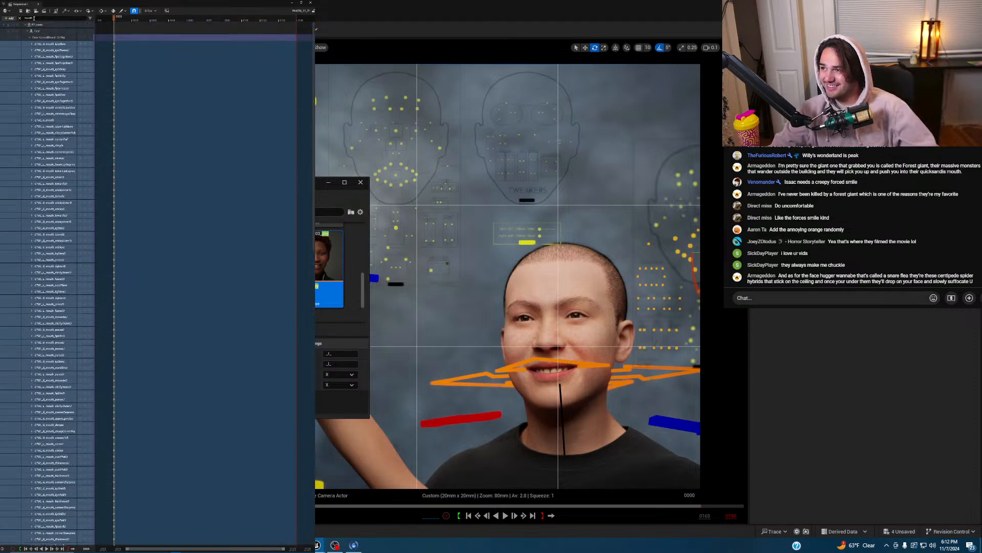
text(jaw)
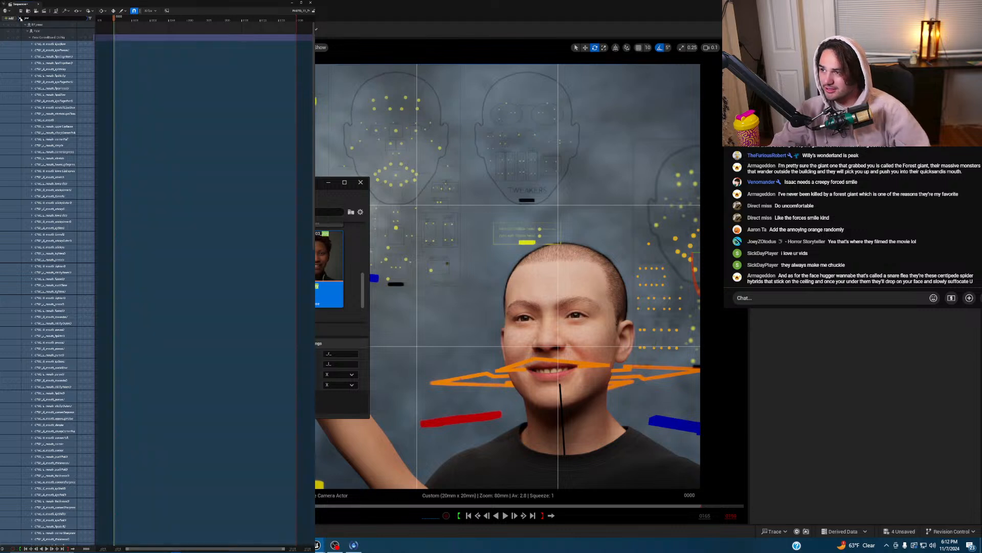
click(46, 44)
shift+click(51, 107)
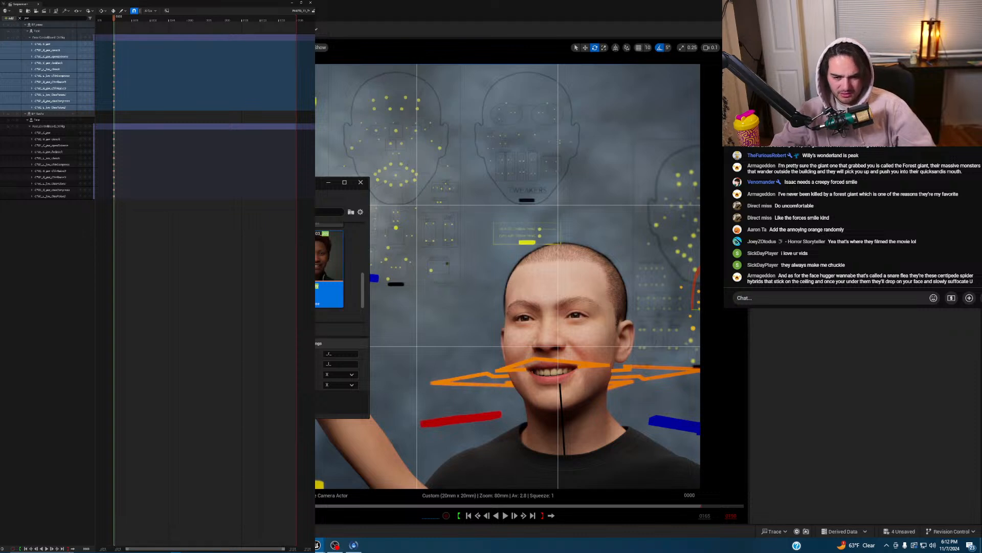
scroll(329, 266, down, 3)
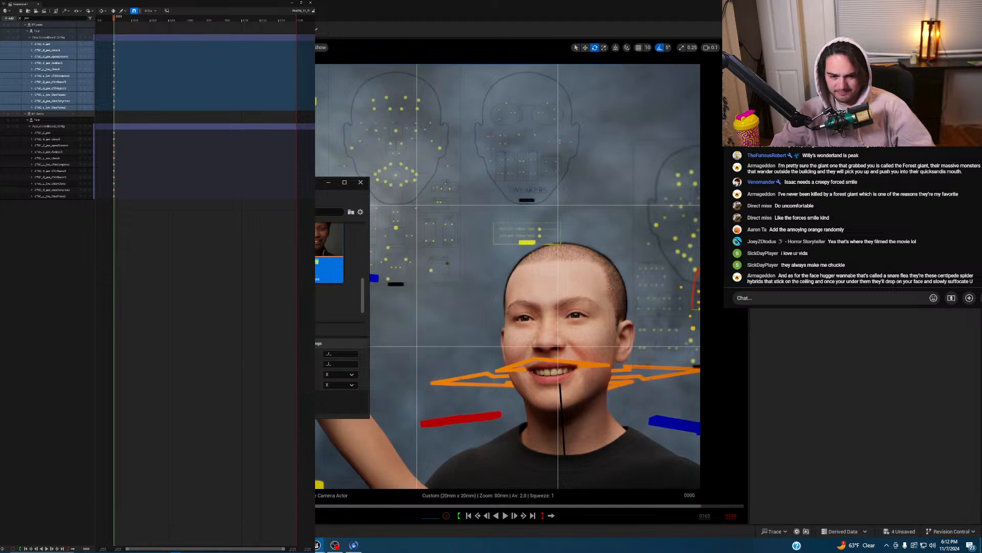
scroll(330, 266, up, 2)
scroll(329, 266, up, 3)
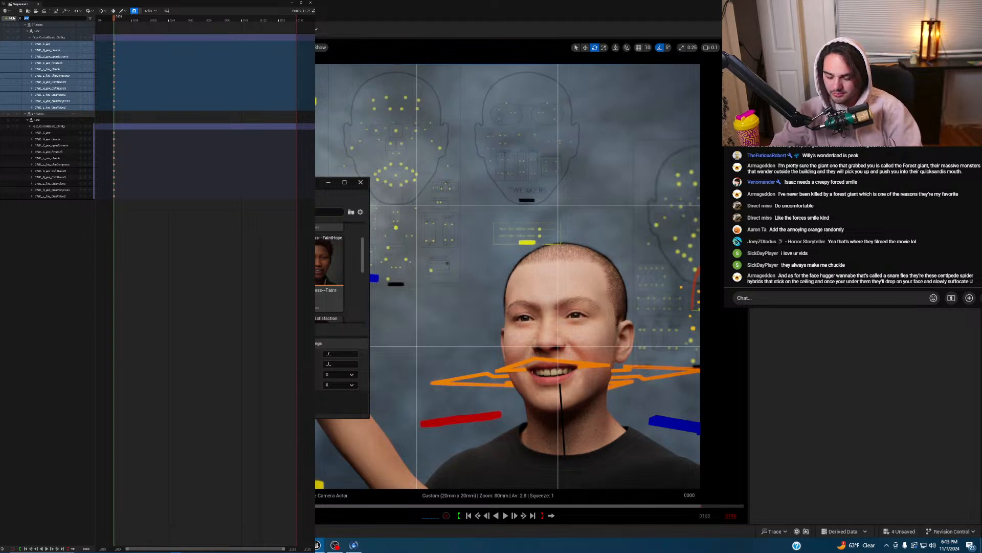
- Select every filtered mouth control and apply a pose that relaxes the smile
click(46, 45)
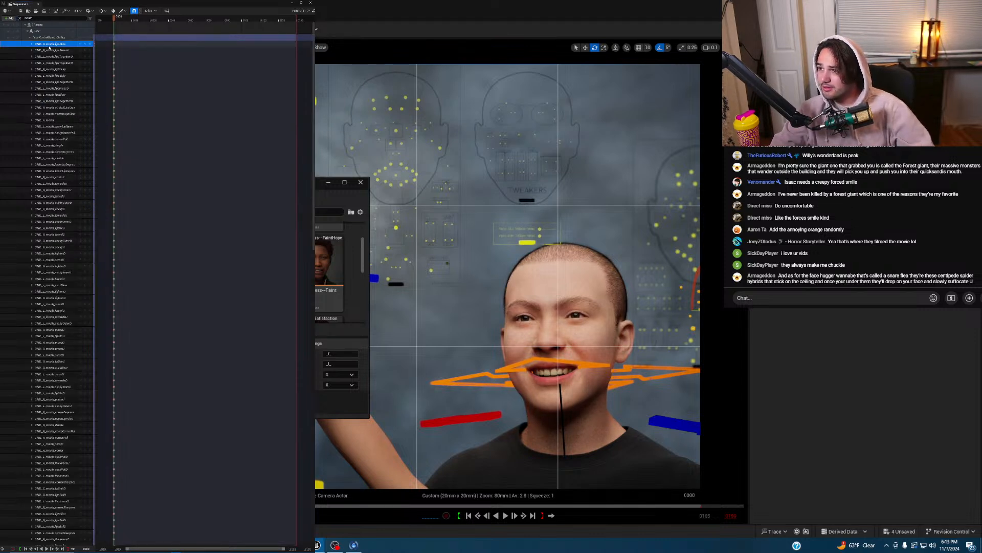
scroll(42, 171, down, 5)
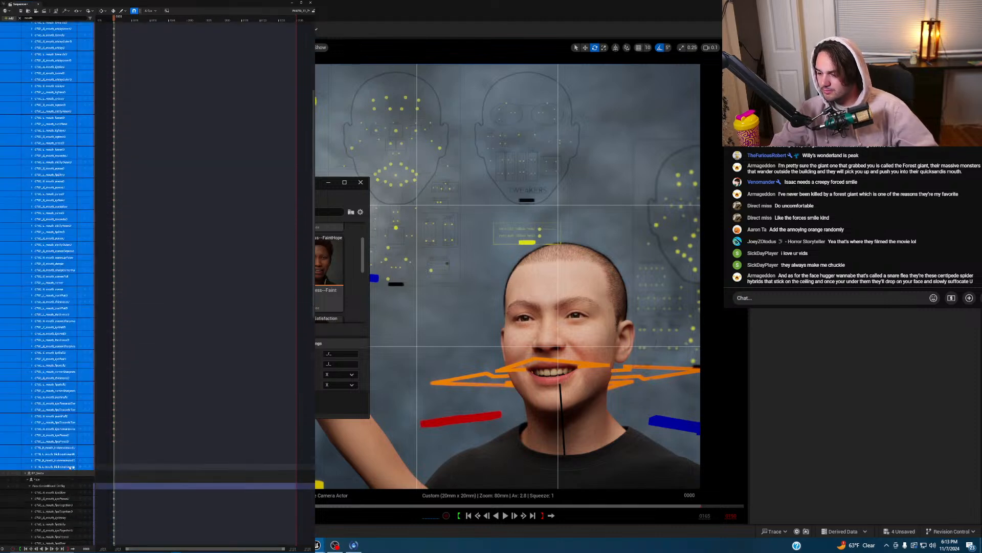
shift+click(56, 466)
click(235, 355)
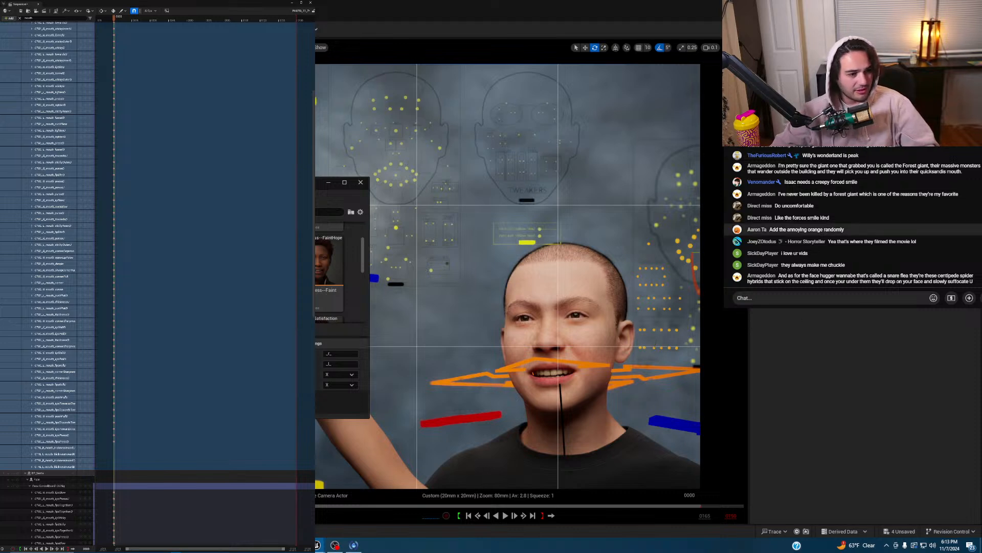
- Clear the filter, scrub CTRL_C_jaw's Y channel, then reset it to 0
click(19, 18)
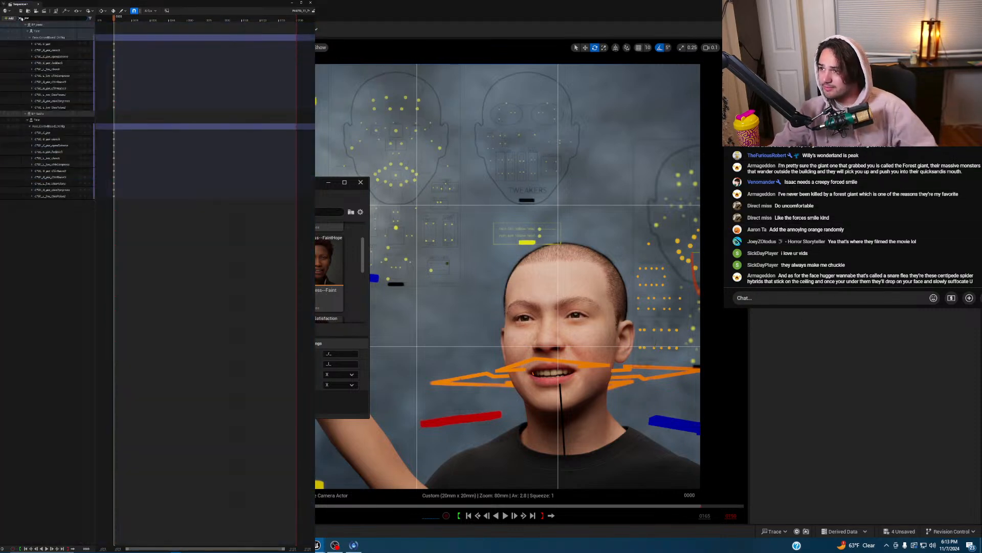
click(57, 45)
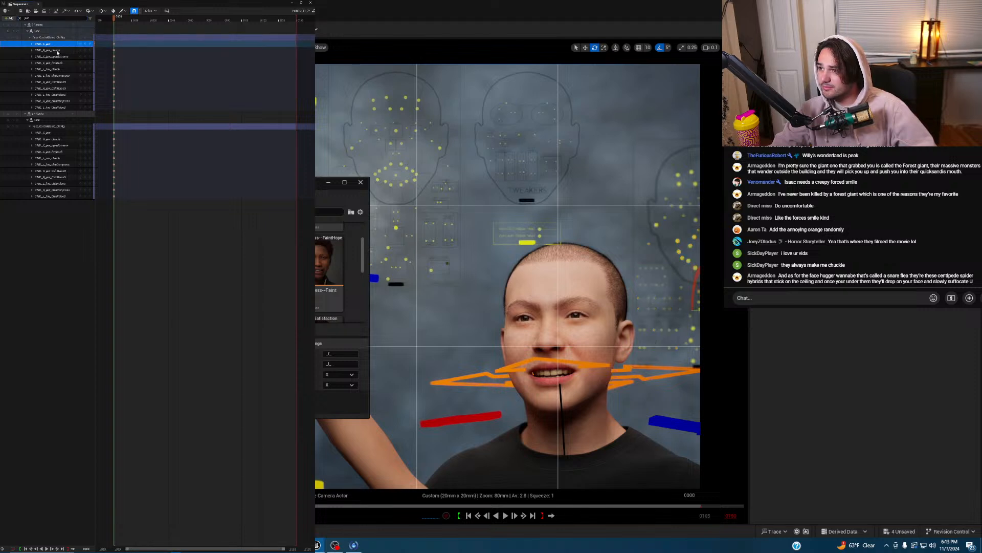
click(32, 44)
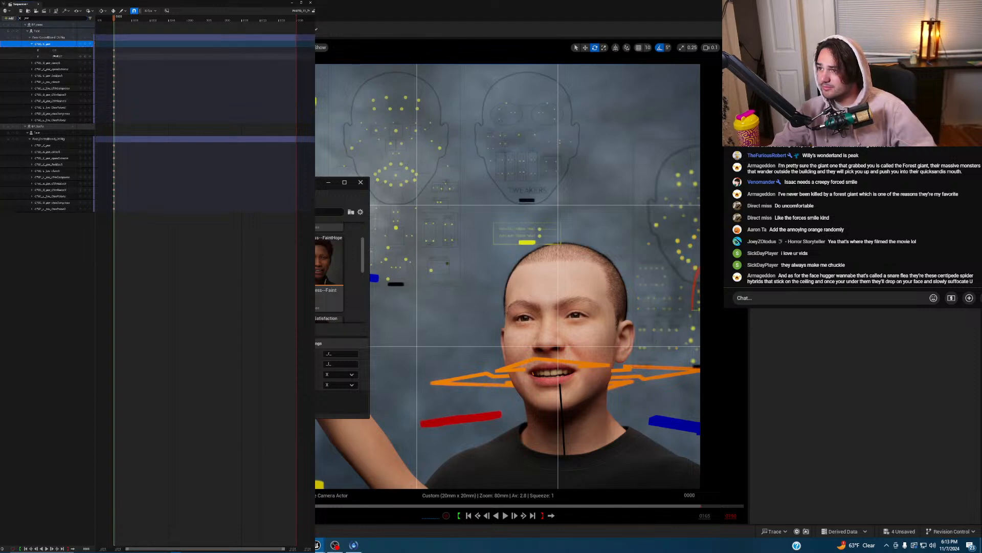
drag(55, 57, 49, 56)
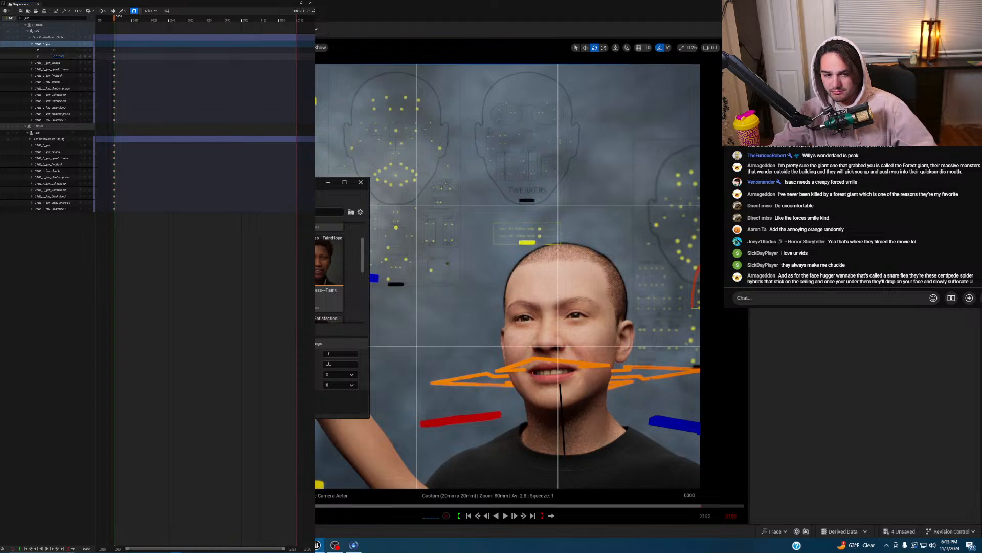
click(85, 57)
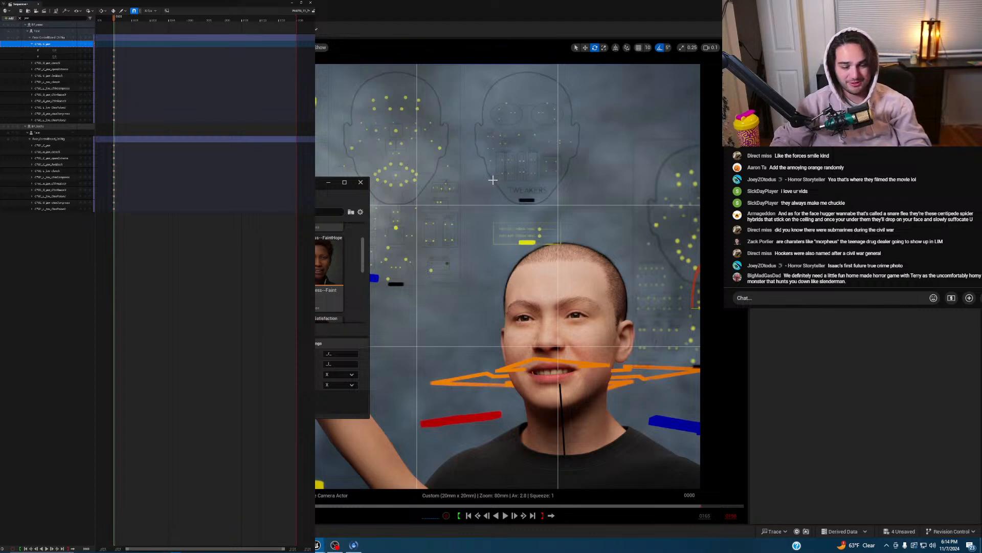
- Close the floating Control Rig Pose window
click(326, 185)
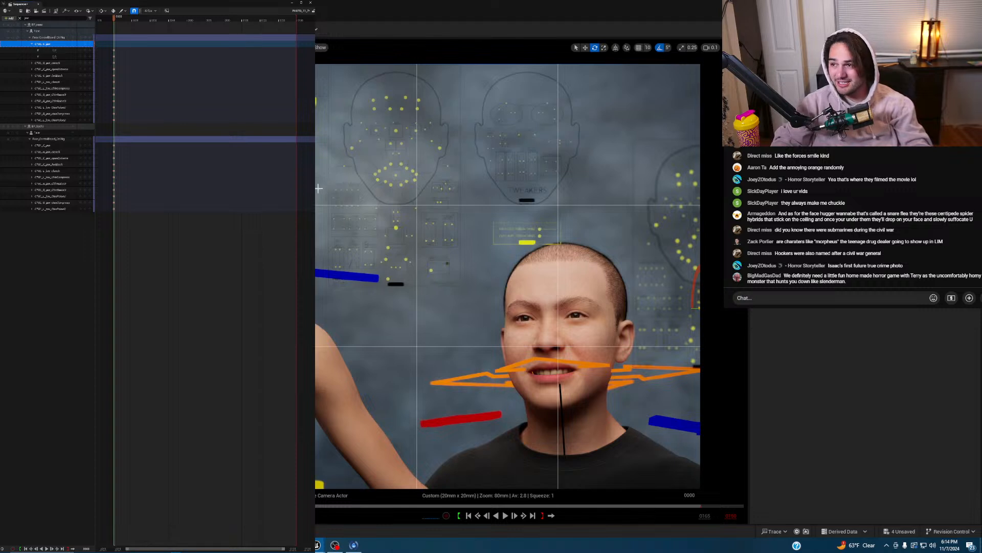
- Clear the jaw filter, release the camera-cut lock, and collapse BP_Sasha's controls
click(20, 19)
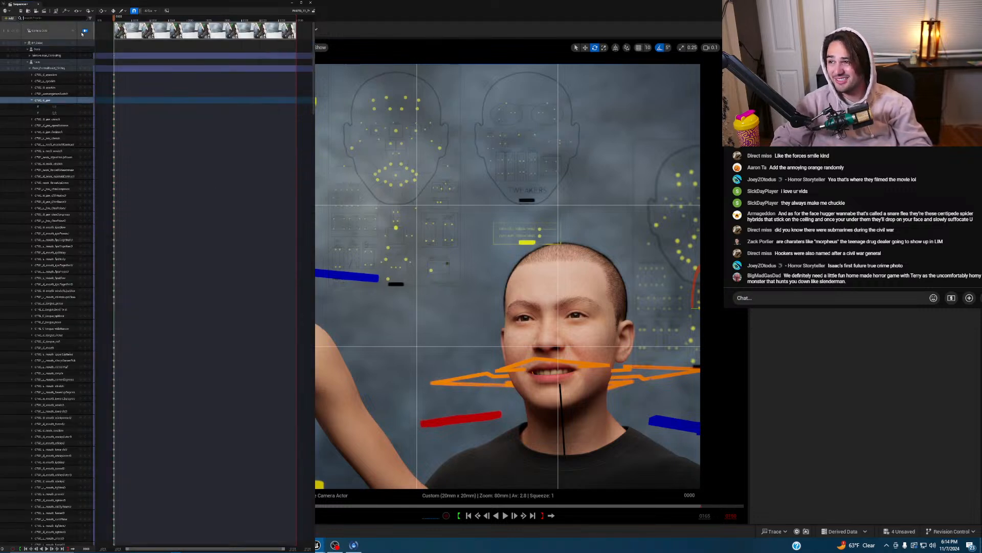
click(85, 31)
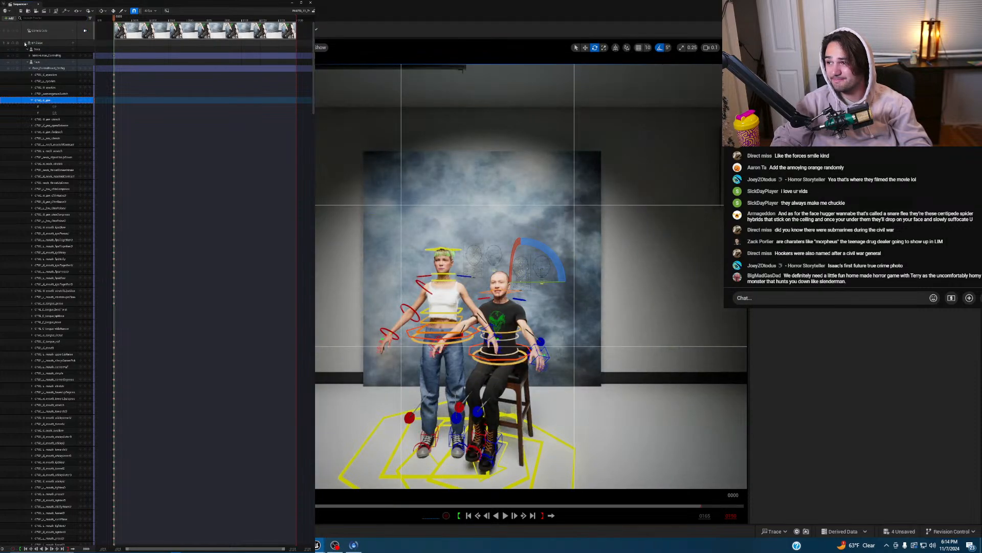
click(26, 43)
click(26, 49)
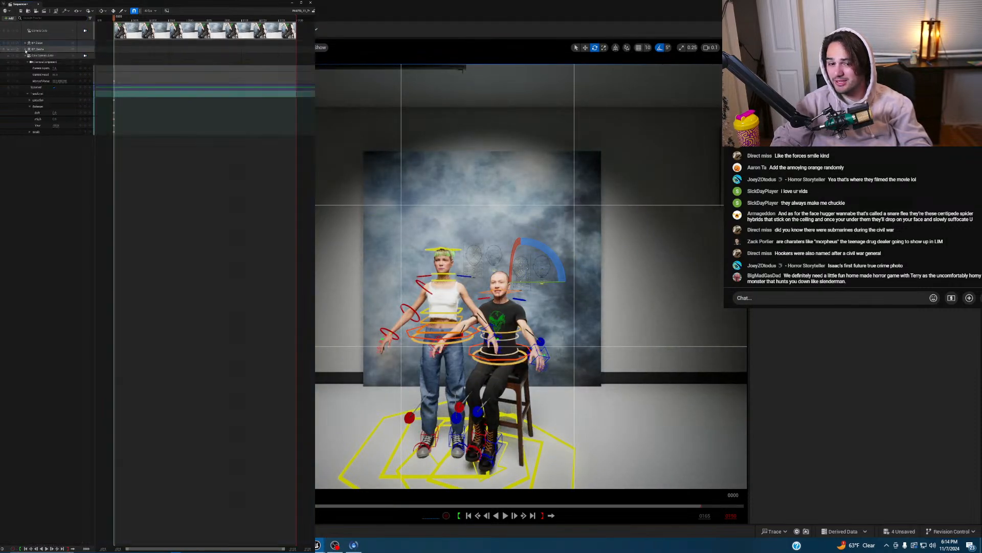
click(85, 55)
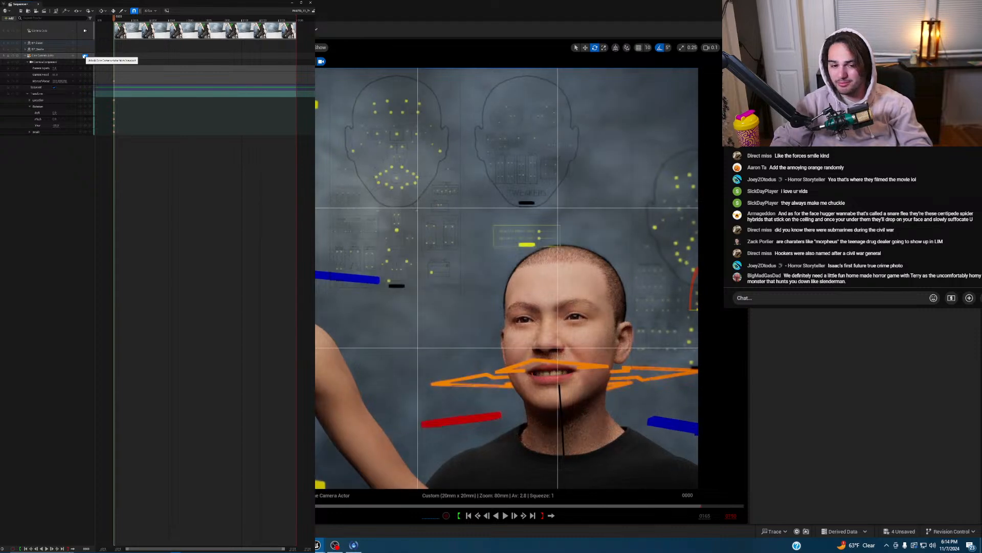
click(85, 55)
- Select the Cine Camera Actor with the move tool, then BP_Sasha's Transform track
click(52, 51)
click(52, 56)
key(w)
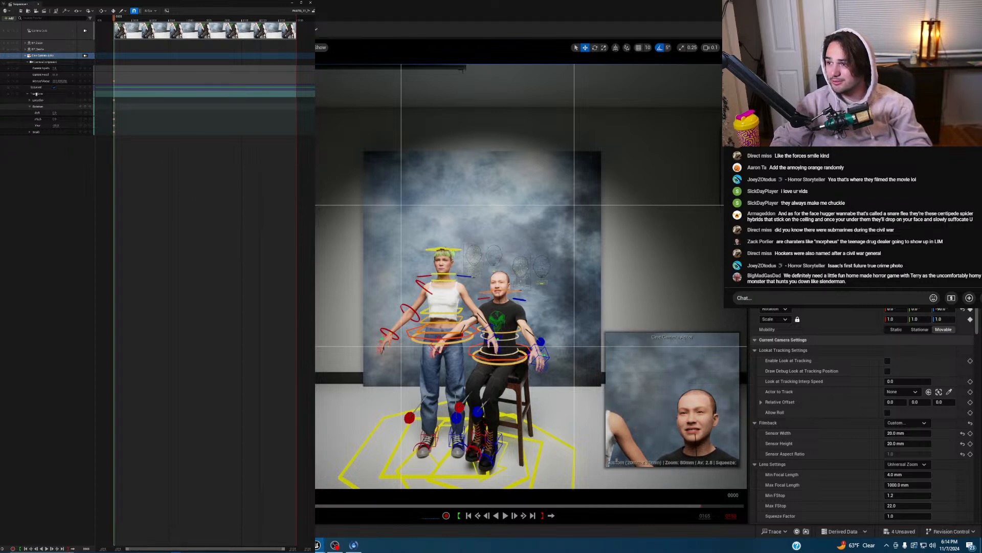
click(26, 49)
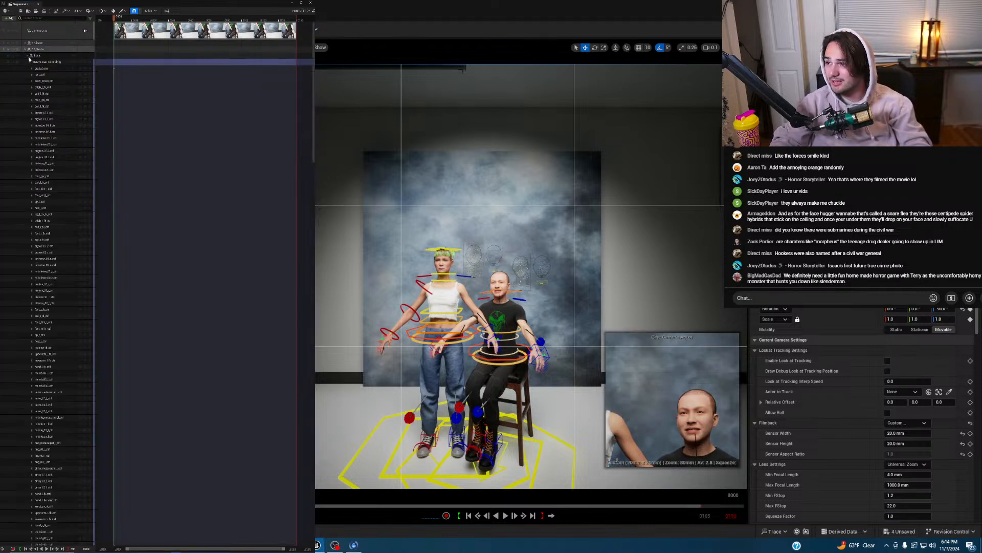
click(28, 56)
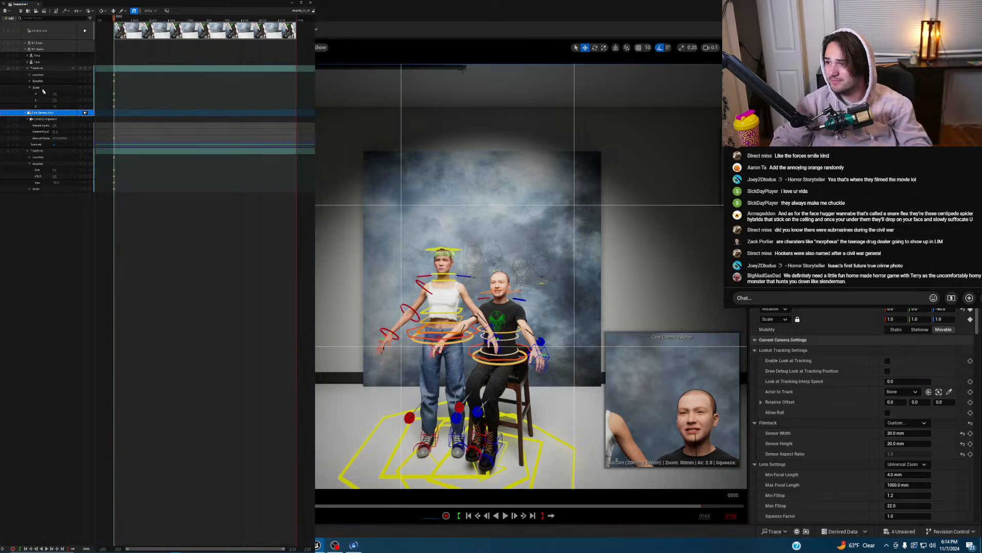
click(39, 68)
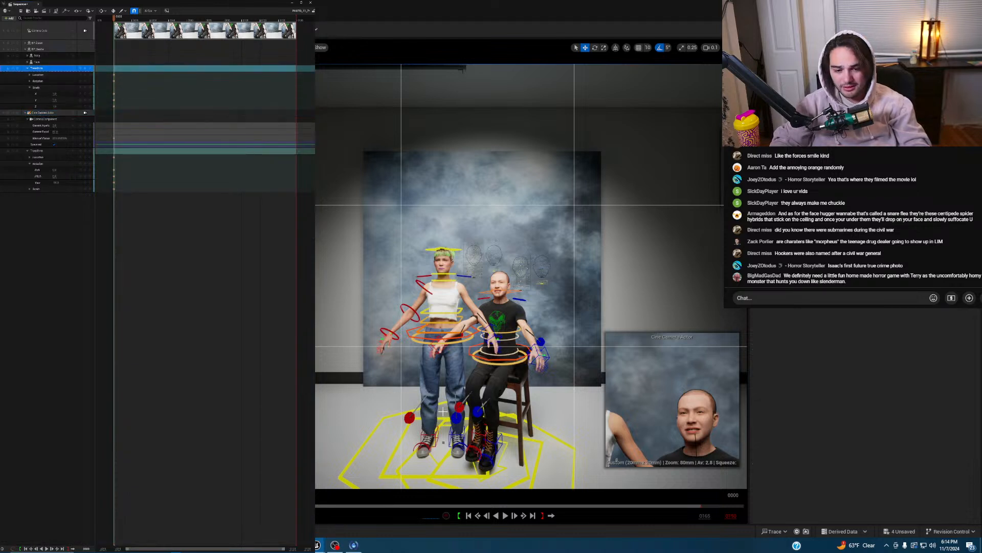
click(326, 121)
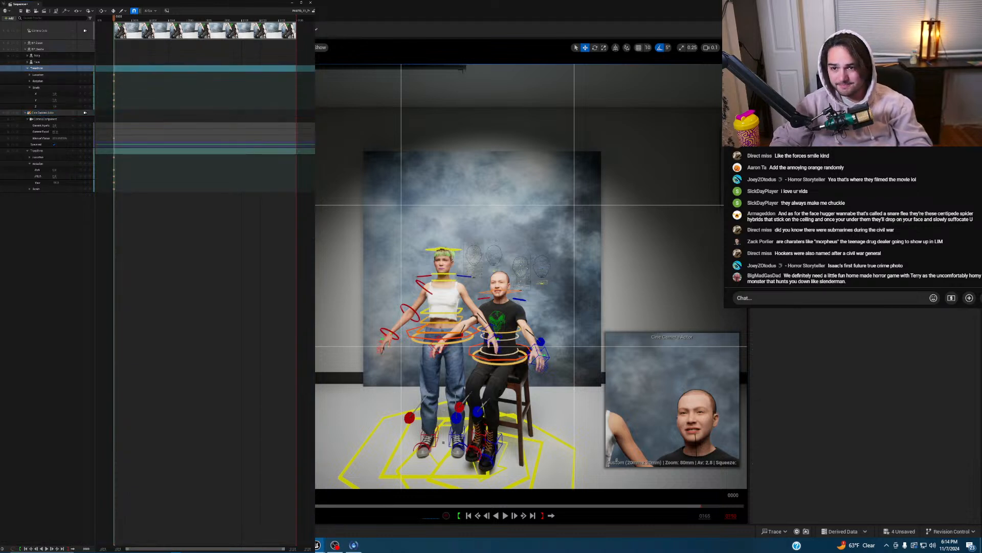
- Outside Animation mode, move the green-haired woman to stand behind the seated man
key(shift+1)
click(341, 309)
right_drag(519, 322, 499, 335)
drag(381, 374, 424, 373)
right_drag(501, 332, 525, 358)
scroll(486, 348, up, 3)
drag(348, 417, 371, 397)
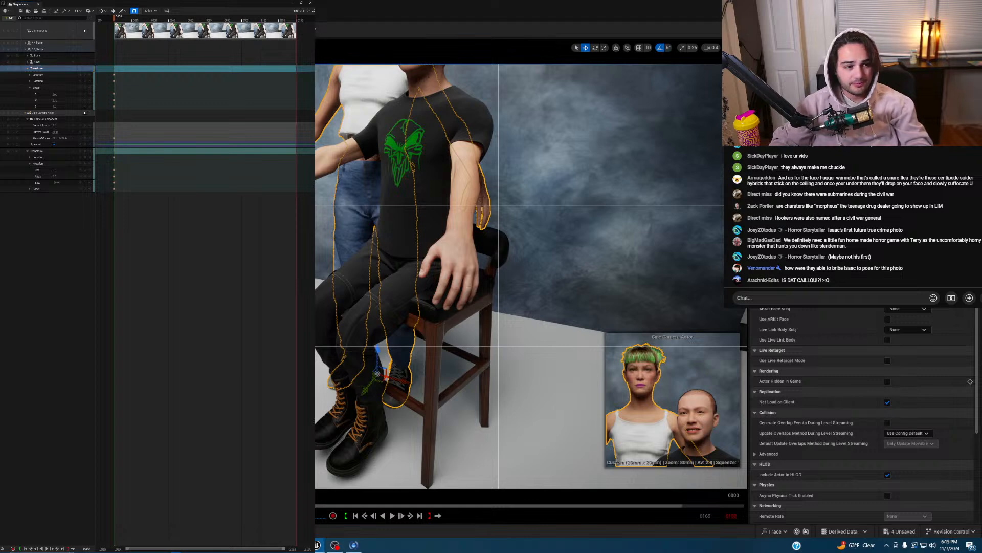
key(shift+8)
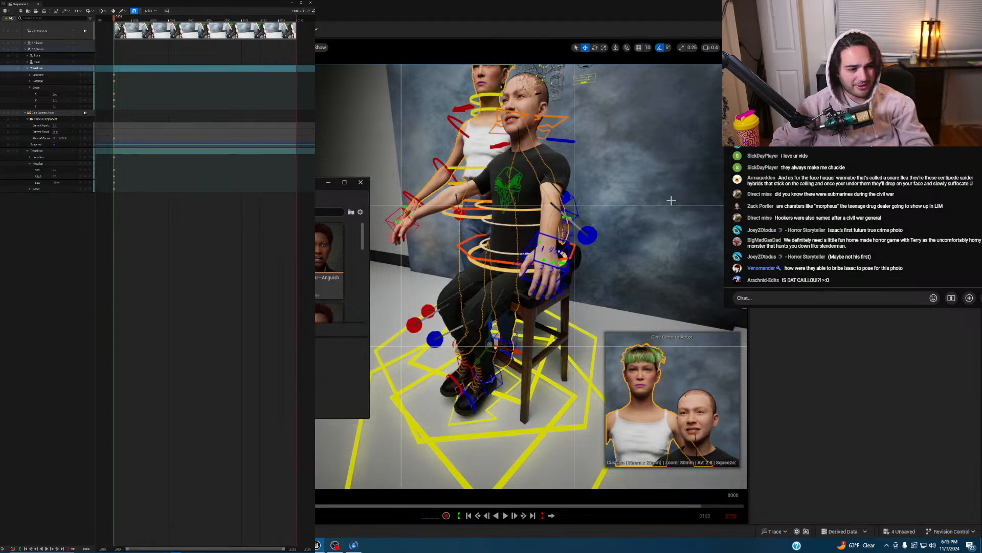
- Orbit and fly closer to the two figures, minimizing the pose window
alt+drag(671, 201, 352, 163)
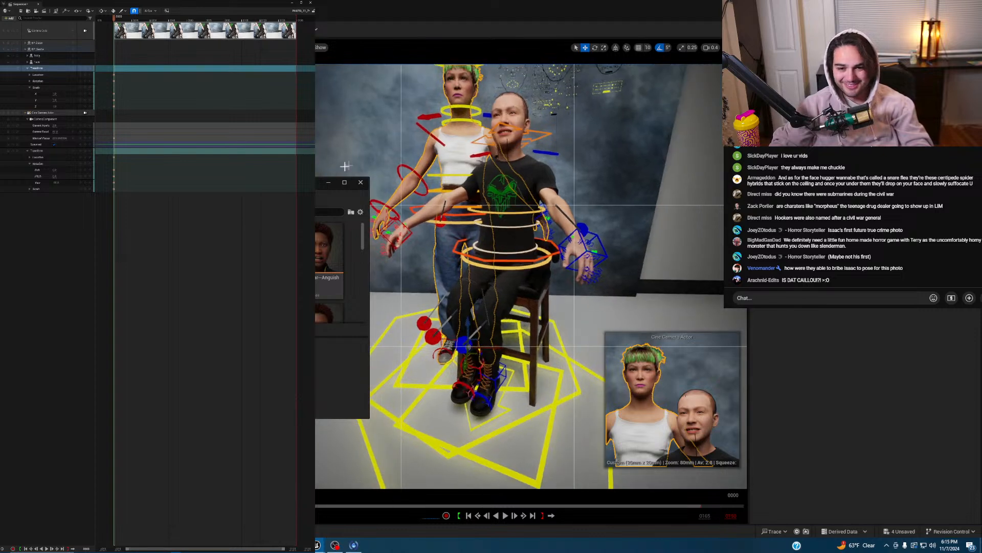
click(328, 183)
right_drag(457, 227, 476, 224)
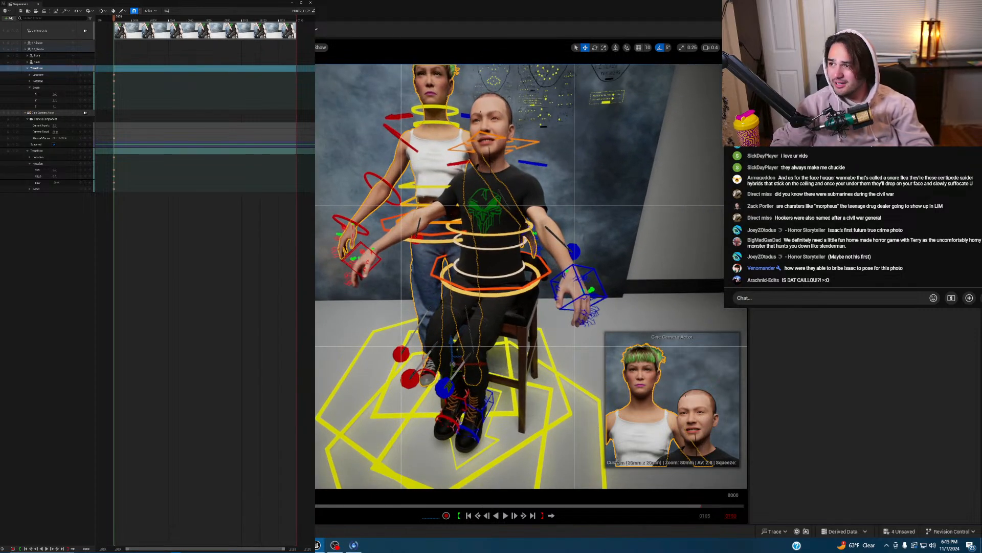
click(38, 56)
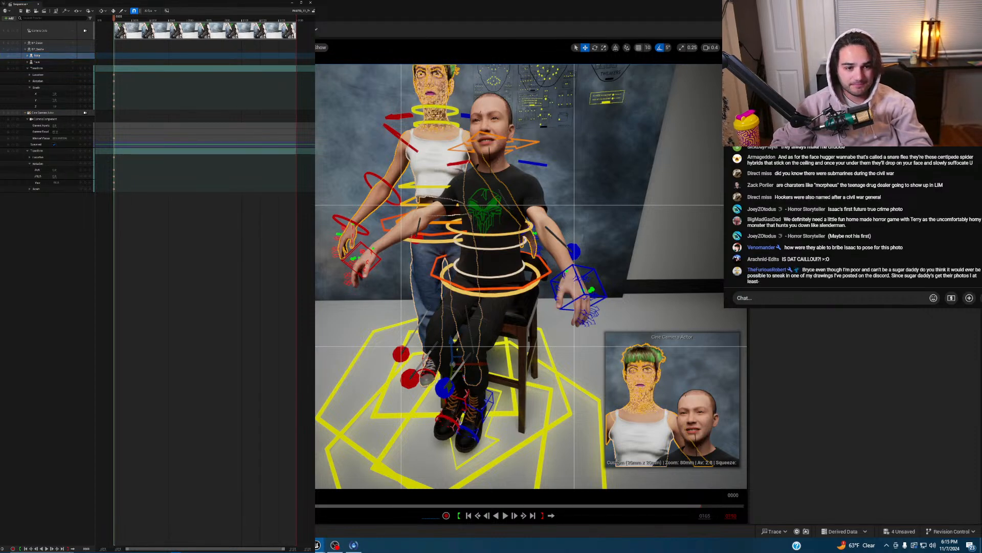
key(Escape)
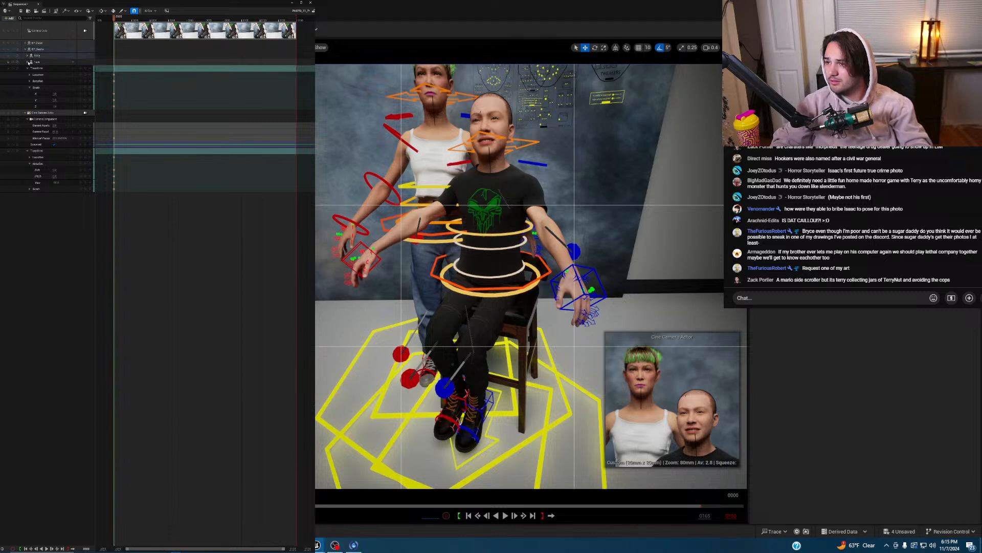
- Check the woman's Face track at frame 4, then return the playhead to frame 0
click(120, 19)
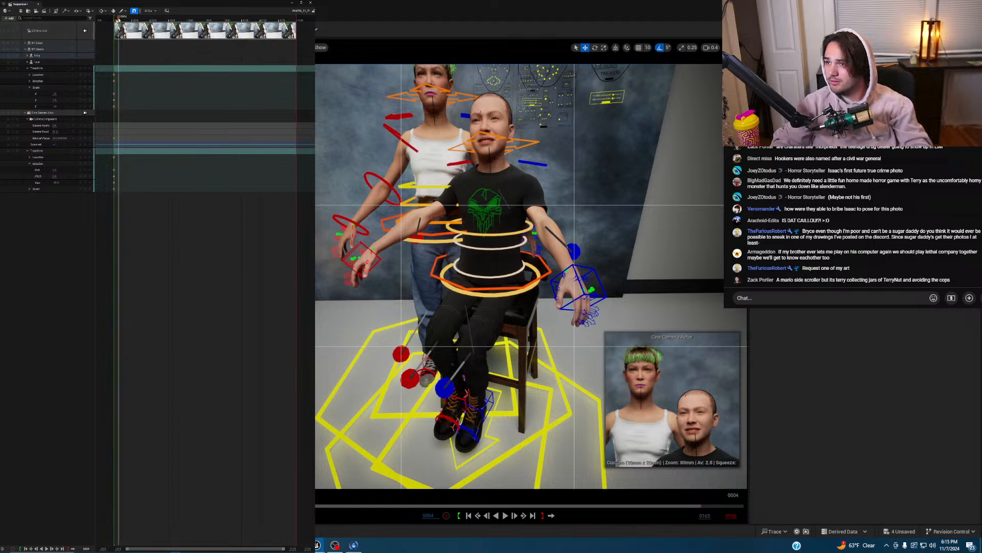
click(28, 62)
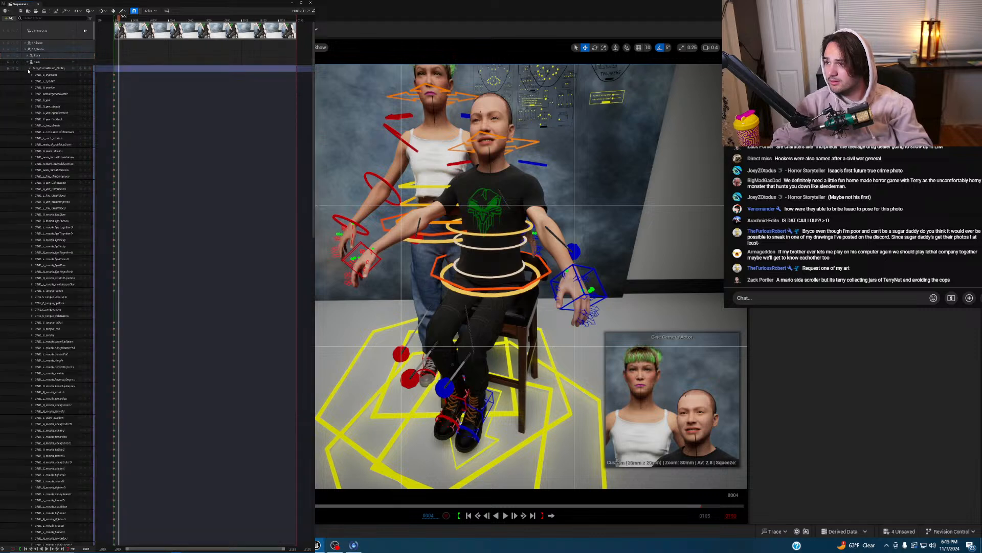
click(30, 68)
key(comma)
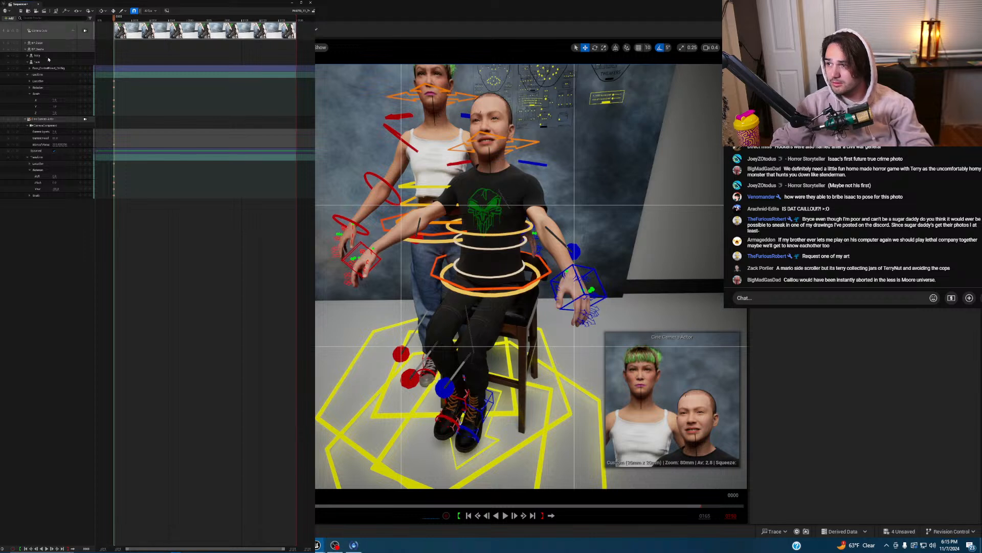
- Move the playhead to frame 9, save the two modified items, and fly closer to the figures
click(124, 20)
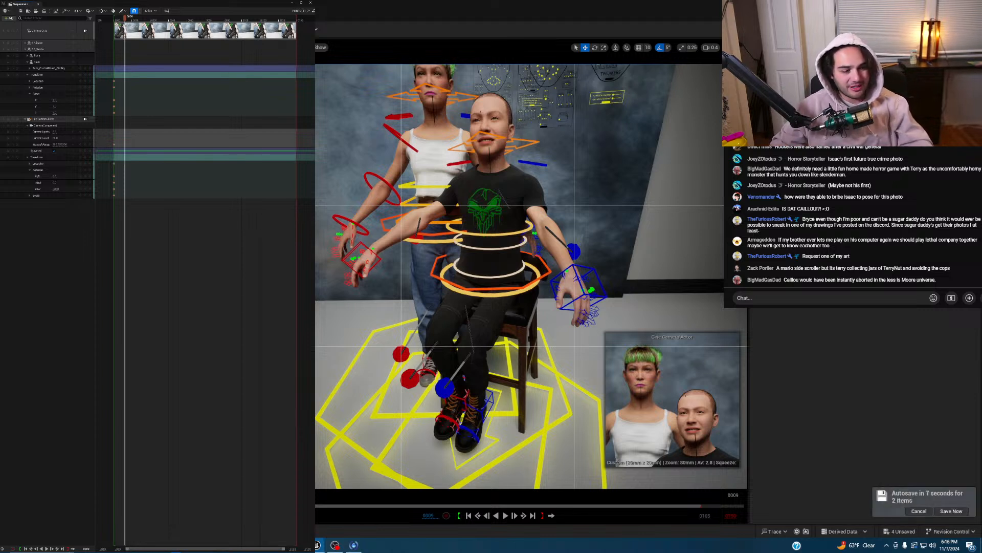
click(951, 511)
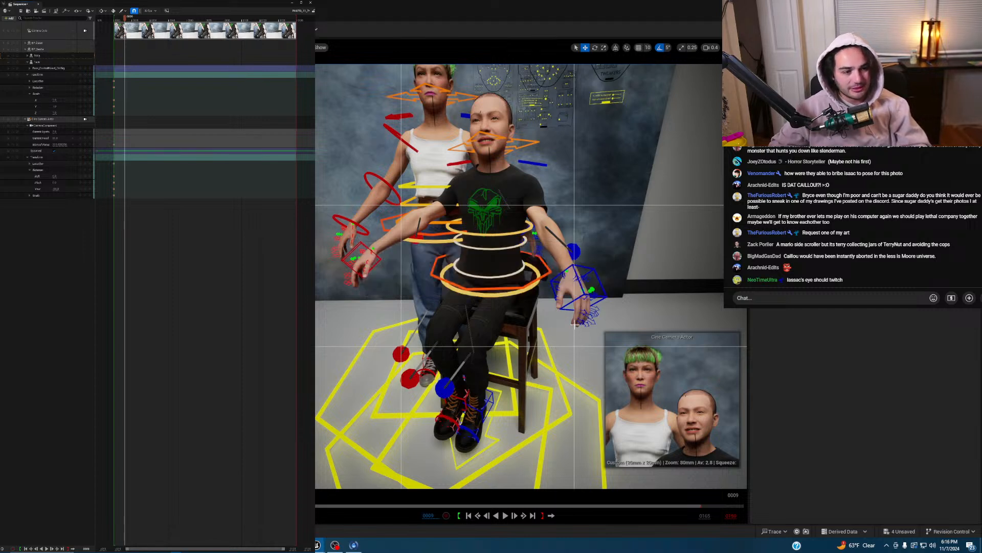
right_drag(505, 299, 389, 283)
key(w)
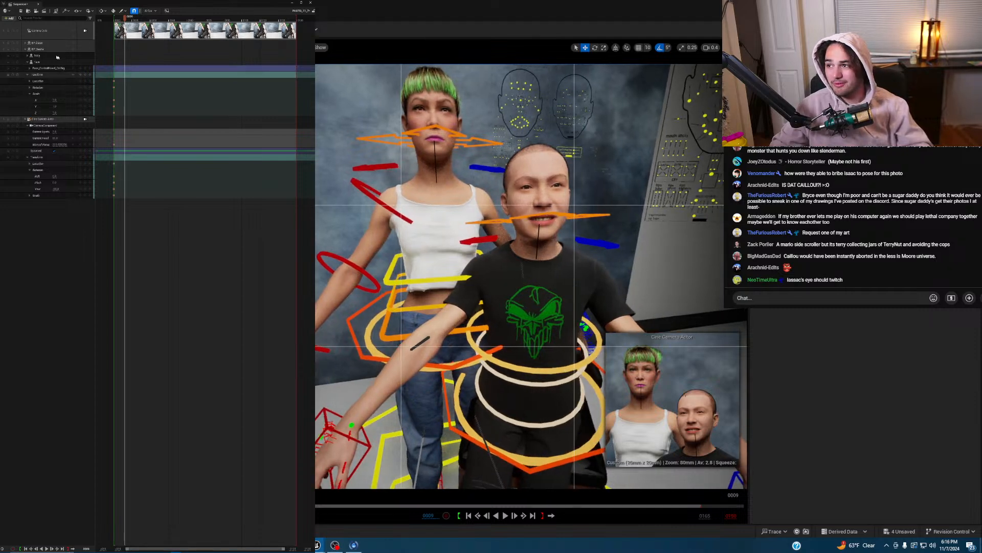
- Select and then deselect the woman's character track, and fly the view toward the bald man
click(113, 81)
click(51, 50)
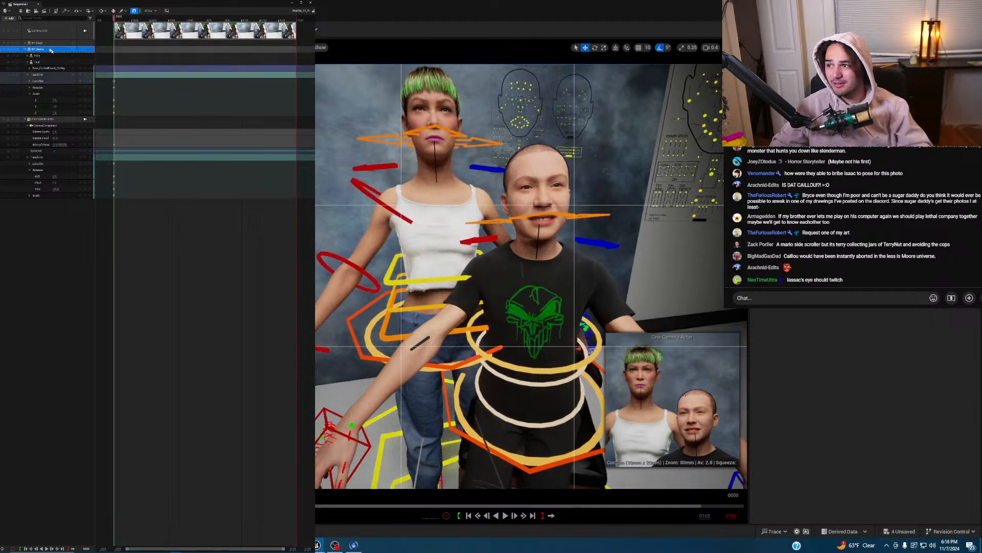
key(Escape)
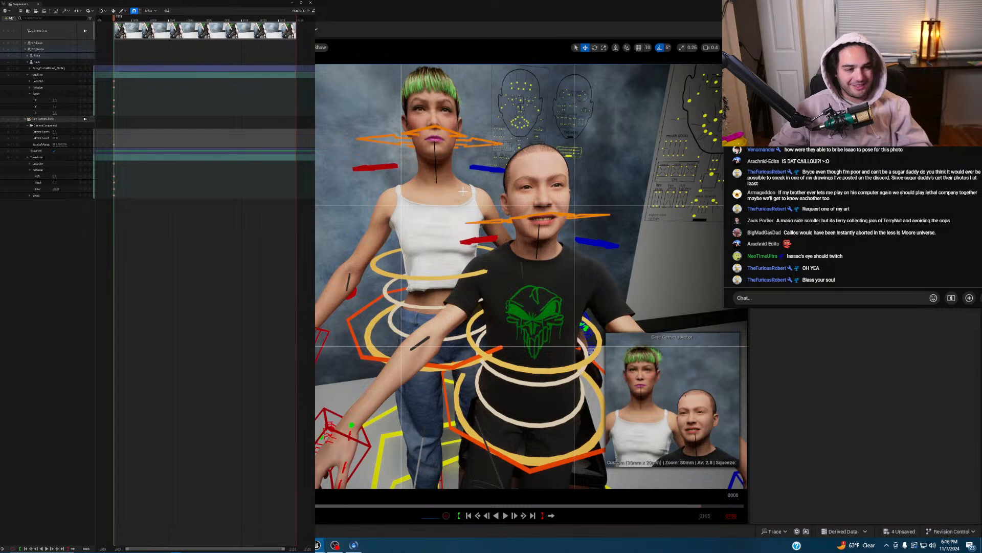
key(w)
right_drag(494, 193, 554, 99)
scroll(495, 193, down, 1)
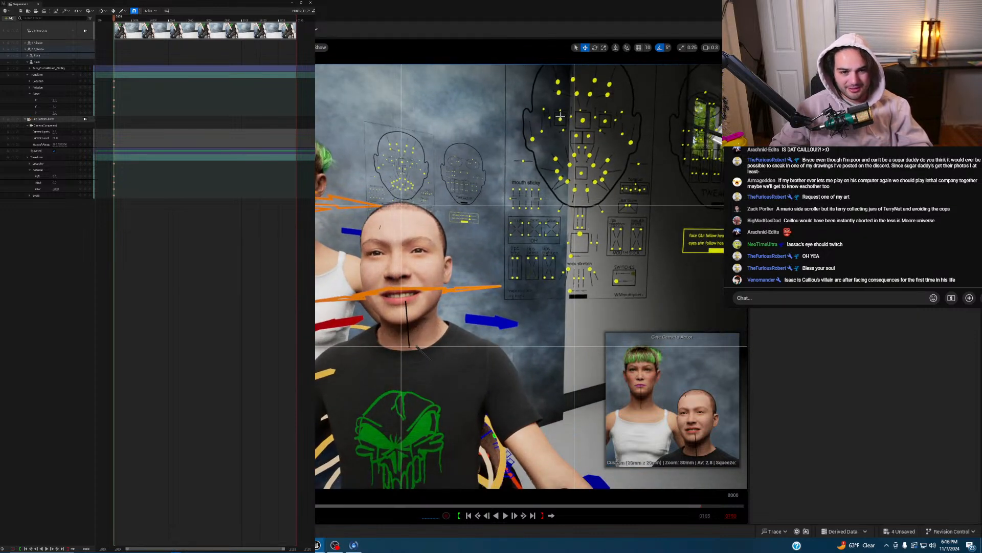
- Select a control on the wall face board and fly in close to the board
click(560, 118)
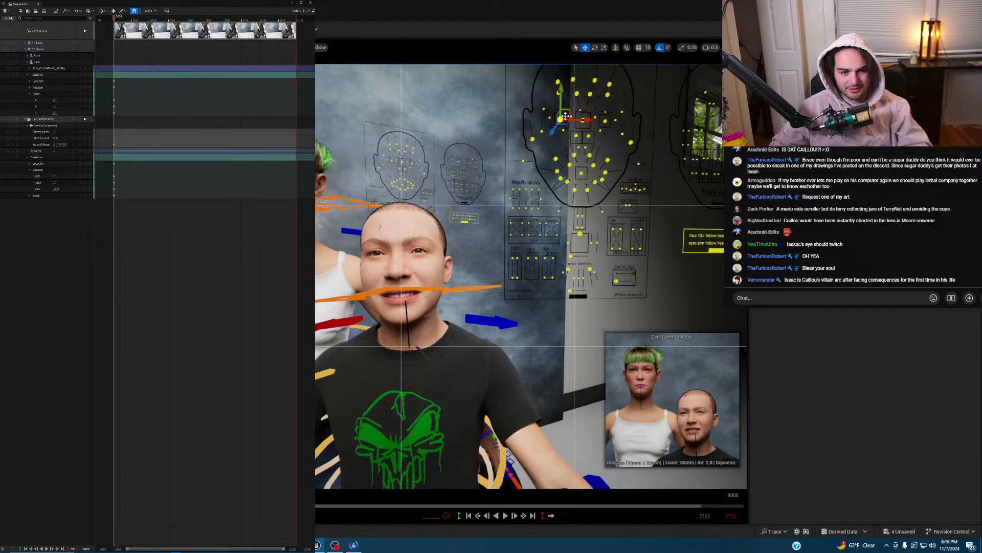
key(w)
mouse_move(637, 127)
right_down()
mouse_move(654, 124)
mouse_move(642, 126)
right_up()
scroll(642, 125, down, 1)
key(s)
key(w)
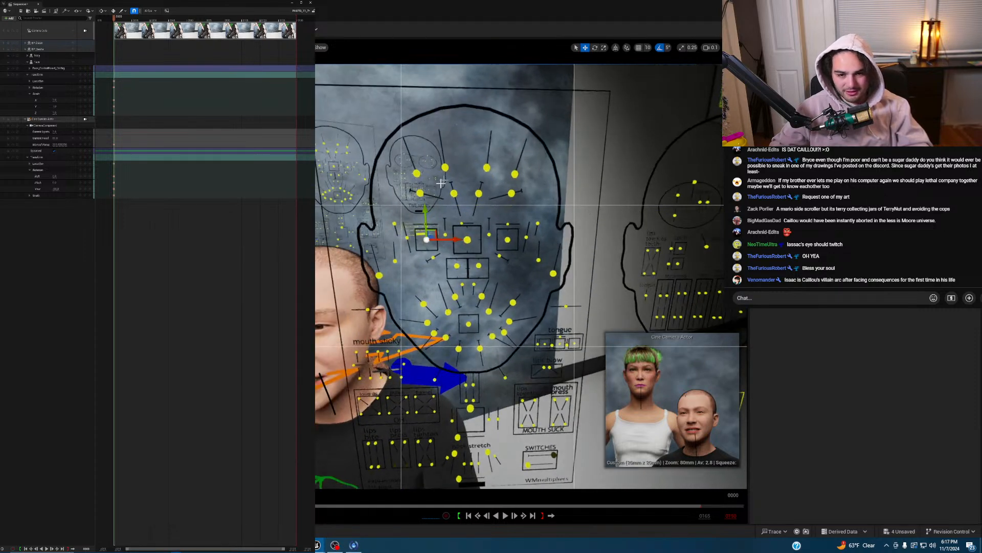
- Nudge a small facial control down, undo that move, then raise another control slightly
click(407, 239)
drag(412, 259, 418, 261)
key(ctrl+z)
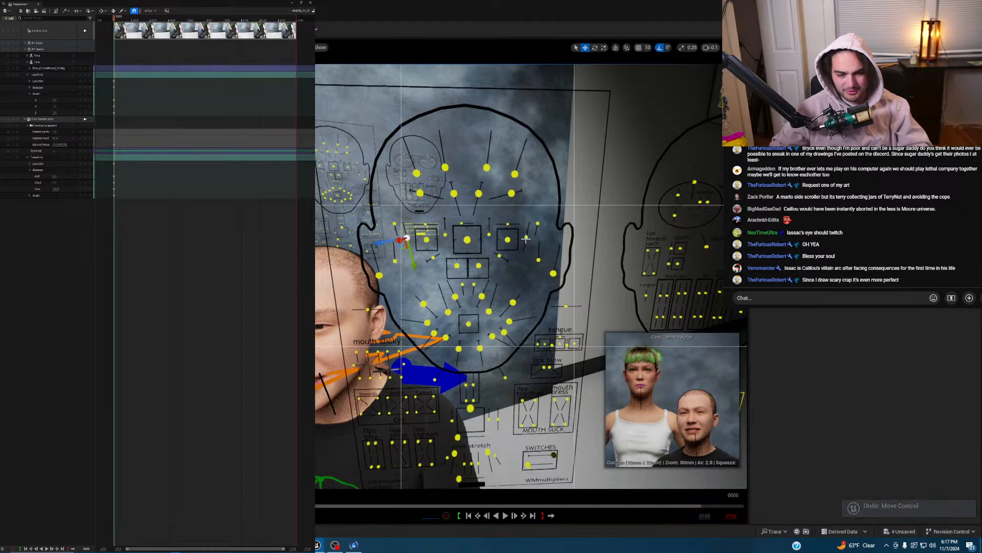
click(527, 238)
click(527, 238)
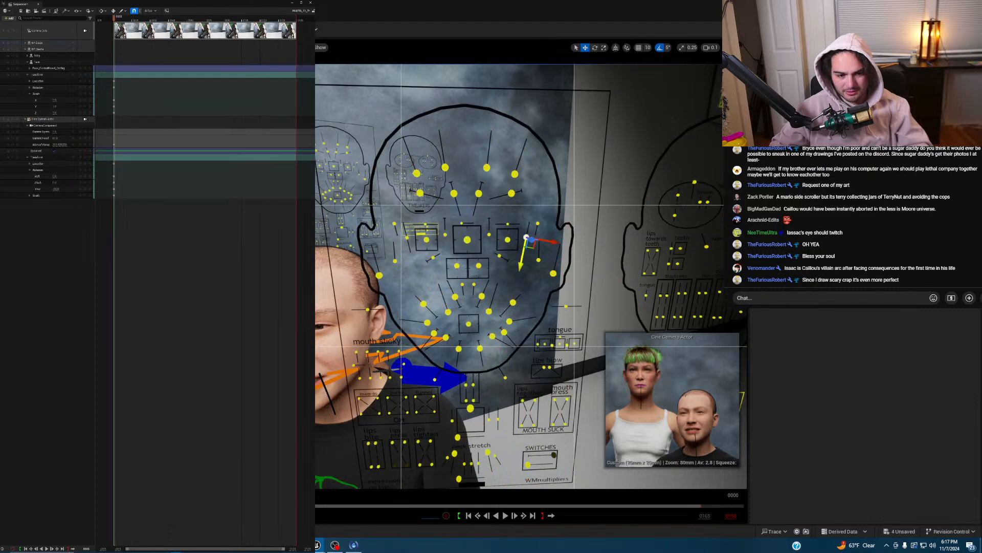
drag(522, 261, 523, 259)
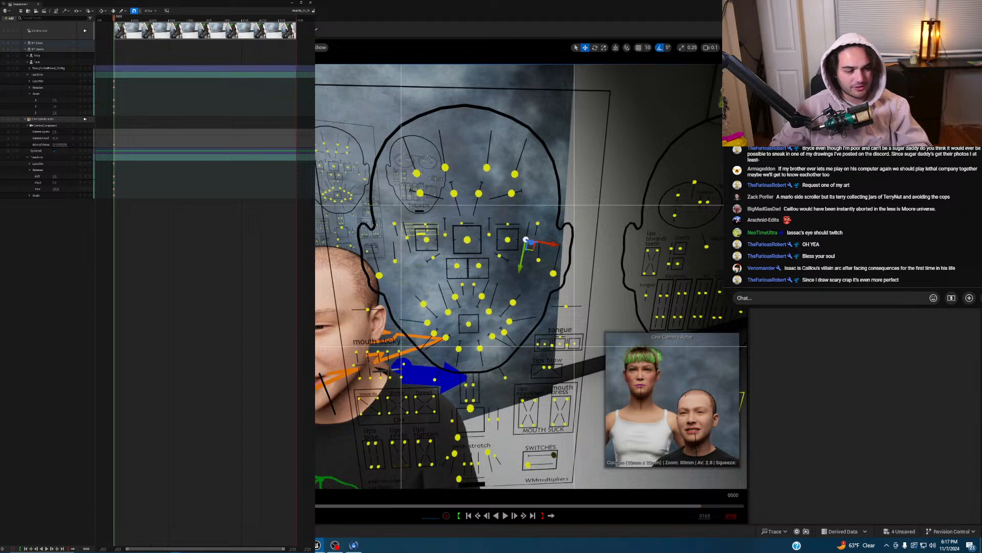
key(s)
right_drag(545, 183, 525, 198)
key(w)
scroll(430, 183, up, 1)
- With rotation snap off, turn and tilt the woman's head toward the bald man, then expand Body's controls
key(s)
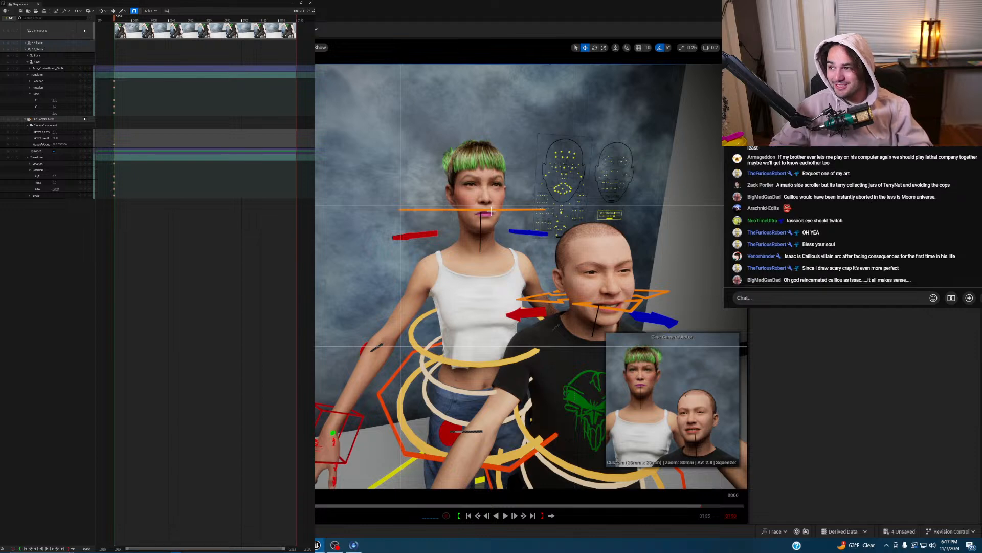
click(532, 230)
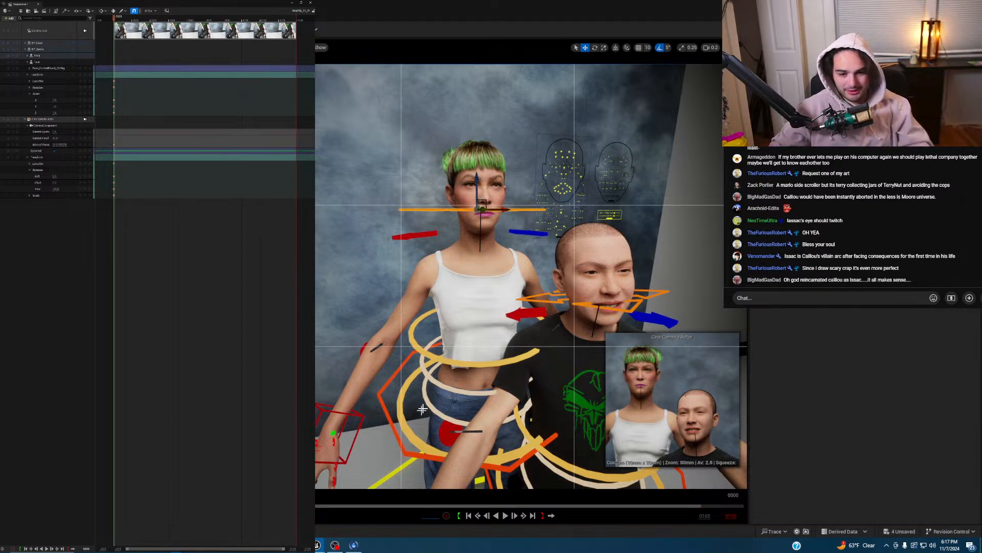
key(e)
click(659, 50)
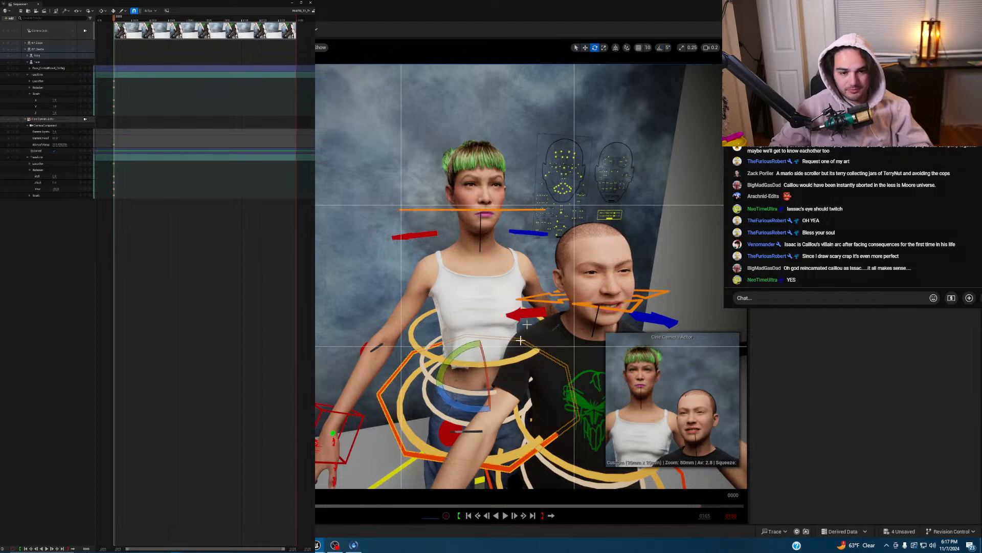
drag(486, 369, 499, 399)
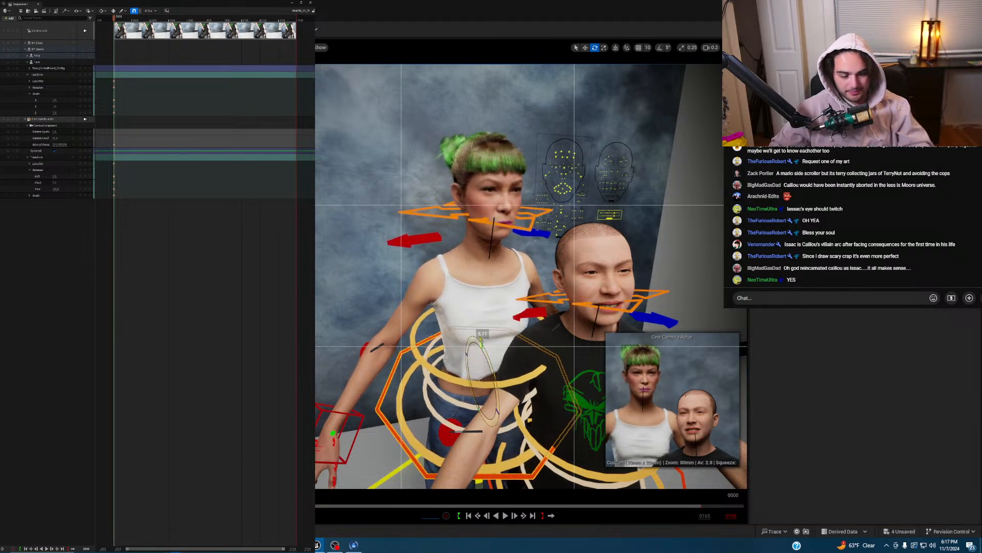
drag(456, 360, 359, 336)
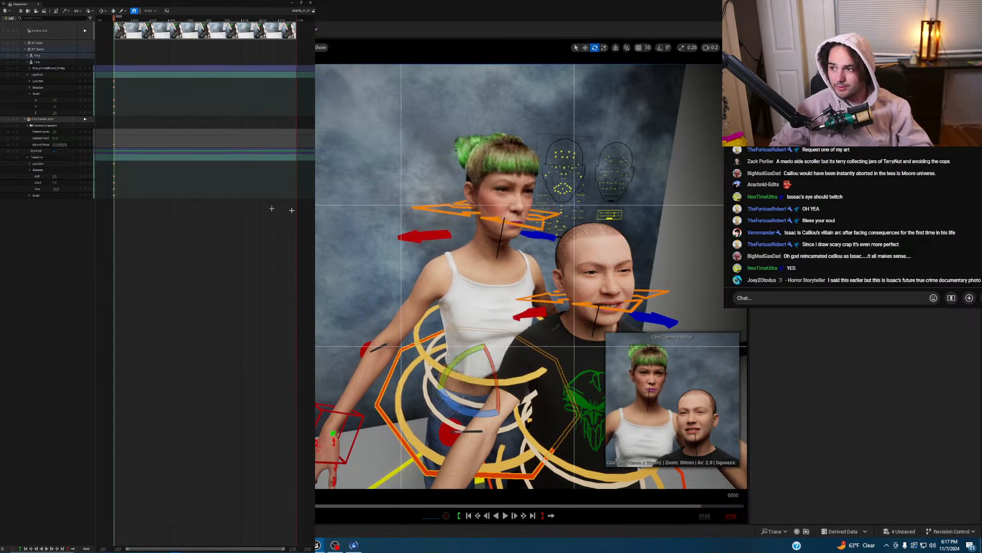
click(28, 56)
- Move the woman's left hand control up from her hip toward the man's shoulder
scroll(164, 279, down, 5)
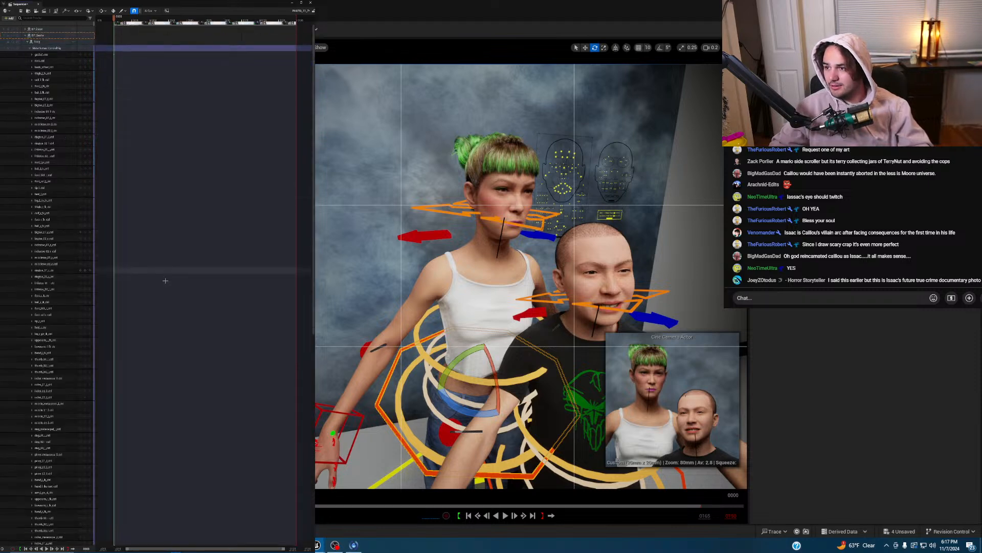
scroll(165, 280, down, 3)
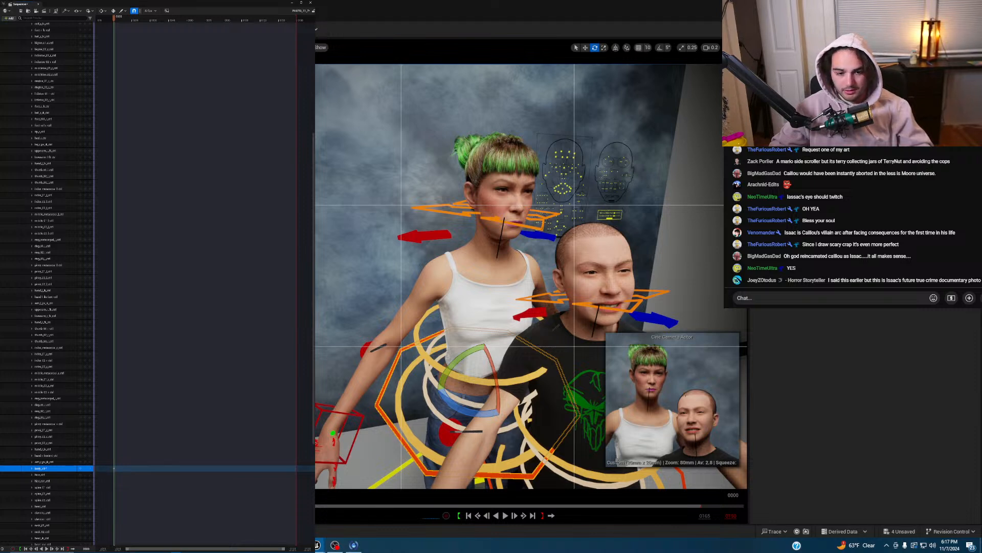
click(355, 410)
key(w)
drag(318, 430, 443, 432)
drag(456, 387, 467, 274)
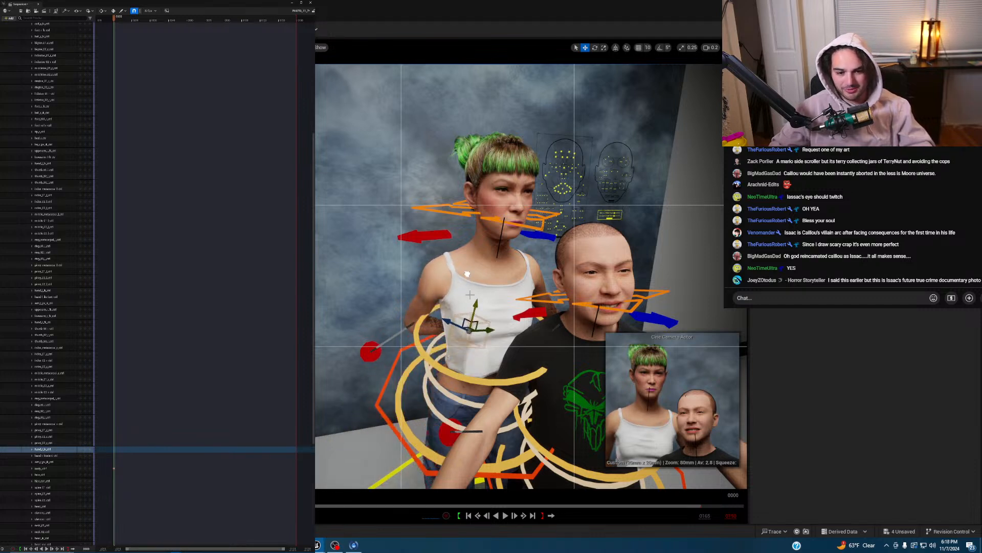
drag(494, 331, 525, 320)
- Rotate the left hand so it lies flat on the man's shoulder
key(e)
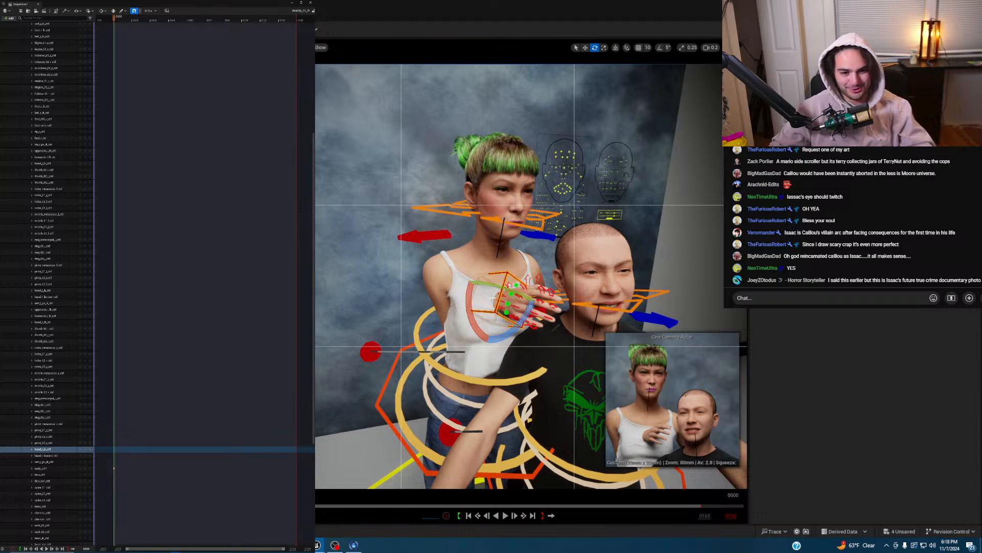
drag(471, 312, 513, 323)
key(w)
key(w)
right_drag(568, 318, 566, 329)
scroll(570, 324, up, 1)
key(w)
key(s)
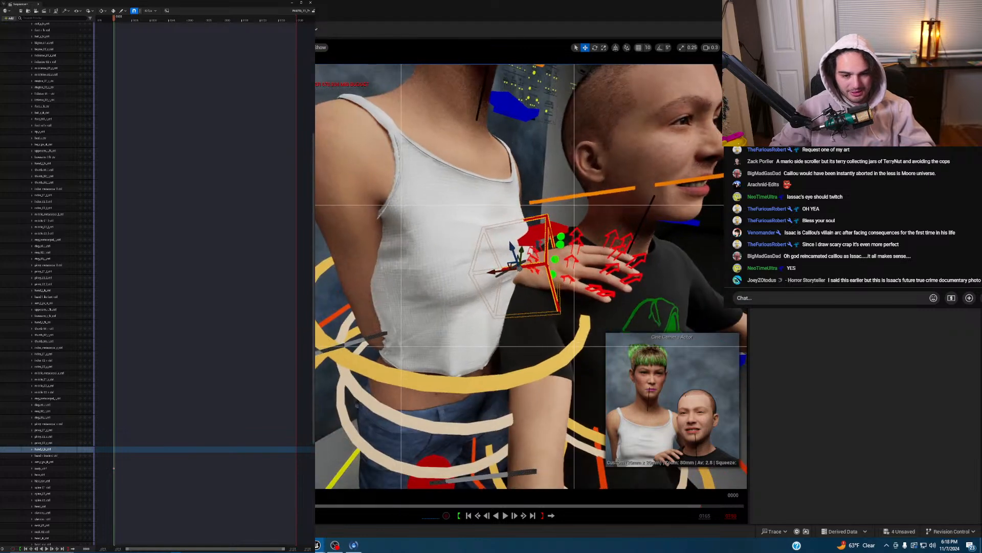
drag(489, 270, 462, 268)
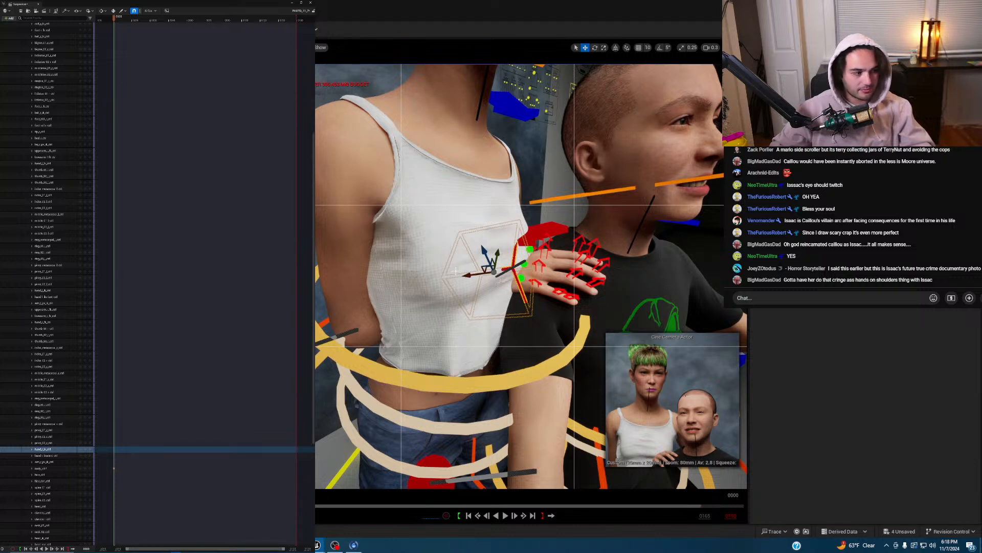
- Select body_ctrl and shift the woman's body back and to the left
click(86, 450)
click(84, 468)
right_drag(427, 378, 441, 393)
key(s)
drag(473, 324, 469, 289)
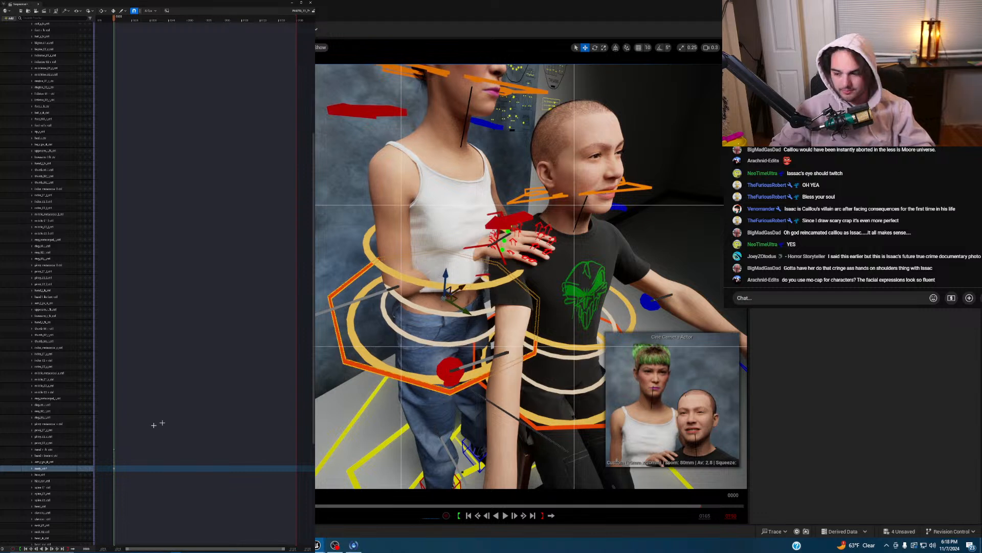
- Key body_ctrl, then raise the right arm's pole-vector control and key arm_r_pv_ik_ctrl
click(86, 469)
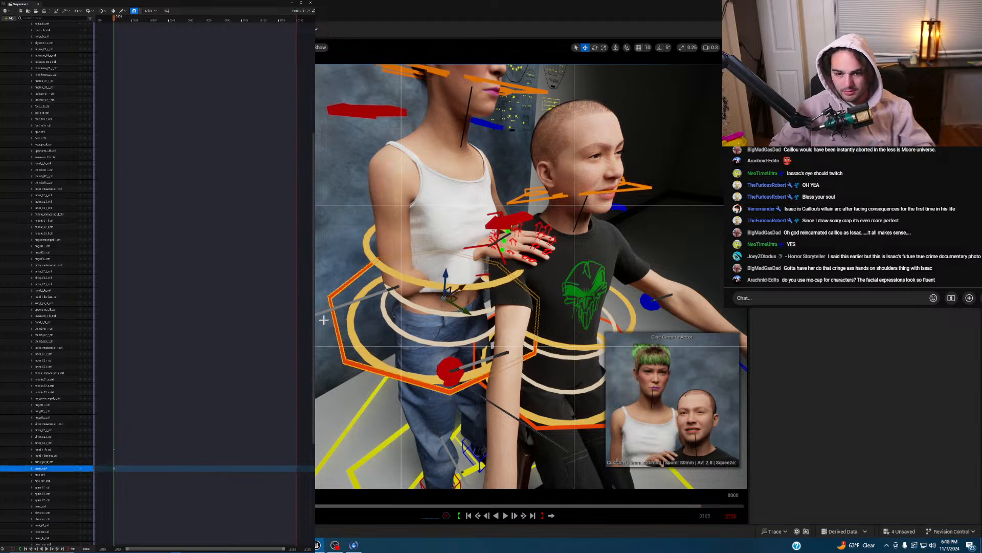
click(51, 462)
drag(300, 318, 299, 225)
mouse_move(368, 221)
right_down()
mouse_move(405, 220)
mouse_move(368, 221)
right_up()
drag(370, 221, 323, 296)
right_drag(351, 351, 307, 364)
drag(421, 229, 422, 207)
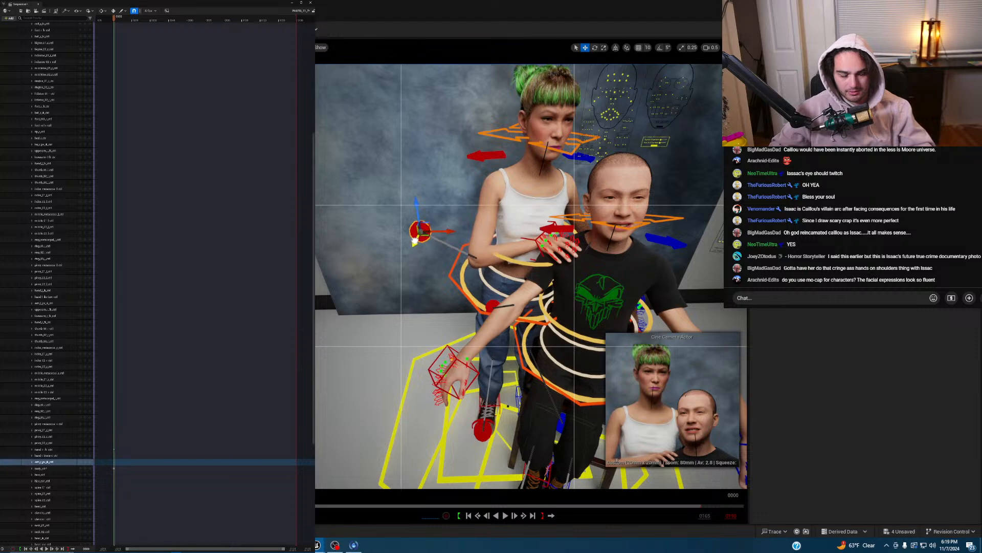
click(85, 461)
- Rotate hand_r_ik_ctrl down and left so it rests on the man's shoulder
right_drag(354, 358, 384, 348)
key(w)
scroll(389, 379, down, 3)
right_drag(416, 233, 416, 233)
key(s)
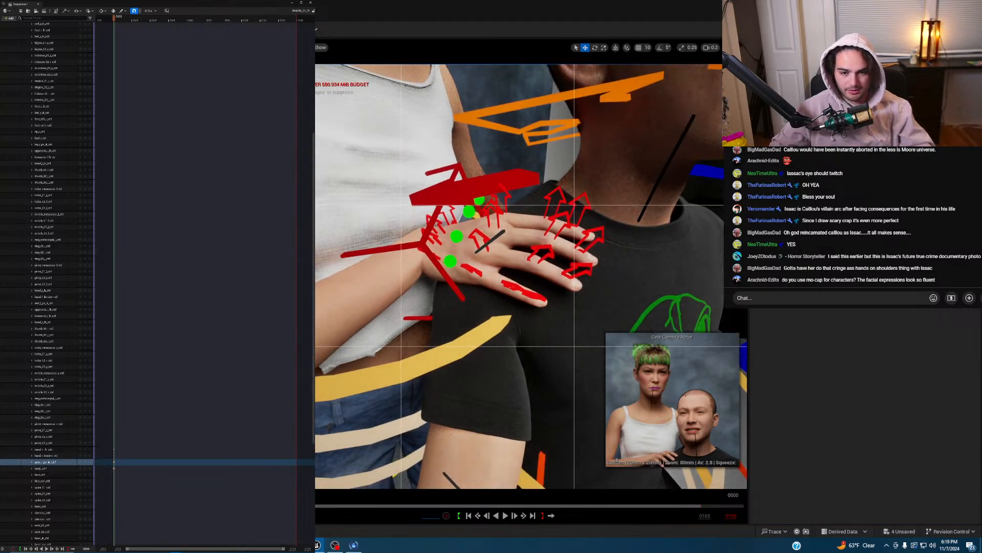
click(438, 229)
drag(468, 259, 435, 269)
drag(452, 227, 381, 259)
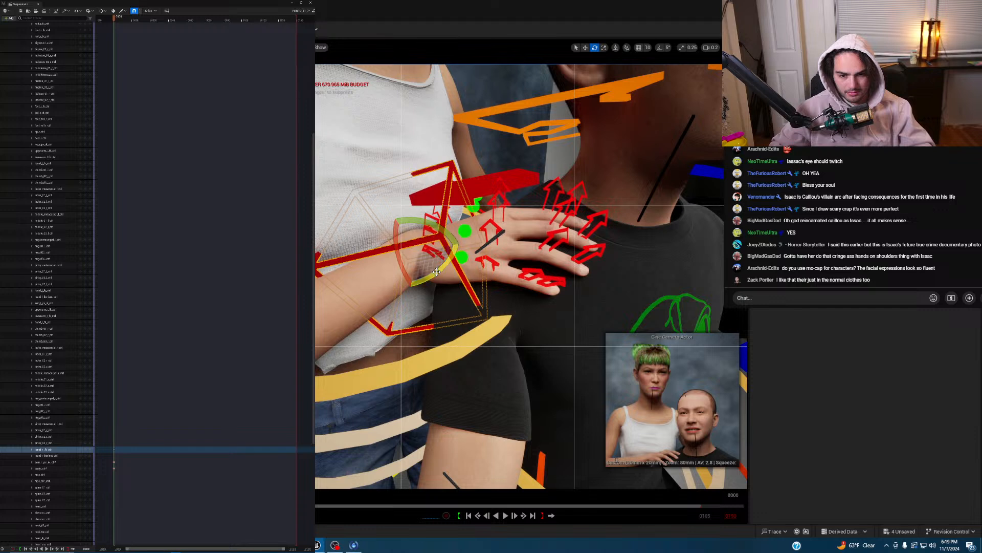
drag(437, 273, 368, 267)
click(86, 450)
right_drag(440, 297, 511, 333)
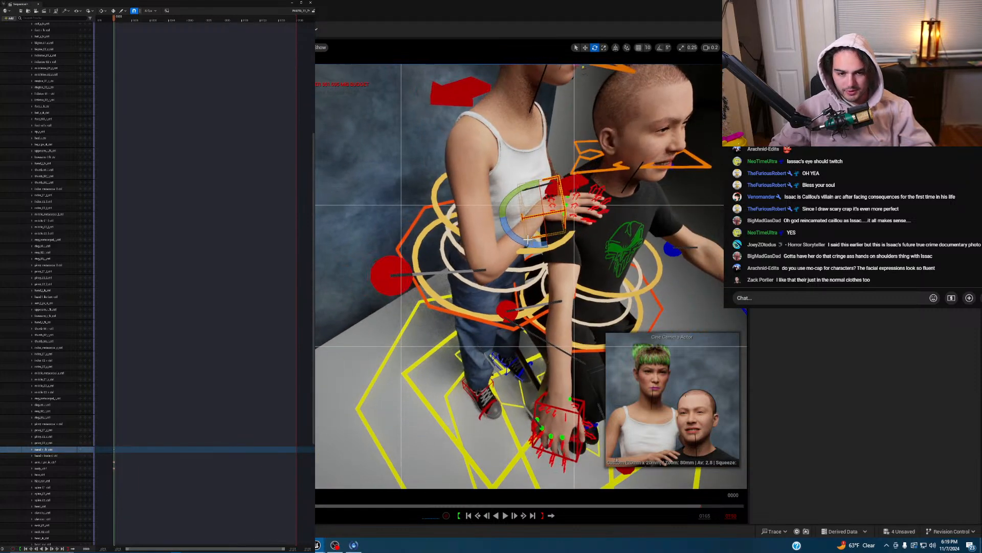
- Move the arm_pv_ik_ctrl pole vector up onto her elbow and key its track
click(390, 279)
key(w)
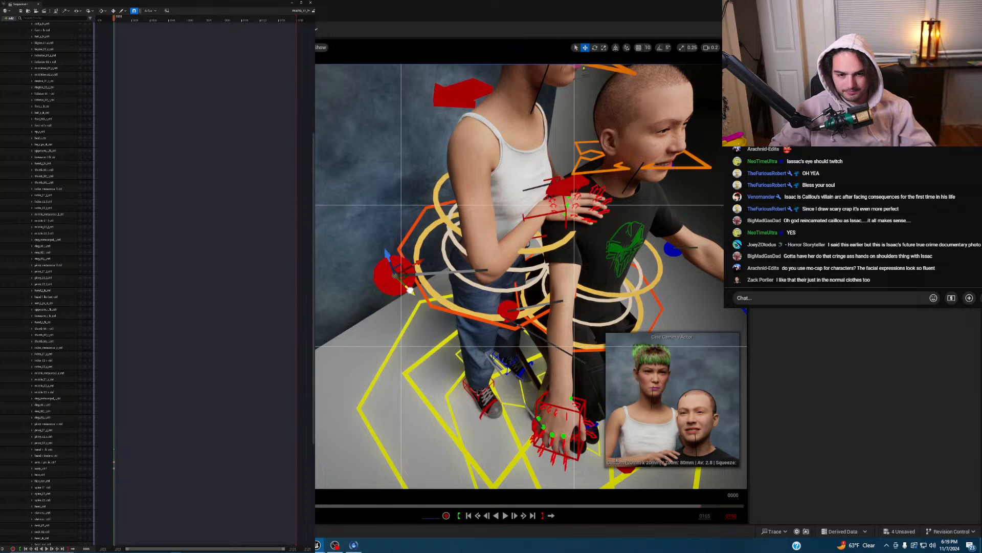
drag(427, 261, 450, 251)
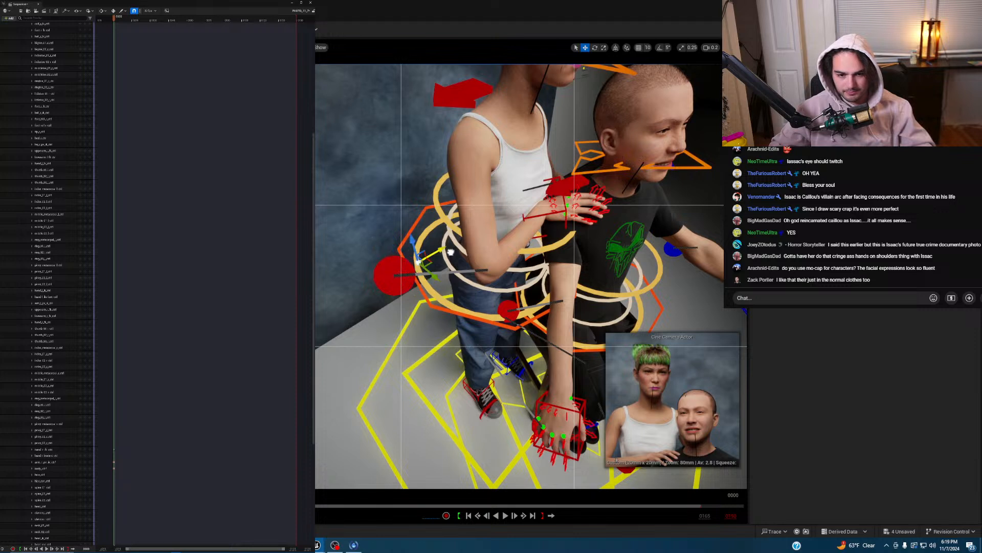
click(391, 283)
drag(423, 260, 392, 233)
click(87, 463)
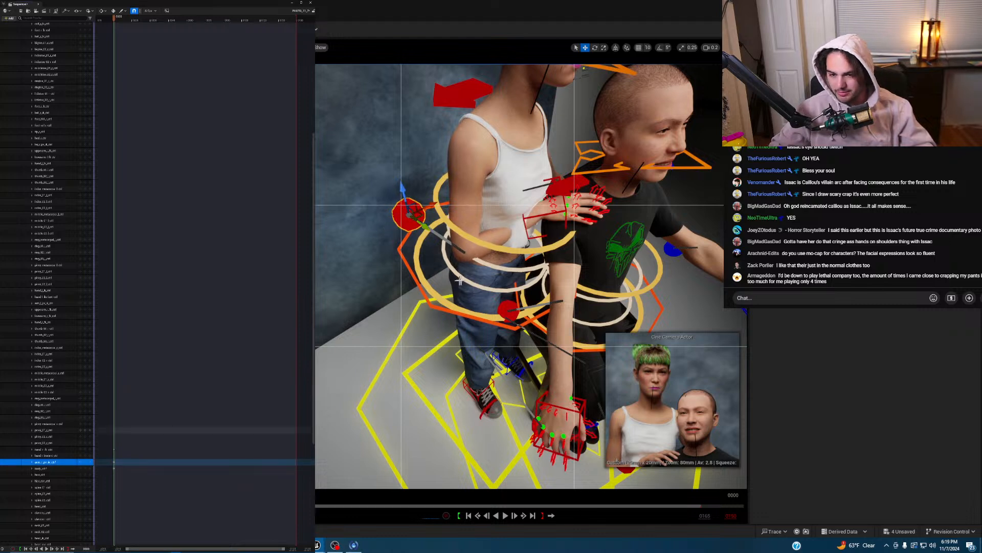
- Shift the girl's body control left and up and key the new body pose
click(493, 311)
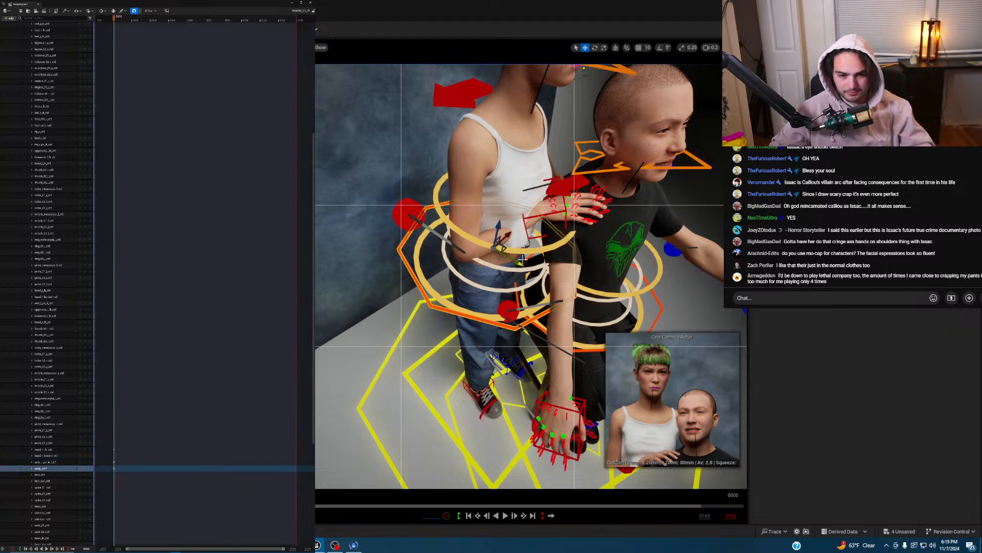
drag(520, 263, 510, 257)
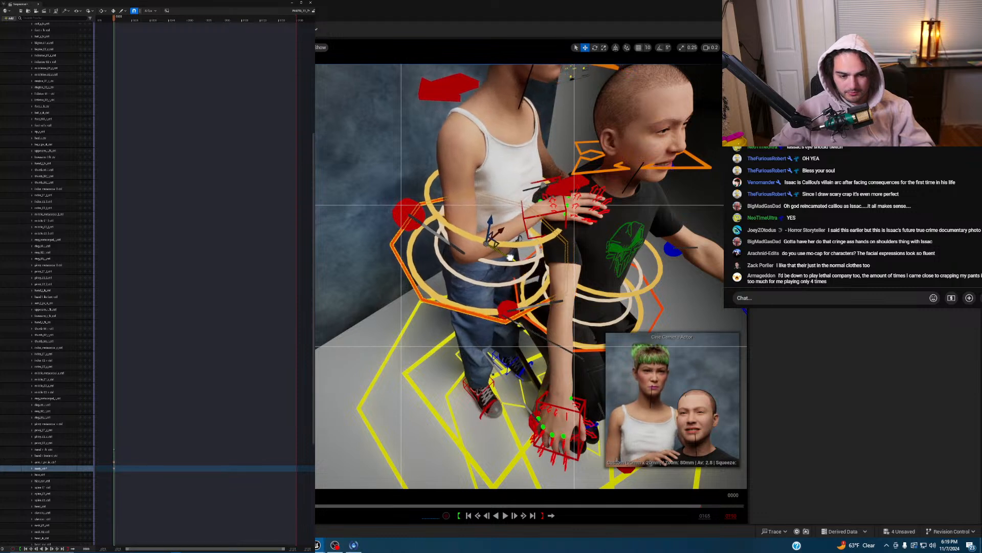
click(85, 469)
right_drag(538, 309, 567, 271)
scroll(550, 297, down, 1)
scroll(556, 276, up, 1)
- Curl the pinky finger of the hand on the boy's shoulder
click(387, 277)
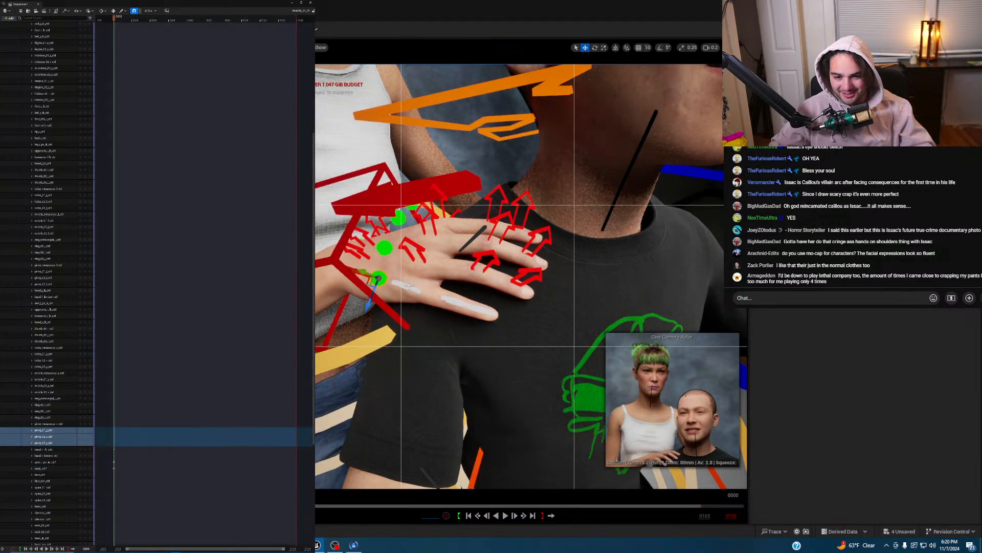
key(e)
drag(397, 281, 419, 290)
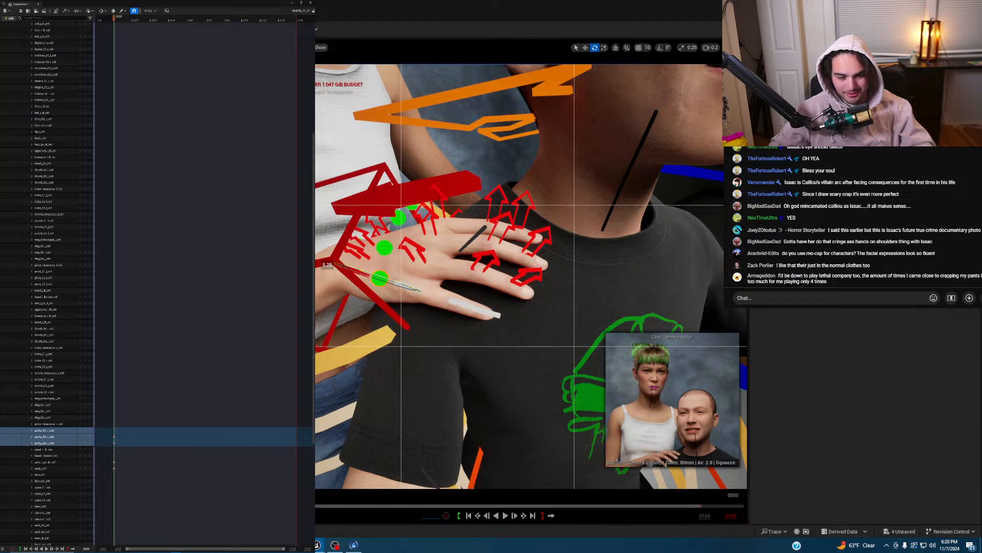
drag(419, 291, 417, 291)
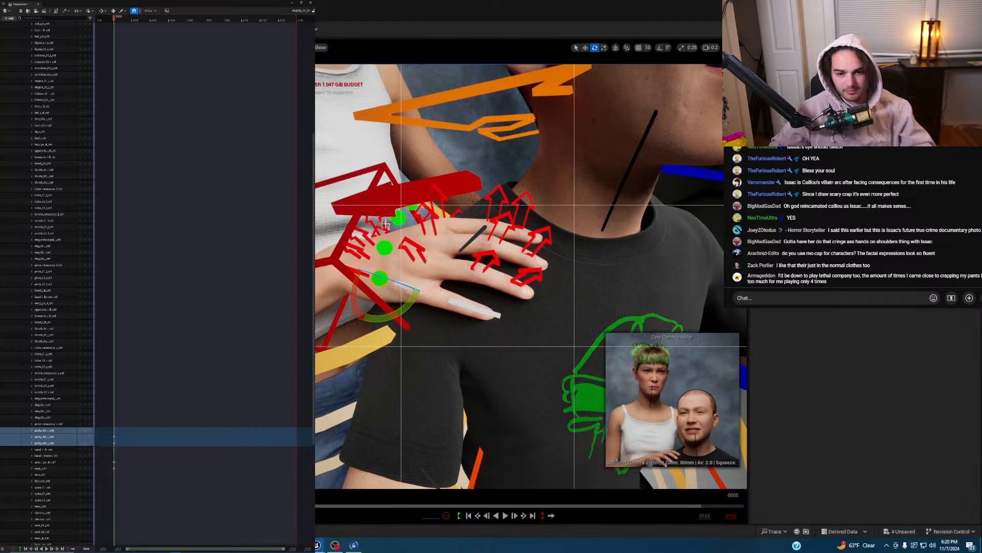
right_drag(481, 238, 481, 237)
right_drag(491, 294, 504, 285)
- Rotate and key the index metacarpal control, then bend the ring finger
click(487, 286)
drag(441, 285, 406, 281)
drag(453, 225, 436, 224)
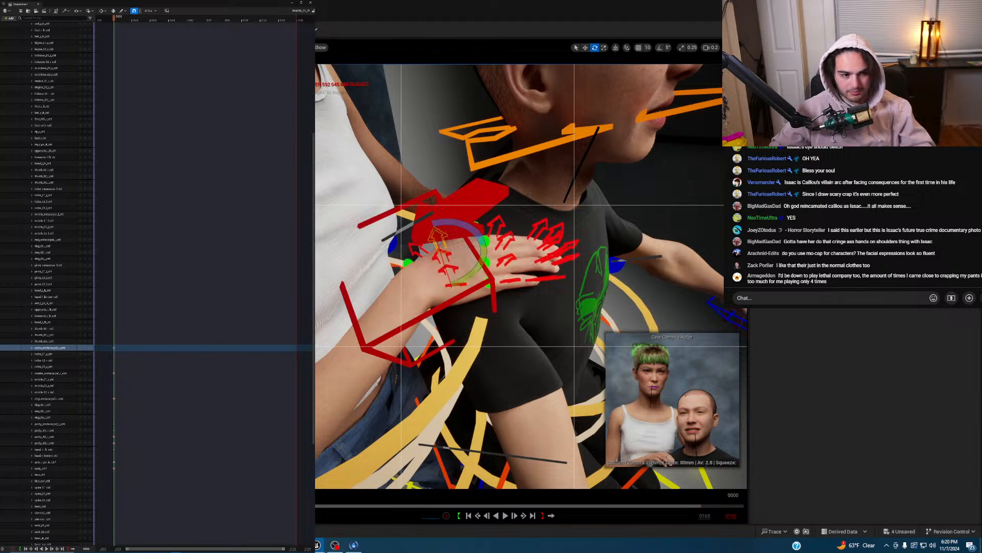
click(89, 348)
right_drag(586, 239, 473, 248)
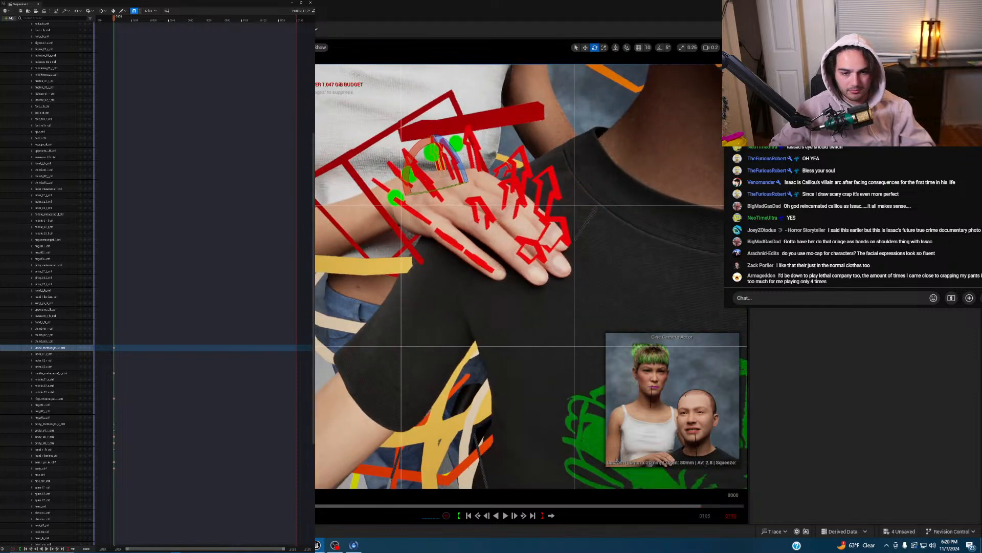
click(474, 201)
drag(500, 226, 526, 270)
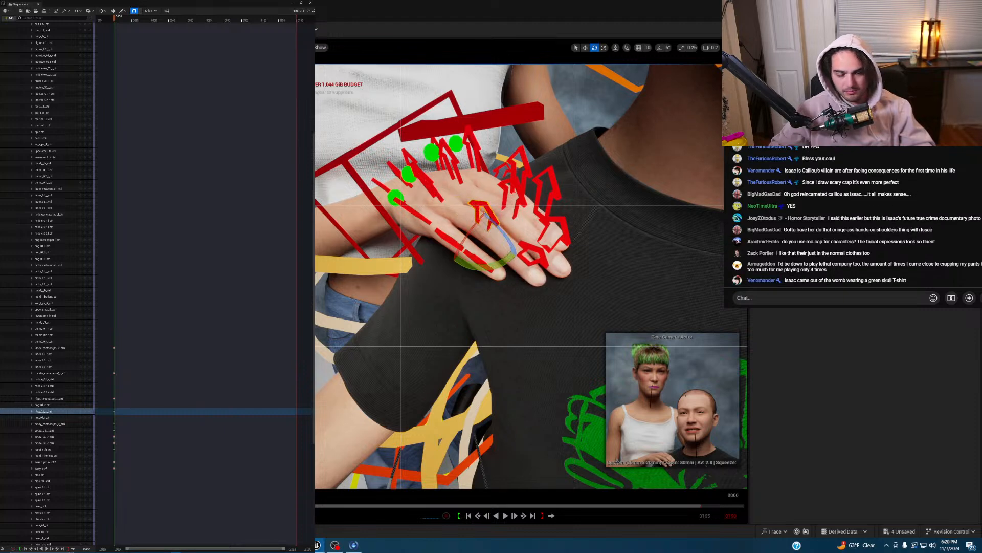
- Reposition the hand IK control on the boy's shoulder and key its pose
click(381, 161)
key(w)
drag(388, 166, 396, 178)
key(e)
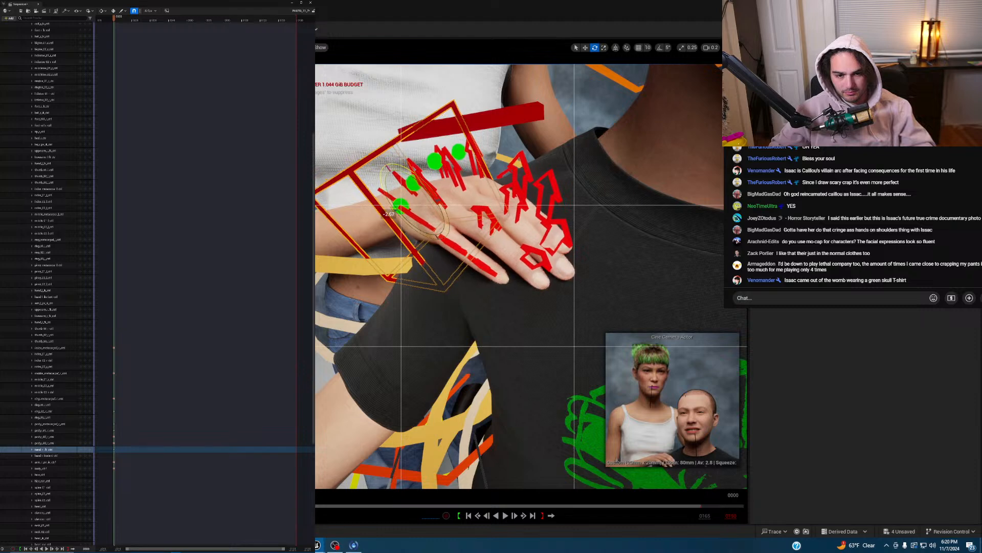
click(85, 449)
right_drag(512, 256, 538, 246)
click(480, 268)
right_drag(480, 268, 521, 276)
- Lift the second hand up from her side to near the boy's chin
key(w)
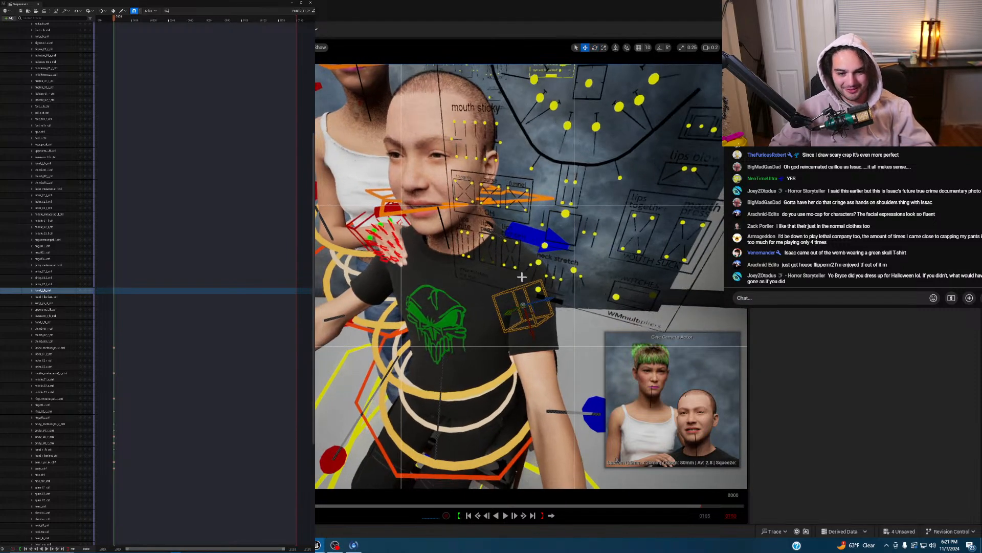
drag(530, 329, 514, 237)
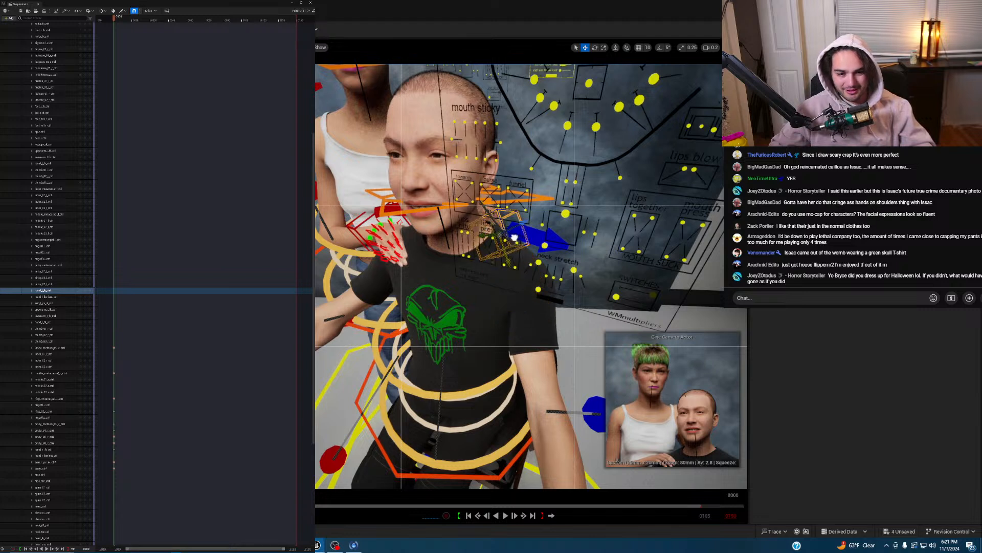
drag(446, 224, 380, 237)
key(e)
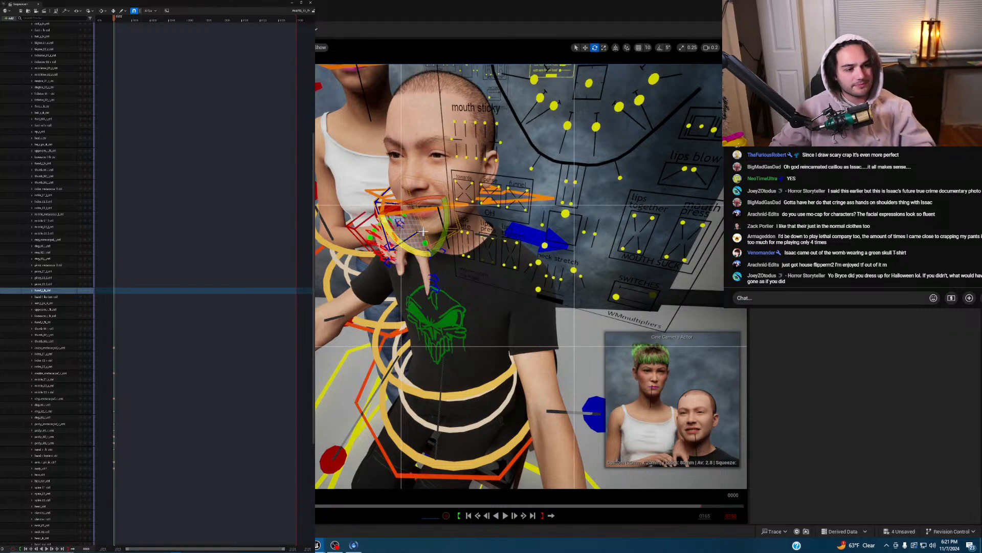
key(w)
right_drag(444, 250, 489, 254)
key(a)
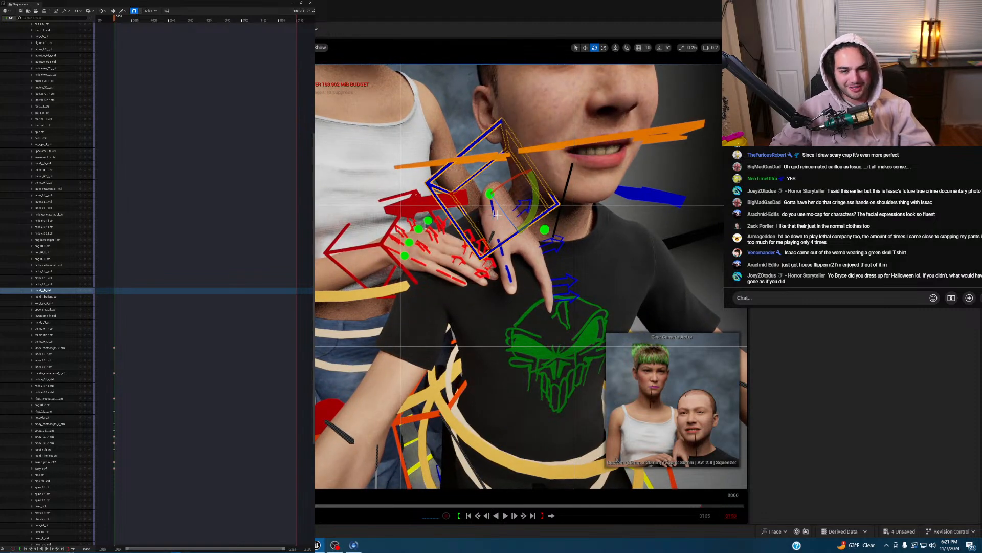
- Rotate the hand down onto the shoulder and slide it over the other hand
drag(530, 194, 538, 214)
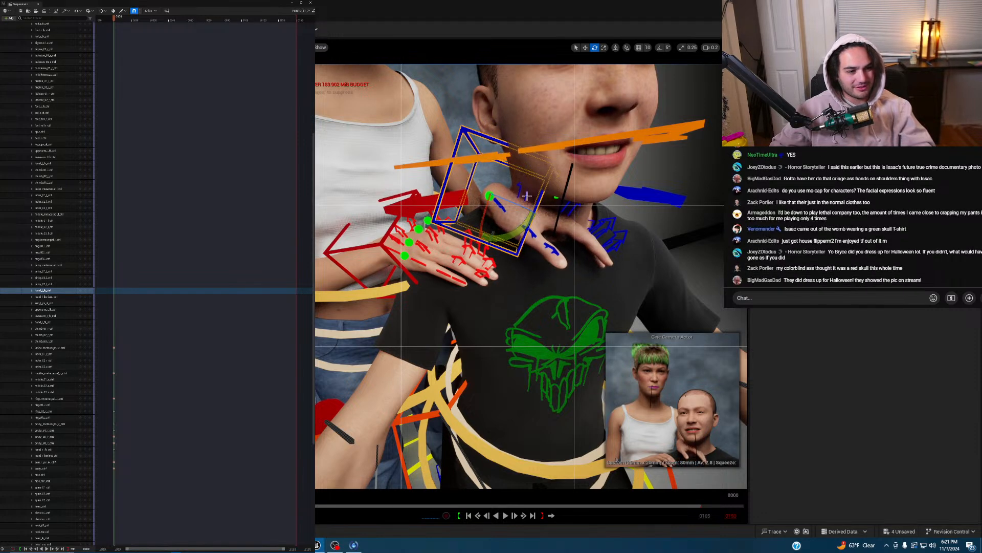
drag(469, 237, 479, 197)
drag(534, 233, 543, 205)
right_drag(495, 196, 489, 169)
drag(453, 203, 436, 264)
- Nudge and rotate hand_l_fk_ctrl over the lower hand, then key it and the pinky metacarpal
right_drag(505, 232, 460, 256)
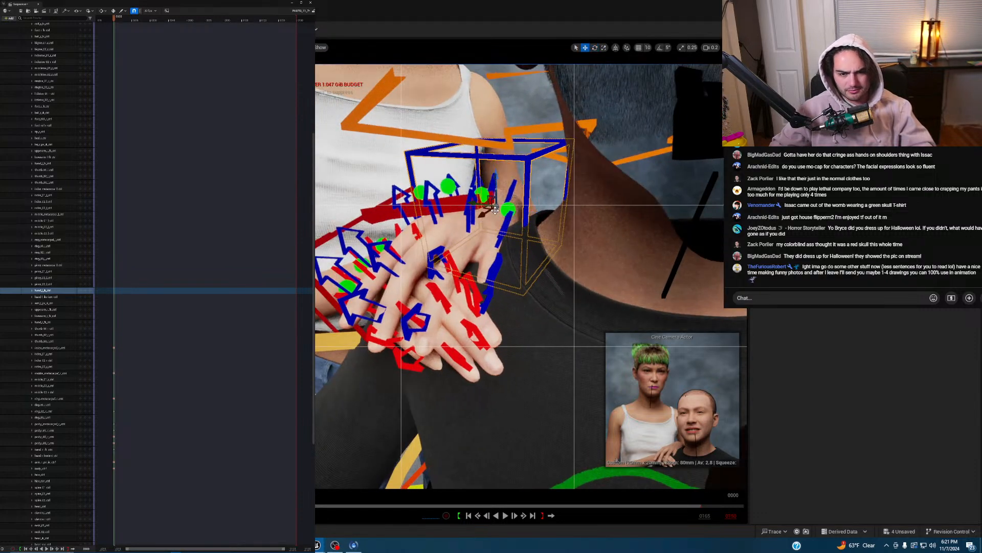
drag(486, 214, 481, 218)
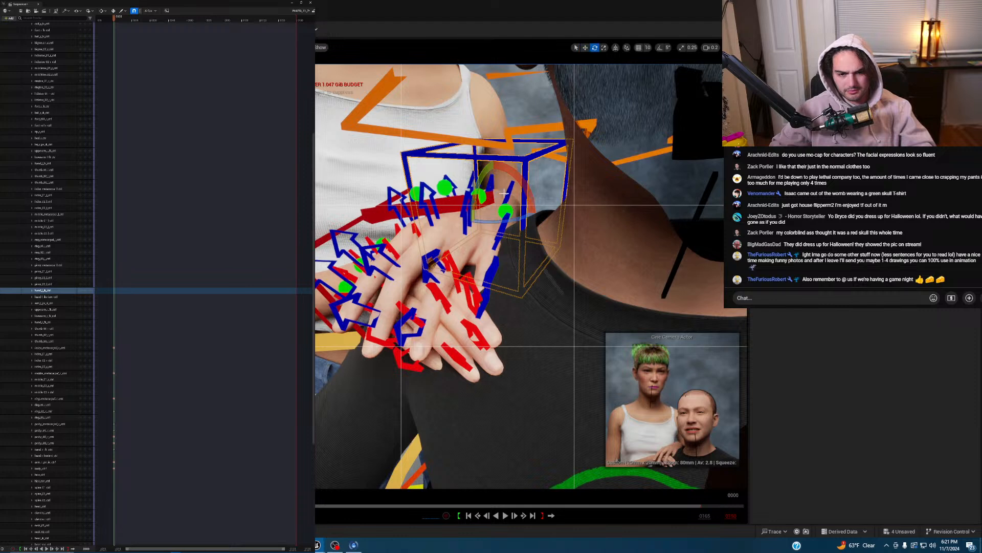
drag(526, 186, 489, 153)
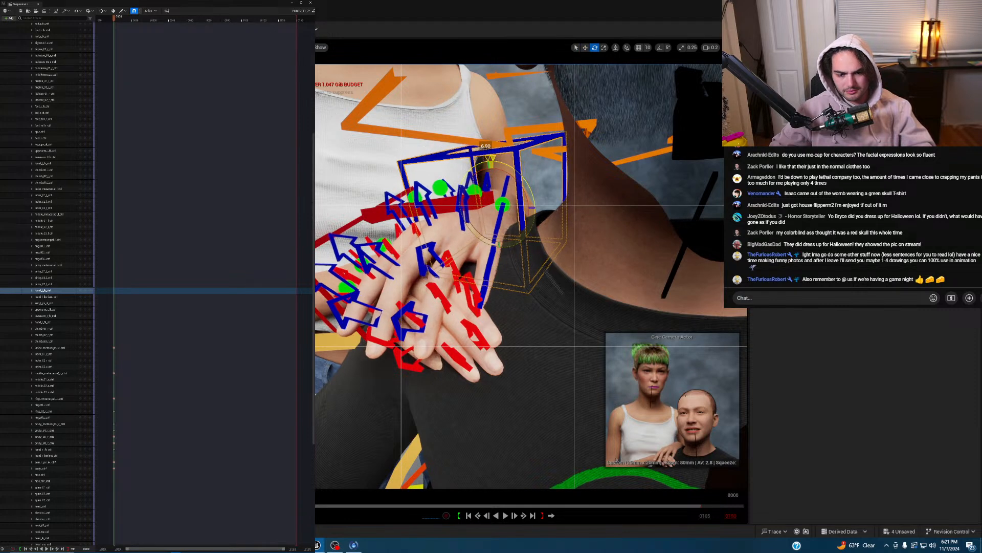
click(86, 291)
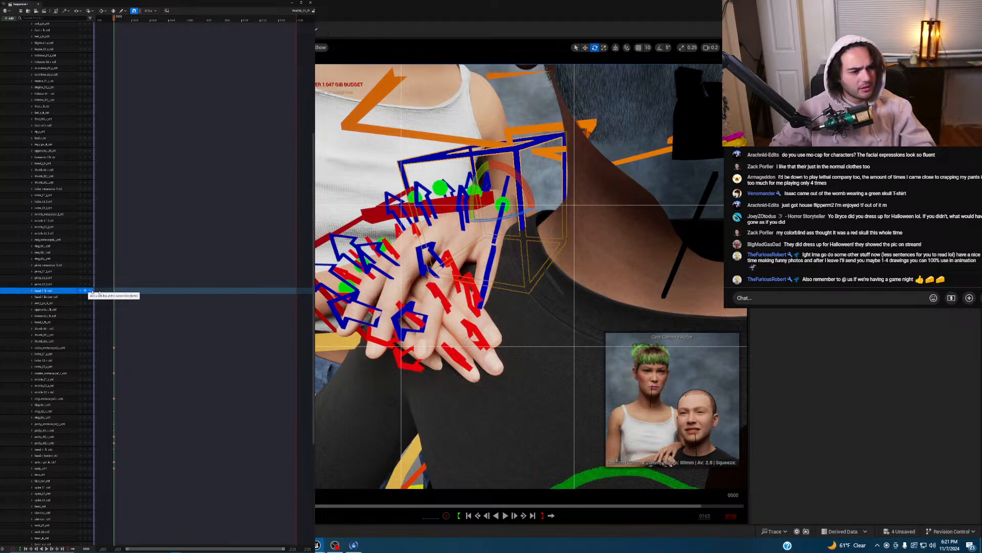
mouse_move(561, 280)
right_down()
mouse_move(542, 279)
mouse_move(568, 280)
mouse_move(553, 279)
right_up()
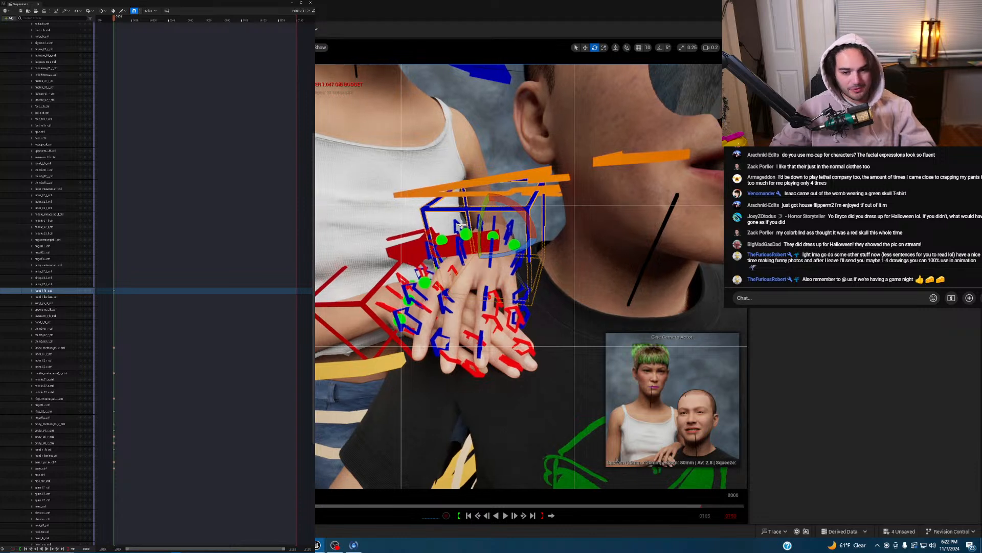
click(500, 244)
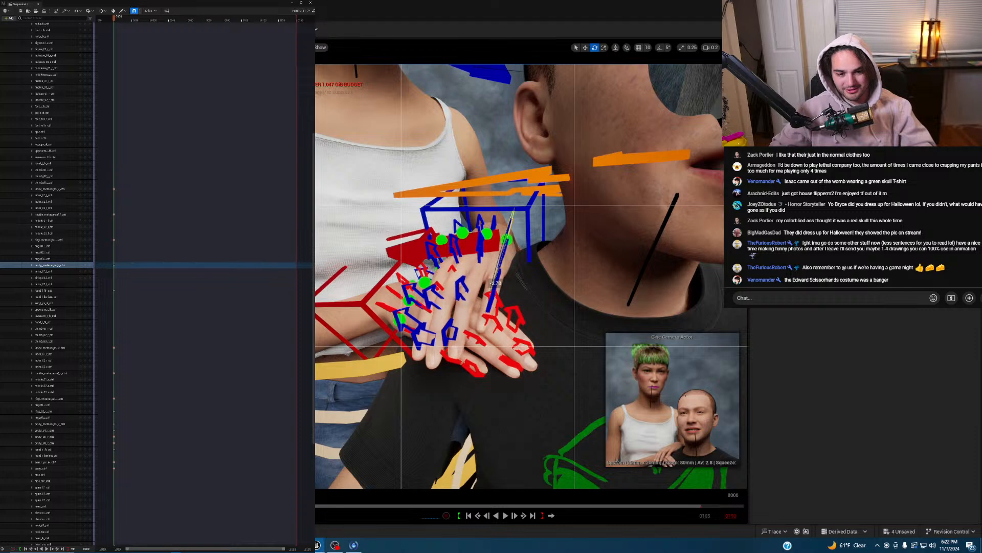
click(82, 264)
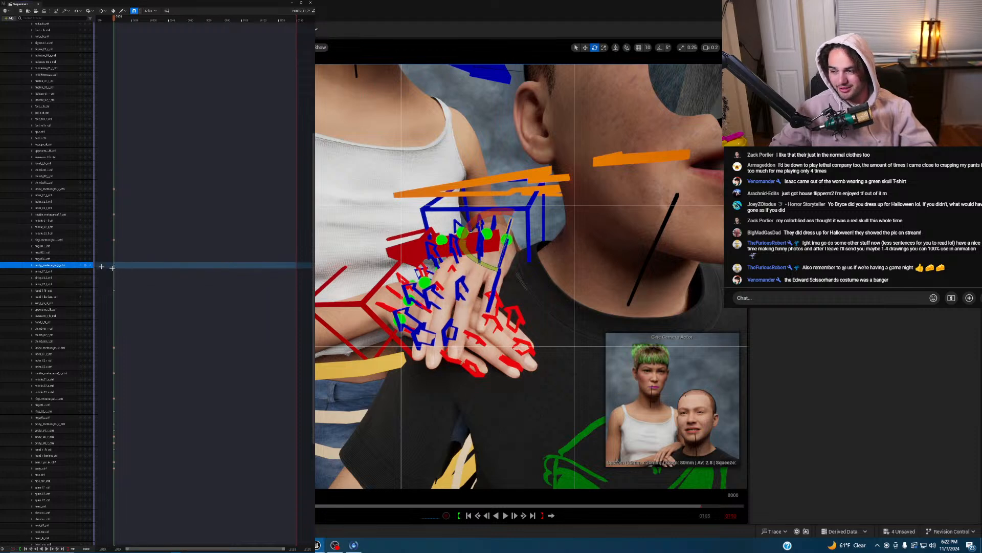
- Bend the index finger's metacarpal control into a new curl and key it
mouse_move(335, 259)
right_down()
mouse_move(460, 253)
mouse_move(353, 258)
right_up()
right_drag(403, 205, 440, 231)
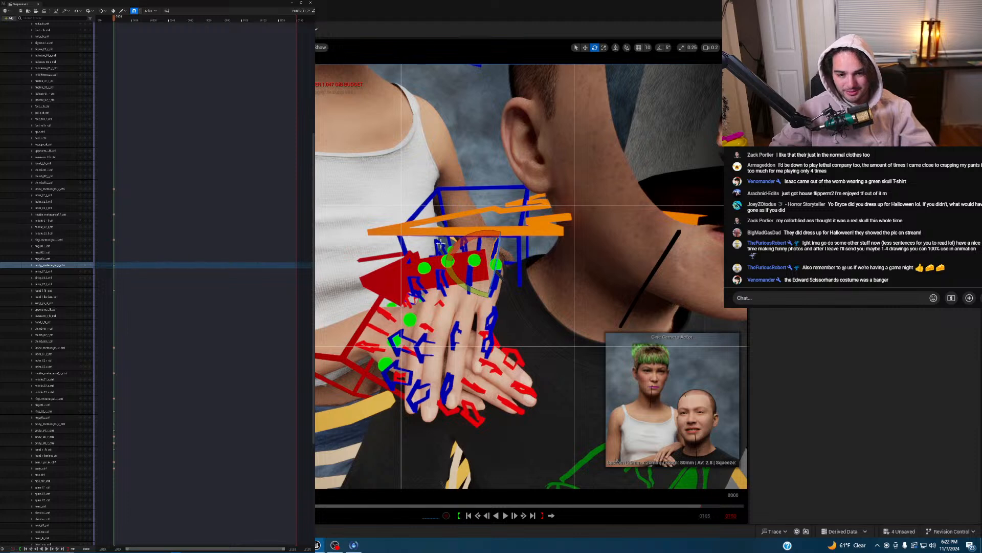
click(438, 247)
drag(438, 245, 438, 244)
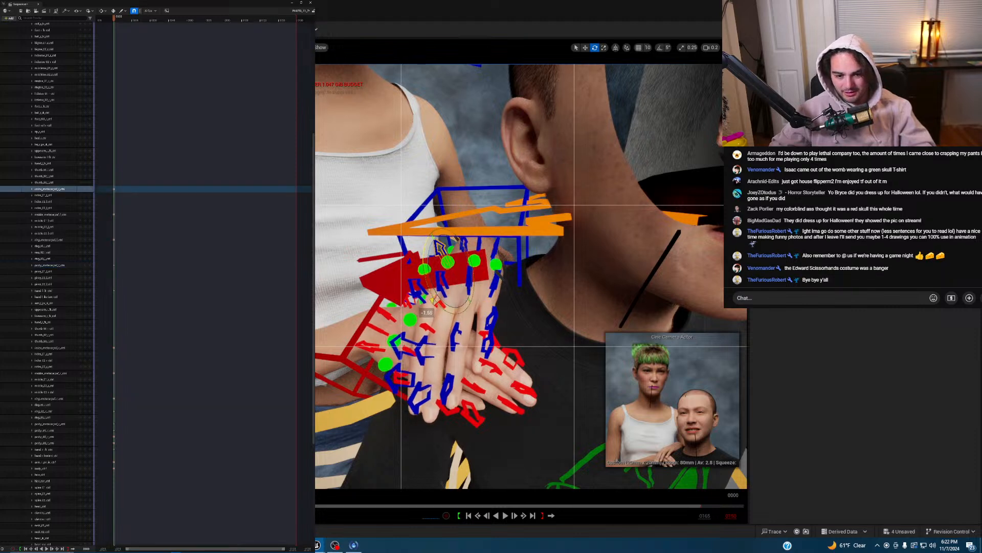
click(85, 190)
right_drag(493, 277, 491, 278)
scroll(492, 278, down, 1)
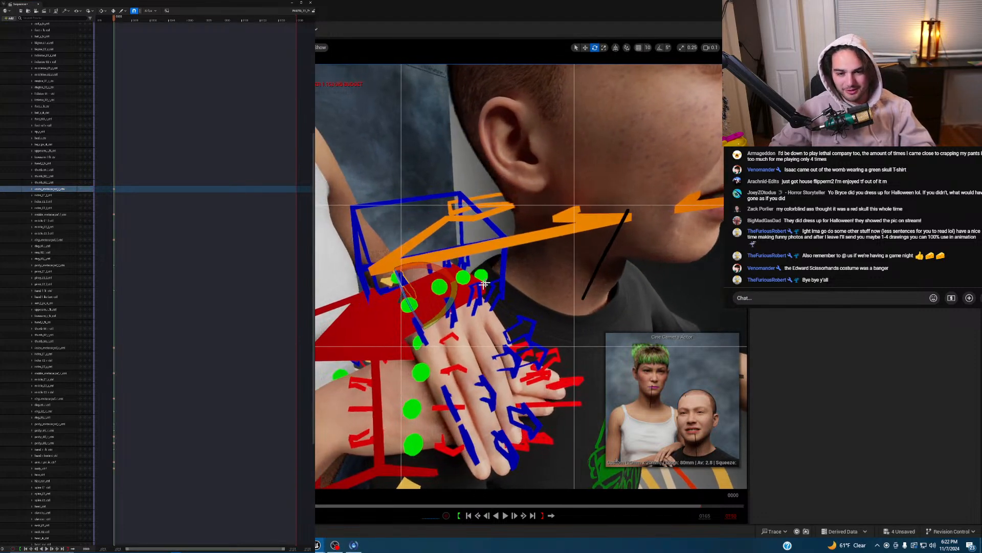
drag(435, 318, 441, 332)
click(86, 190)
- Bend the middle and ring finger controls further for a natural curl
right_drag(476, 287, 475, 279)
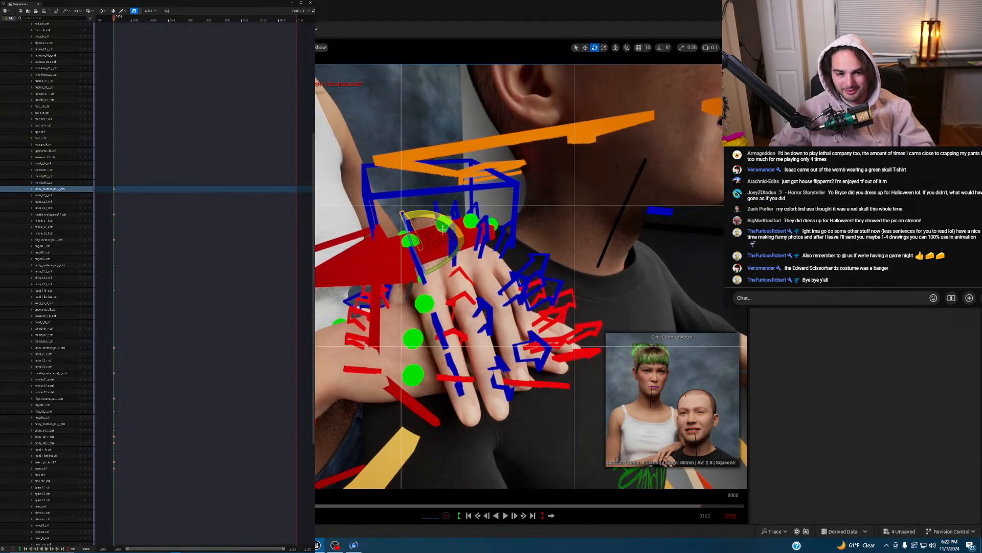
double_click(453, 239)
drag(456, 247, 459, 270)
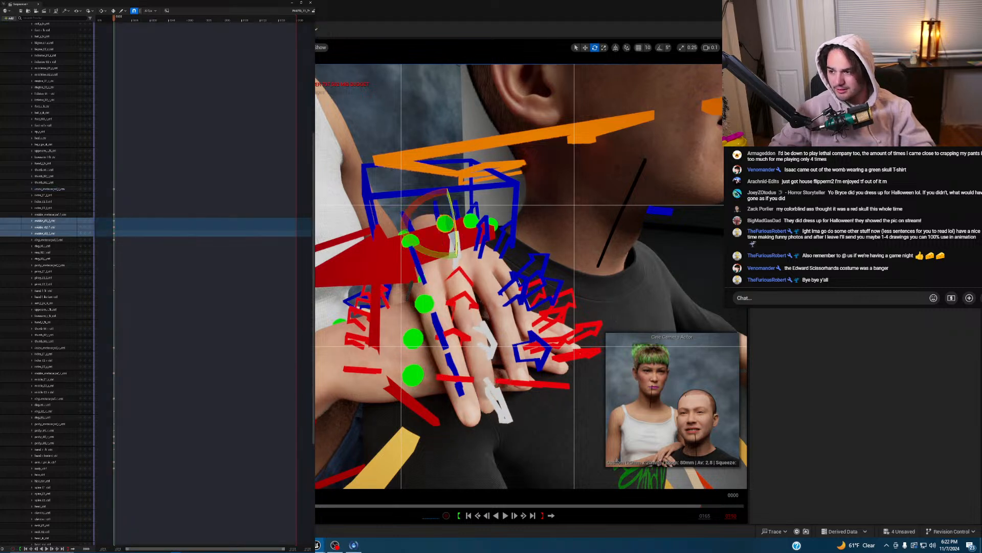
right_drag(583, 221, 527, 215)
click(542, 151)
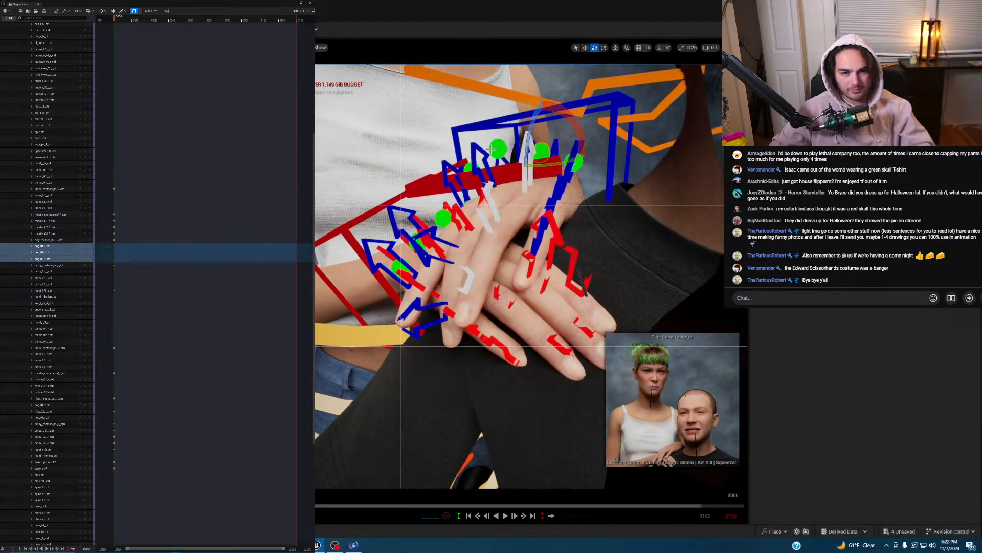
mouse_move(528, 147)
mouse_down()
mouse_move(525, 163)
mouse_move(526, 152)
mouse_up()
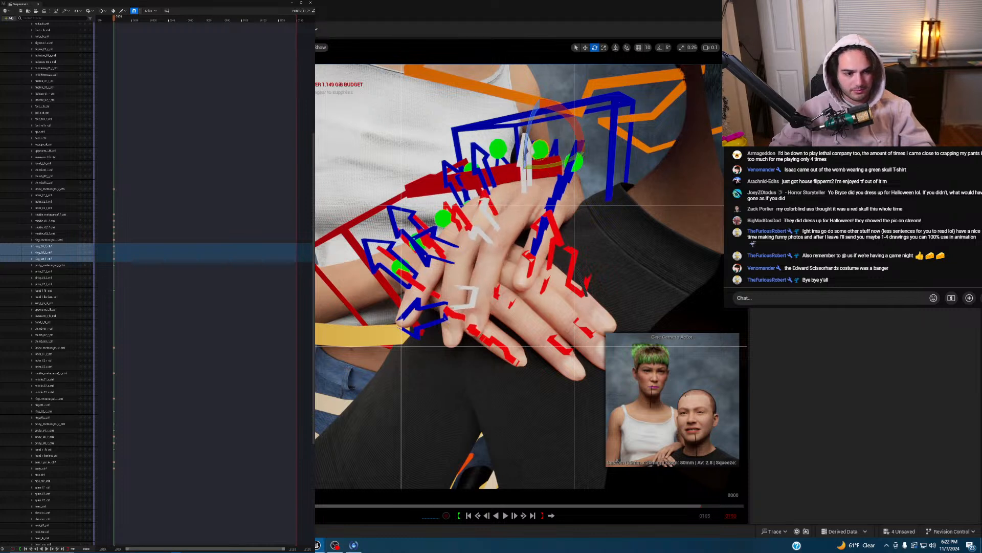
right_drag(513, 188, 535, 155)
- Bend the woman's left index finger and curl her left pinky slightly at the metacarpal and finger joints
double_click(530, 157)
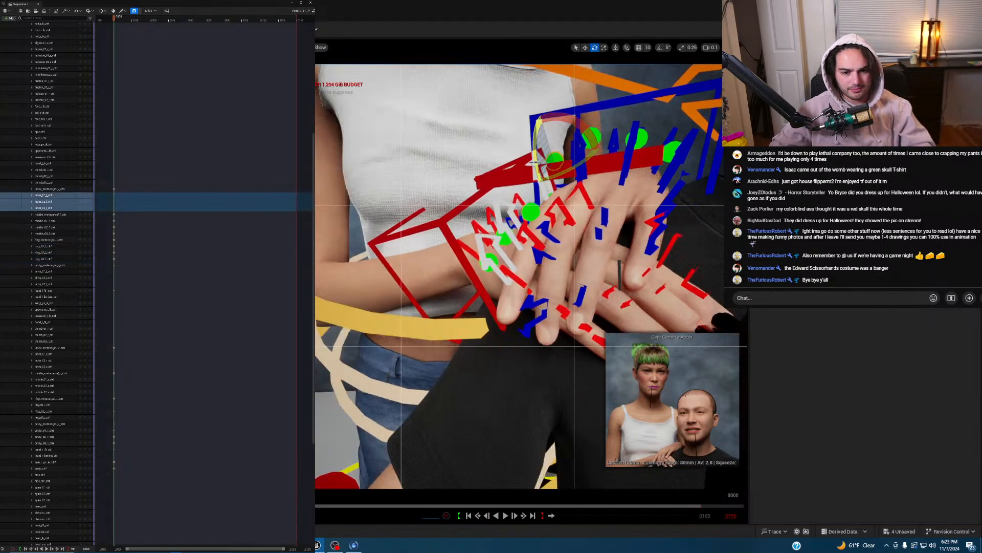
drag(536, 155, 534, 197)
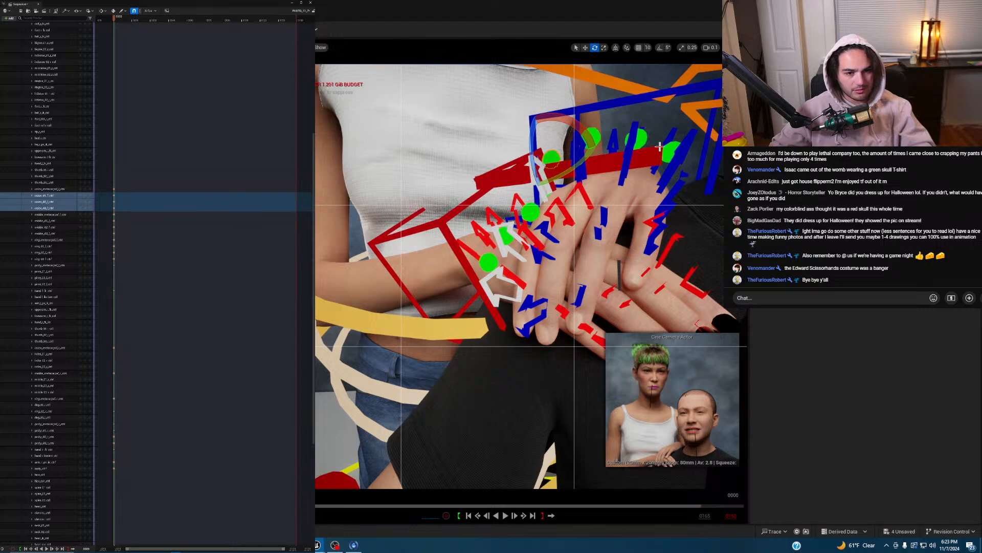
double_click(670, 164)
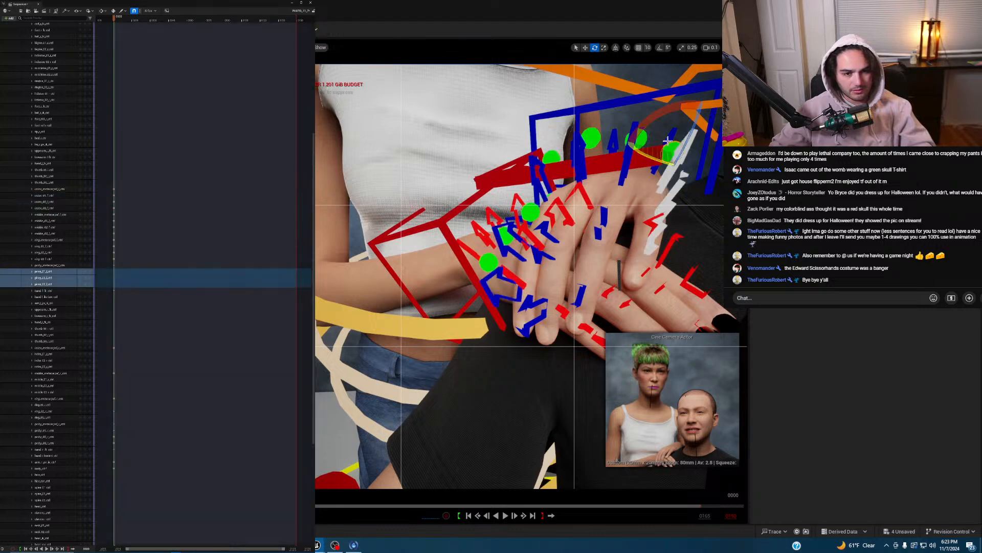
click(657, 167)
drag(624, 192, 623, 192)
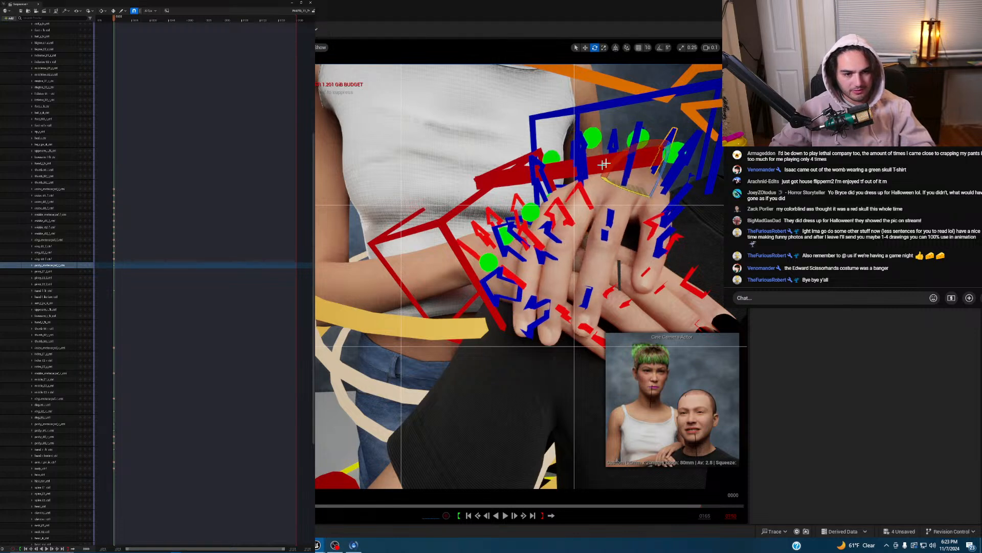
click(658, 164)
drag(661, 162, 678, 166)
right_drag(479, 177, 467, 180)
key(g)
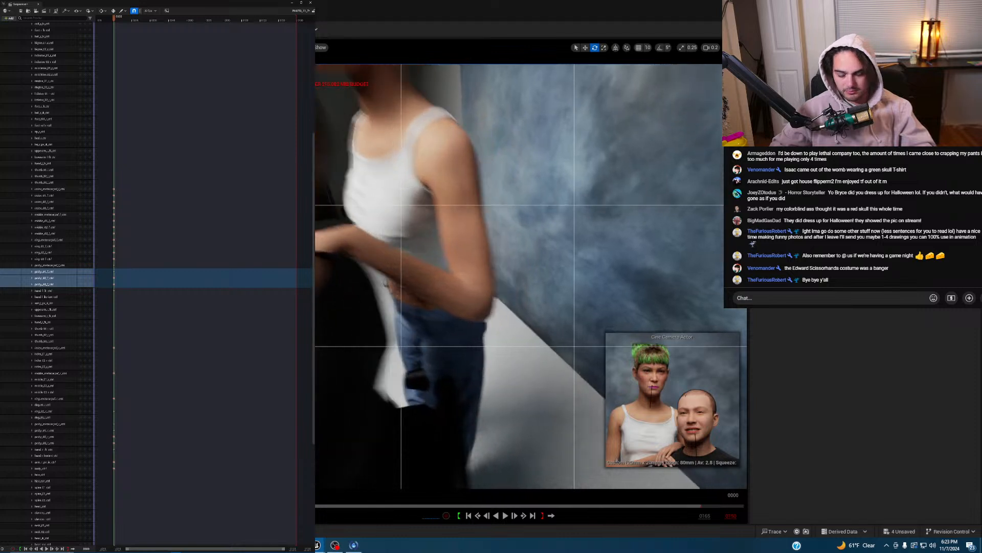
- Raise the woman's arm_l_pv_ik_ctrl elbow control and key it at frame 0000
right_drag(559, 361, 559, 362)
key(g)
click(570, 340)
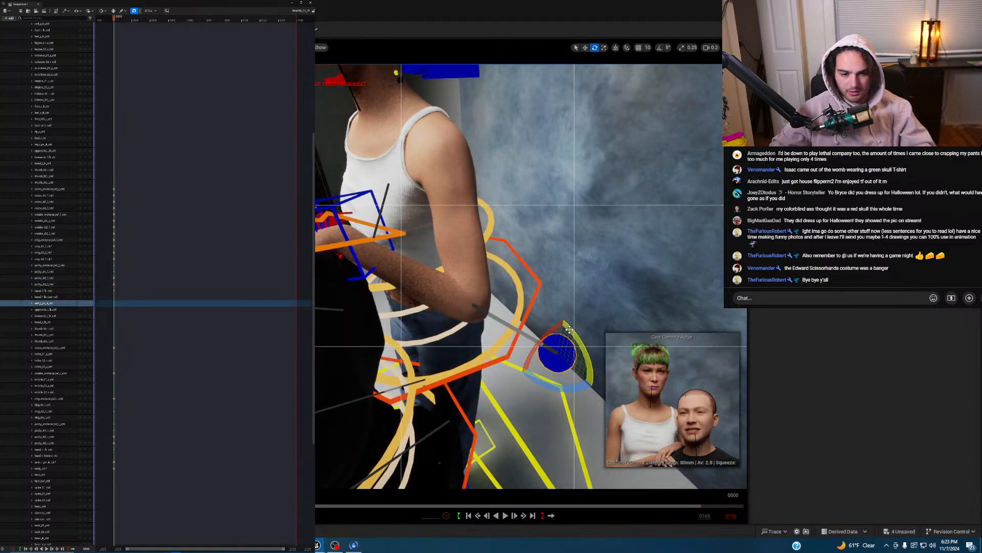
key(w)
drag(560, 336, 507, 168)
click(86, 303)
- Lower the elbow control along Z beside the man's head and re-key it
right_drag(512, 276, 504, 170)
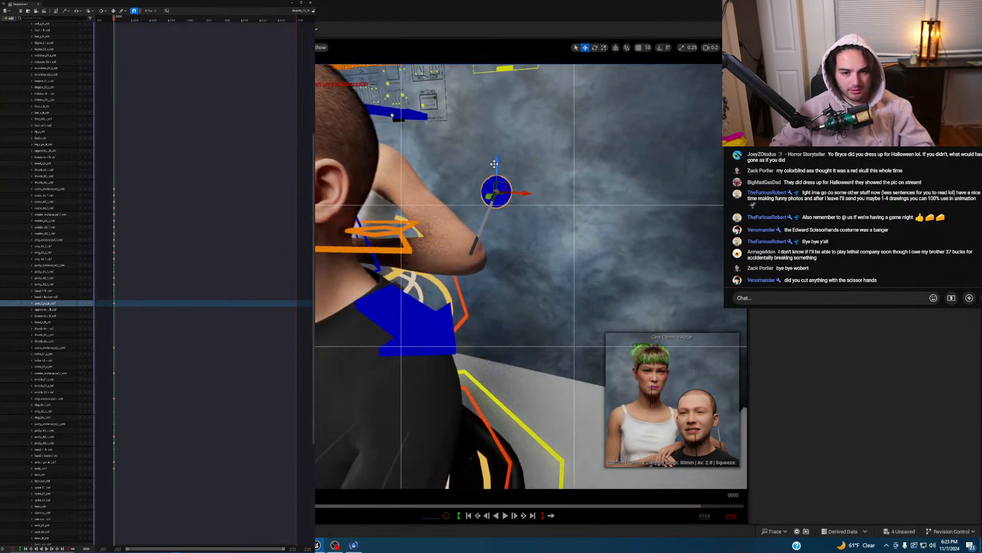
drag(494, 165, 492, 207)
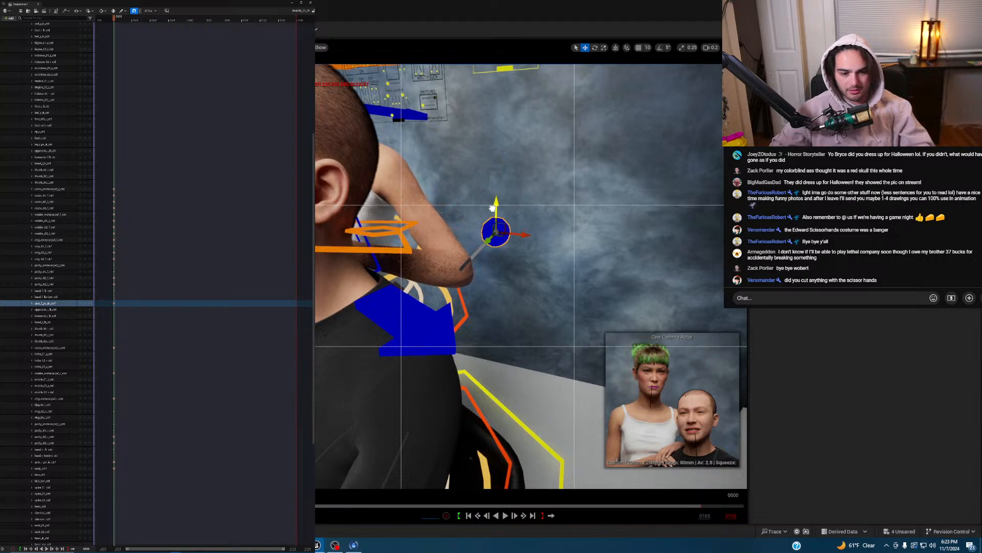
click(85, 304)
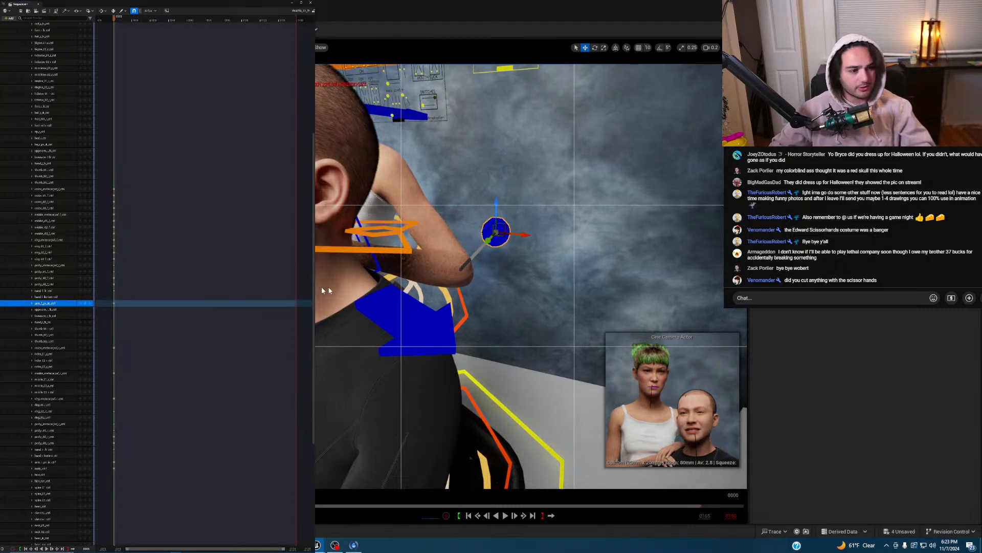
right_drag(443, 281, 484, 287)
scroll(522, 312, up, 1)
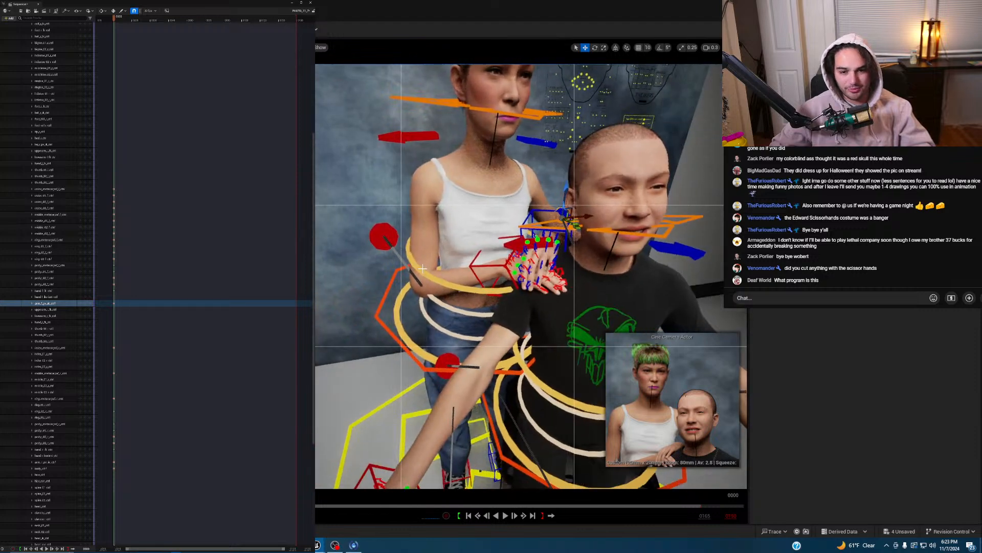
- Rotate the woman's chest_ctrl to tilt her upper body toward the man and key it
click(441, 263)
key(e)
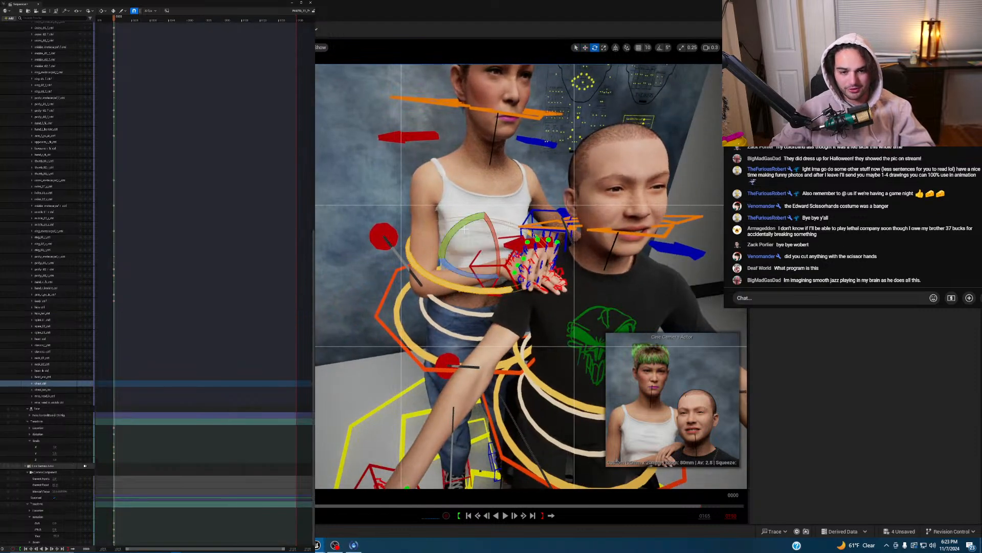
mouse_move(463, 228)
mouse_down()
mouse_move(488, 233)
mouse_move(489, 209)
mouse_move(459, 226)
mouse_up()
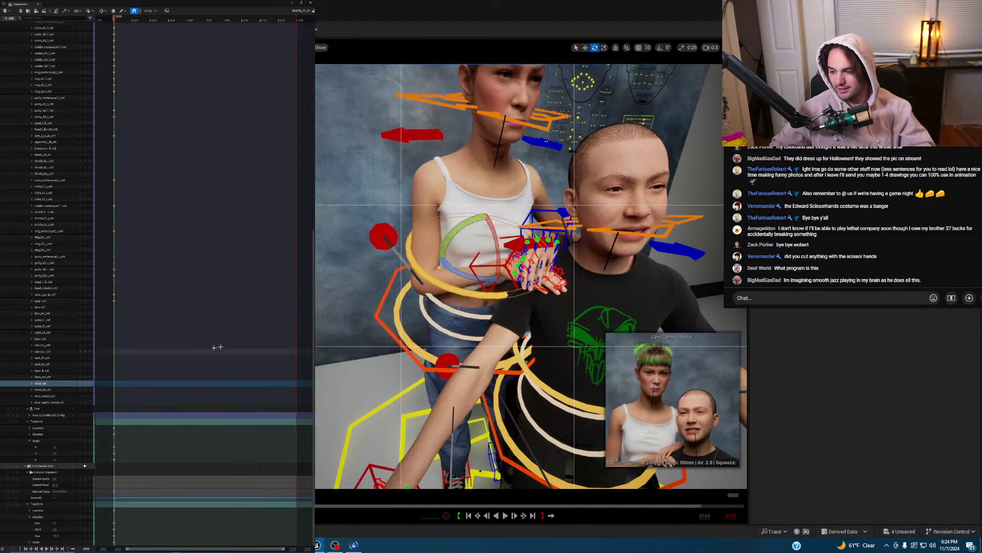
click(86, 383)
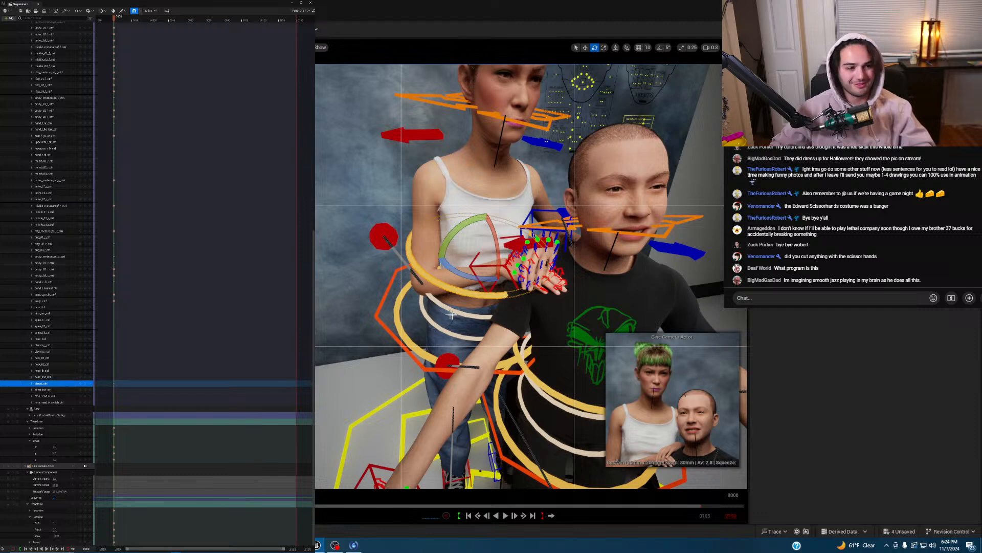
key(w)
mouse_move(443, 331)
right_down()
mouse_move(450, 322)
mouse_move(435, 328)
right_up()
key(s)
right_drag(453, 328, 451, 332)
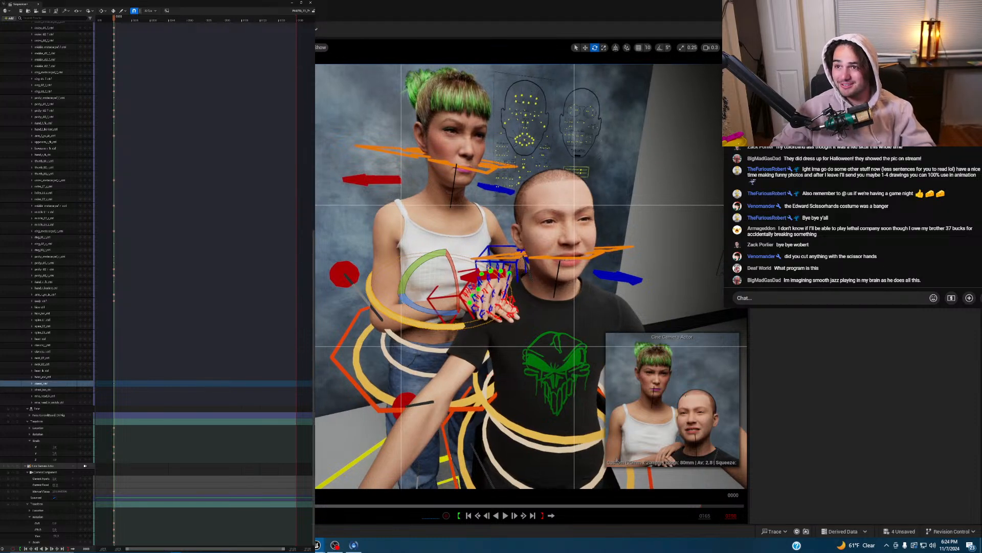
scroll(273, 95, up, 10)
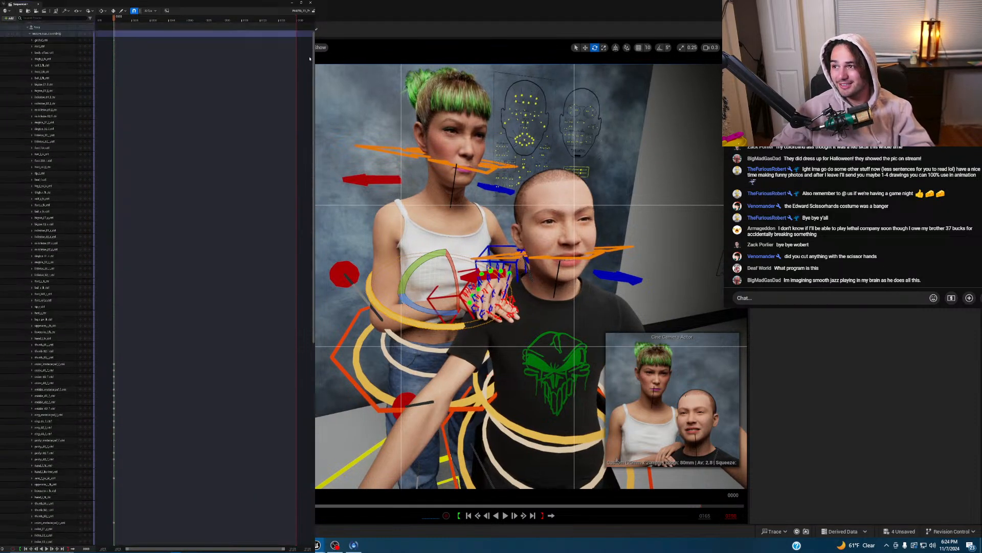
drag(313, 103, 314, 64)
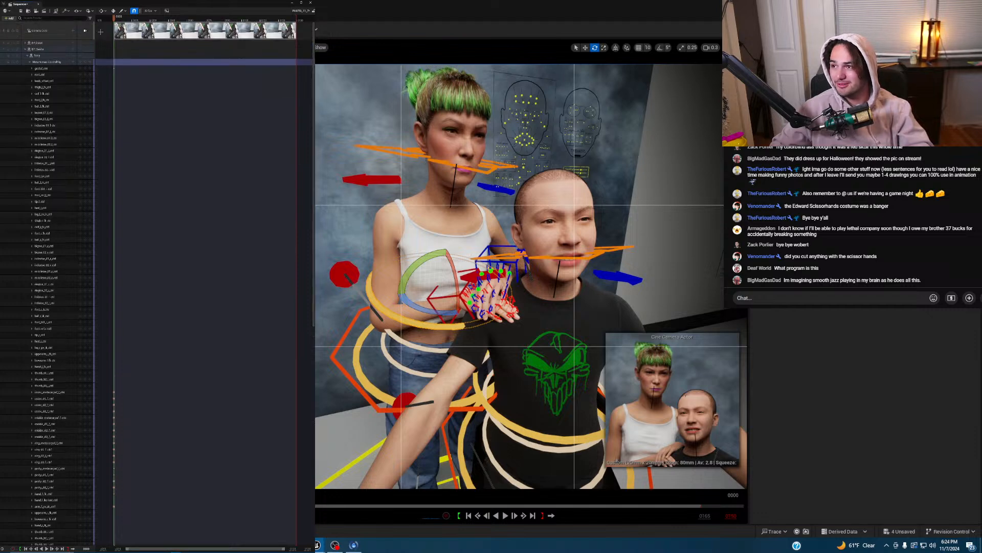
- Lock the view to the cine camera and tilt the woman's head_ctrl about 8 degrees
click(85, 30)
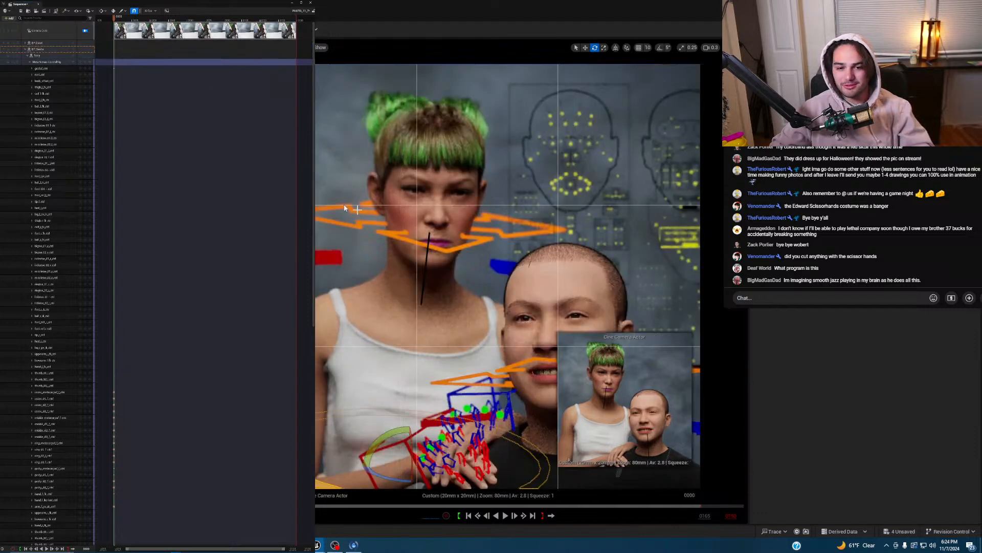
click(424, 205)
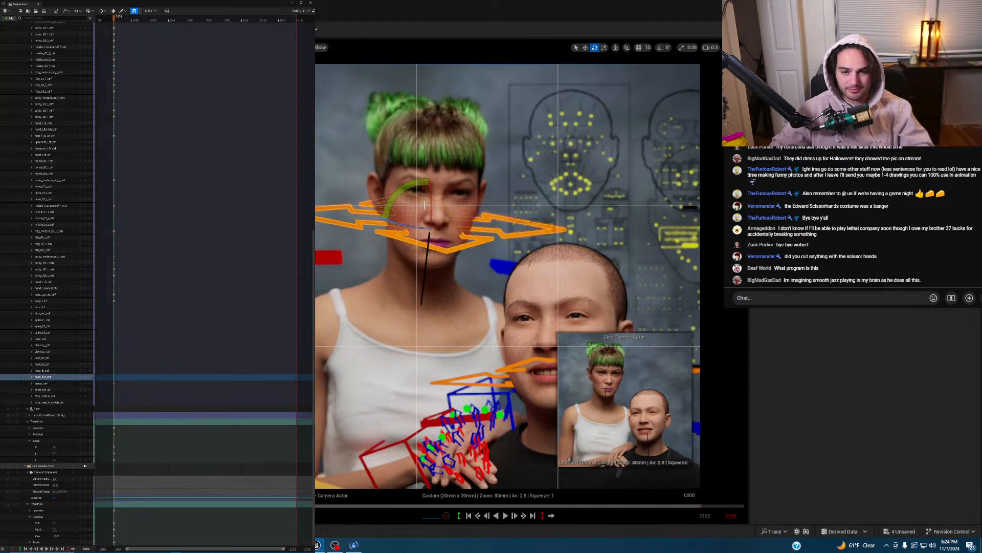
mouse_move(434, 206)
mouse_down()
mouse_move(435, 220)
mouse_move(420, 219)
mouse_move(424, 192)
mouse_move(439, 221)
mouse_up()
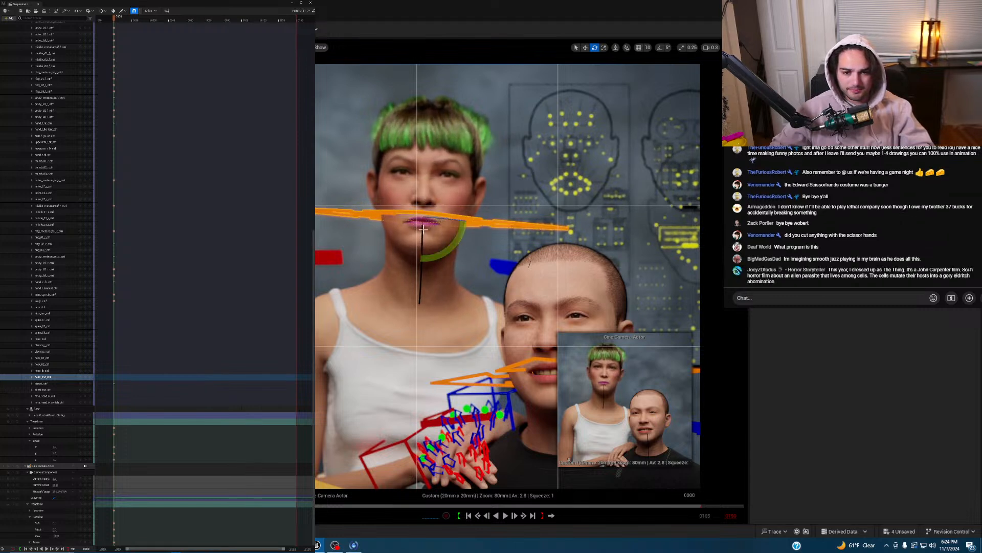
- Nudge the head rotation, key it, and select the CTRL_C_eye control in move mode
click(424, 227)
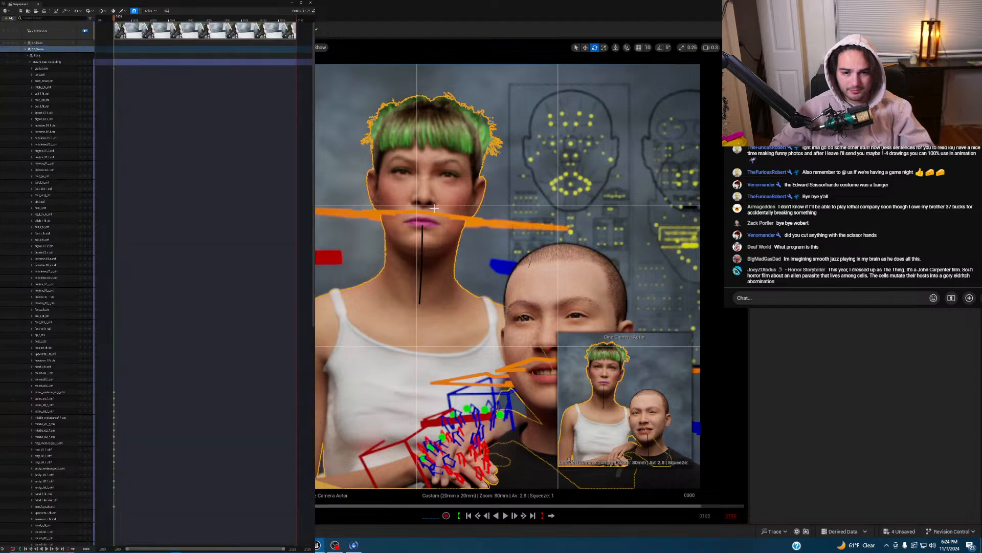
click(424, 232)
drag(422, 233, 422, 236)
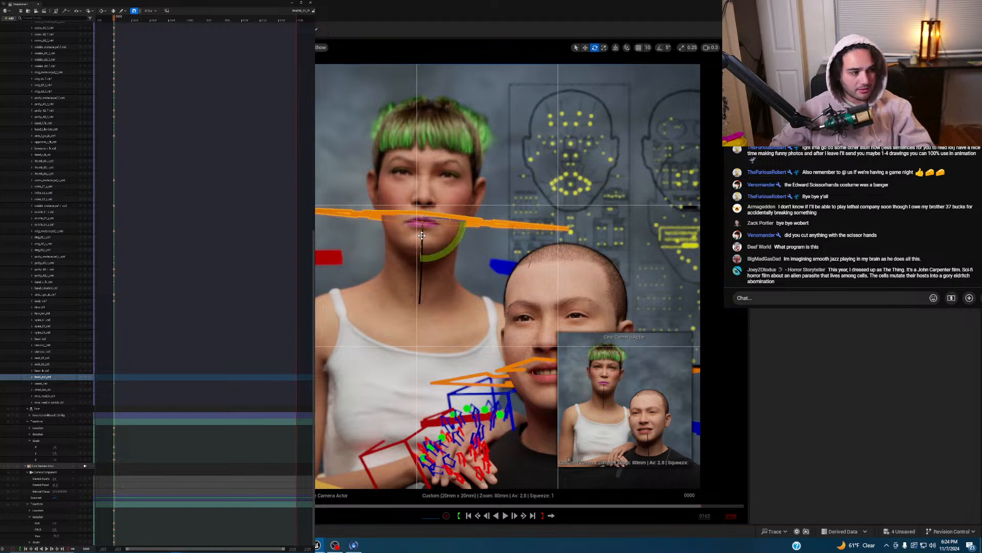
click(87, 378)
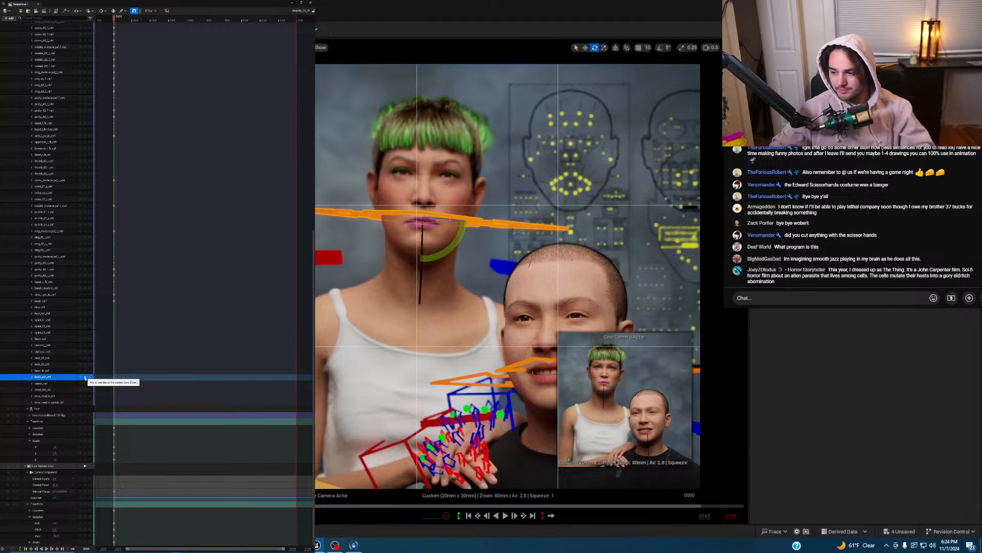
click(572, 143)
key(w)
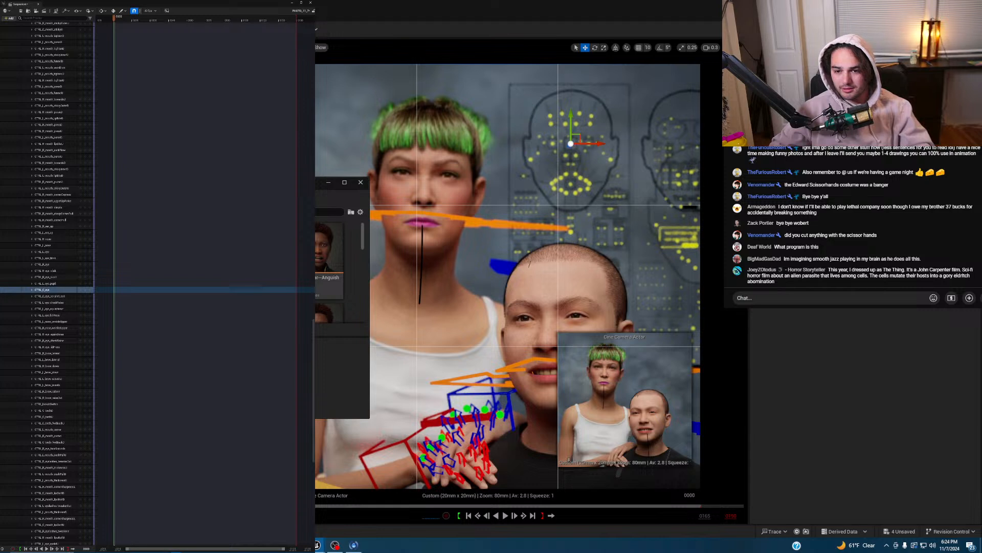
- Pick a Joy pose from the library and paste it onto all face controls at frame 0004
text(joy)
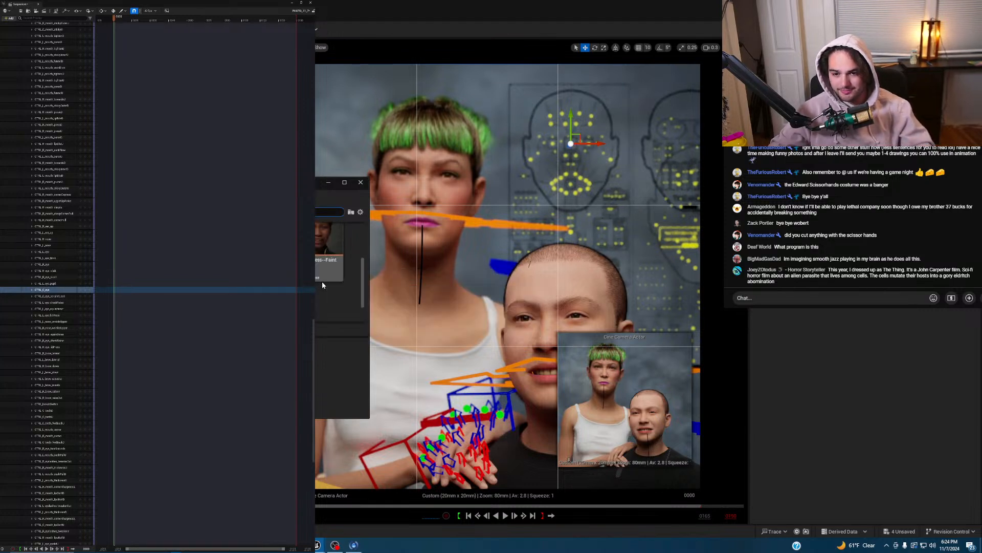
scroll(322, 282, down, 3)
click(281, 268)
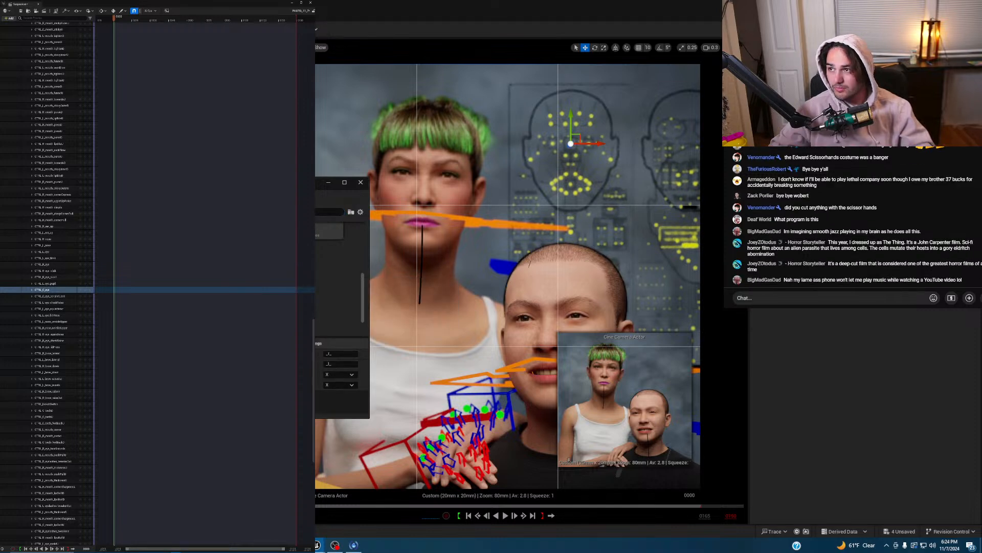
key(ctrl+a)
click(120, 19)
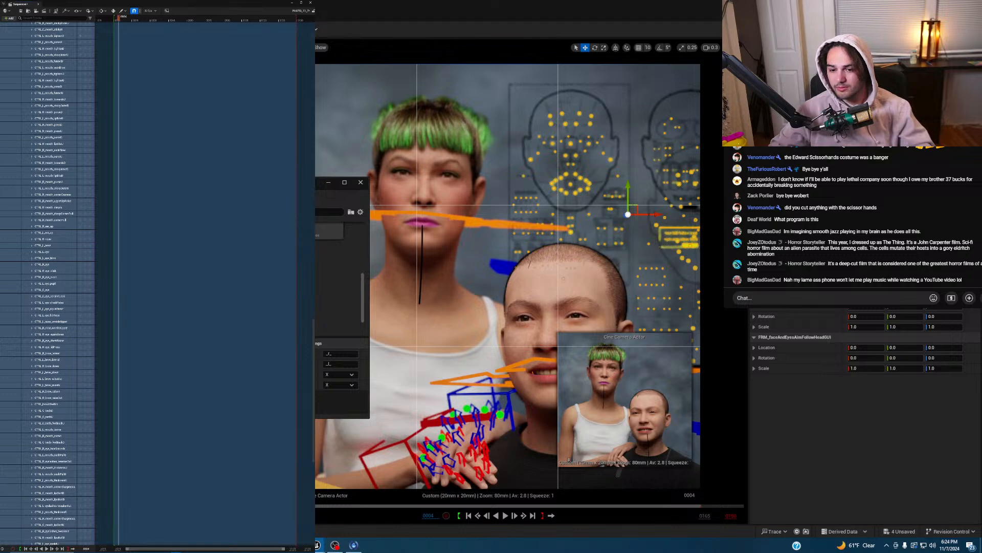
key(ctrl+v)
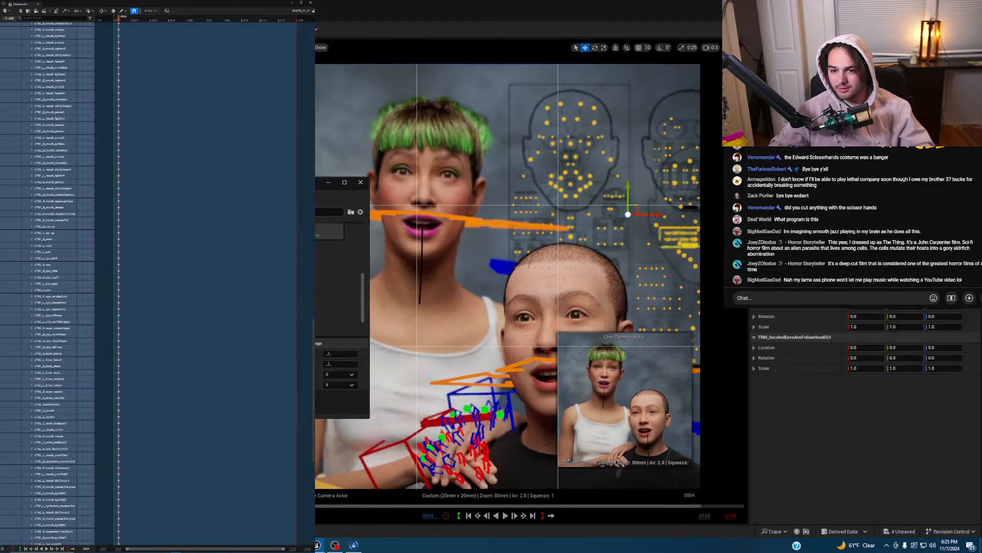
- Browse the Anger+Sadness--Betrayal and Sadness poses, then enlarge the pose library window
click(330, 212)
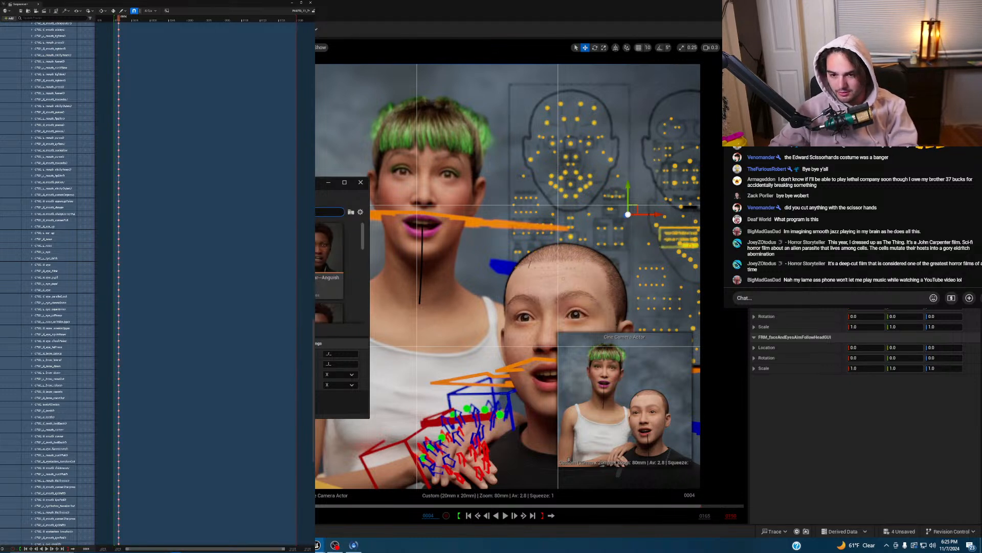
scroll(329, 266, down, 1)
click(322, 243)
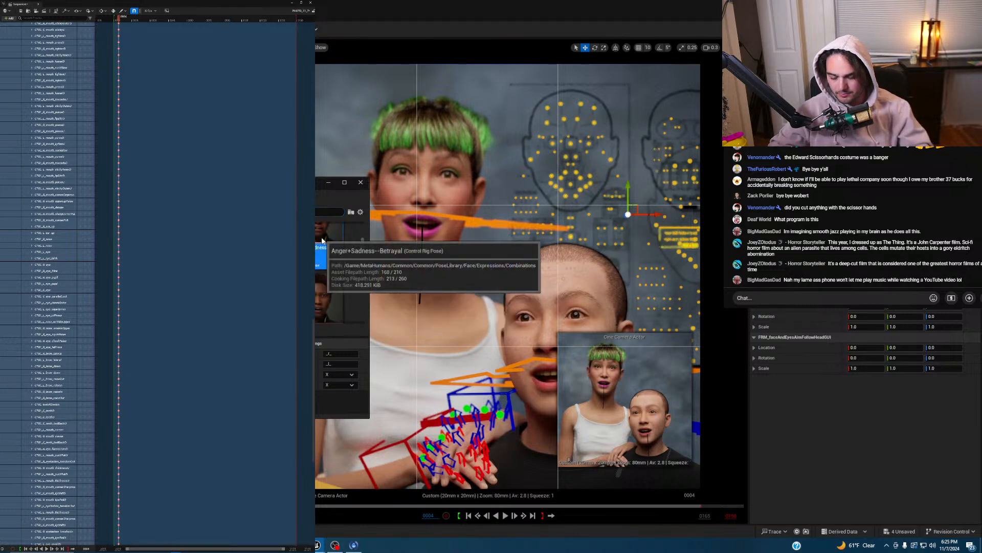
scroll(323, 241, down, 1)
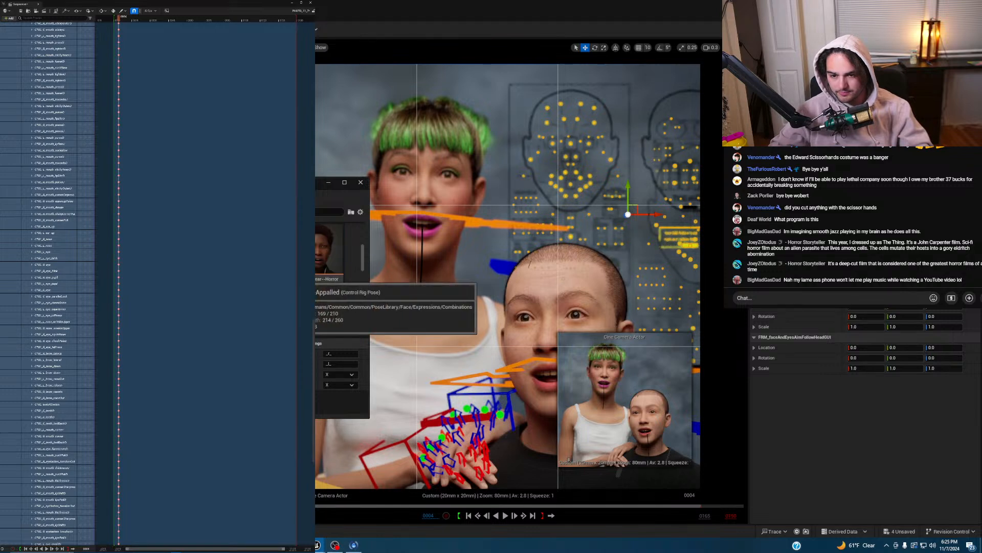
scroll(329, 266, down, 1)
scroll(330, 266, down, 3)
scroll(323, 298, down, 2)
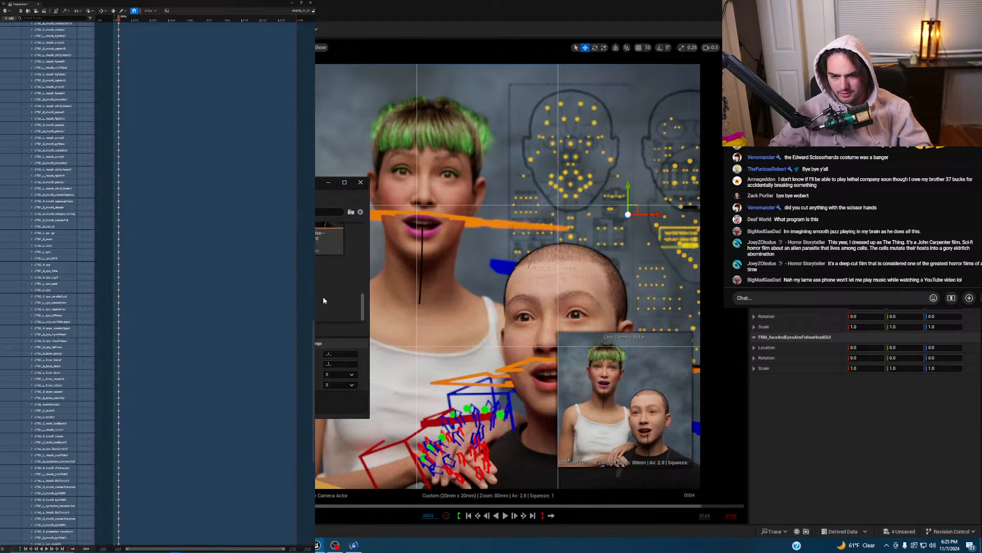
scroll(324, 300, up, 4)
click(325, 295)
scroll(325, 296, down, 1)
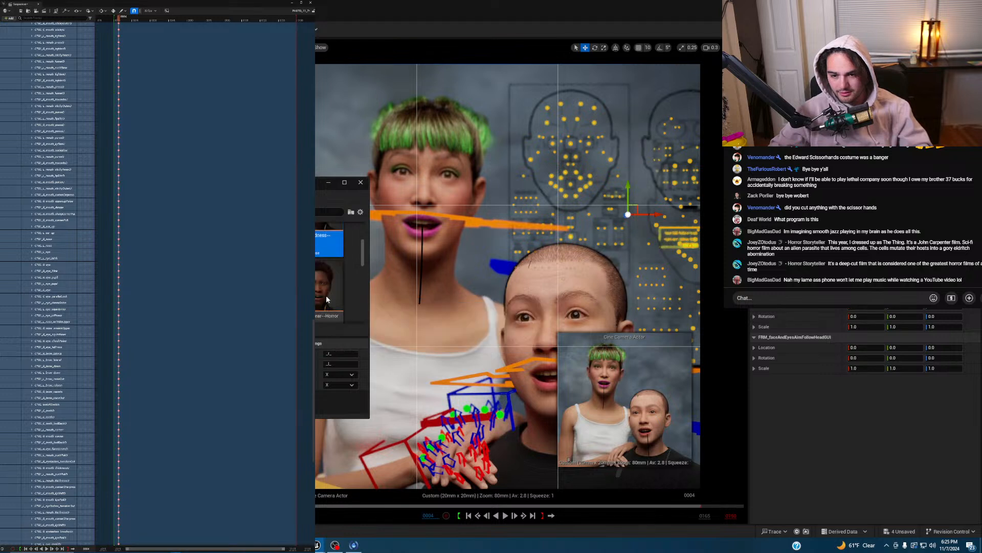
scroll(330, 299, up, 2)
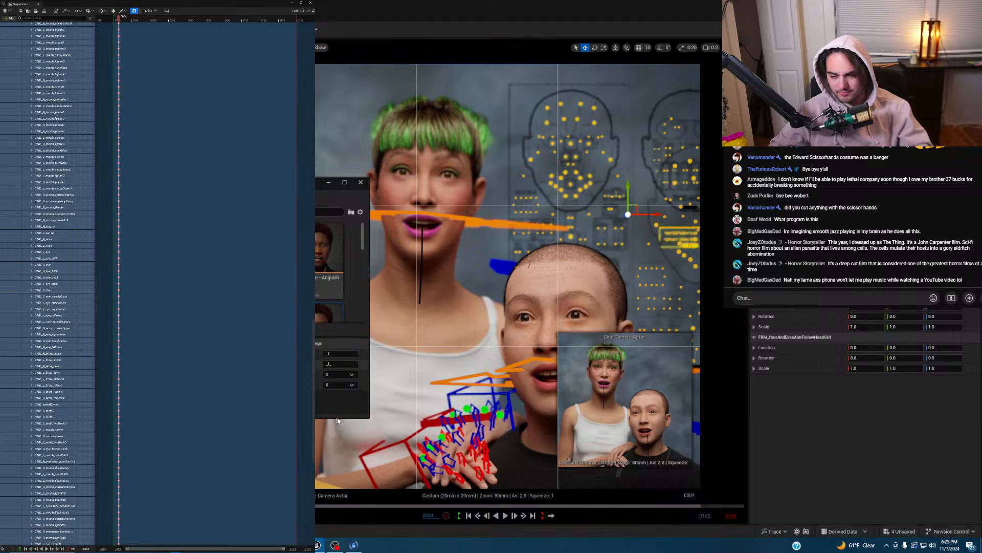
drag(369, 417, 734, 499)
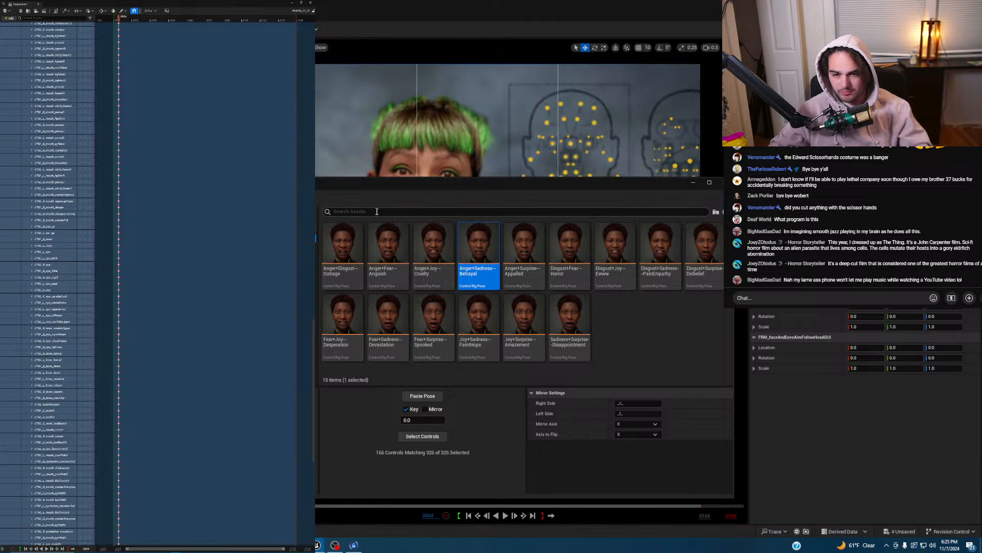
- Search the pose library for 'joy' then 'amasurpri', pick Joy+Surprise--Amazement, and close the library
text(joy)
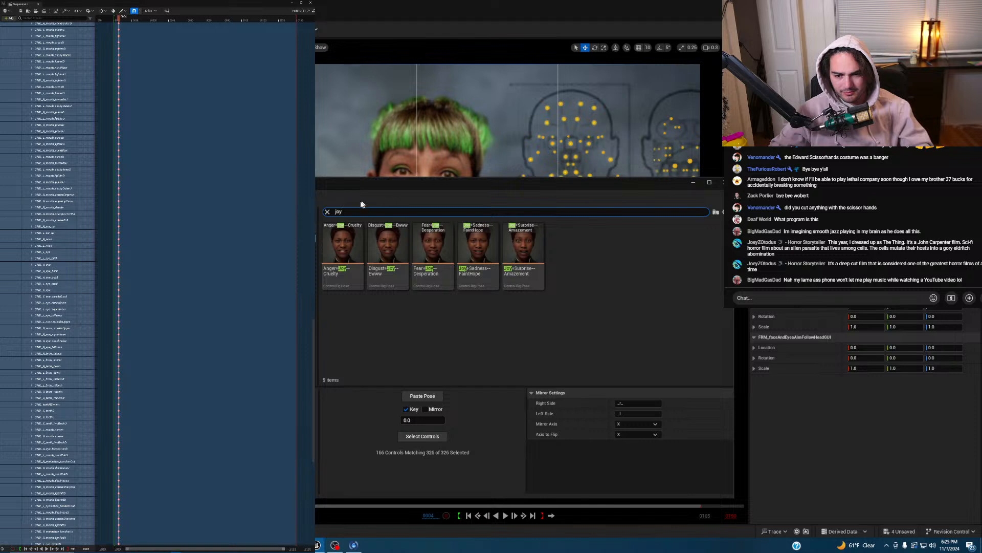
click(328, 212)
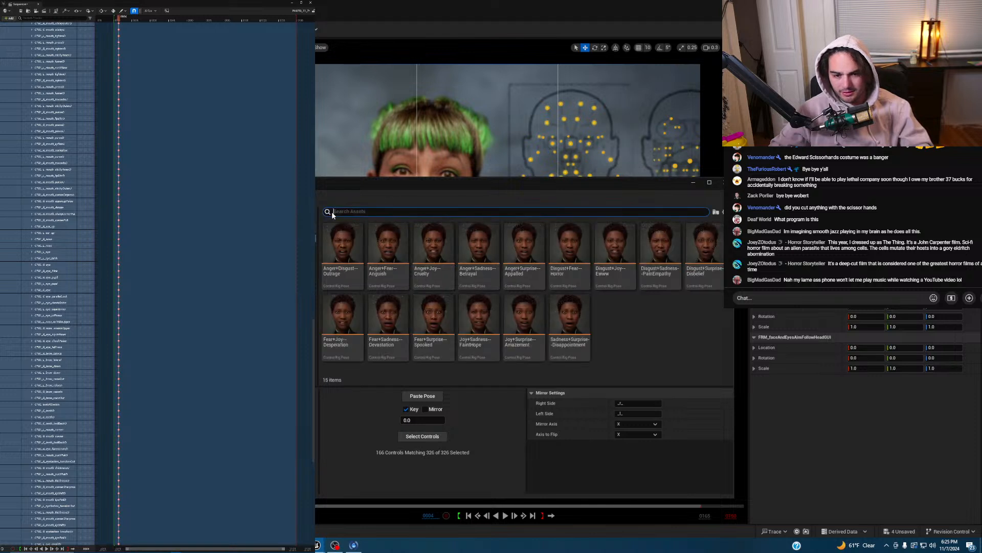
click(337, 211)
text(ama)
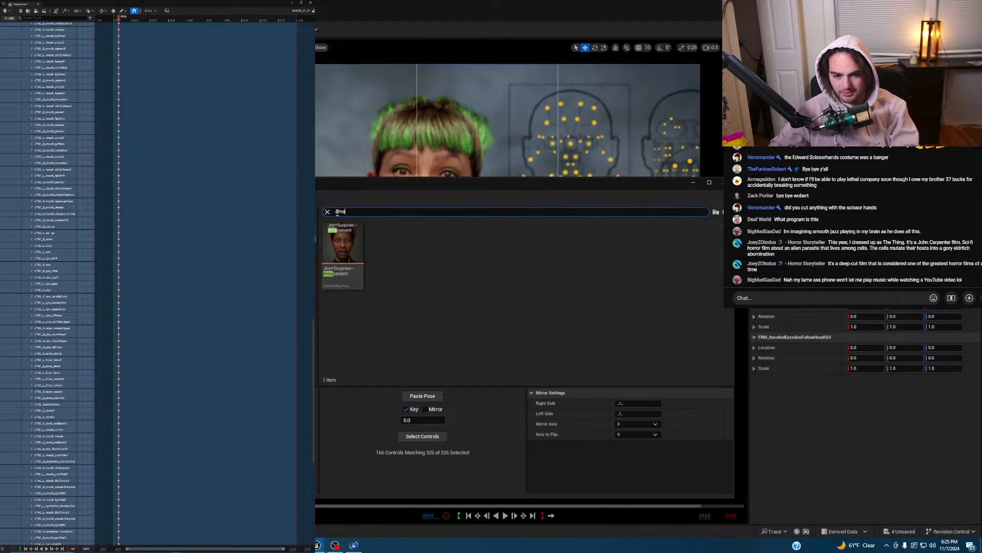
text(sur)
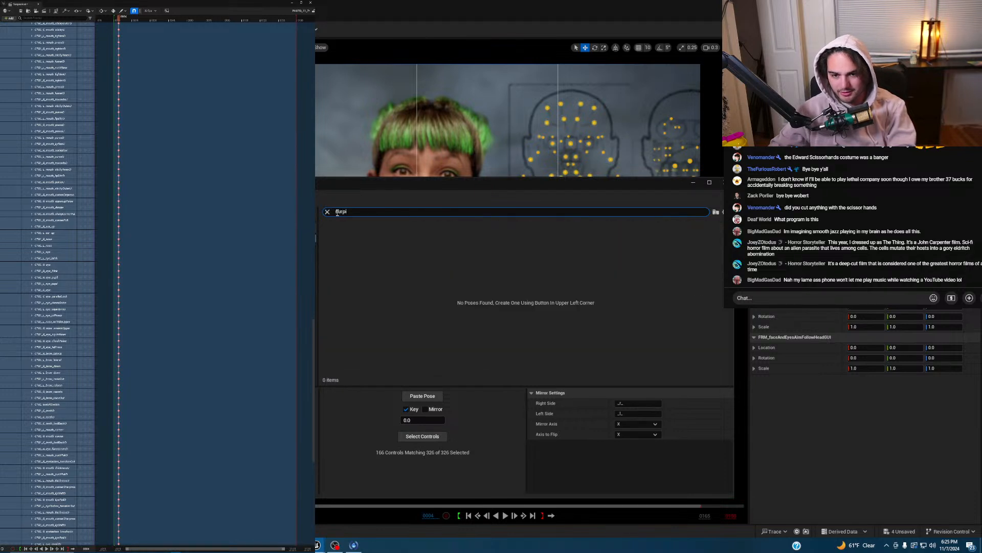
text(p)
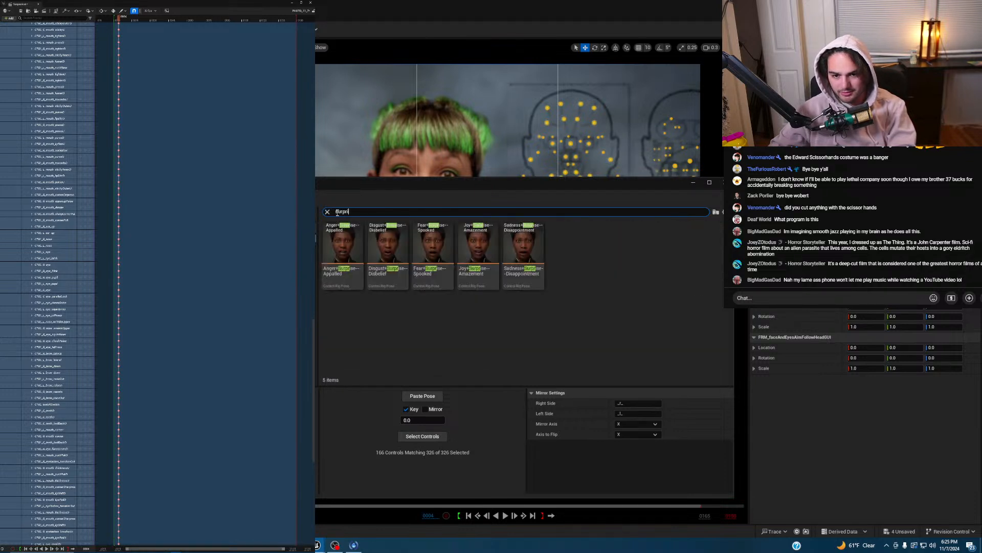
text(ri)
click(483, 254)
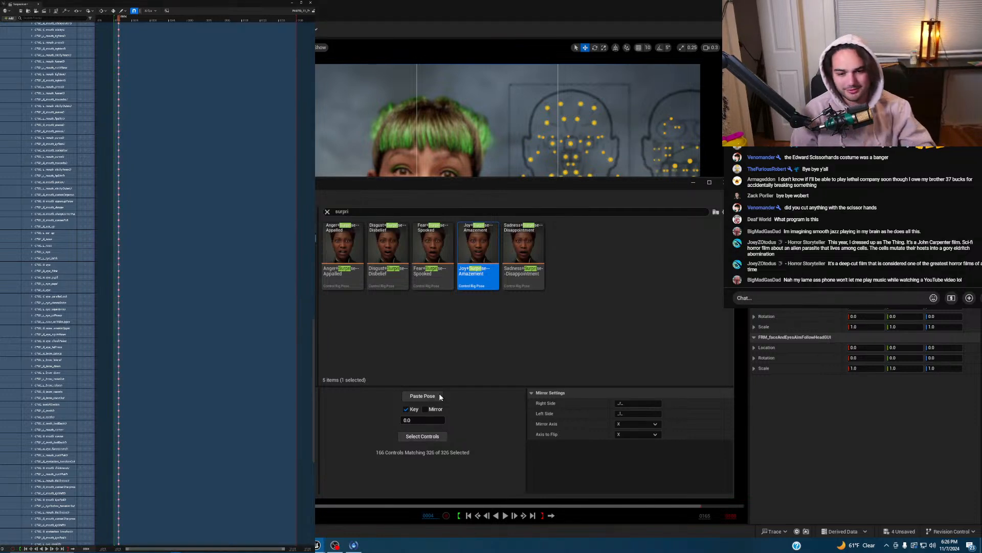
click(694, 183)
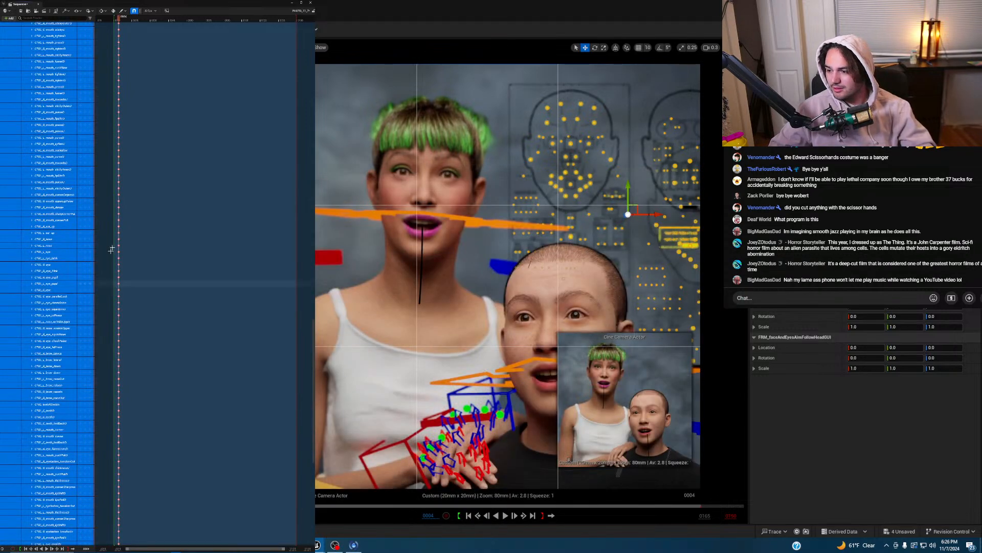
- Filter Sequencer to the face rig tracks, undo, then set and key a new CTRL_C_jaw y value
drag(314, 329, 271, 24)
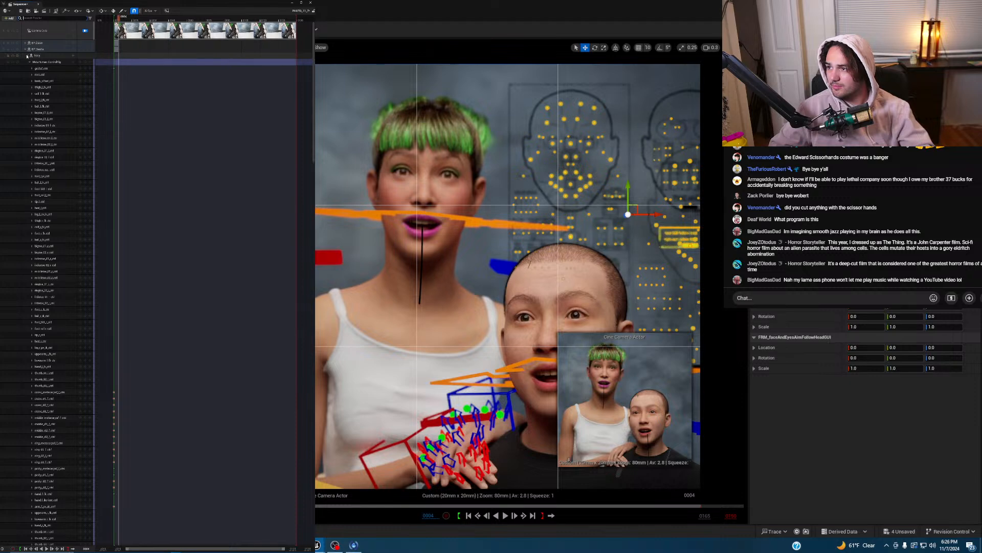
click(27, 56)
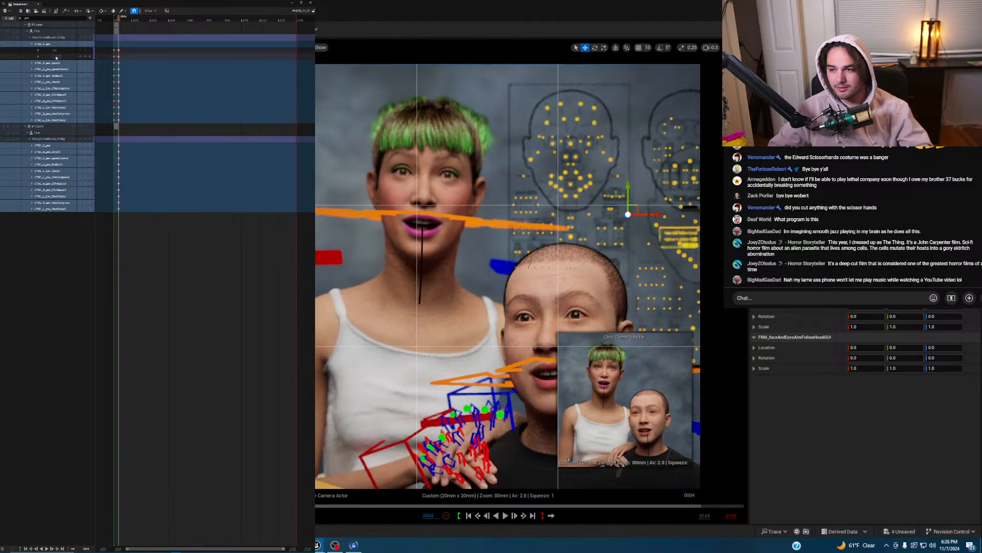
key(ctrl+z)
click(32, 145)
click(56, 158)
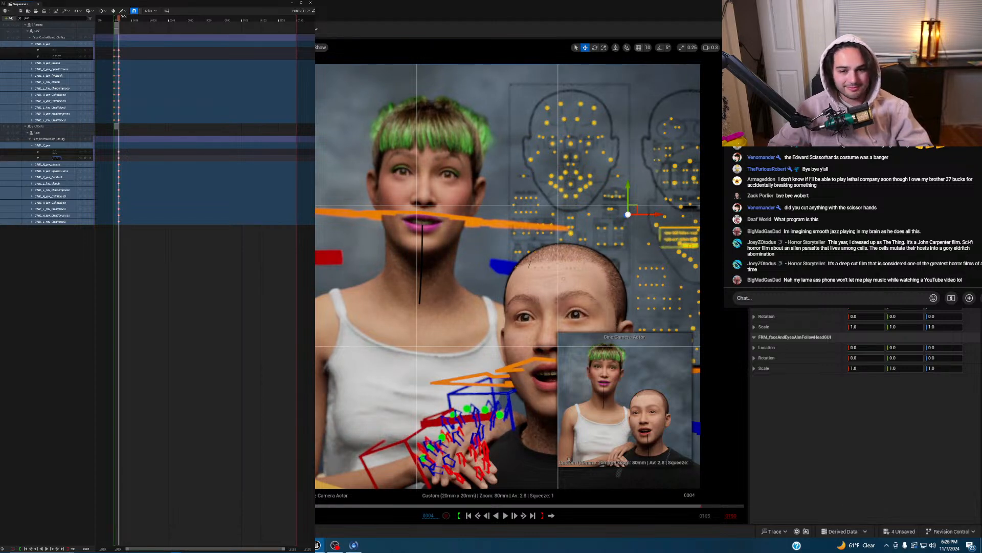
key(Return)
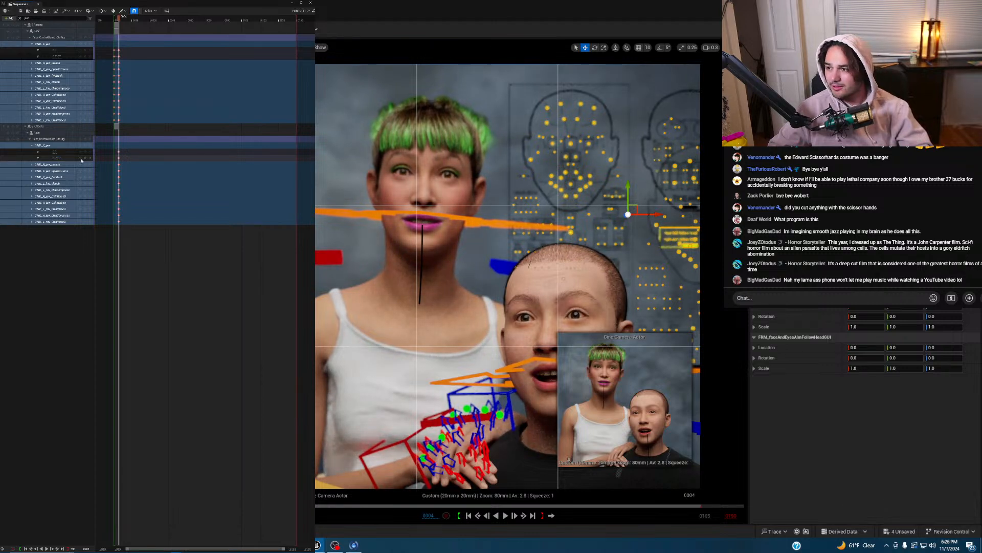
click(85, 158)
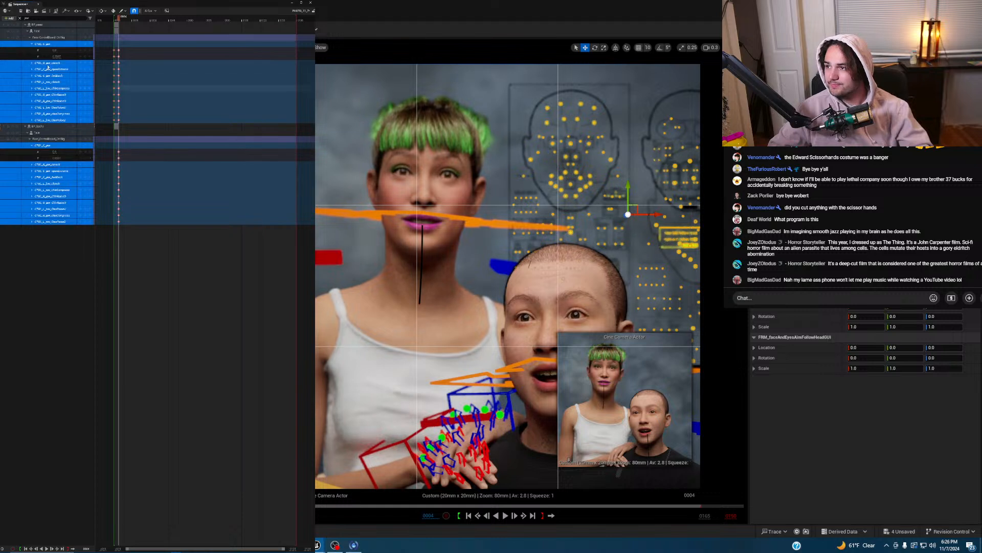
- Delete the first face rig's current-frame key to close the mouth, then scrub from frame -001 to preview
click(27, 31)
click(27, 31)
click(29, 36)
click(118, 37)
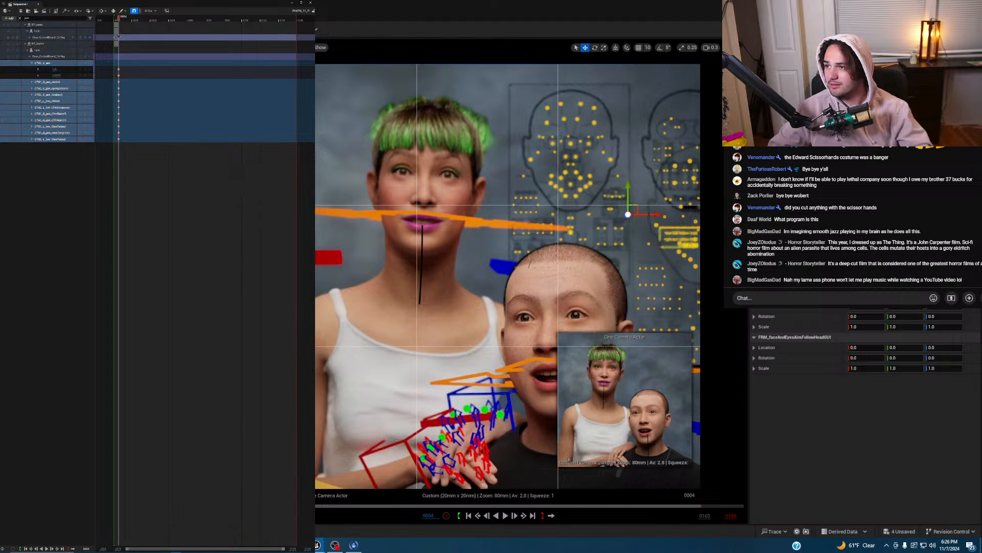
key(Delete)
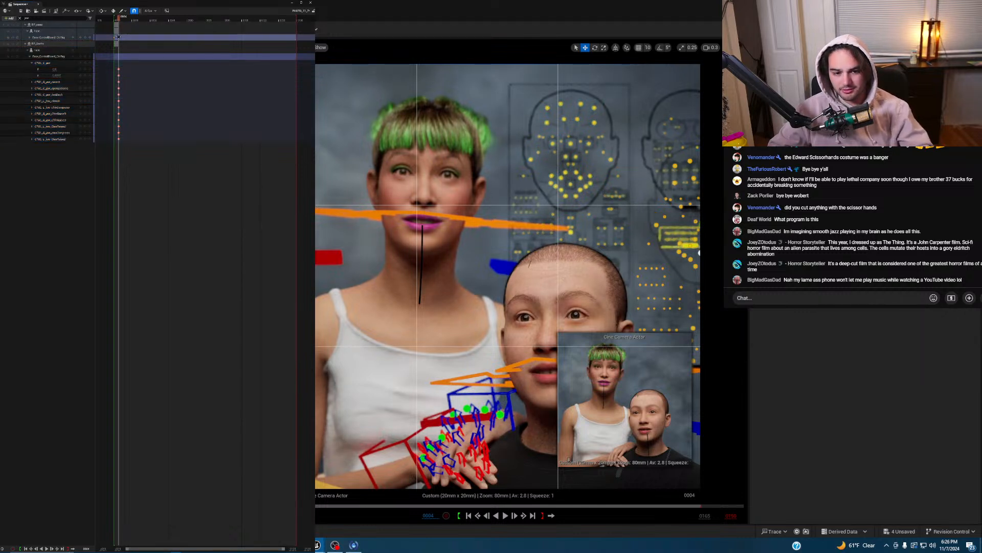
click(29, 37)
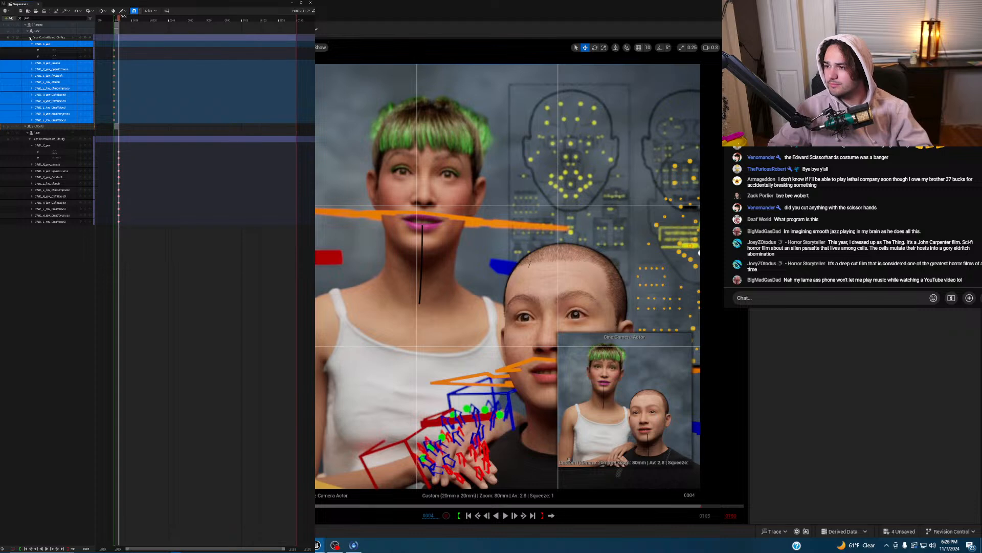
click(114, 20)
drag(114, 20, 120, 19)
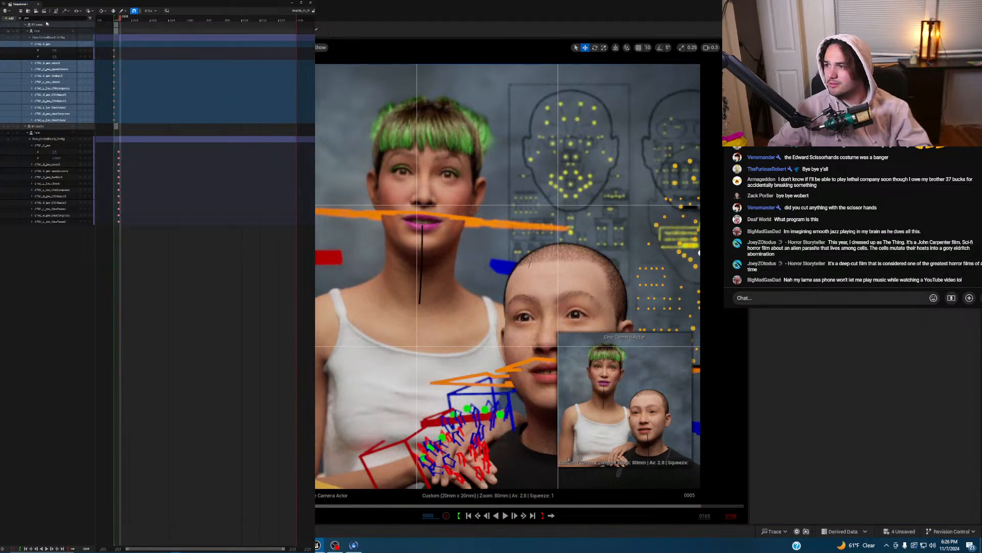
click(20, 19)
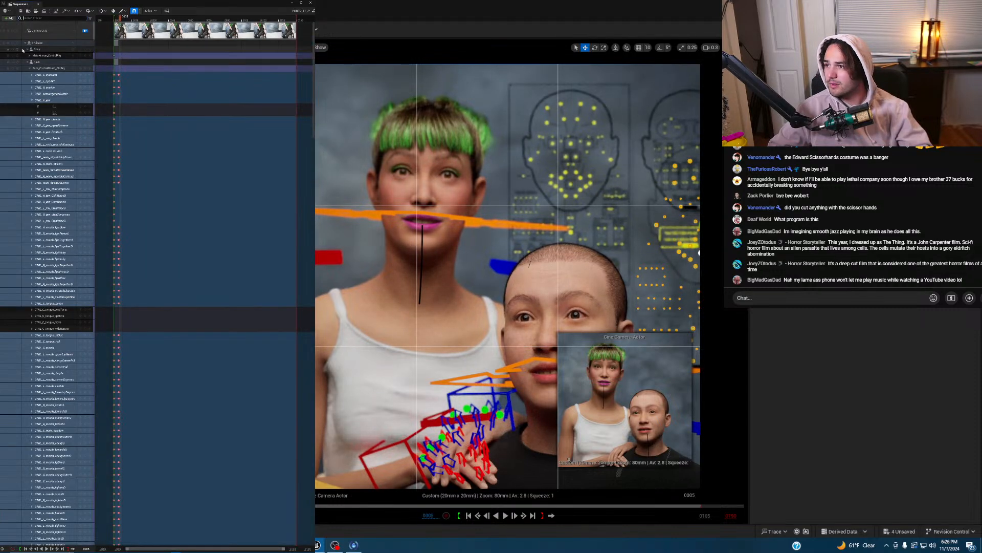
- Collapse the Face ControlBoard track, return to frame 0000, and select the Transform track and jaw key
click(30, 69)
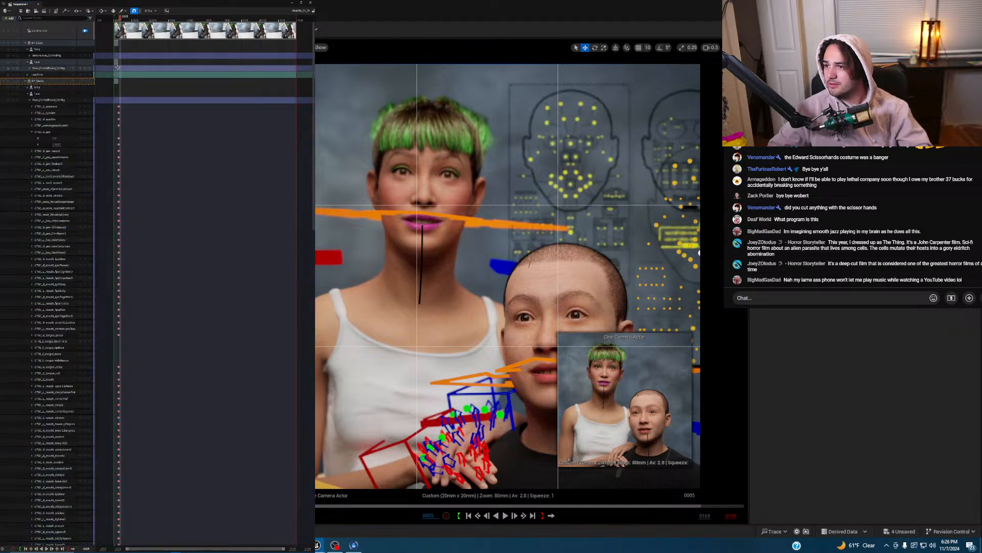
key(Left)
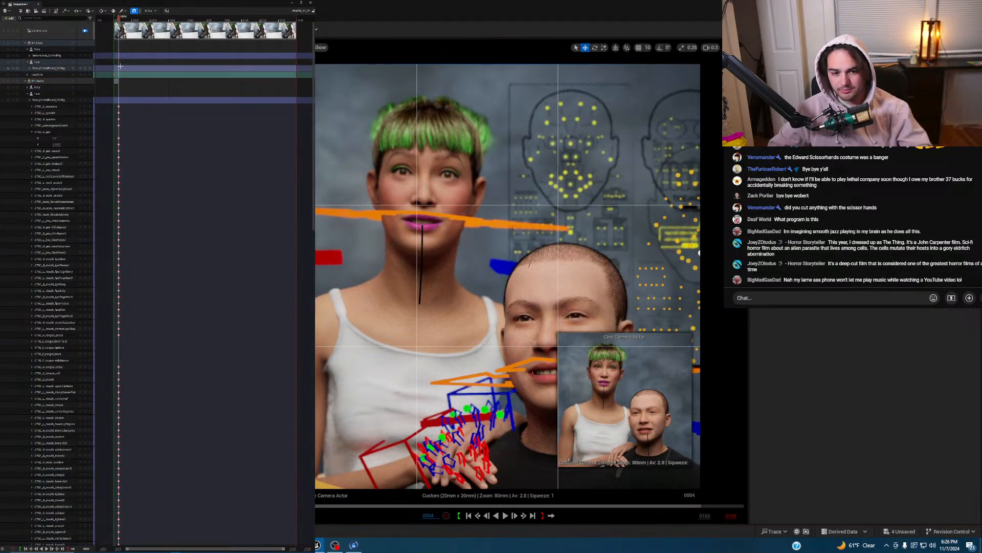
key(Left)
key(Left)
key(Left)
key(Left)
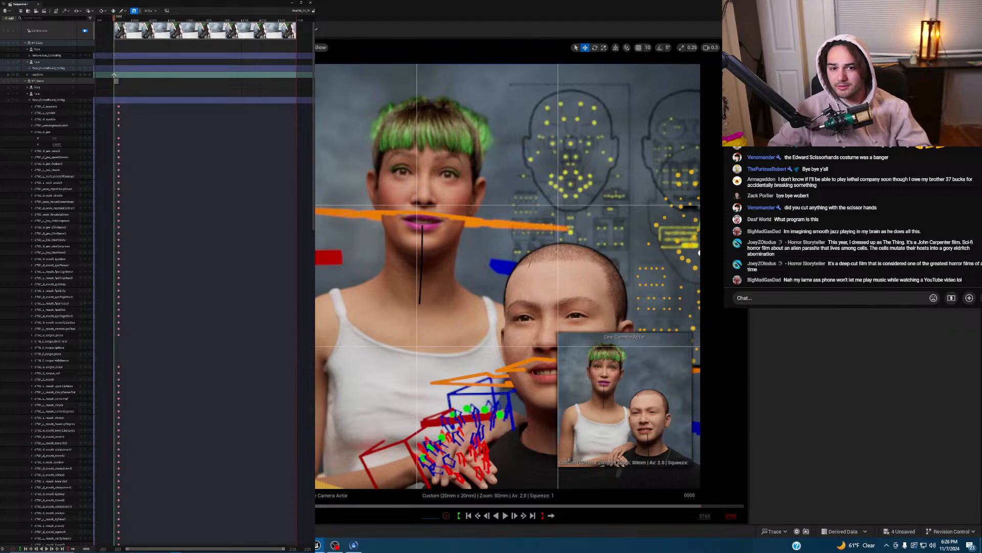
click(116, 75)
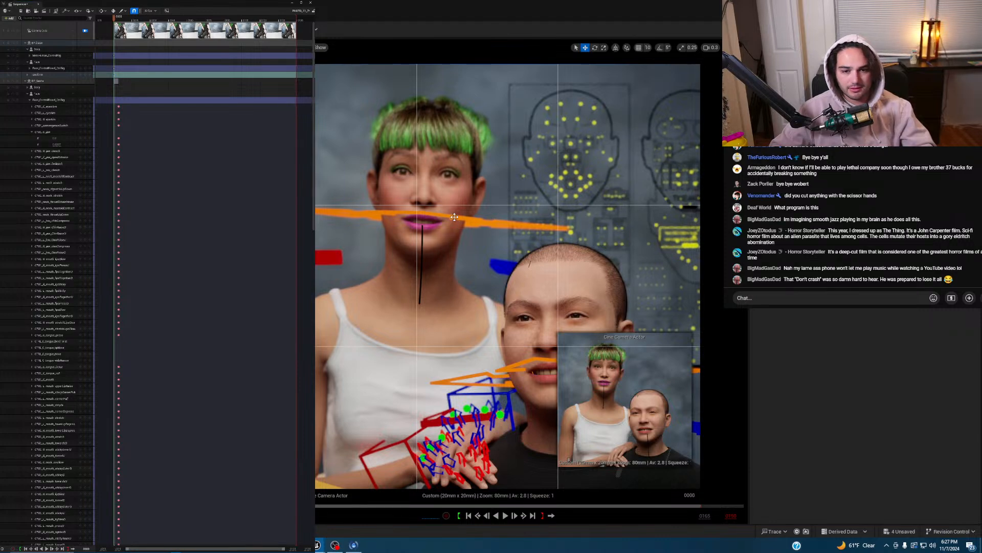
key(e)
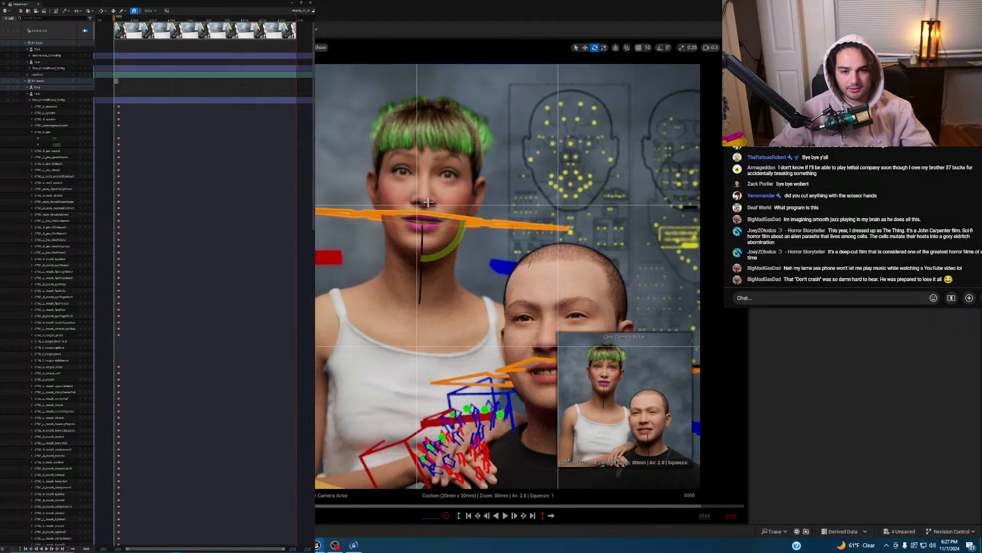
click(119, 138)
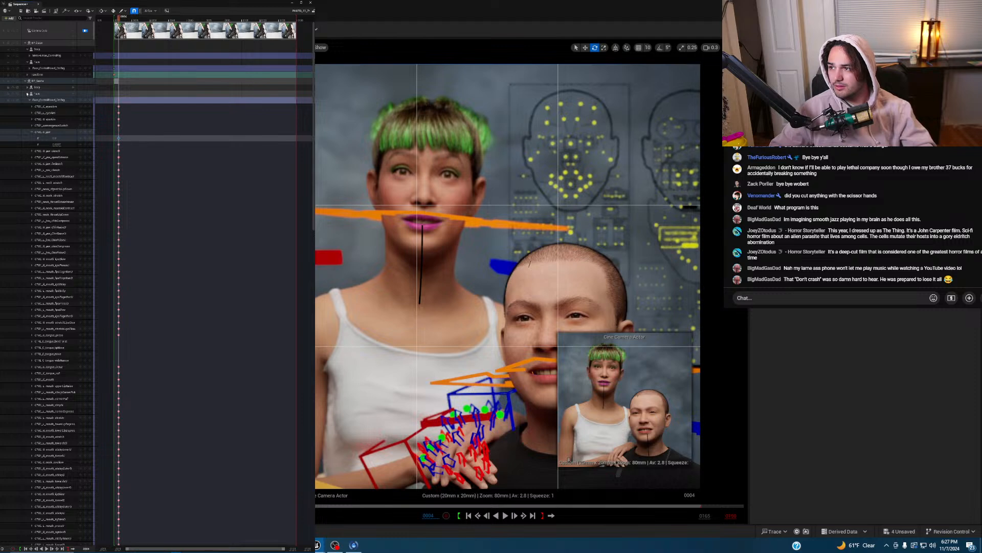
- Collapse the second character's face tracks, expand its body rig, and select index_metacarpal
click(27, 94)
click(28, 88)
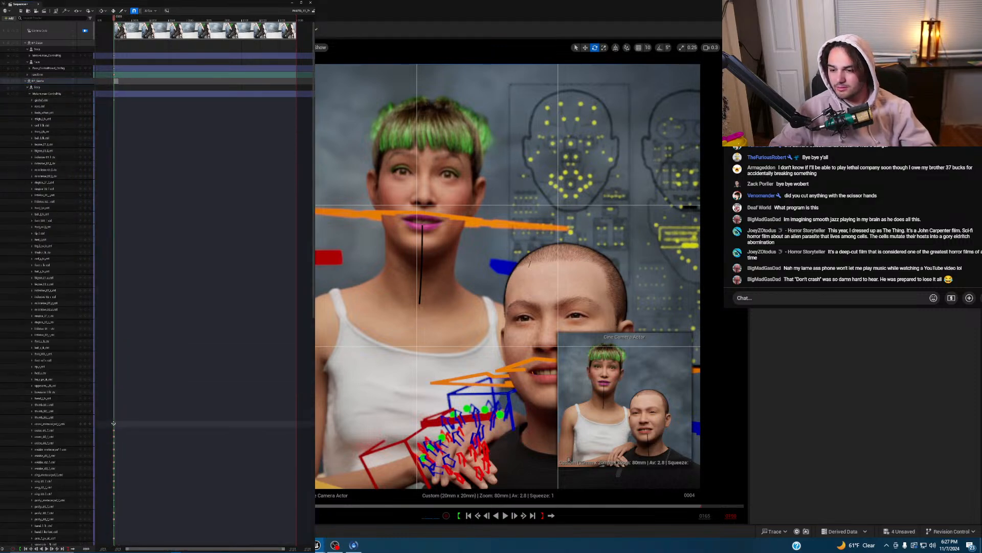
click(56, 424)
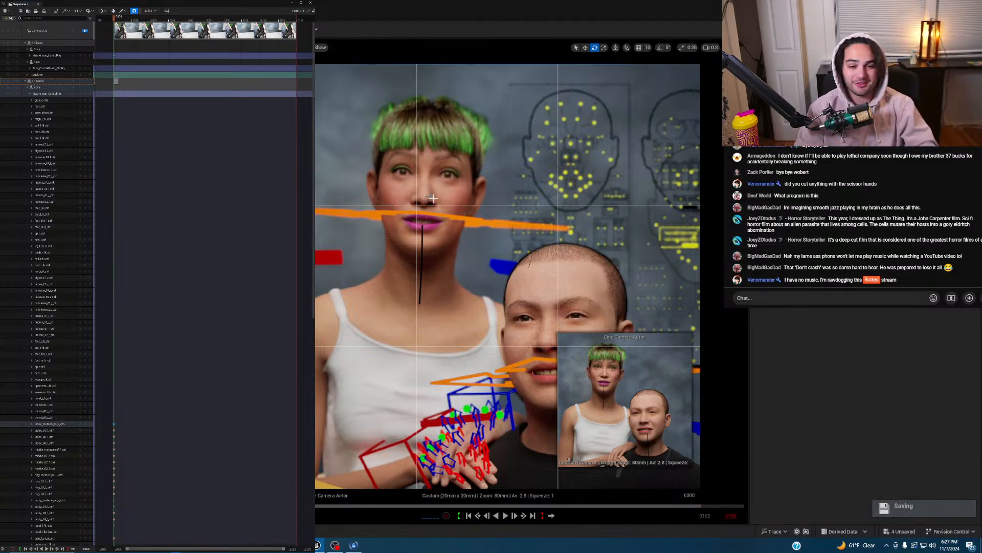
- Tilt the green-haired woman's head slightly with head_anc_ctrl
click(481, 221)
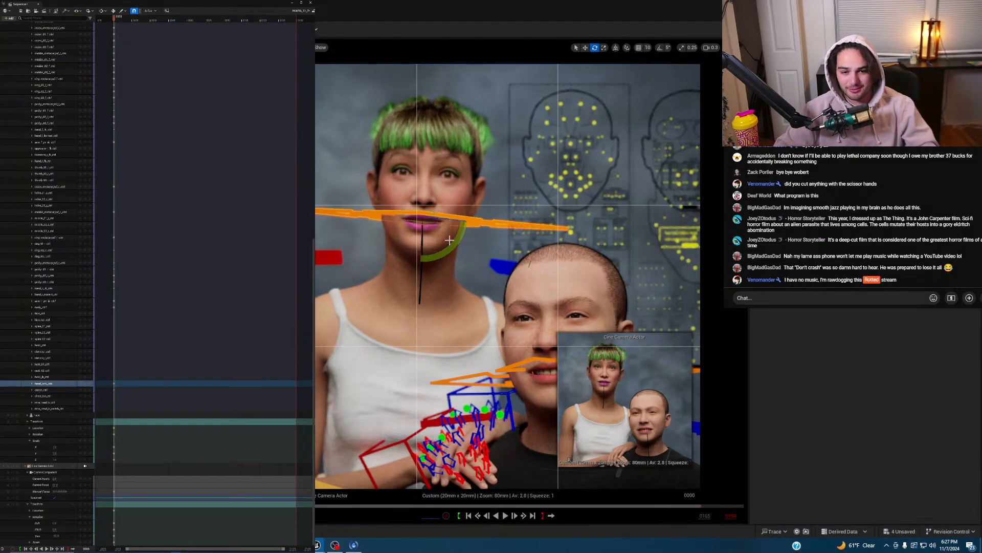
drag(461, 243, 421, 224)
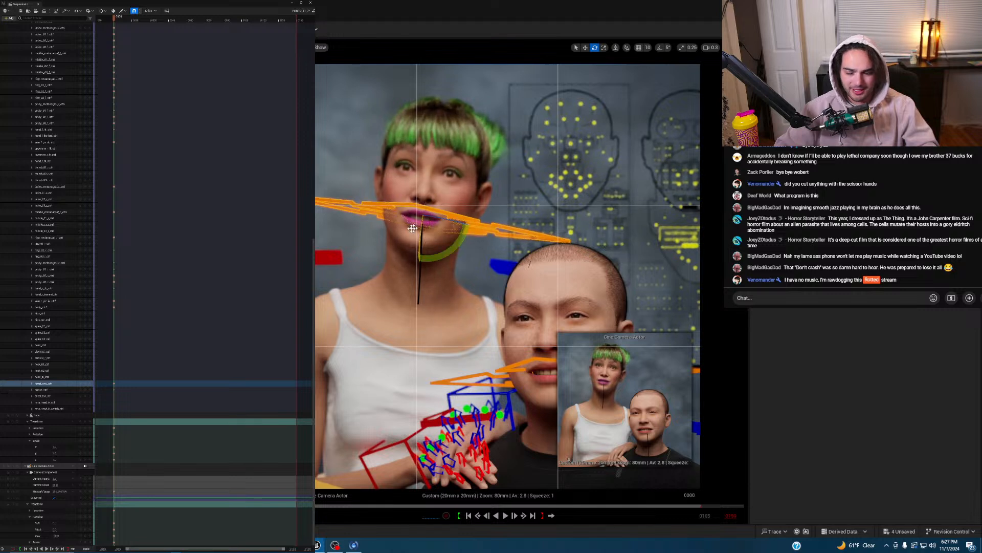
click(72, 382)
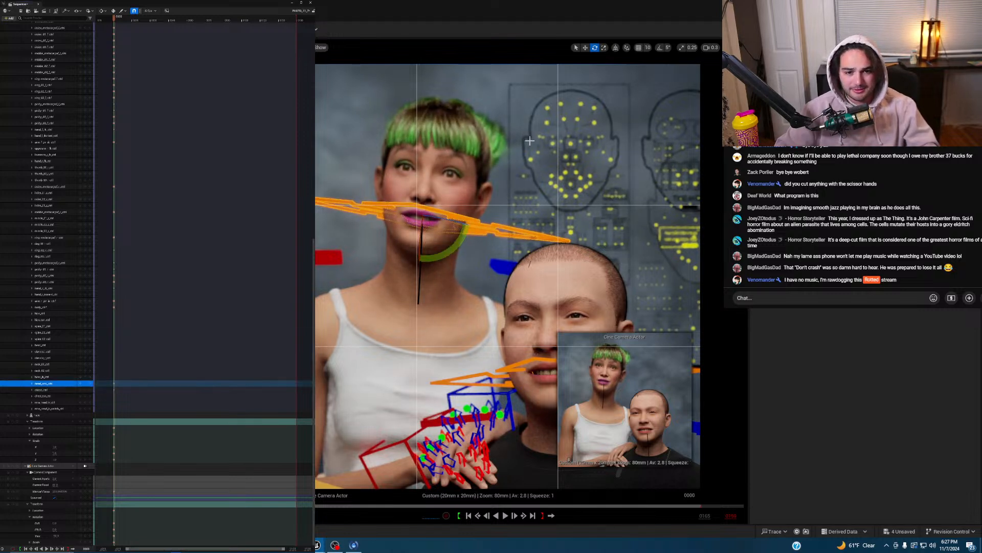
- Nudge an expression control on the face board left and slightly down
click(569, 144)
key(w)
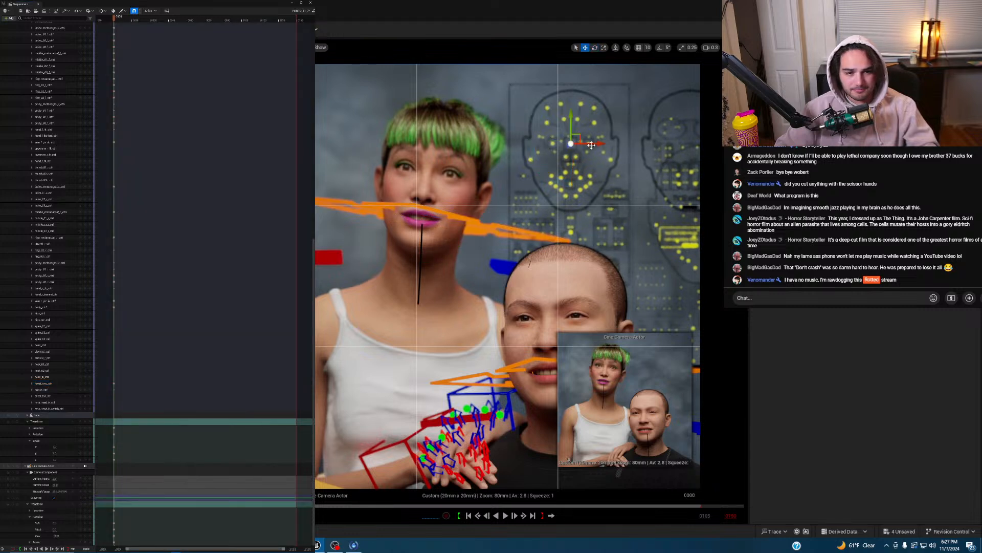
mouse_move(591, 145)
mouse_down()
mouse_move(571, 120)
mouse_move(591, 140)
mouse_up()
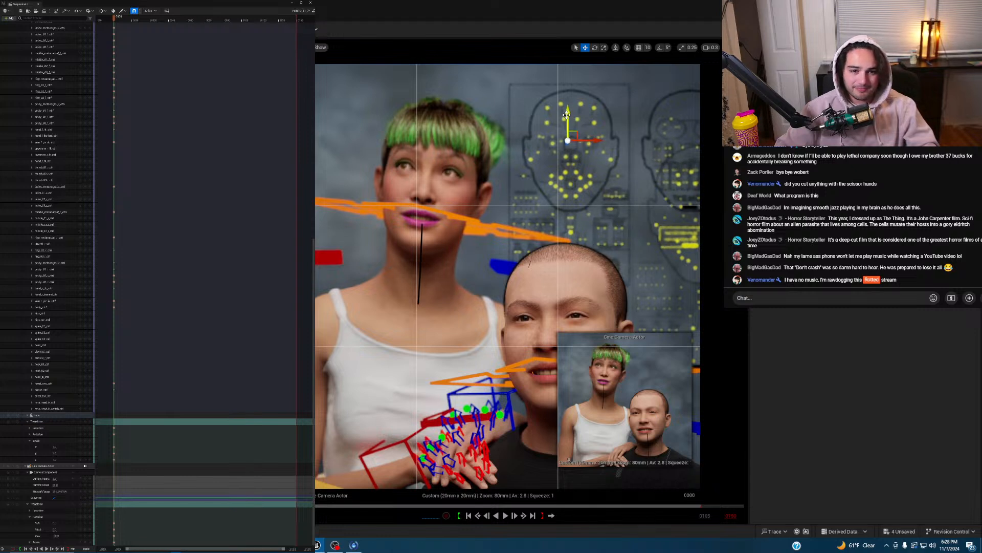
drag(567, 114, 596, 142)
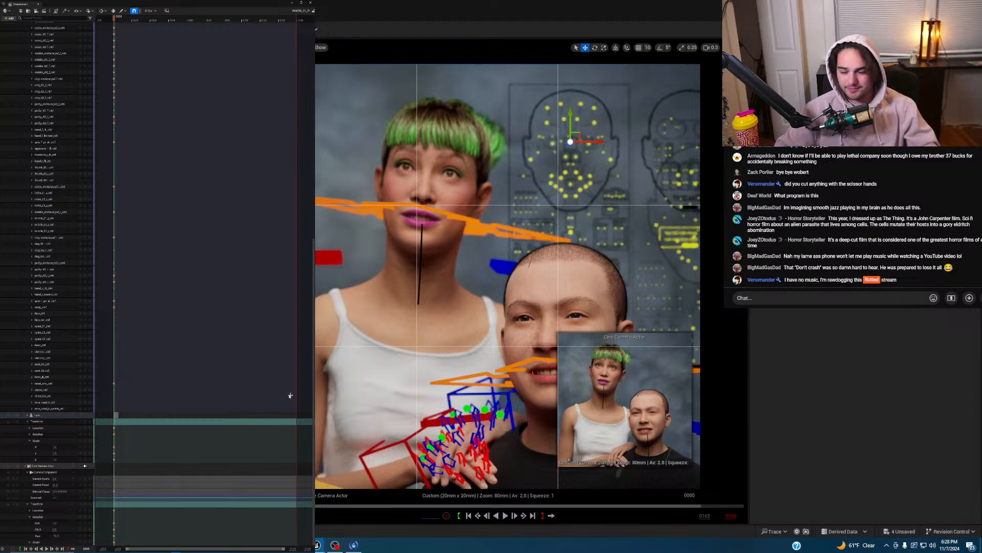
scroll(246, 231, up, 8)
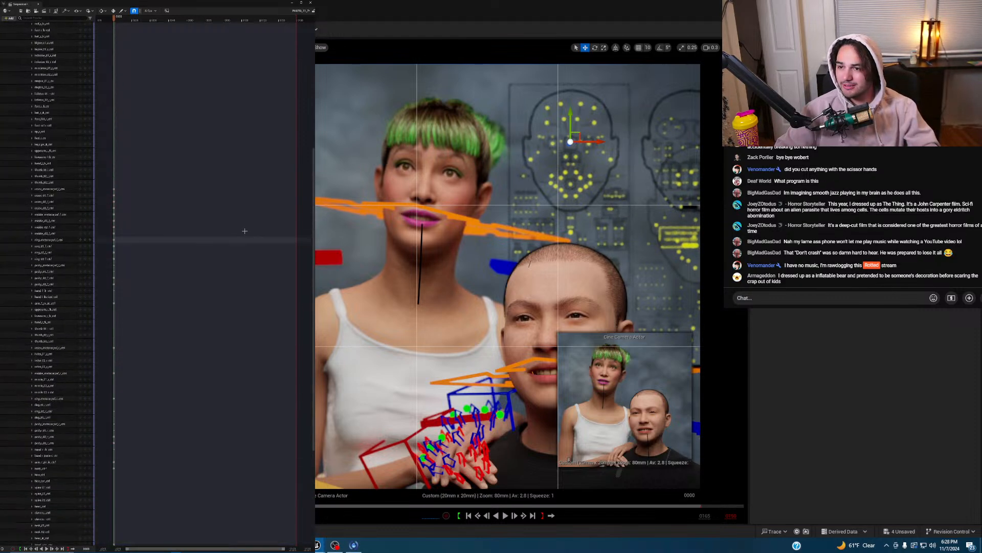
scroll(136, 109, up, 5)
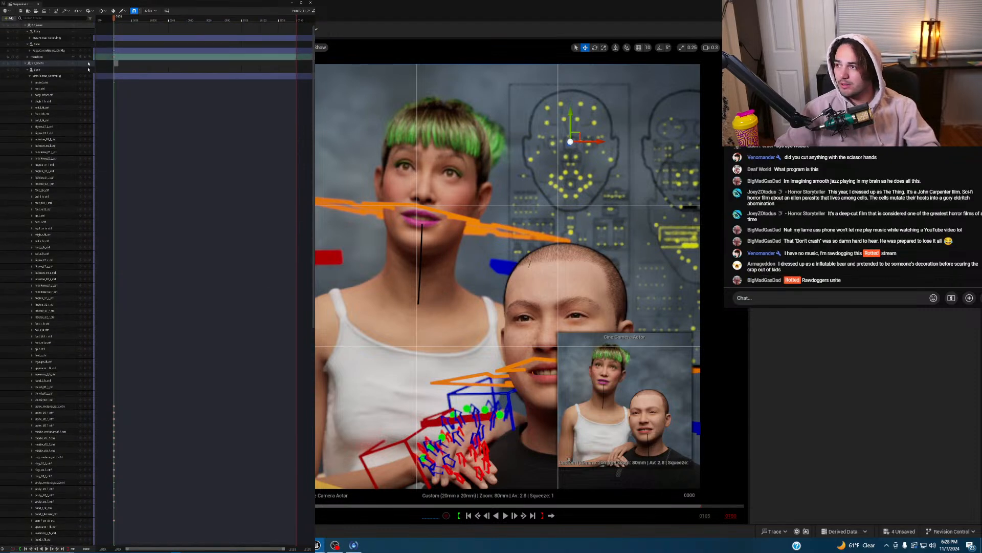
scroll(88, 54, up, 2)
- Toggle the camera-cuts view, select the Cine Camera Actor track, and fly around to the characters' right
click(21, 79)
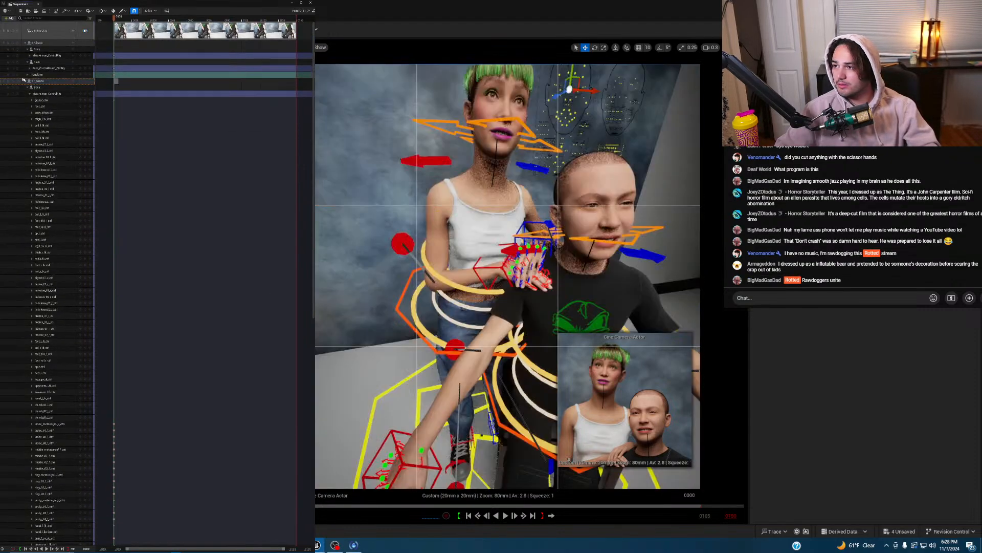
click(24, 81)
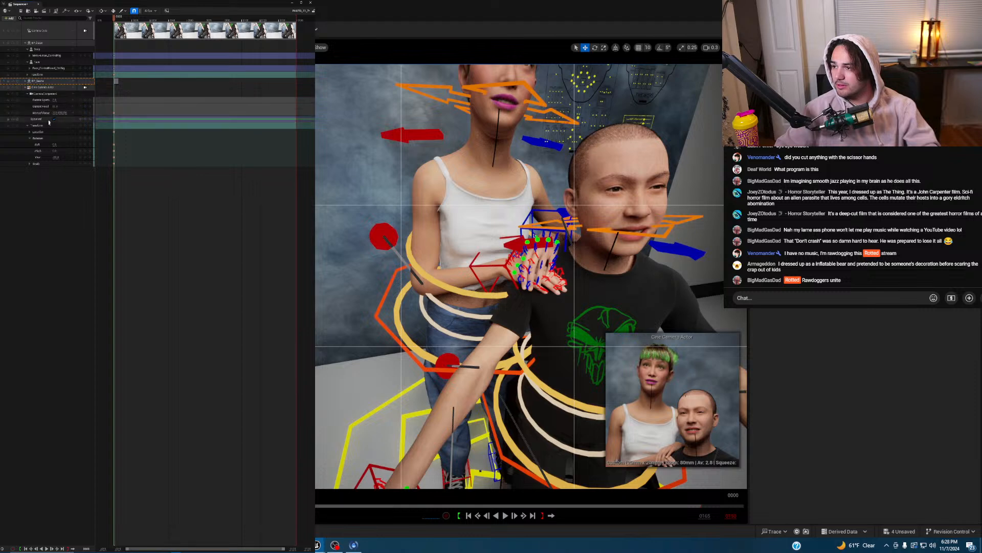
click(51, 89)
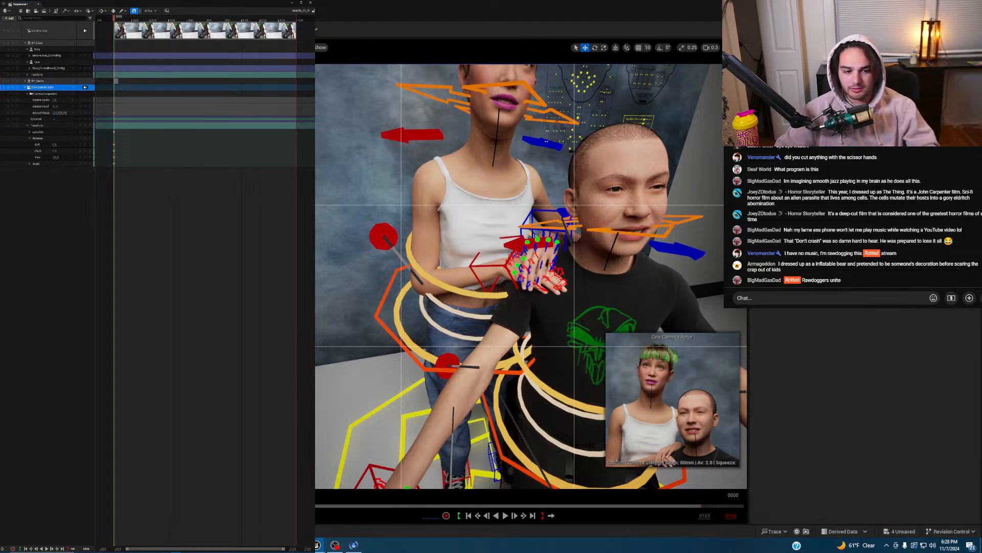
key(d)
right_drag(701, 200, 559, 150)
- Shift the CTRL_C_eye gaze slightly along X, then filter Sequencer tracks by 'jaw'
click(584, 137)
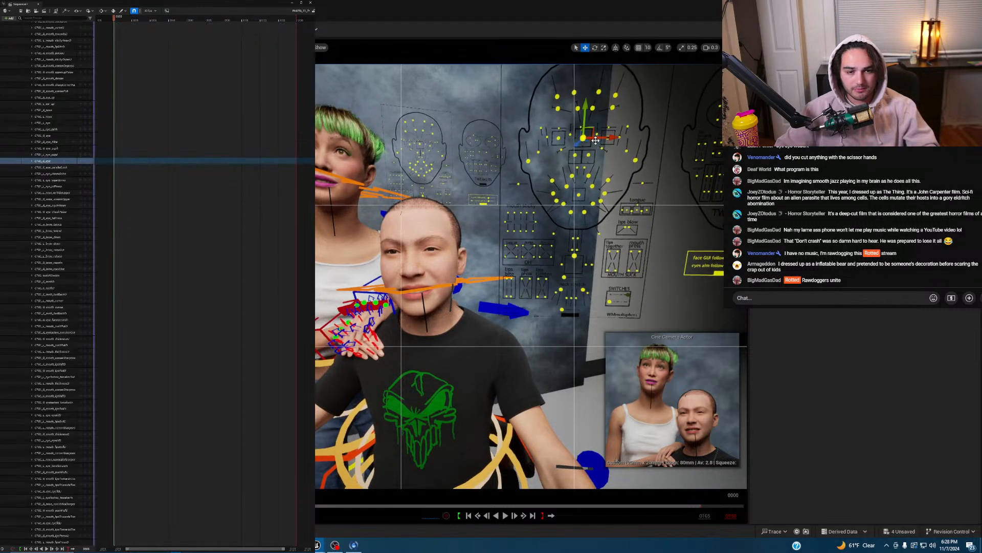
drag(603, 137, 584, 109)
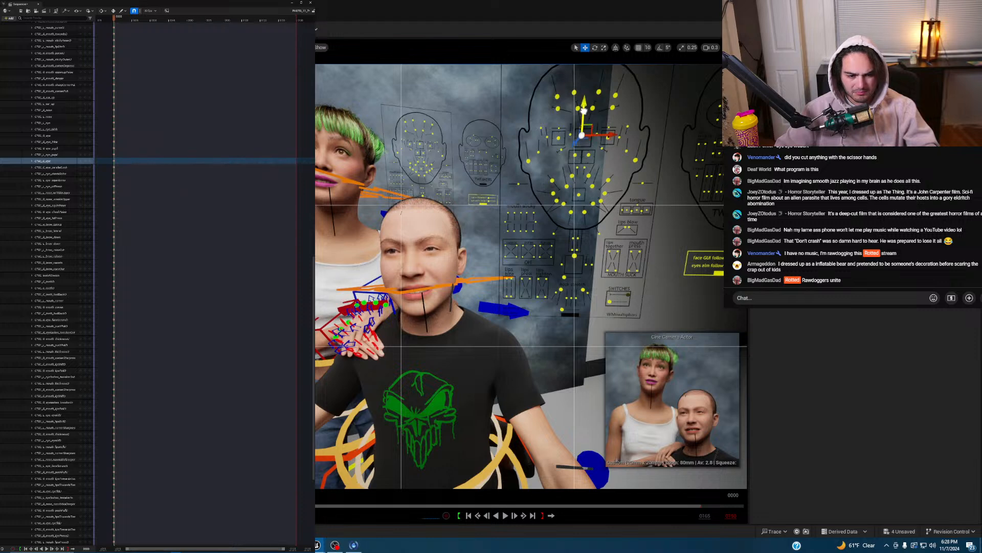
drag(606, 137, 607, 137)
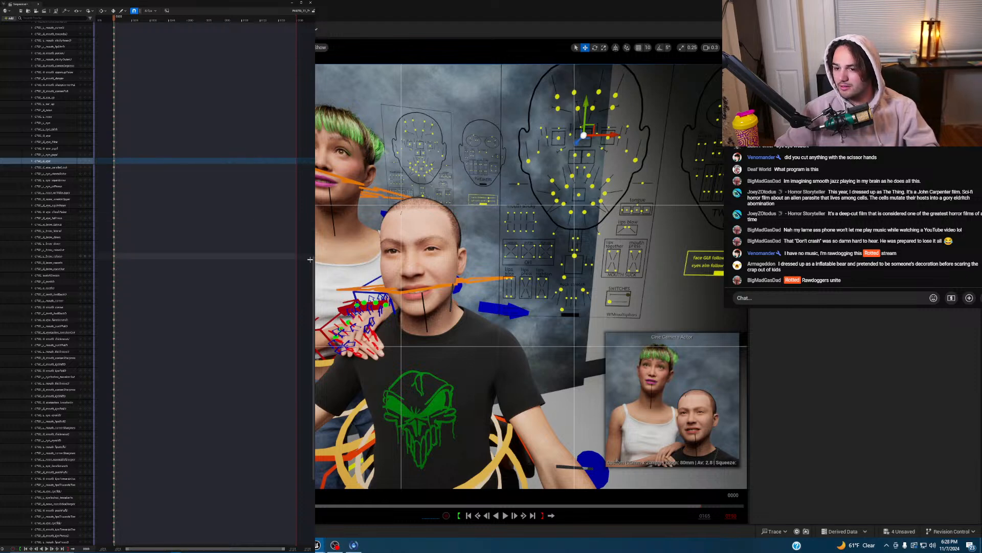
drag(314, 263, 294, 36)
text(jaw)
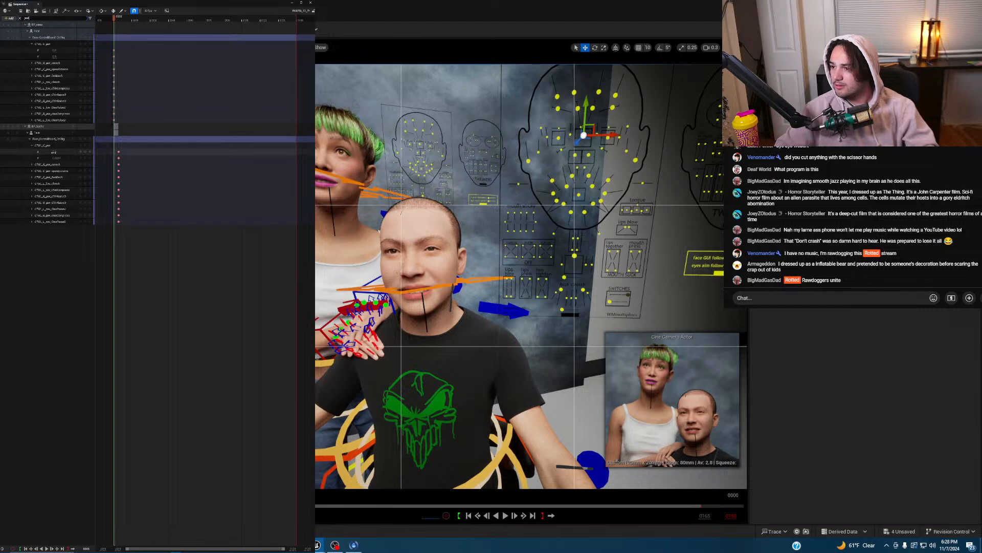
- Go to the frame-4 key, clear the jaw track filter, and collapse BP_Isaac's tracks
click(119, 158)
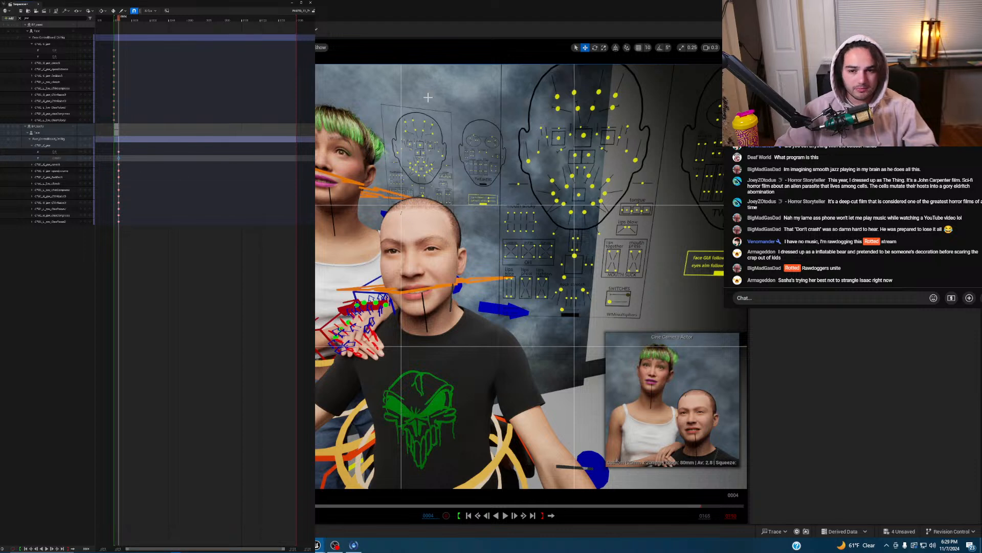
click(420, 144)
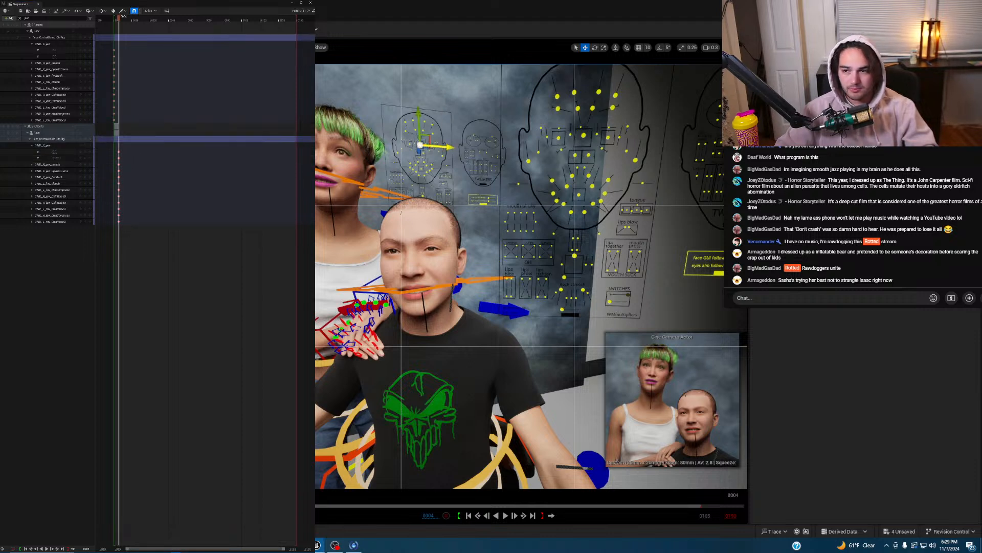
click(19, 18)
click(25, 42)
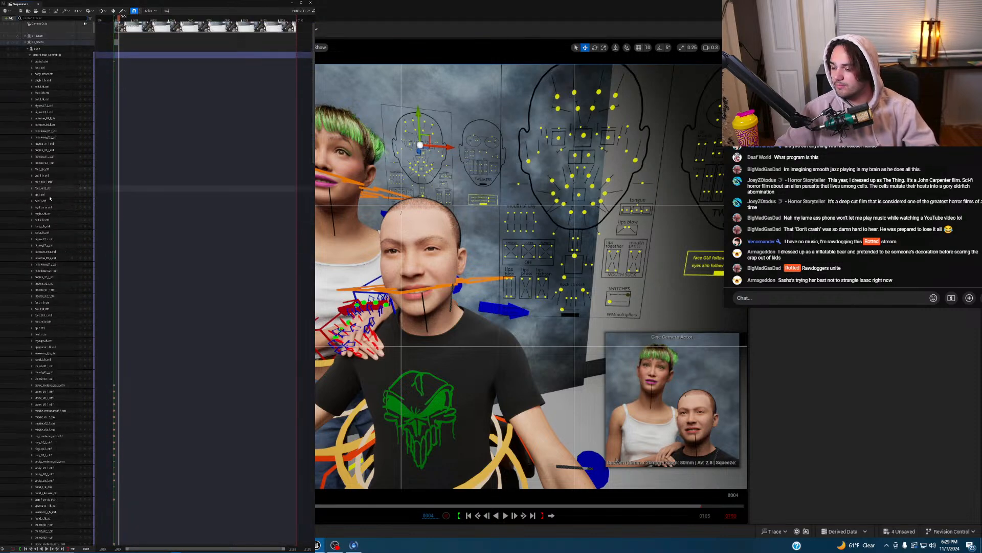
- Delete the frame-4 key on the CTRL_C_eye track
scroll(54, 203, down, 10)
scroll(53, 203, down, 10)
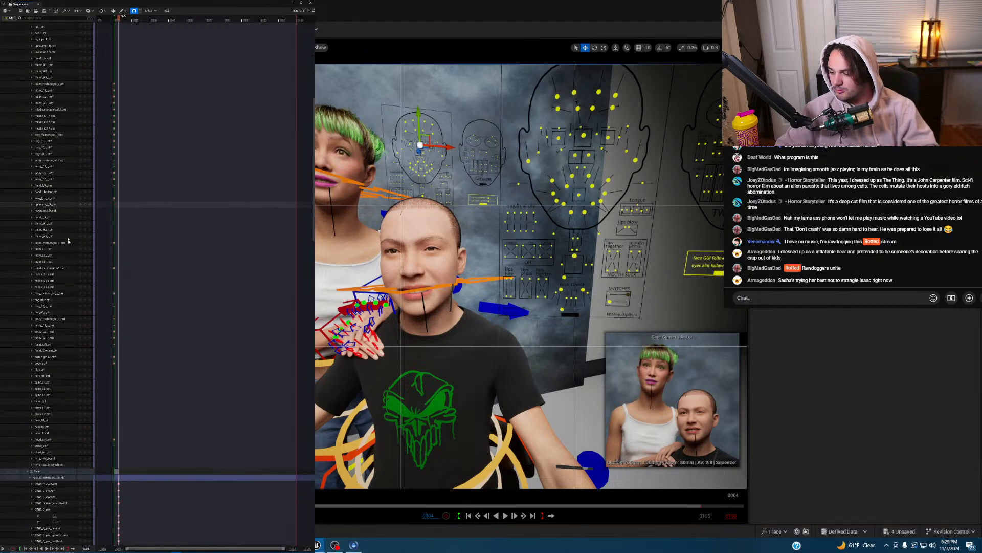
scroll(75, 332, down, 15)
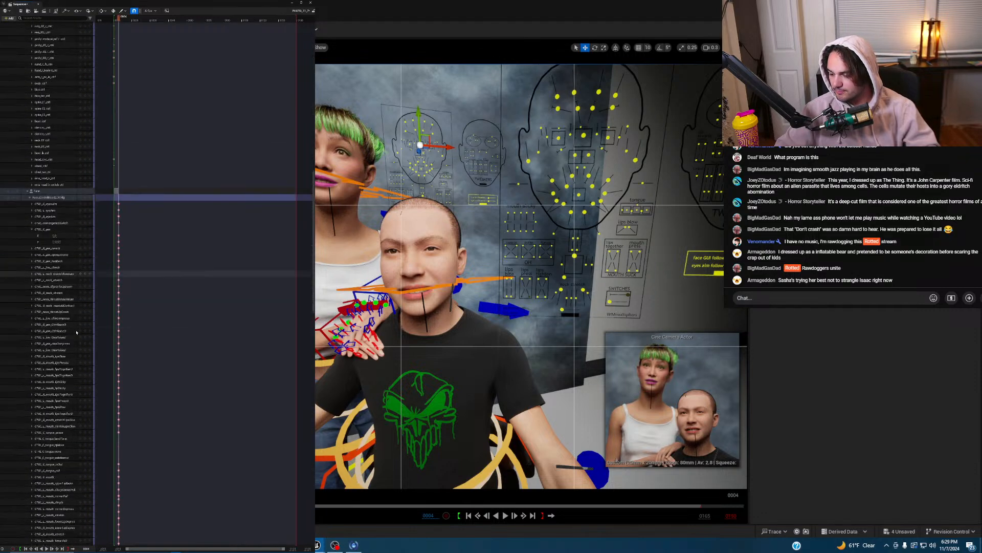
scroll(82, 335, down, 8)
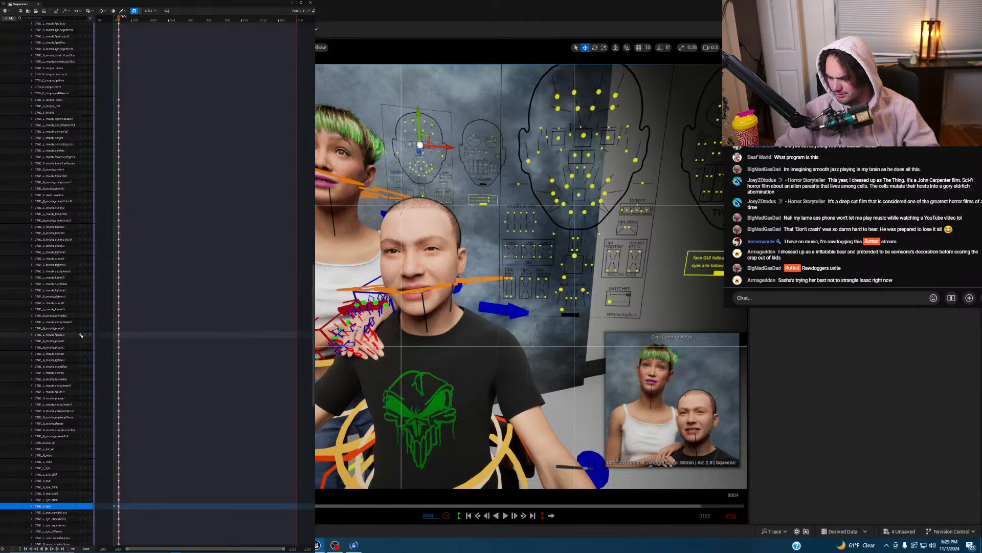
click(117, 442)
click(119, 443)
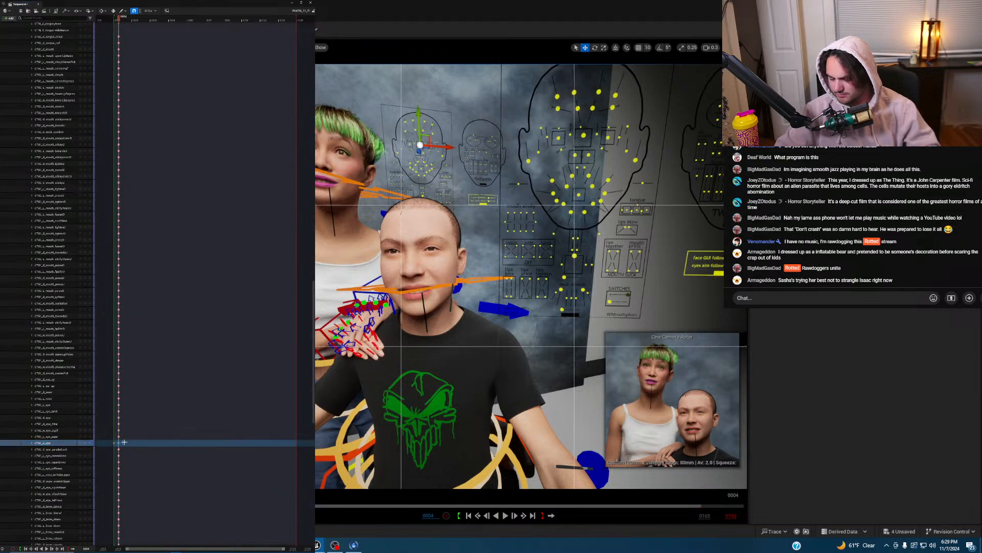
key(Delete)
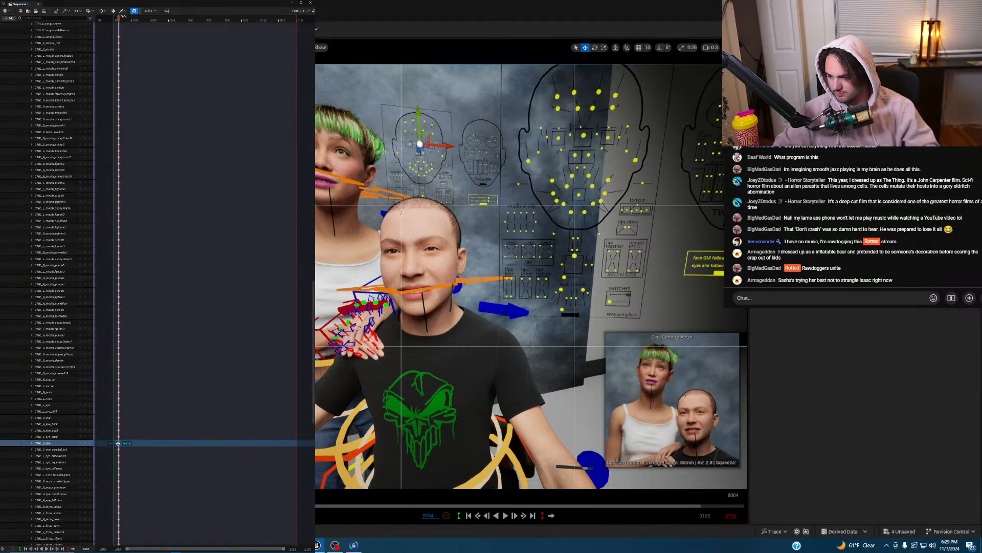
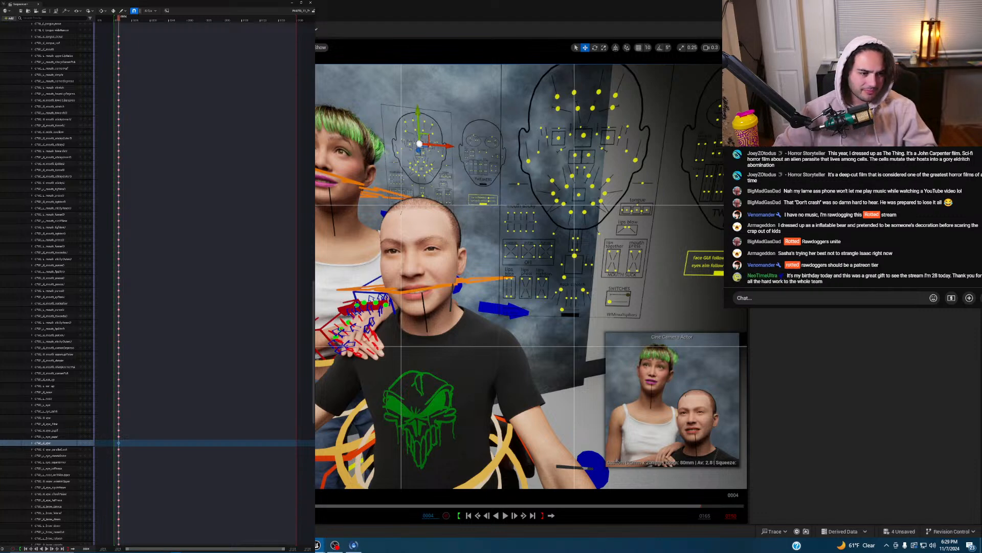
- Filter Sequencer tracks by 'jaw', raise CTRL_C_jaw Y to about 0.1, then clear the filter
click(51, 19)
text(jaw)
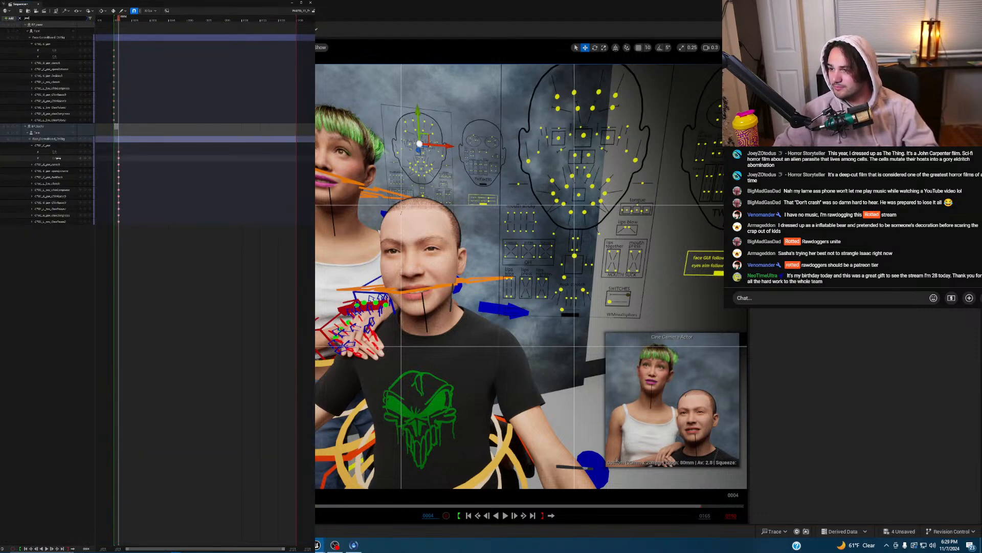
drag(56, 158, 61, 158)
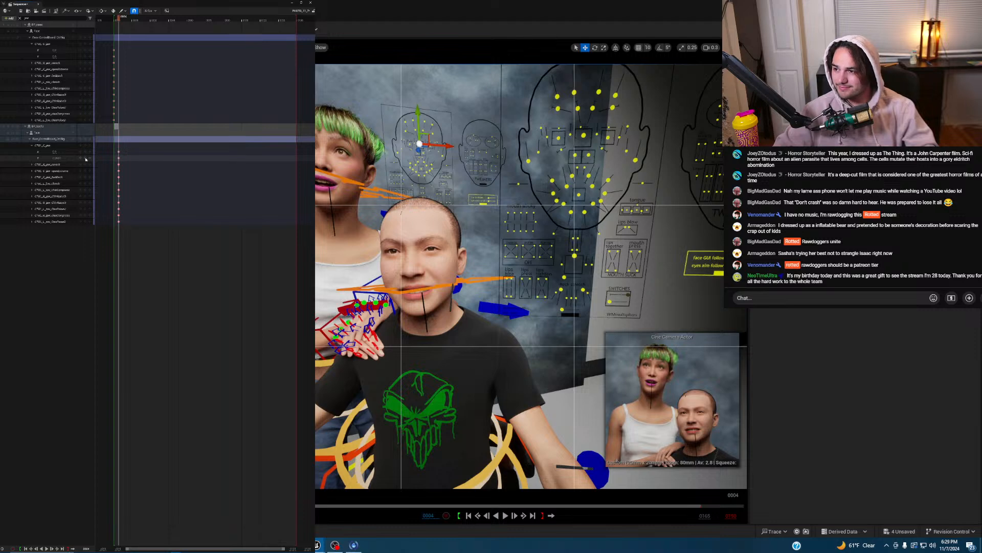
click(20, 18)
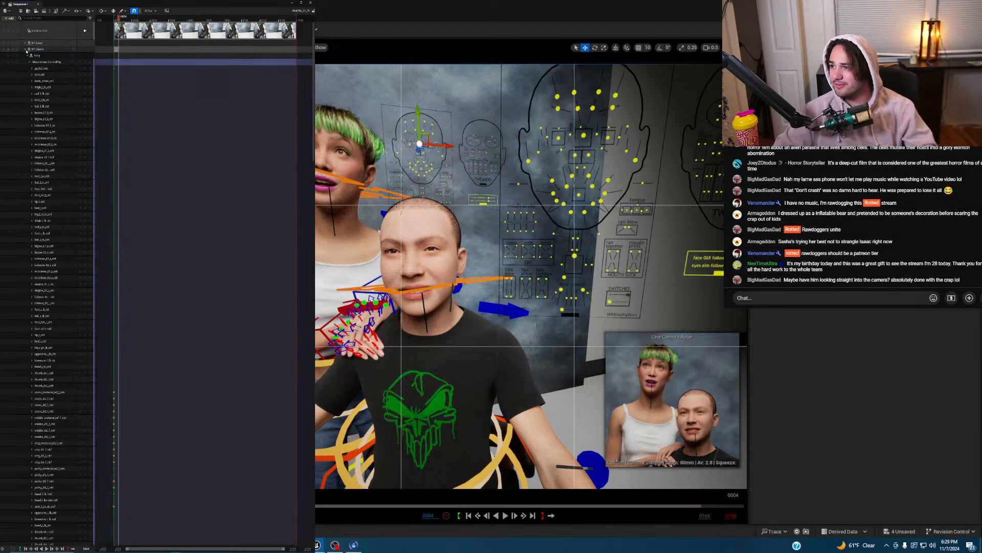
- Lock the viewport to the cine camera and jump the playhead to frame 0
click(26, 50)
click(84, 55)
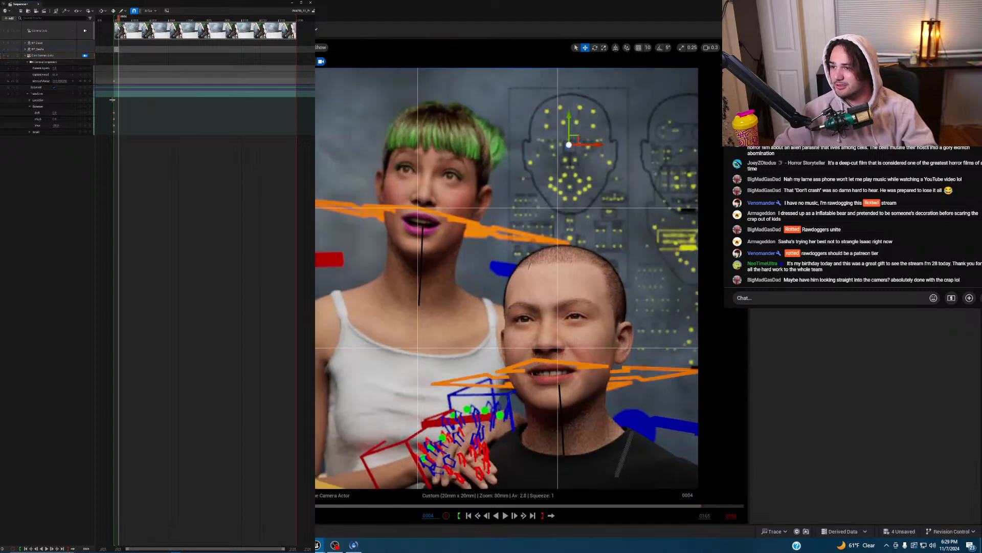
click(113, 99)
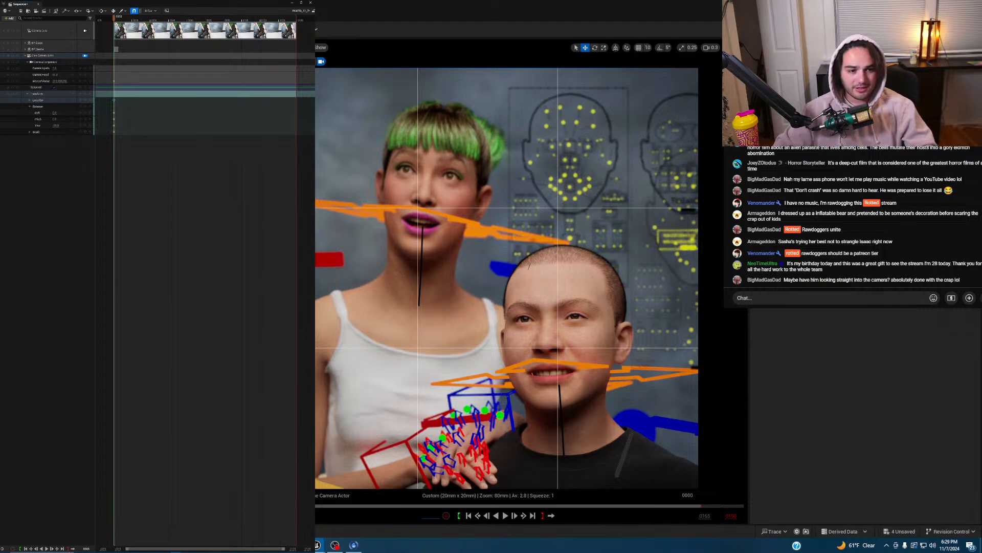
- Try focal lengths of 50mm and 80mm on the cine camera, then set aperture to 11
click(44, 55)
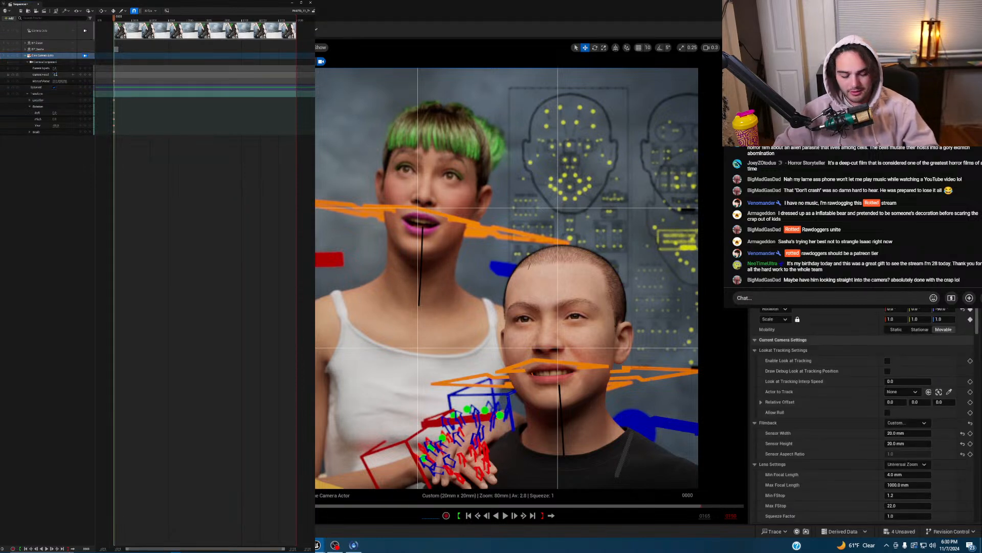
key(Return)
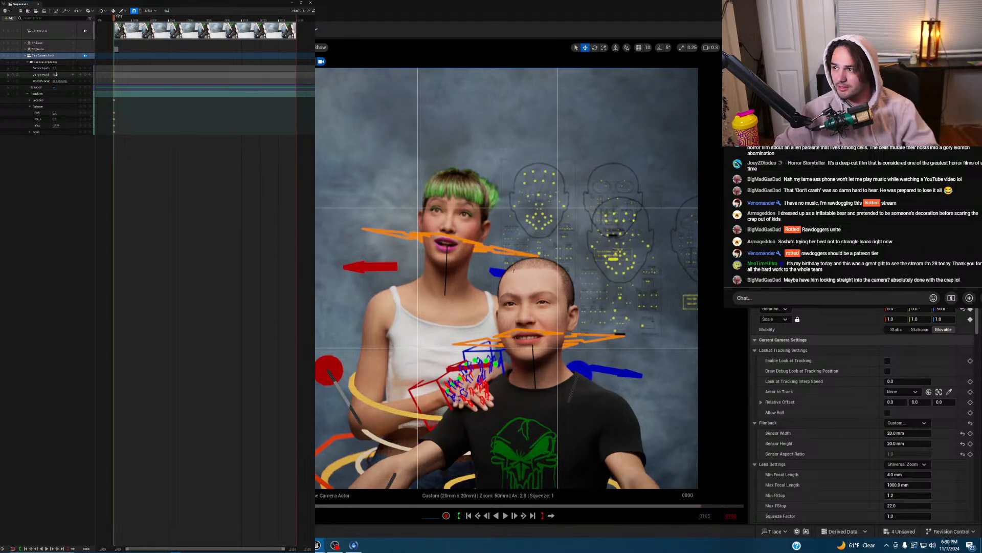
key(Return)
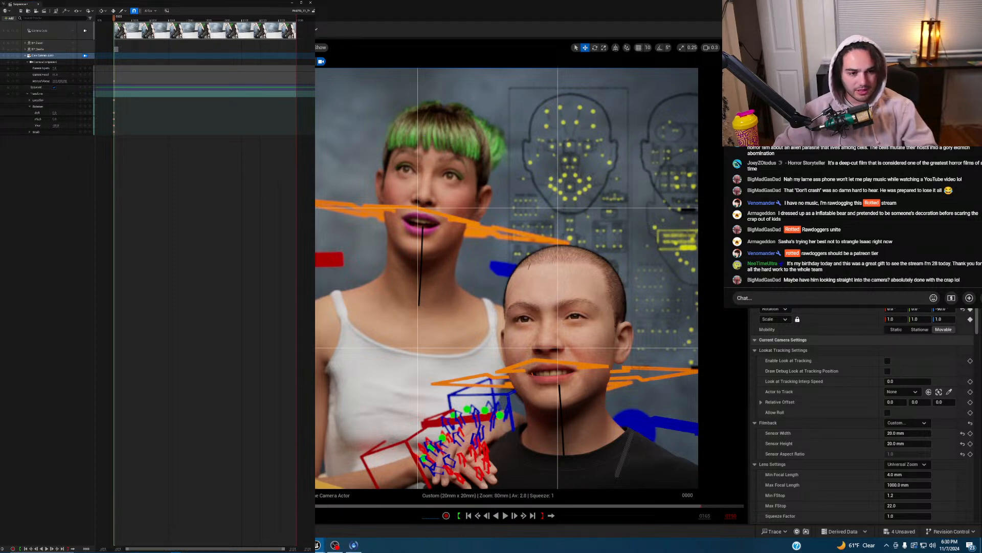
scroll(865, 414, down, 10)
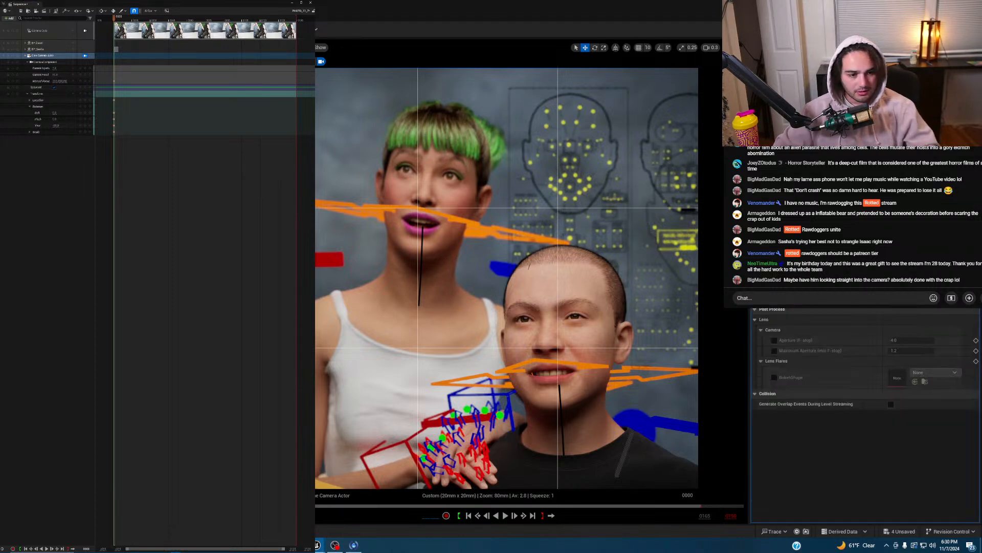
key(Return)
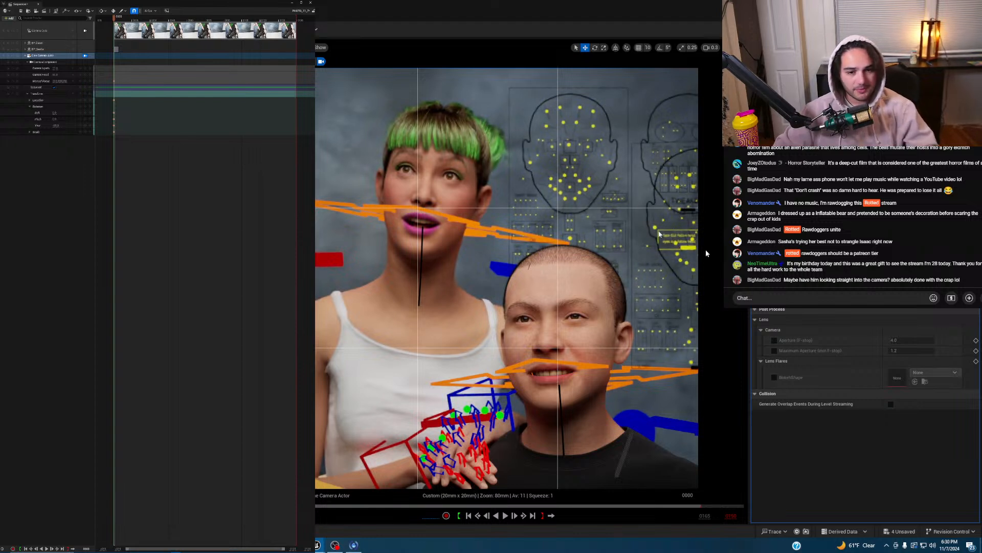
- Scale the backdrop plane behind the characters down to 0.95
click(357, 111)
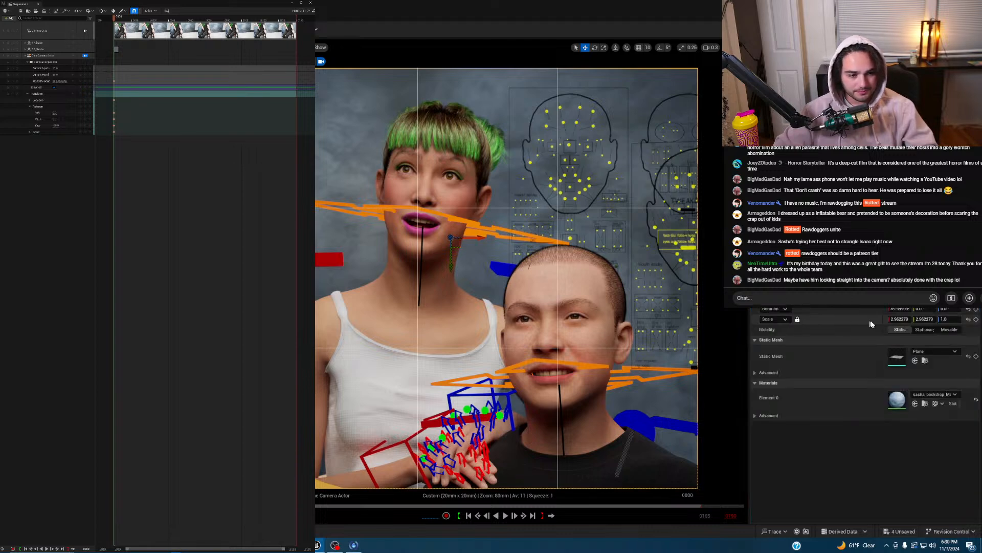
drag(899, 319, 830, 320)
drag(478, 237, 529, 237)
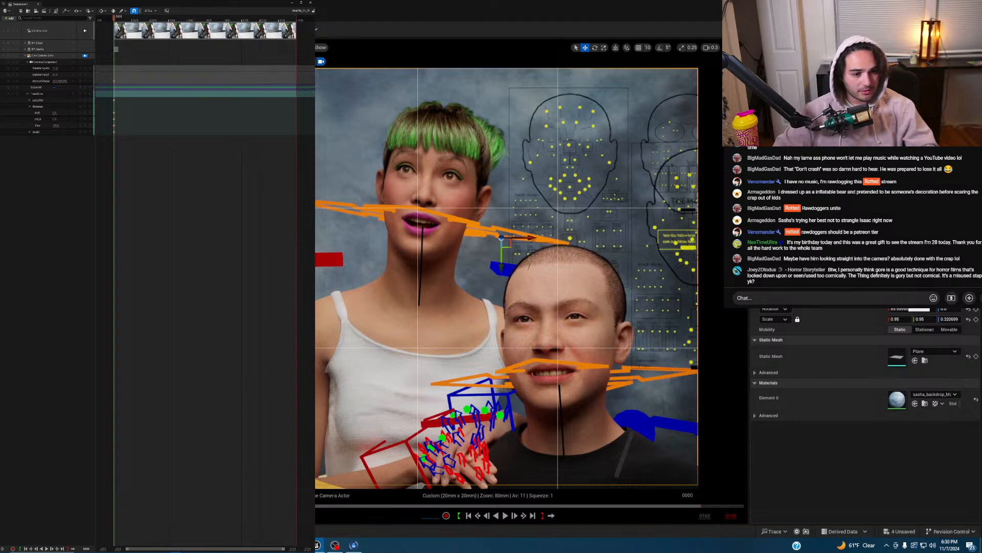
- Open the backdrop material in the Material Editor and move the editor over the viewport
double_click(896, 399)
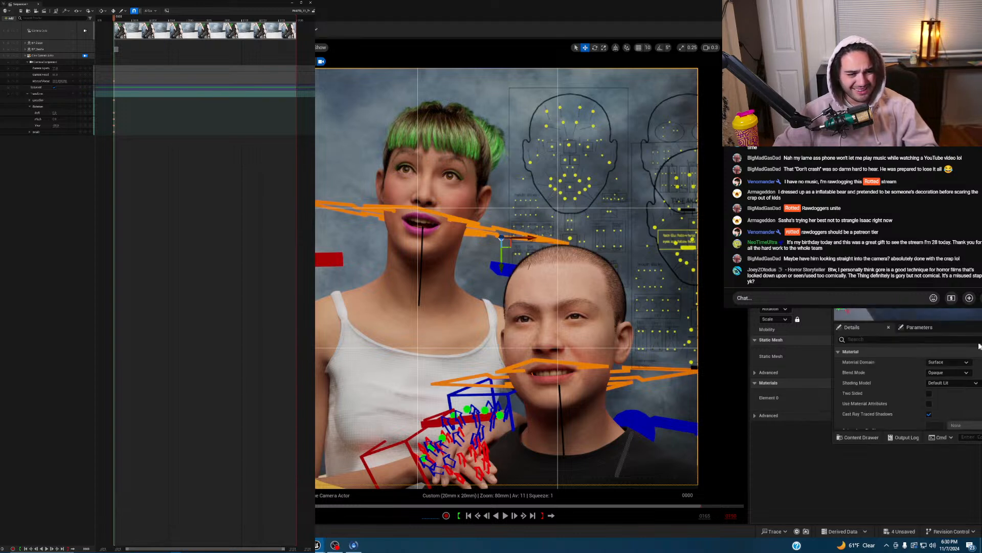
click(981, 360)
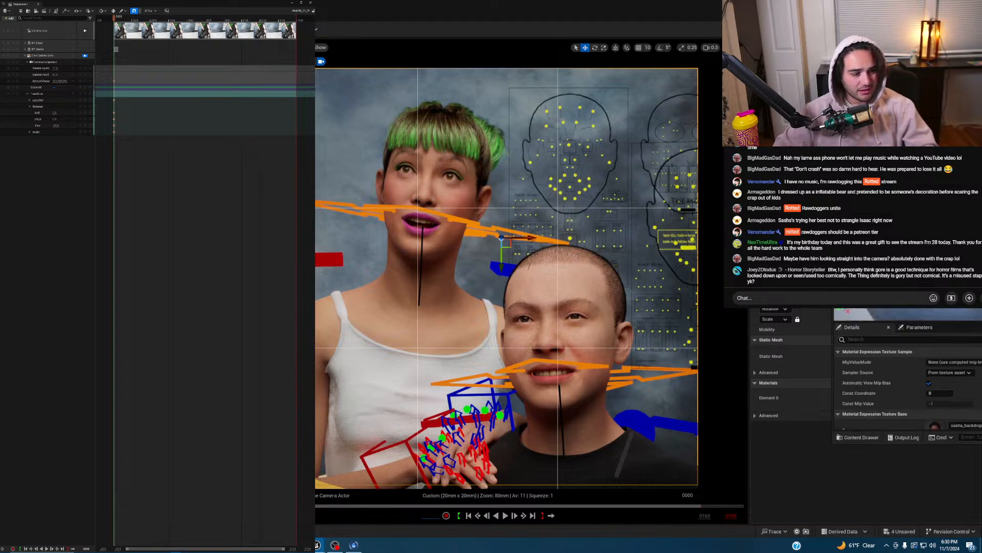
drag(981, 275, 346, 231)
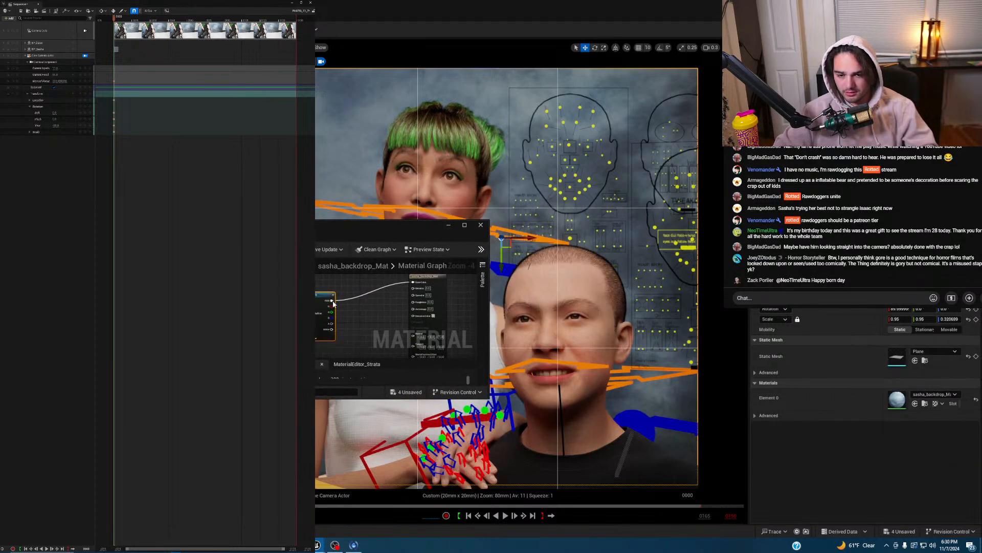
- Add a Multiply node fed by the Texture Sample output
drag(332, 302, 353, 317)
text(mult)
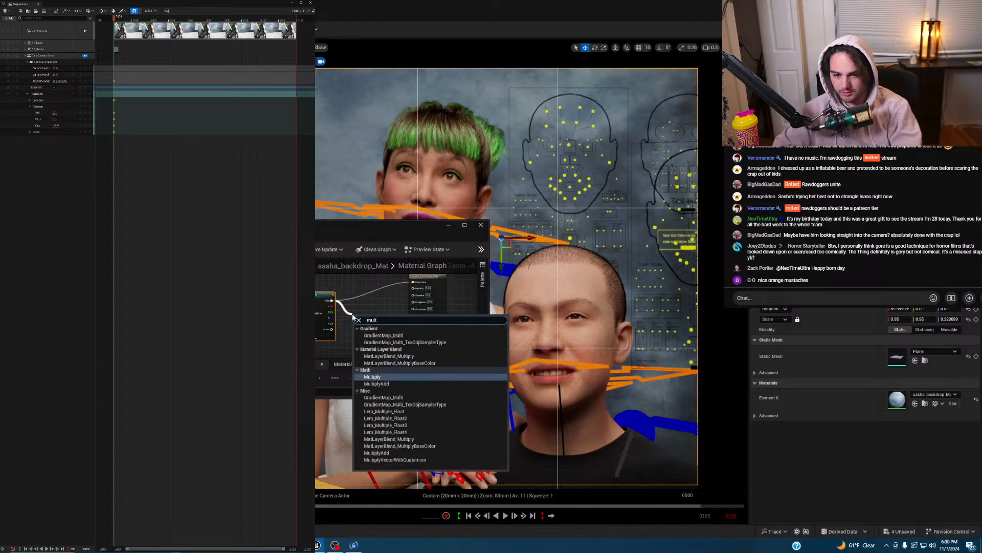
key(Return)
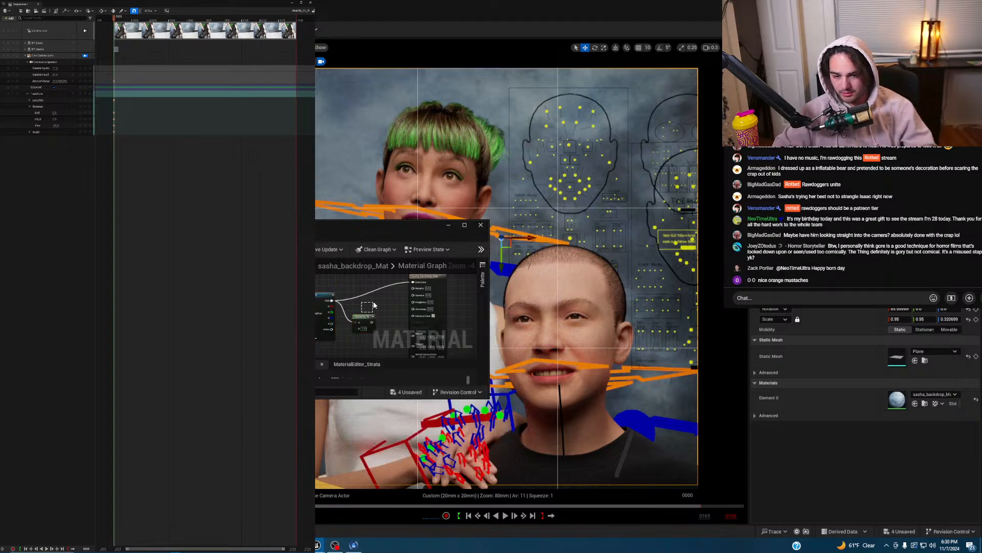
drag(361, 317, 375, 299)
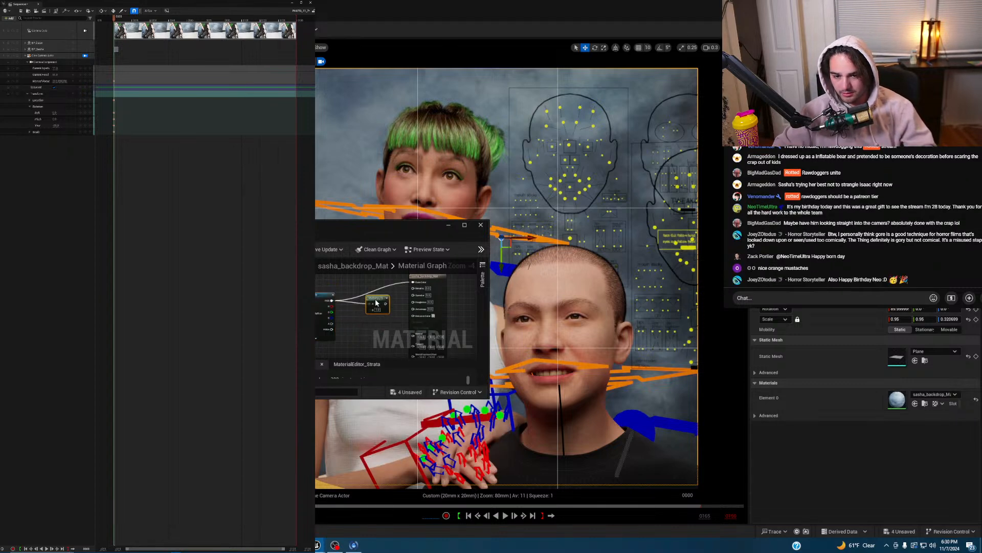
click(351, 339)
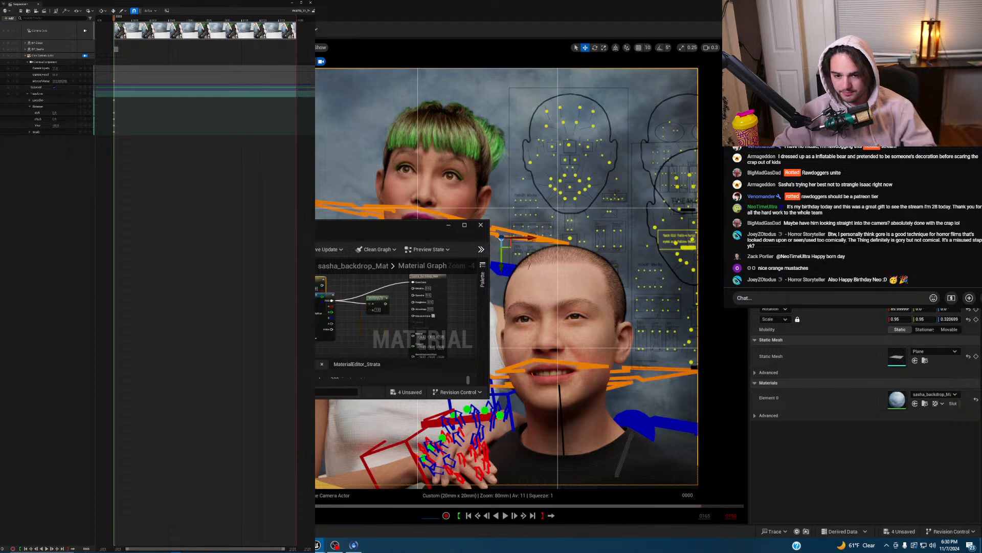
- Add a second Multiply into the first's B input, with a near-white constant colour
drag(316, 285, 349, 326)
text(ult)
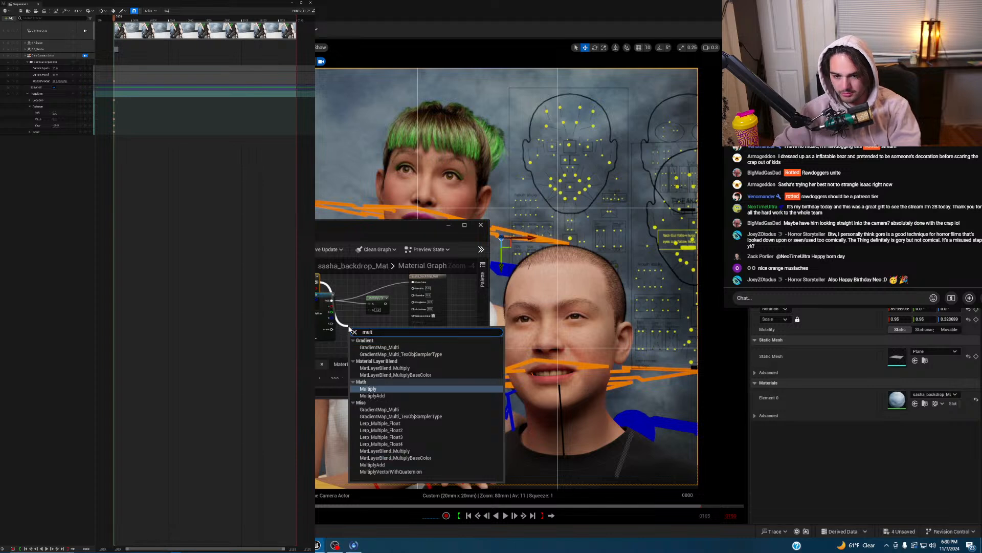
key(Return)
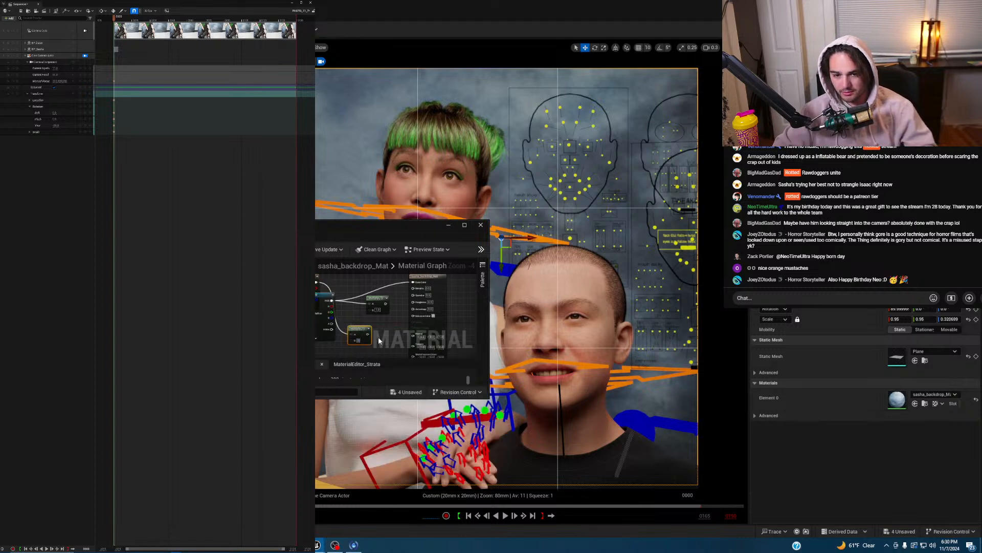
drag(367, 334, 370, 309)
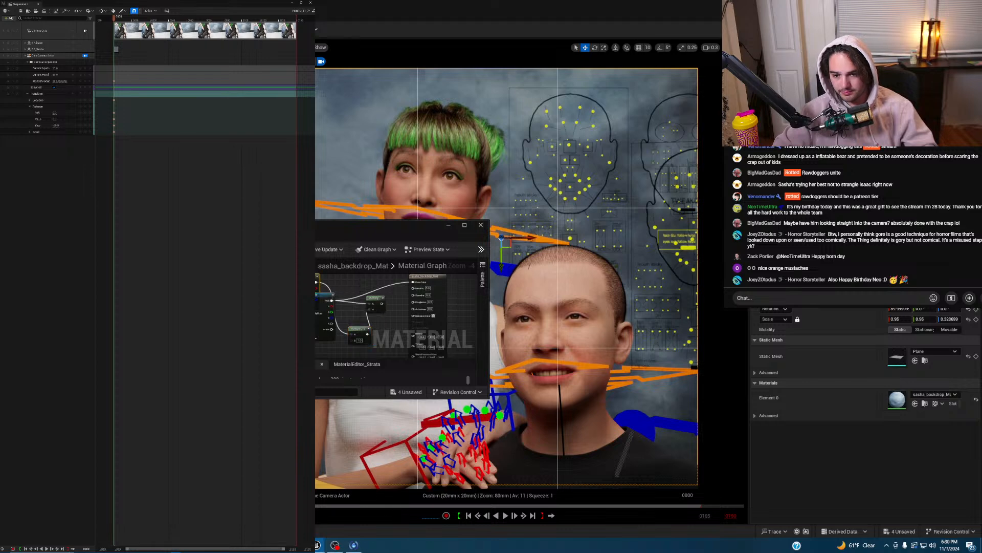
drag(323, 397, 323, 371)
- Wire the Multiply result into Base Color, apply the material, and tidy the node layout
drag(382, 304, 412, 282)
click(317, 521)
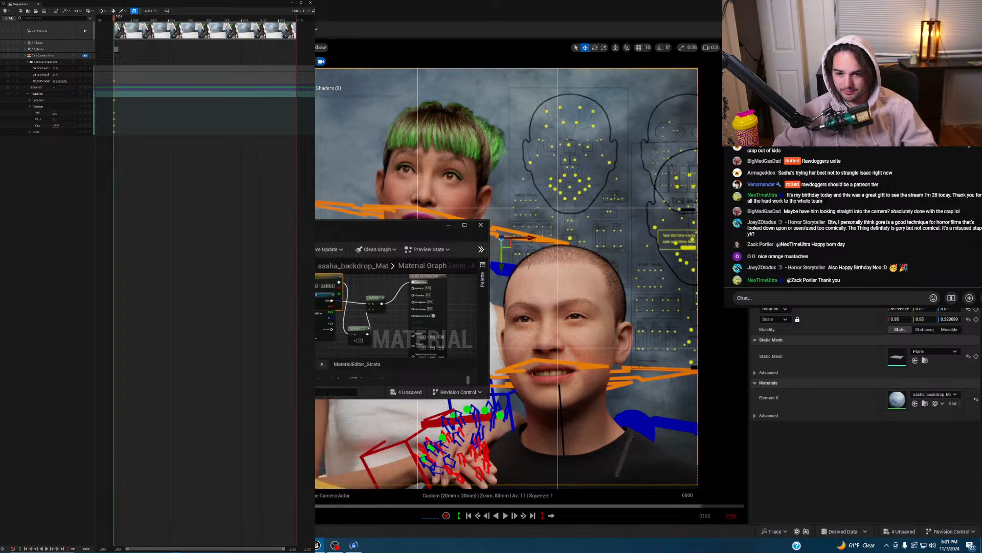
key(ctrl+s)
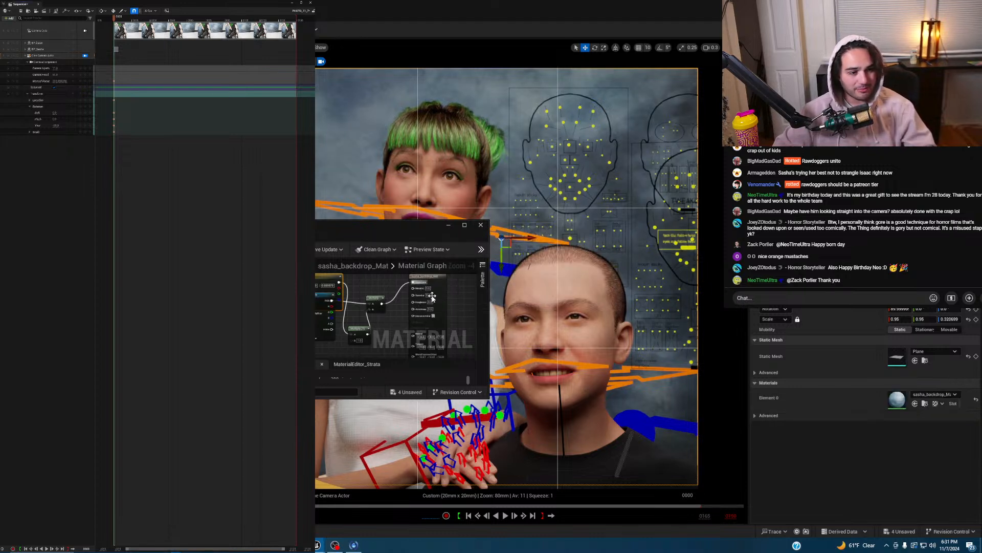
drag(319, 299, 314, 337)
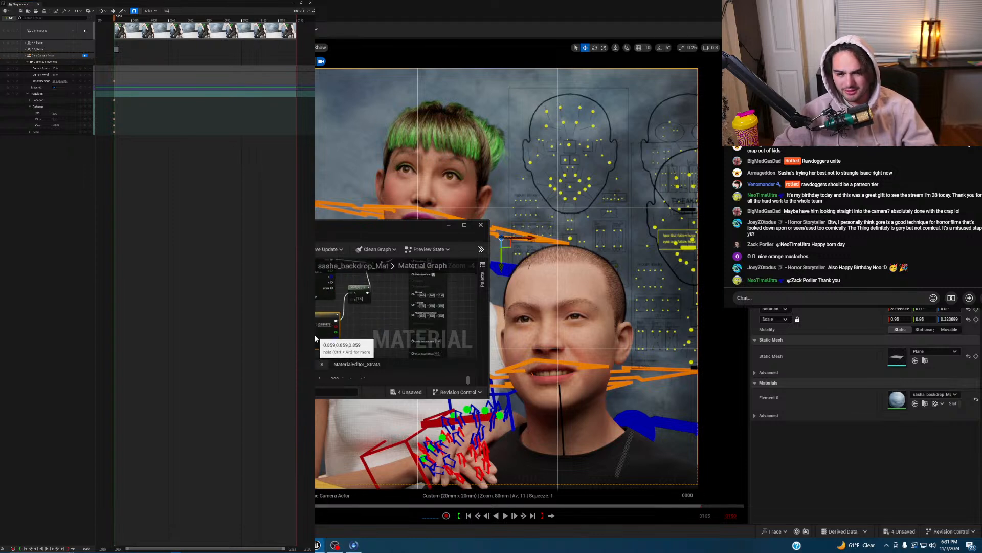
right_drag(377, 322, 362, 355)
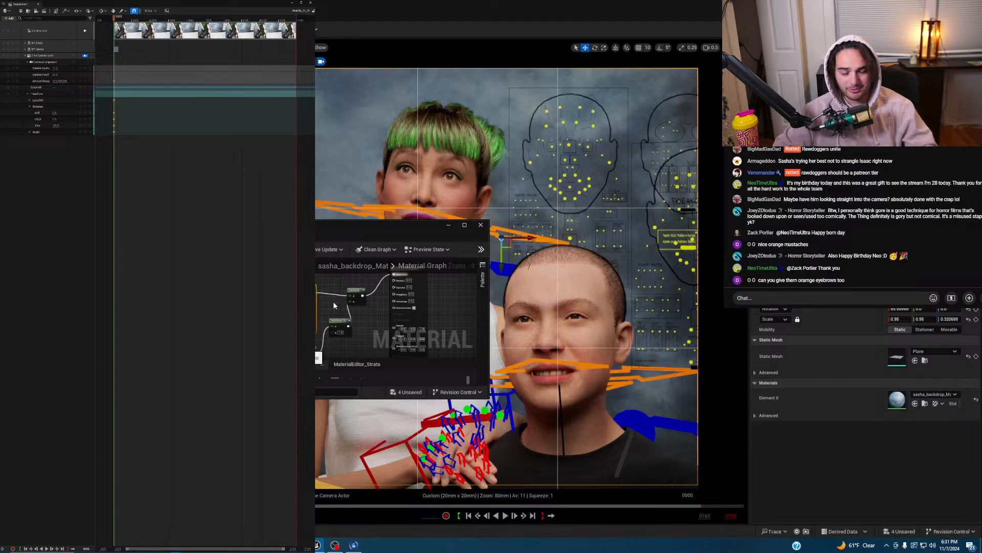
- Set the backdrop texture's brightness to 1.25 and RGB curve to about 1.86
scroll(357, 330, down, 1)
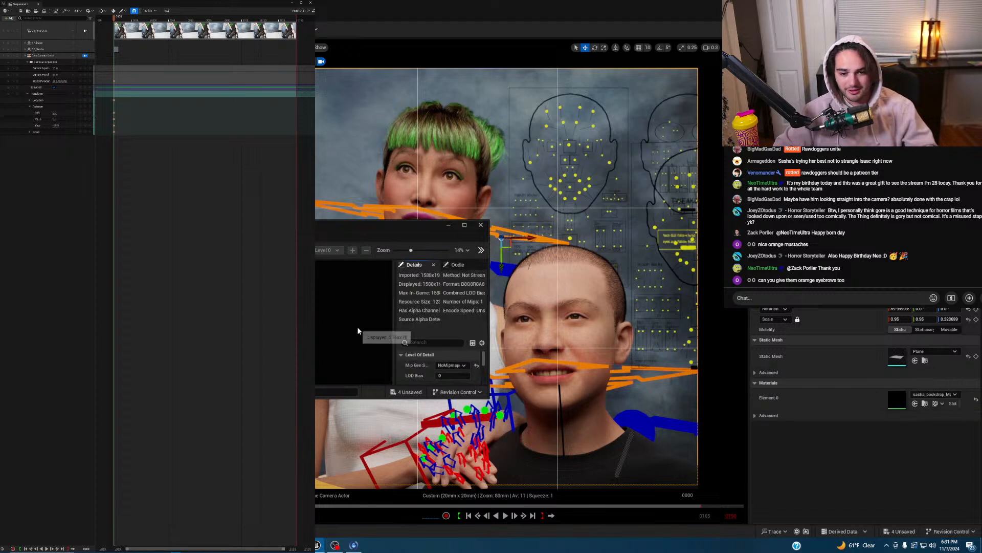
scroll(483, 359, down, 3)
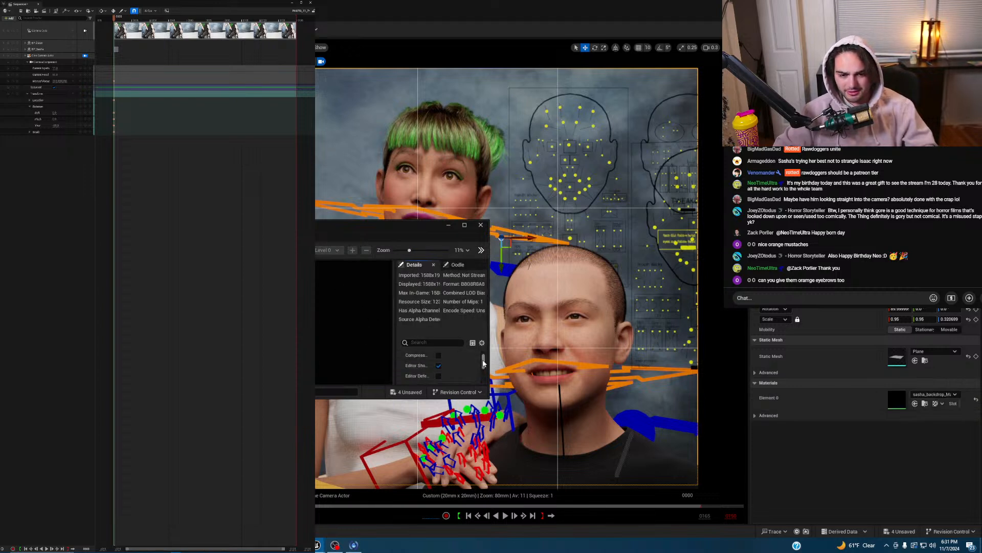
drag(488, 397, 598, 489)
scroll(520, 401, down, 3)
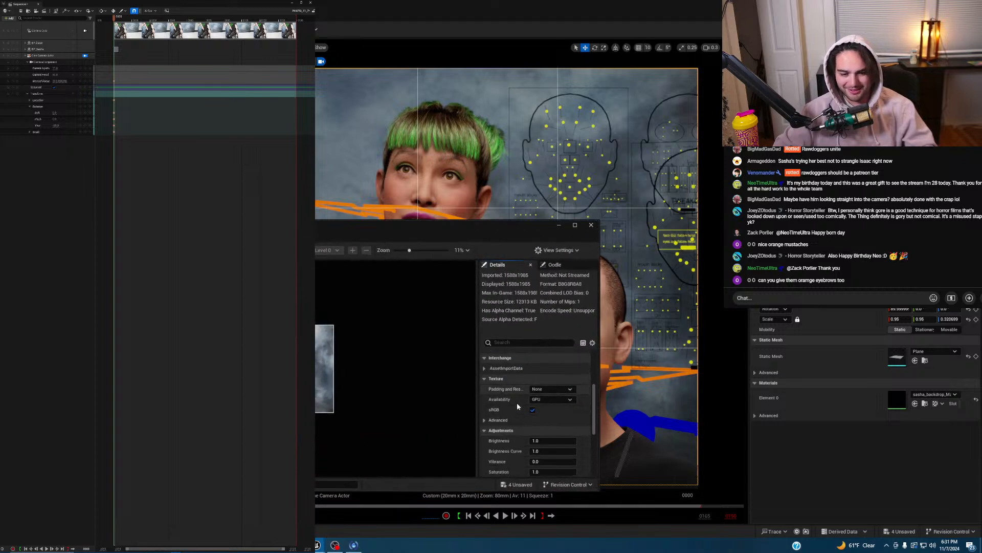
mouse_move(553, 404)
mouse_down()
mouse_move(568, 404)
mouse_move(529, 403)
mouse_move(568, 411)
mouse_up()
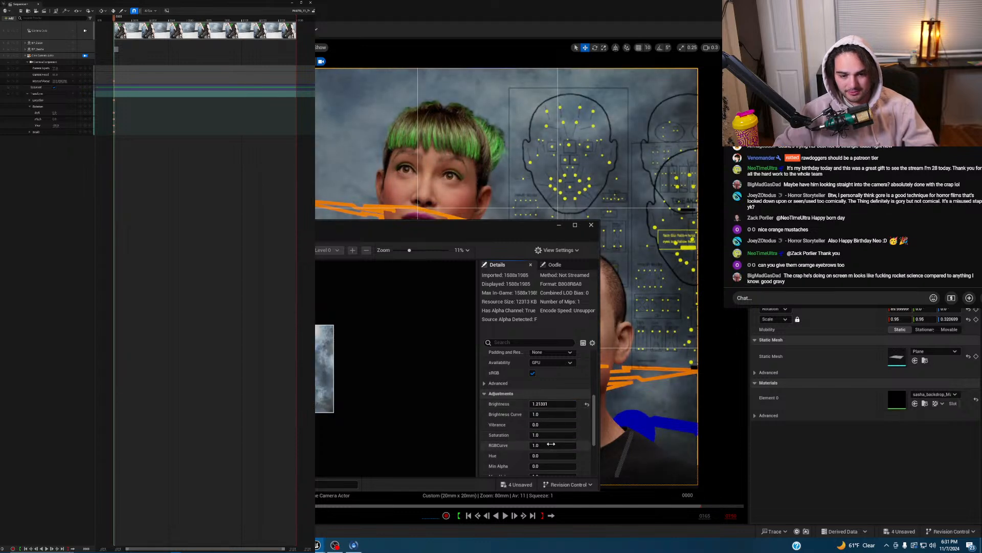
scroll(499, 440, down, 1)
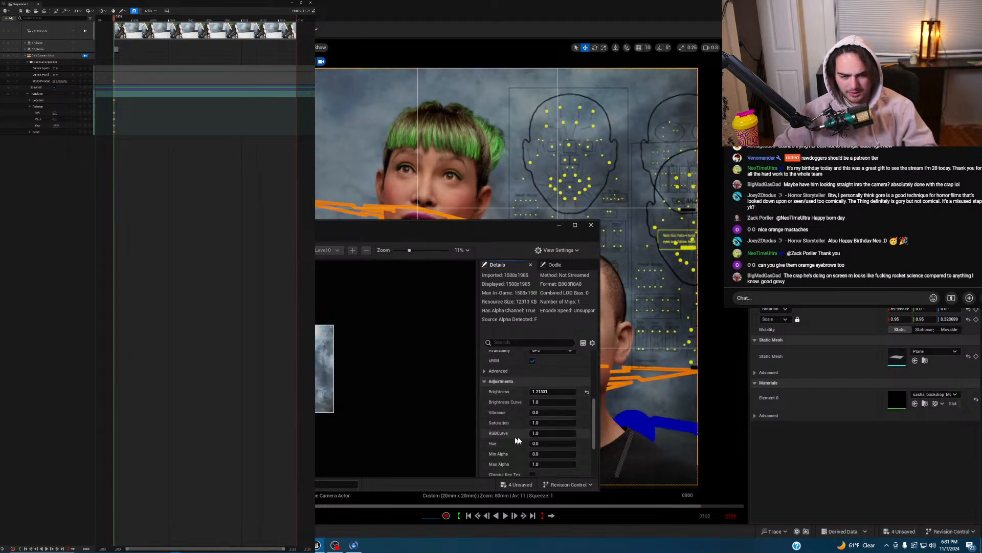
mouse_move(534, 433)
mouse_down()
mouse_move(547, 433)
mouse_move(534, 433)
mouse_up()
drag(506, 232, 561, 236)
- Save the adjusted backdrop texture and close its editor
key(ctrl+s)
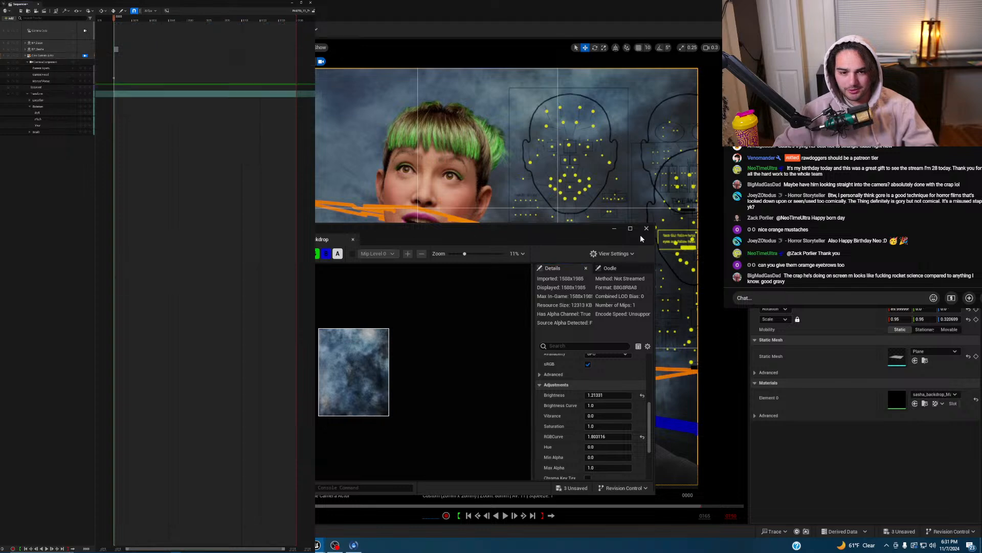
click(646, 229)
click(544, 288)
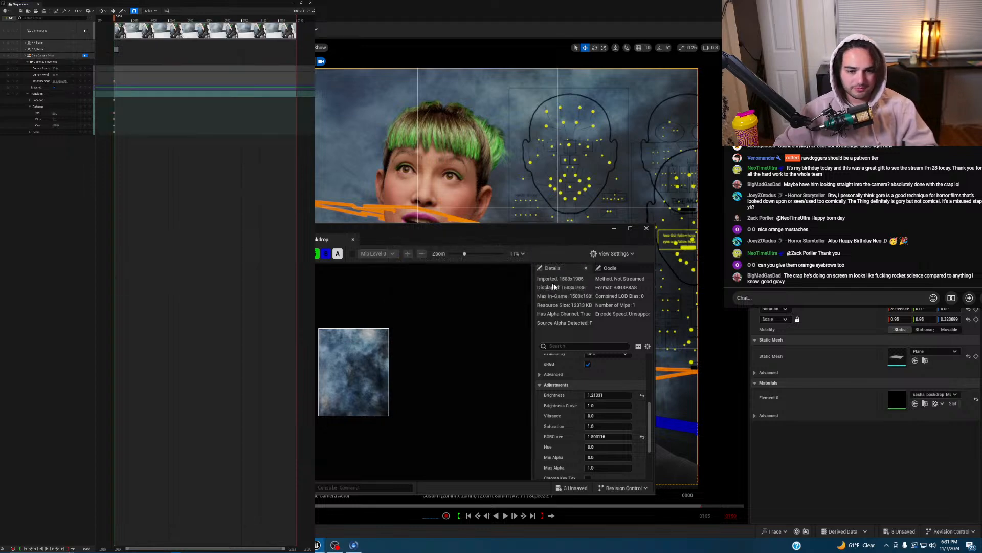
click(647, 229)
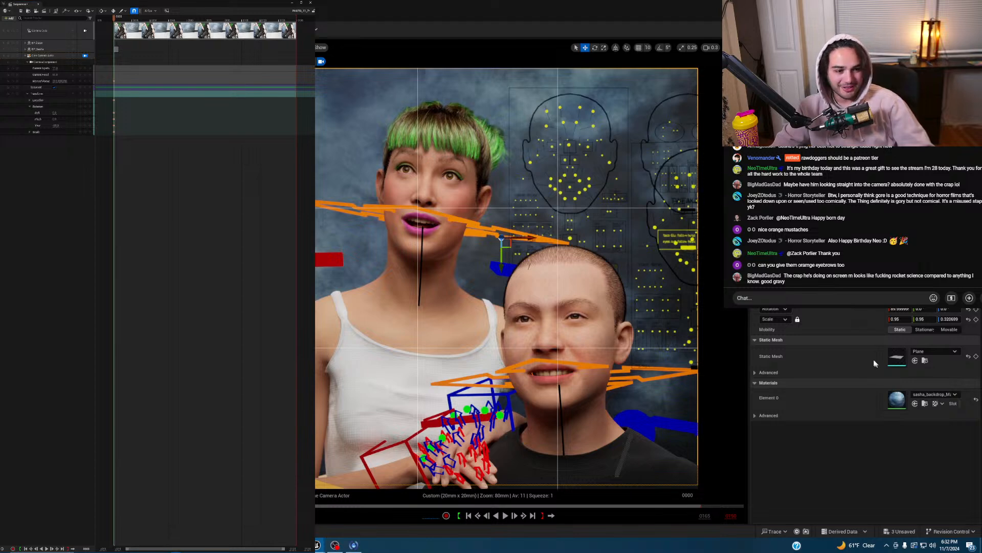
- Rescale the backdrop plane to about 0.87 and reposition it vertically
mouse_move(900, 319)
mouse_down()
mouse_move(875, 319)
mouse_move(891, 319)
mouse_up()
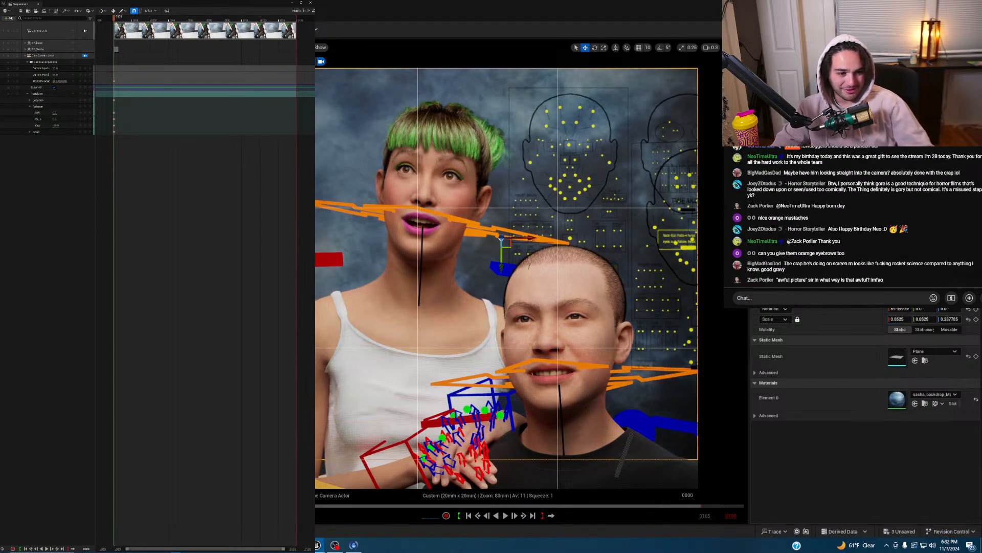
drag(501, 260, 501, 295)
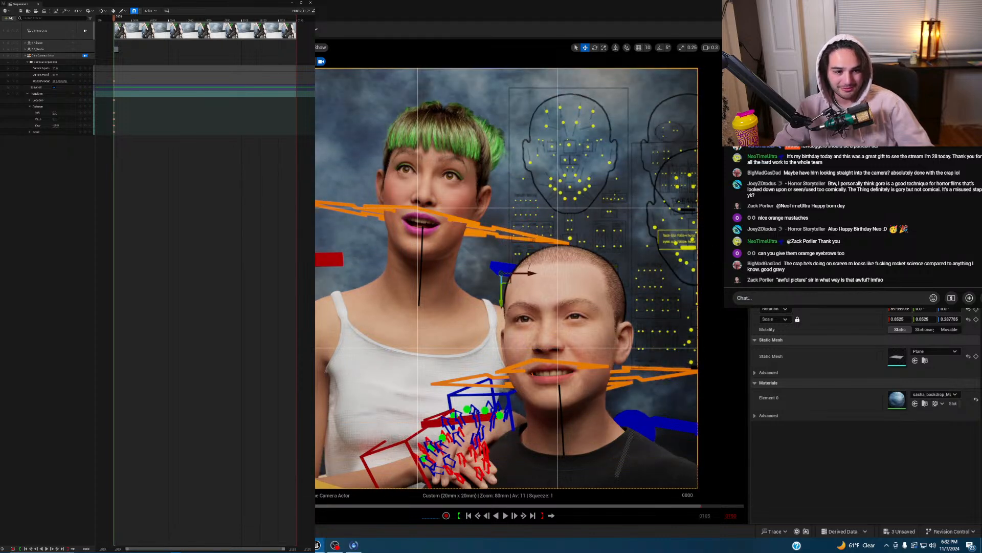
drag(899, 318, 900, 318)
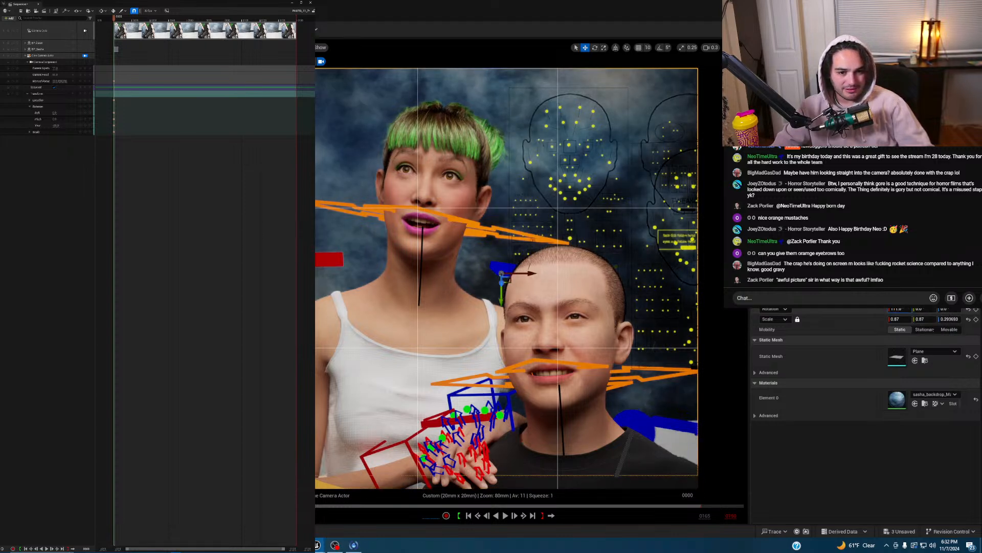
- Rotate the backdrop plane to a Y rotation of 90 degrees
key(ctrl+z)
drag(925, 309, 973, 309)
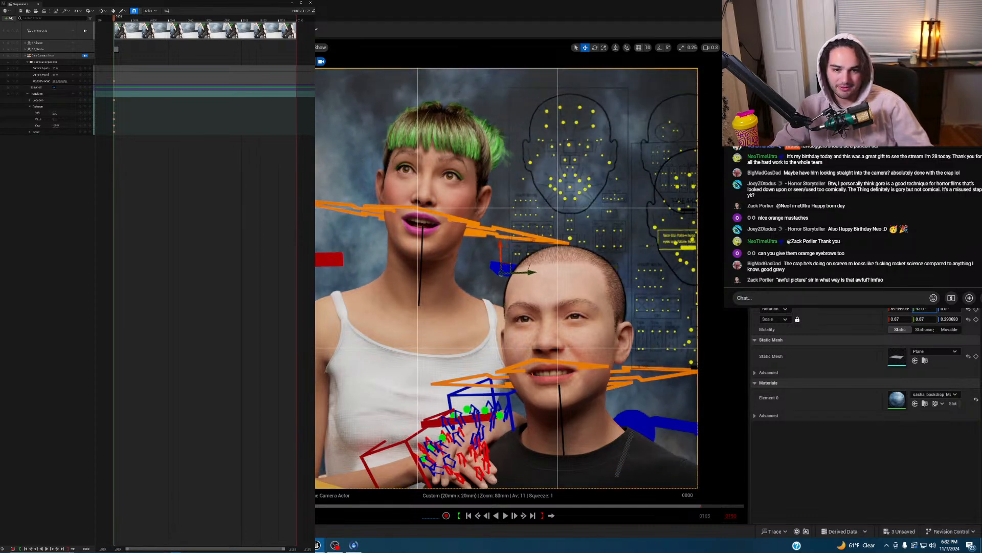
click(927, 310)
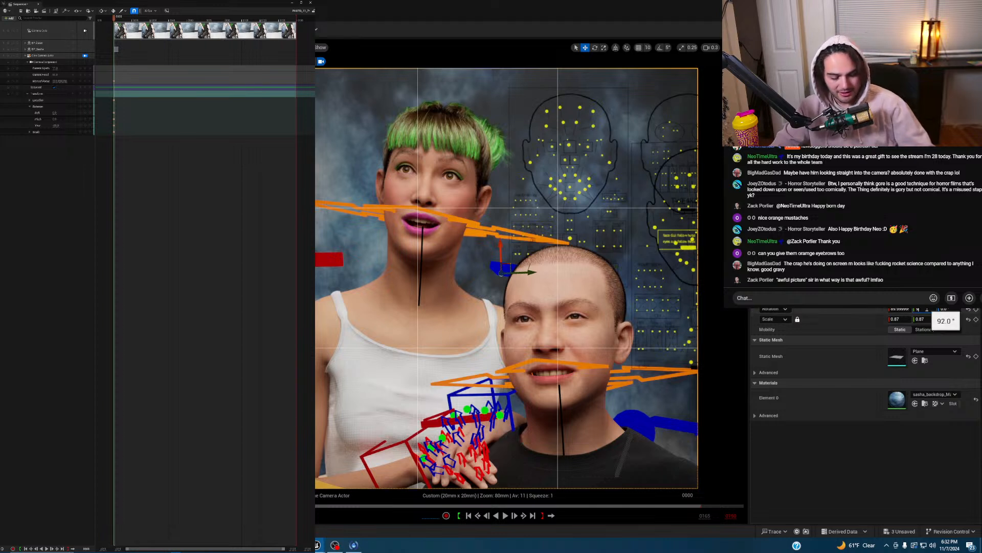
text(90)
key(Return)
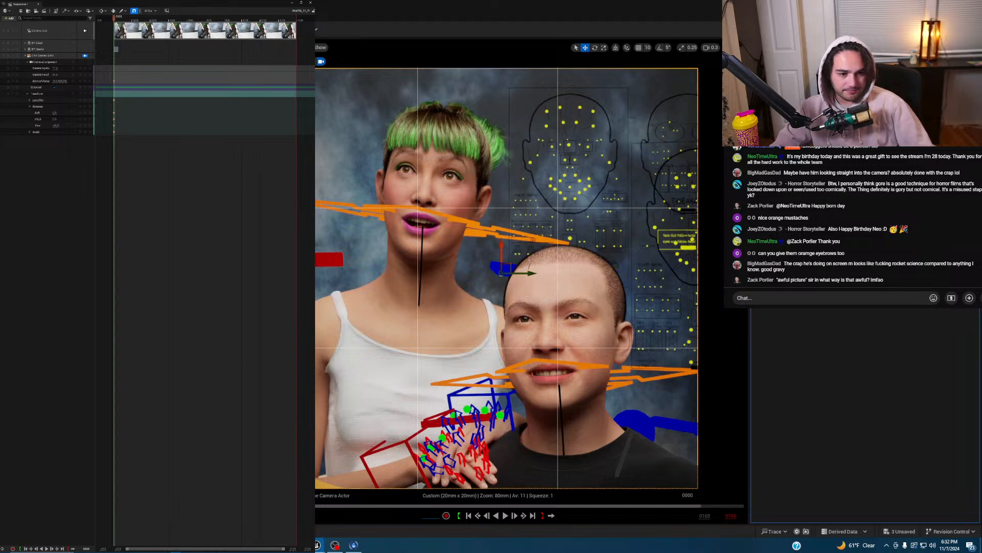
- Override the cine camera's metering to Manual and set exposure compensation to 10.0
click(54, 56)
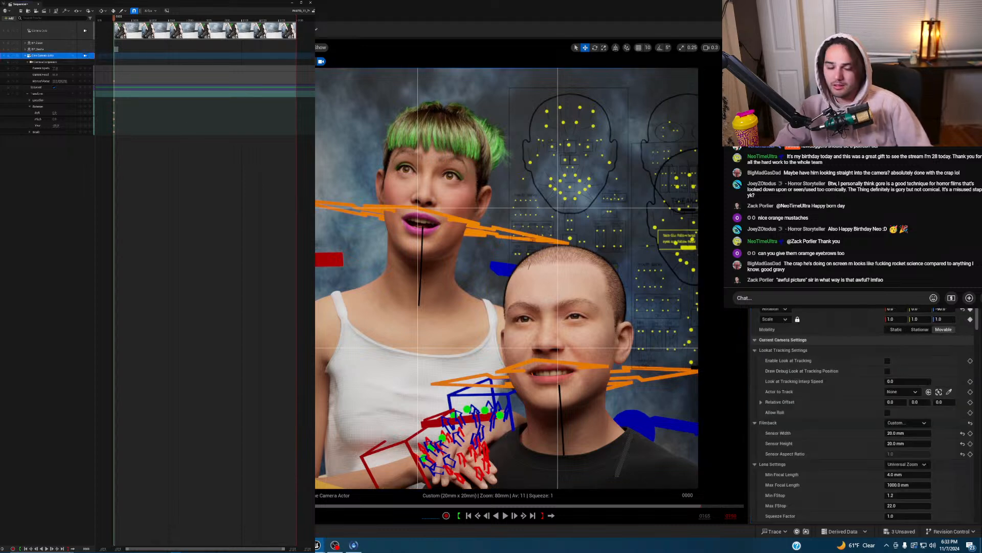
scroll(818, 383, down, 15)
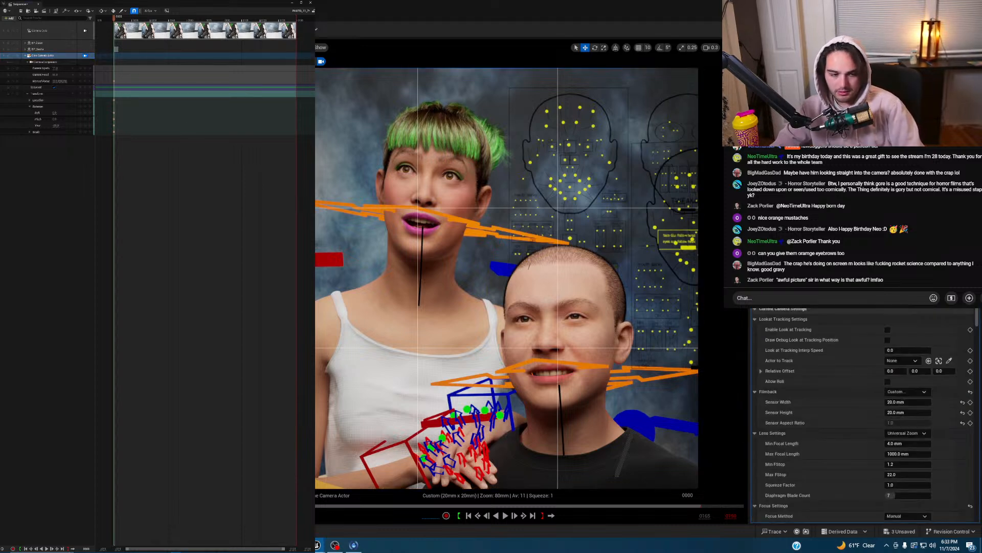
click(774, 319)
click(774, 329)
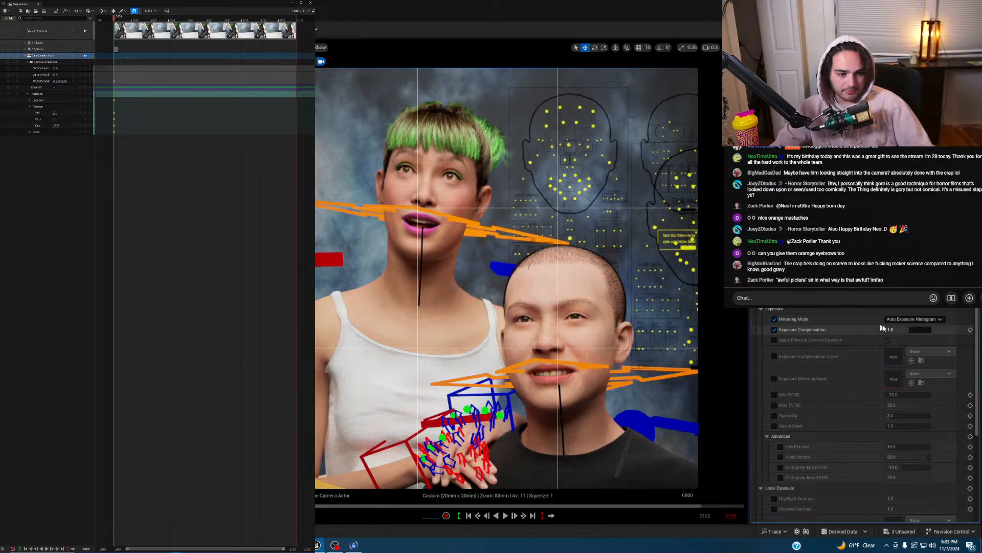
click(914, 319)
click(915, 341)
click(916, 330)
text(9)
key(Return)
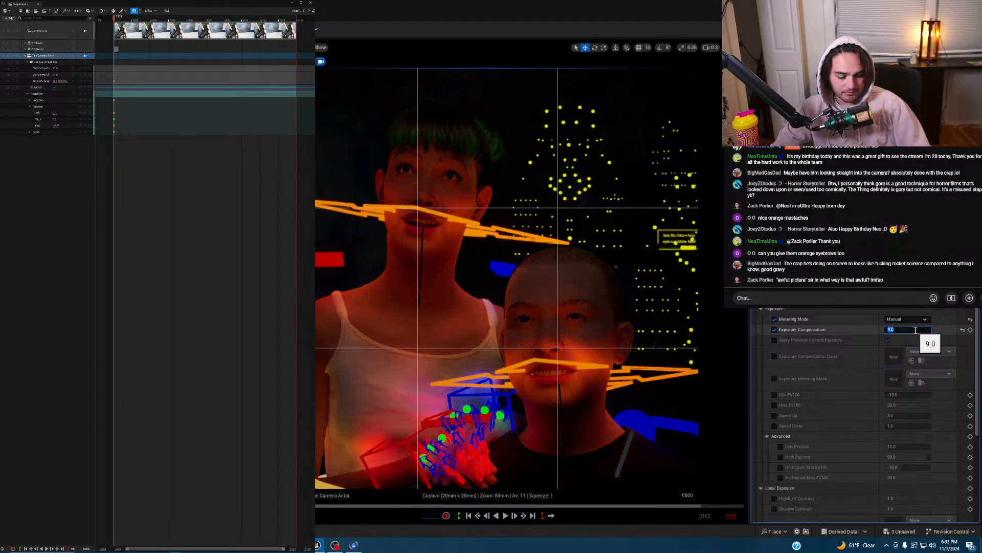
text(10)
key(Return)
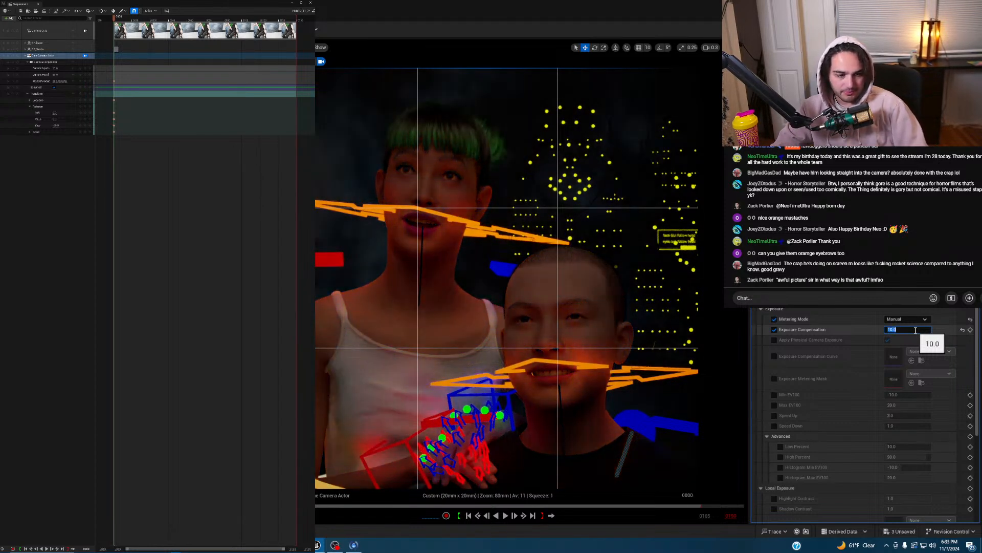
- Set manual focus distance to about 221.4 cm using the debug focus plane, then leave camera view
scroll(865, 329, up, 3)
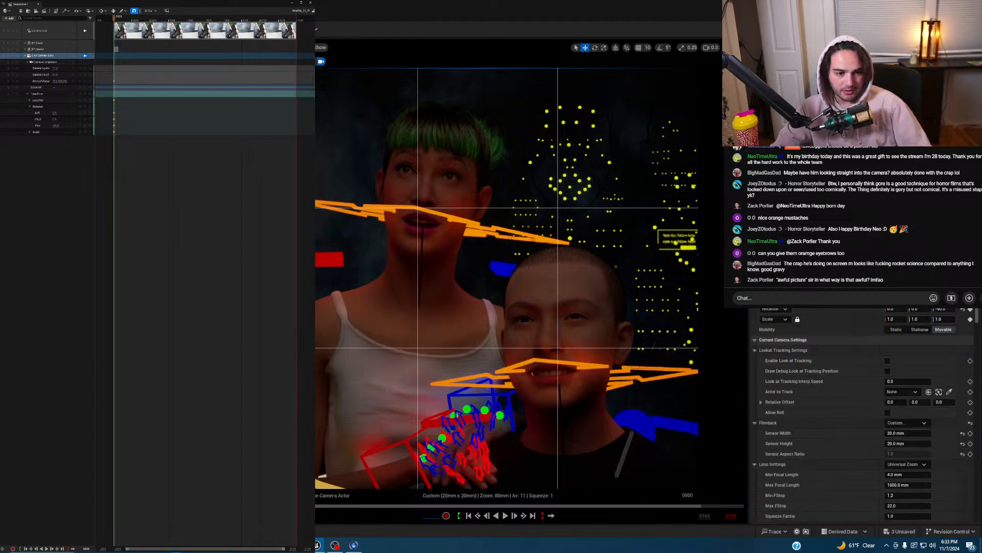
scroll(865, 329, up, 3)
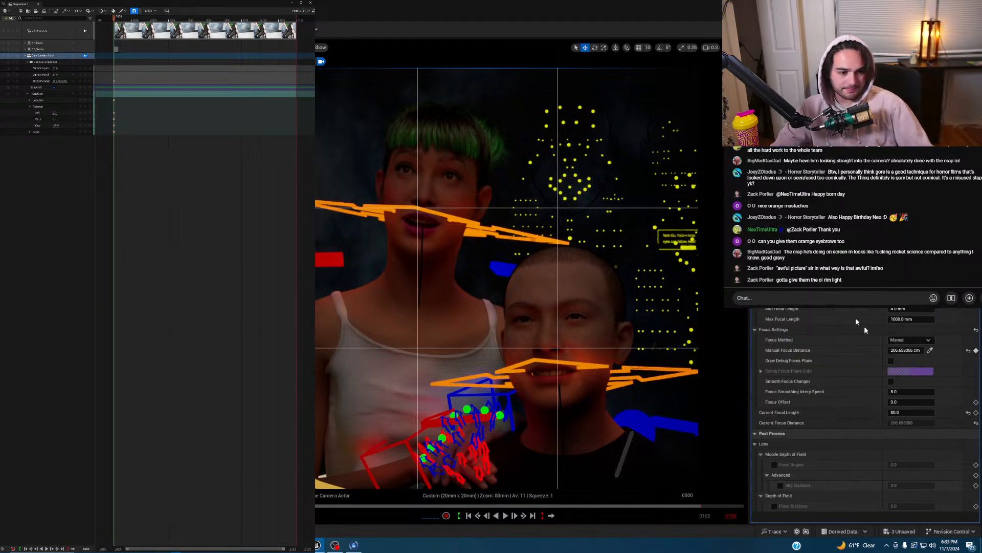
click(892, 360)
drag(901, 350, 916, 350)
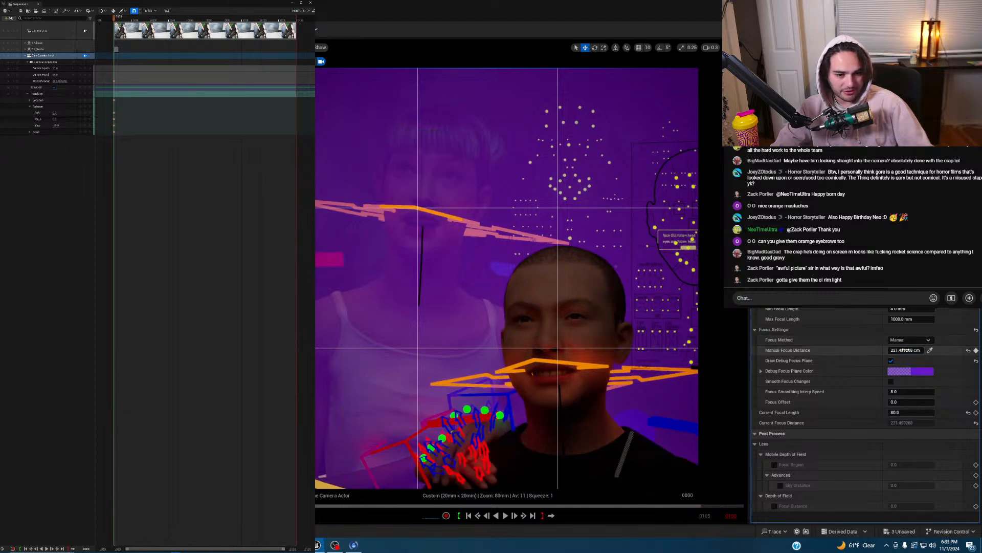
drag(916, 350, 915, 350)
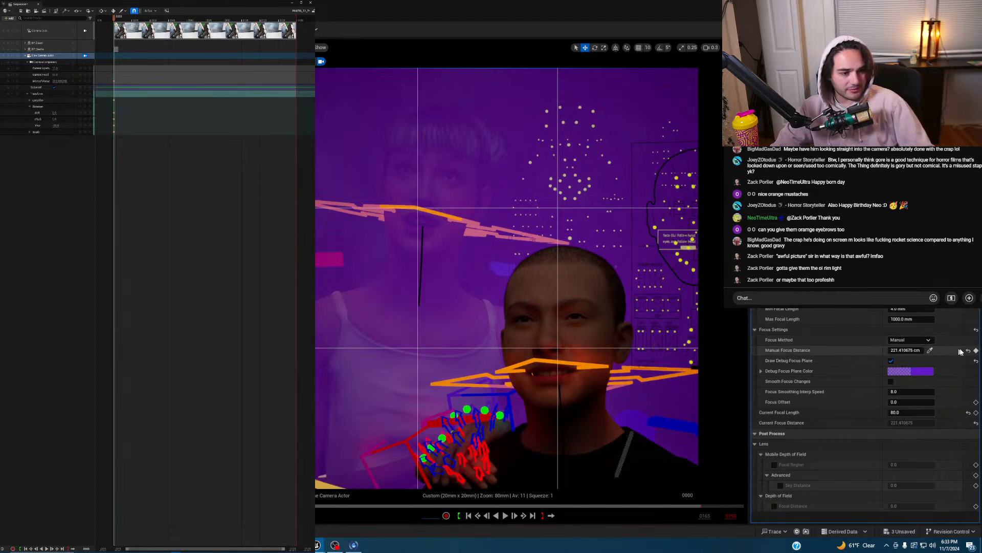
click(891, 361)
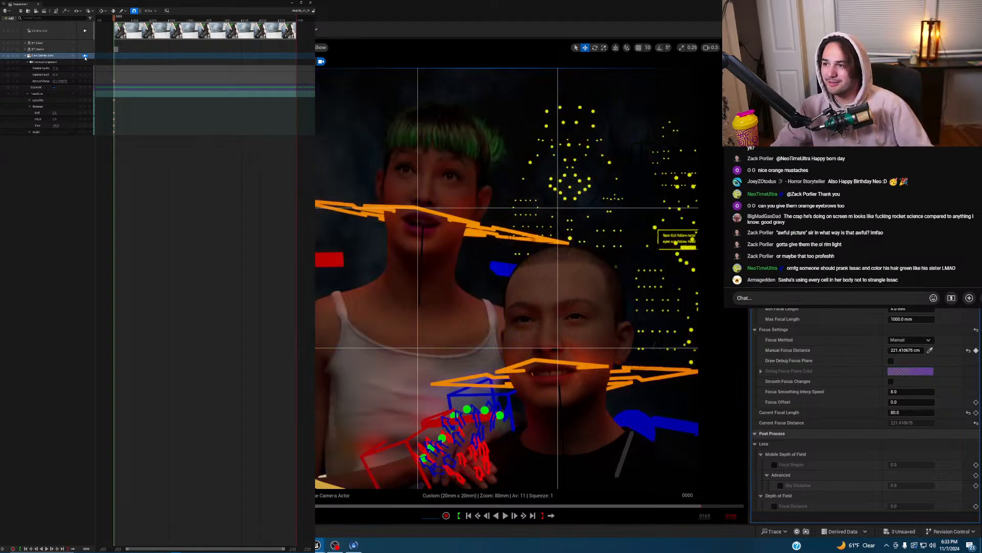
click(85, 55)
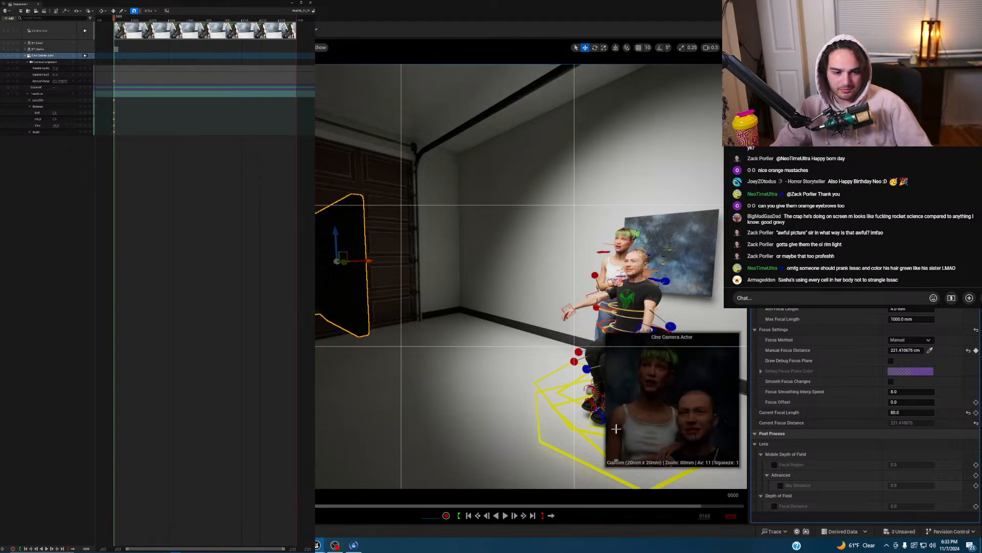
- Fly the viewport over to the spotlight and select it
key(s)
mouse_move(513, 380)
right_down()
mouse_move(514, 392)
mouse_move(514, 381)
right_up()
scroll(514, 380, up, 1)
key(g)
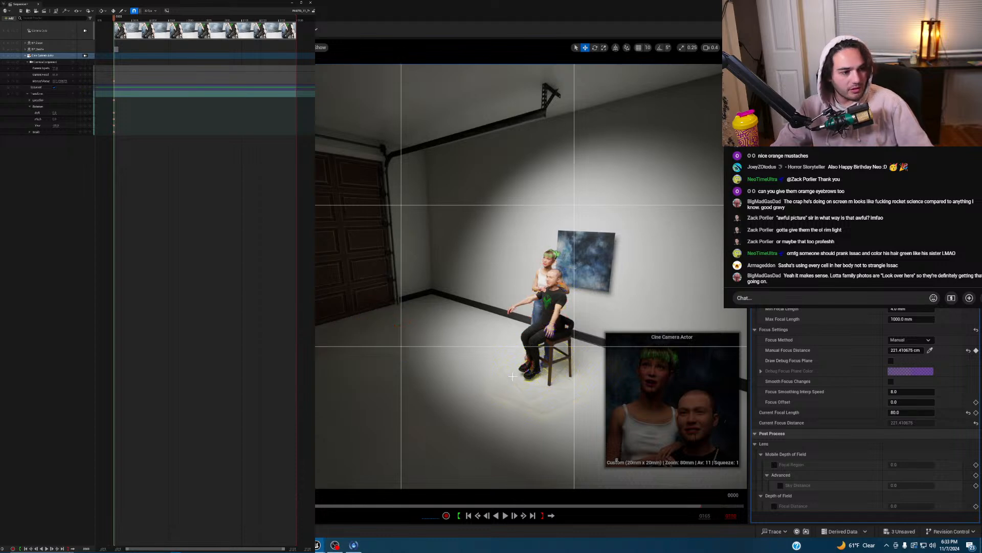
key(g)
right_drag(505, 370, 440, 351)
key(d)
click(506, 124)
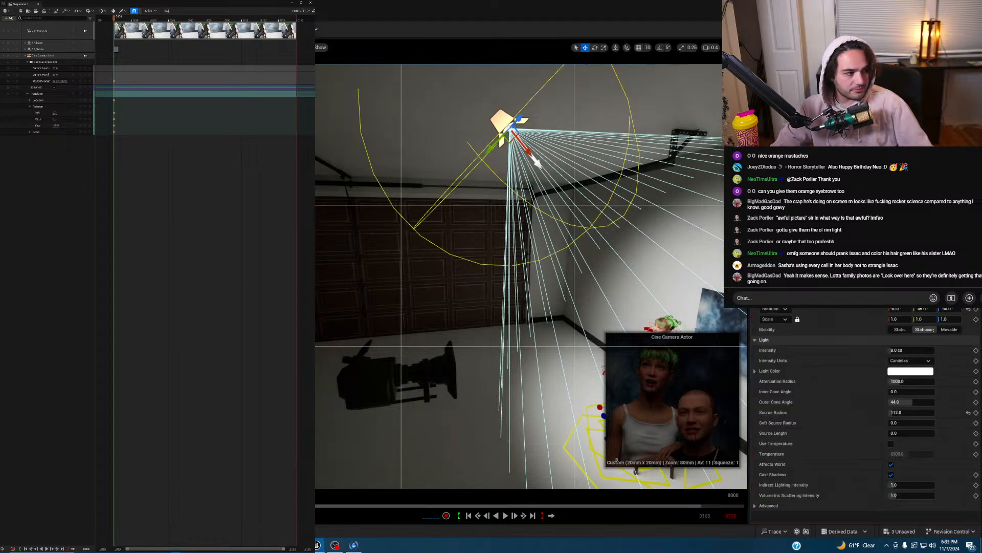
- Raise the spotlight intensity to about 108 cd and look through the cine camera again
drag(906, 350, 948, 350)
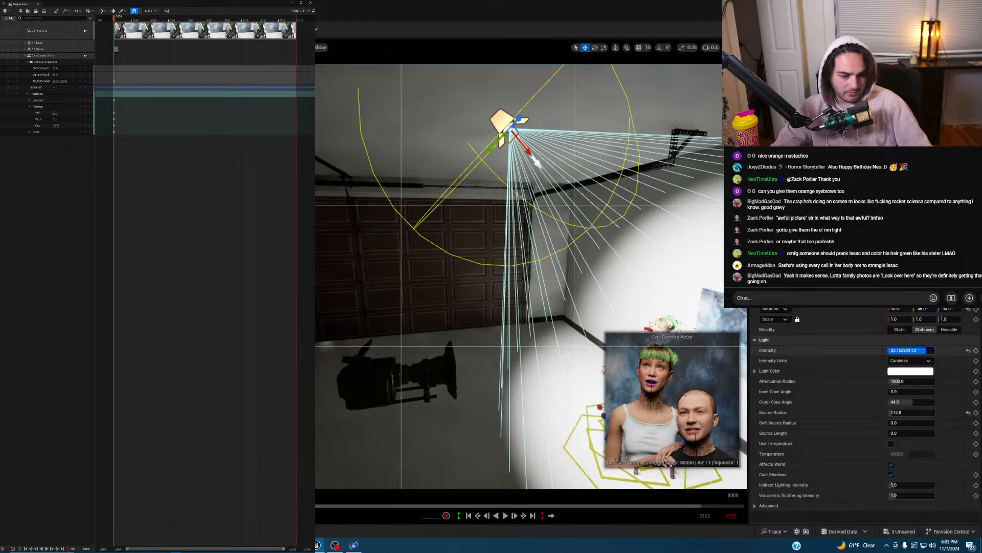
right_drag(621, 251, 643, 263)
key(g)
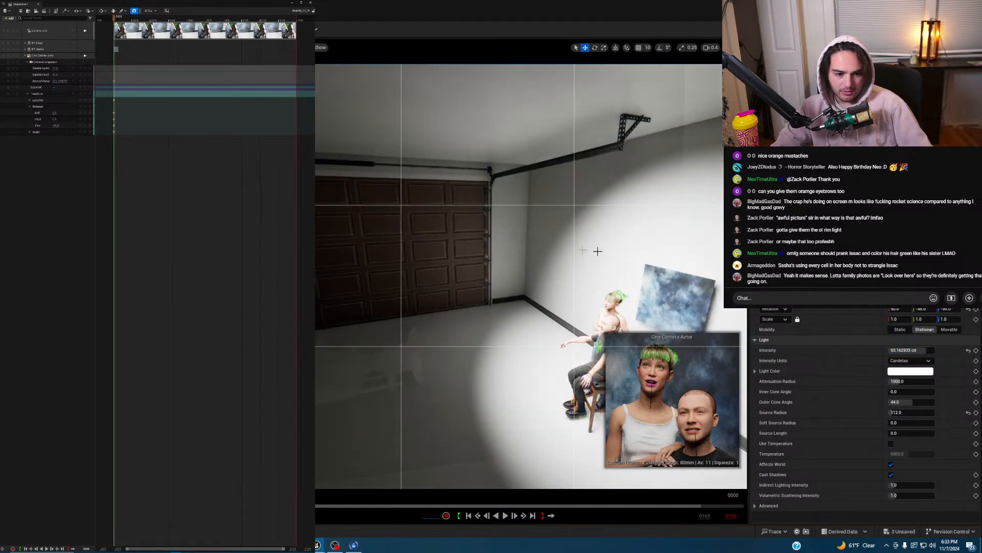
click(85, 30)
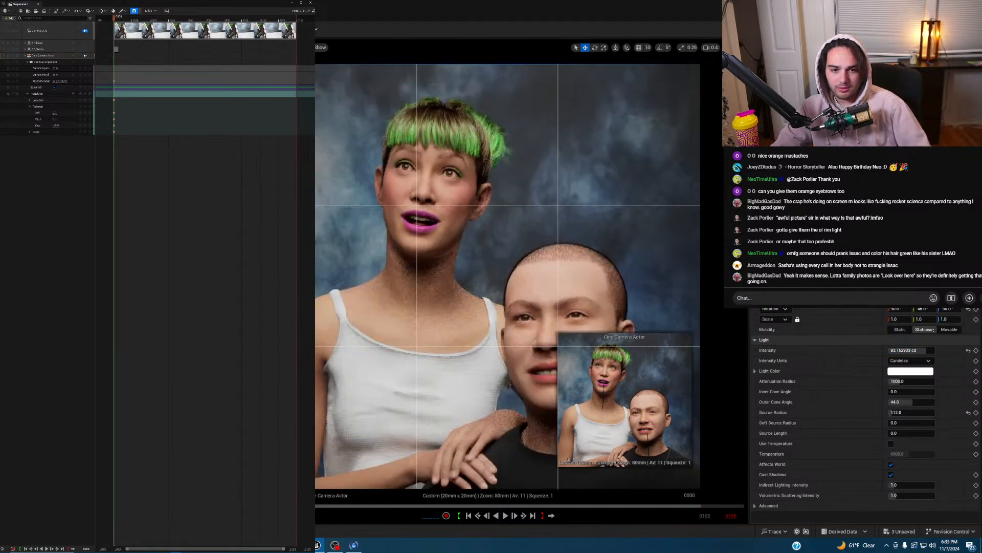
click(906, 352)
drag(926, 351, 899, 352)
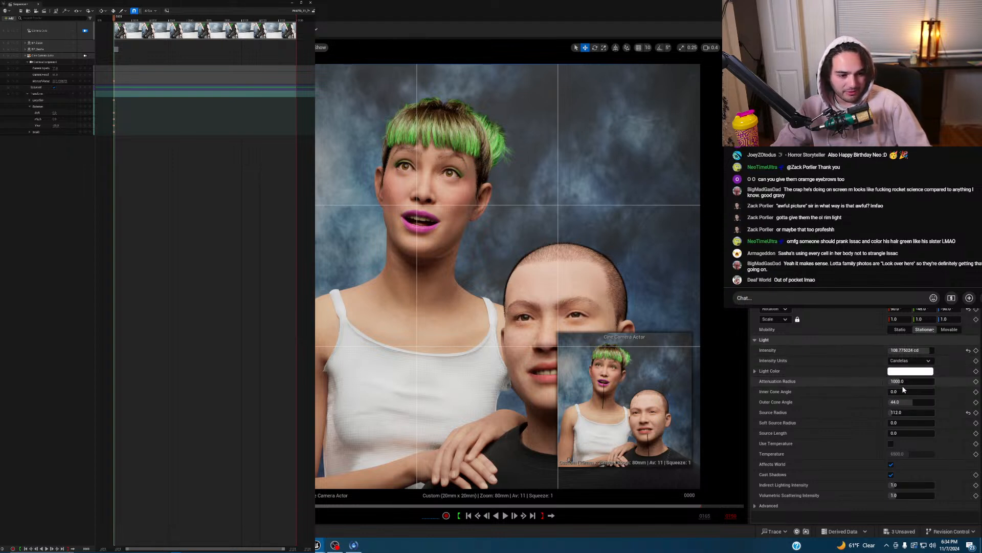
- Slightly shrink the spotlight's attenuation radius and preview the lighting through the cine camera
click(86, 31)
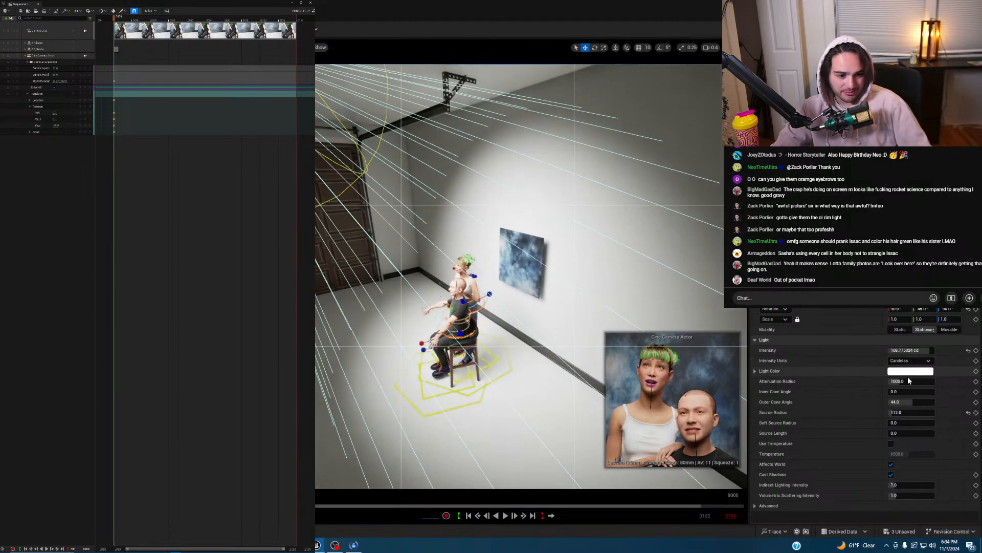
drag(906, 382, 899, 381)
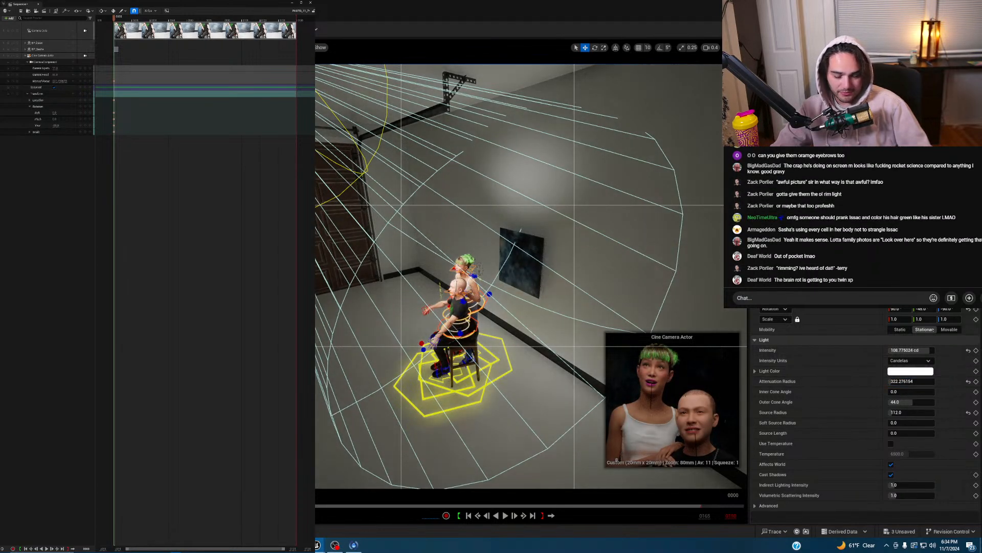
right_drag(562, 241, 566, 244)
key(g)
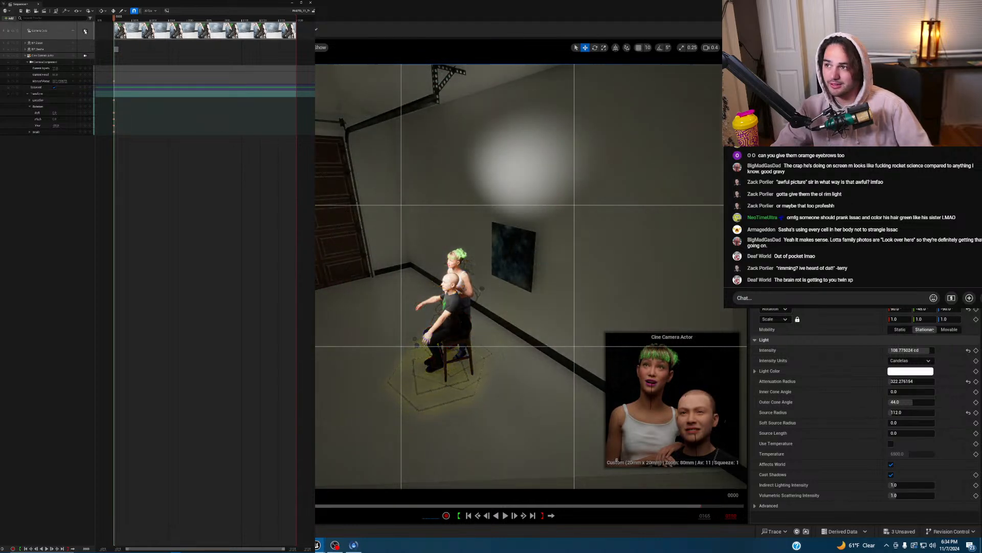
click(85, 30)
- Test spotlight intensities of 150, 200, 250, 300 and 350 cd
click(898, 350)
text(150)
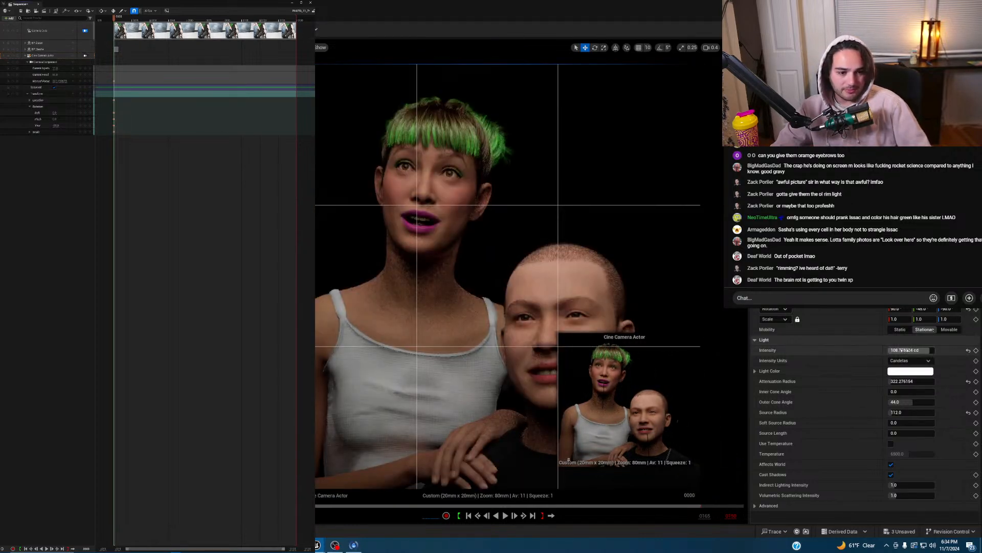
key(Return)
click(910, 350)
text(200)
key(Return)
text(25)
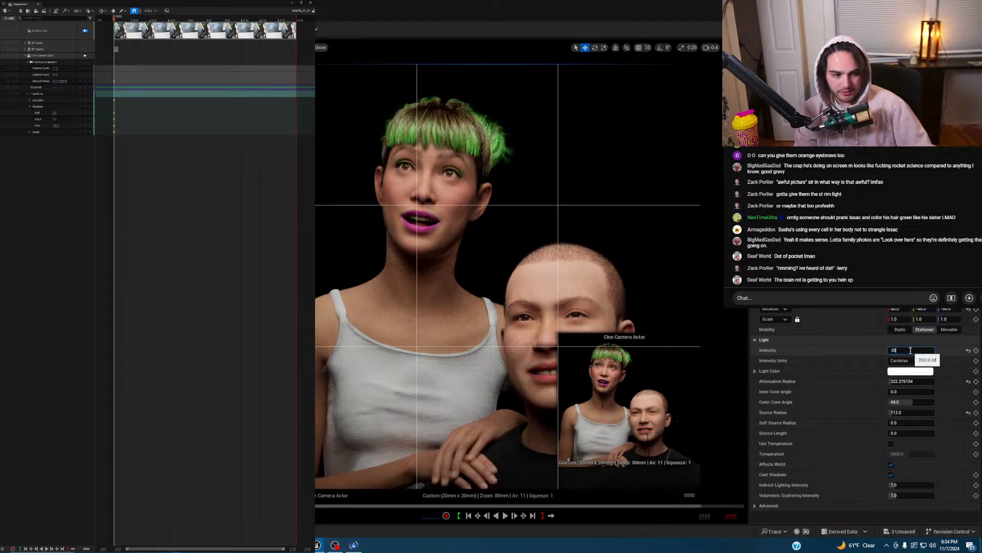
text(0)
key(Return)
text(300)
key(Return)
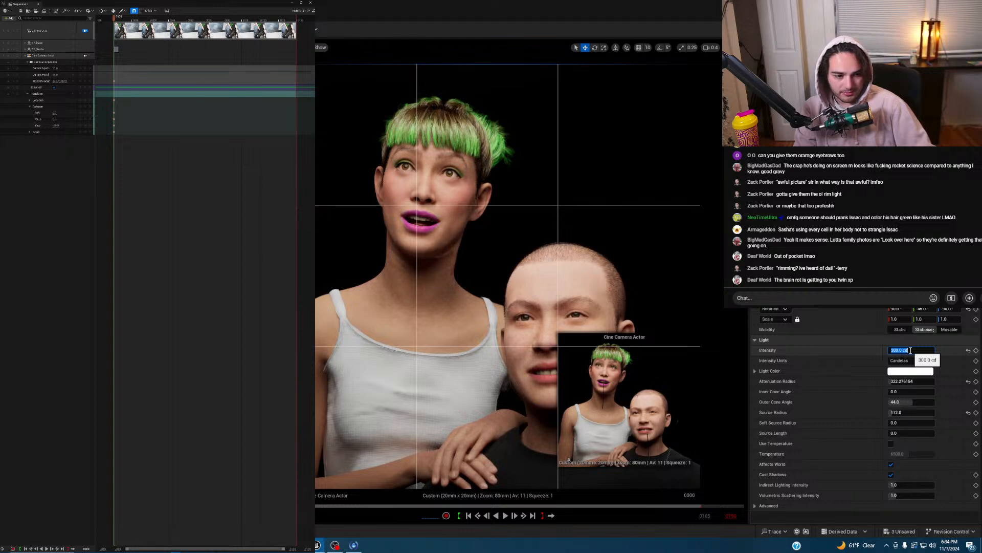
text(350)
key(Return)
- Set the attenuation radius to 350 and settle the spotlight intensity at 250 cd
click(907, 380)
text(350)
key(Return)
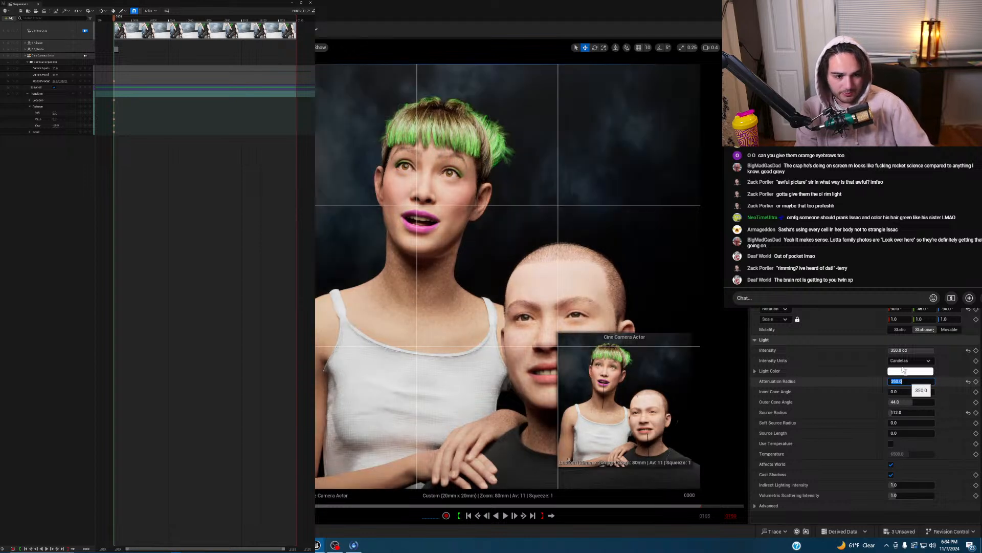
click(902, 350)
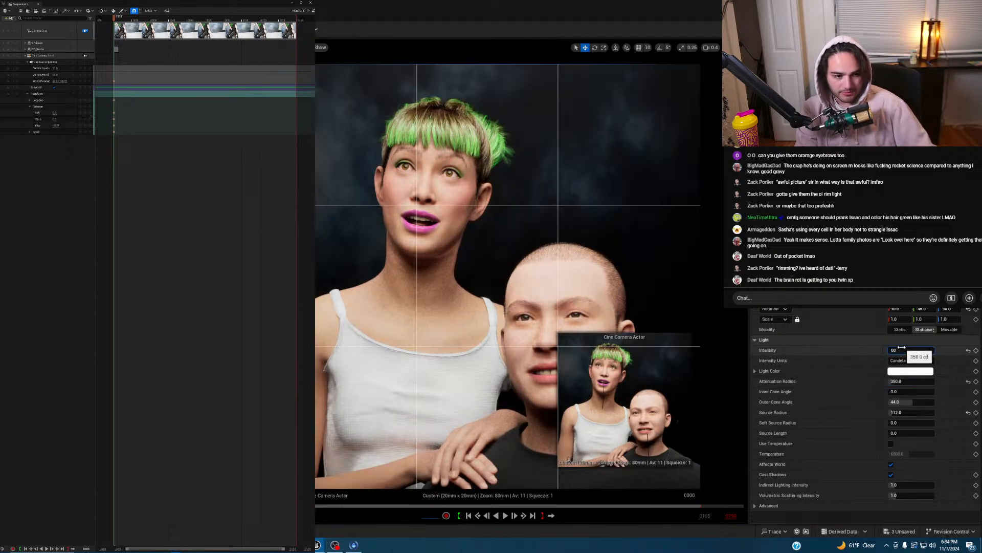
text(200)
key(Return)
text(250)
key(Return)
text(300)
key(Return)
text(250)
key(Return)
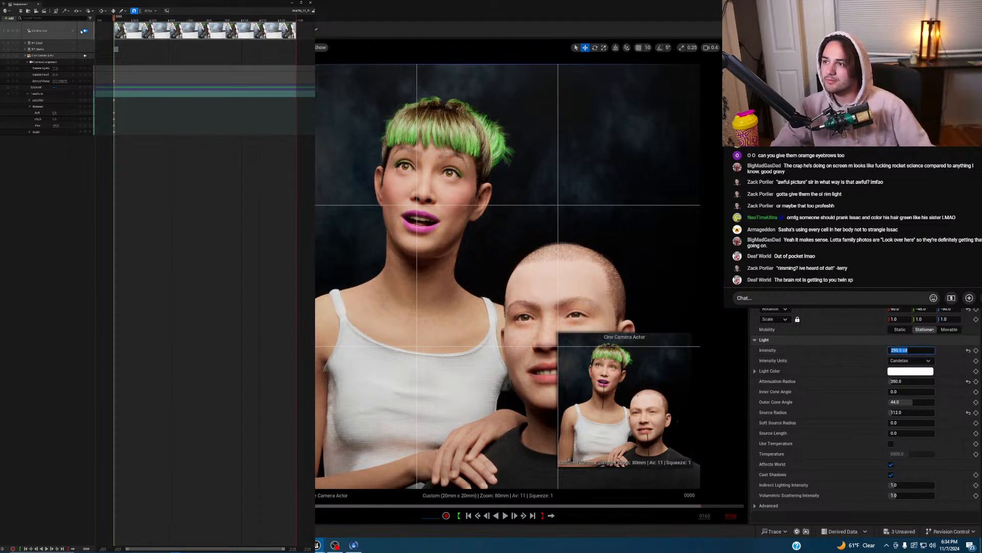
click(901, 402)
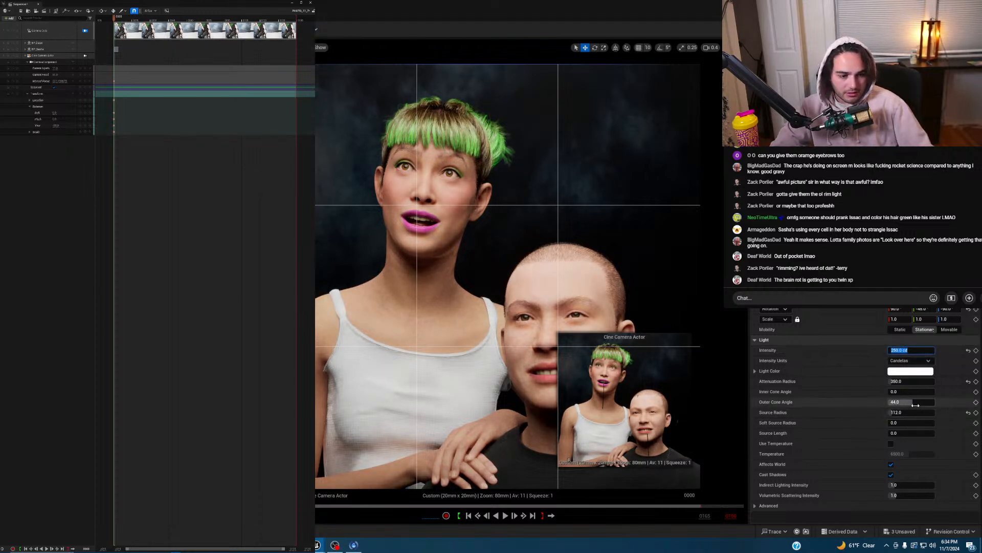
- Narrow the spotlight's outer cone to about 35° and rotate the light to re-aim it
mouse_move(900, 401)
mouse_down()
mouse_move(875, 402)
mouse_move(906, 402)
mouse_up()
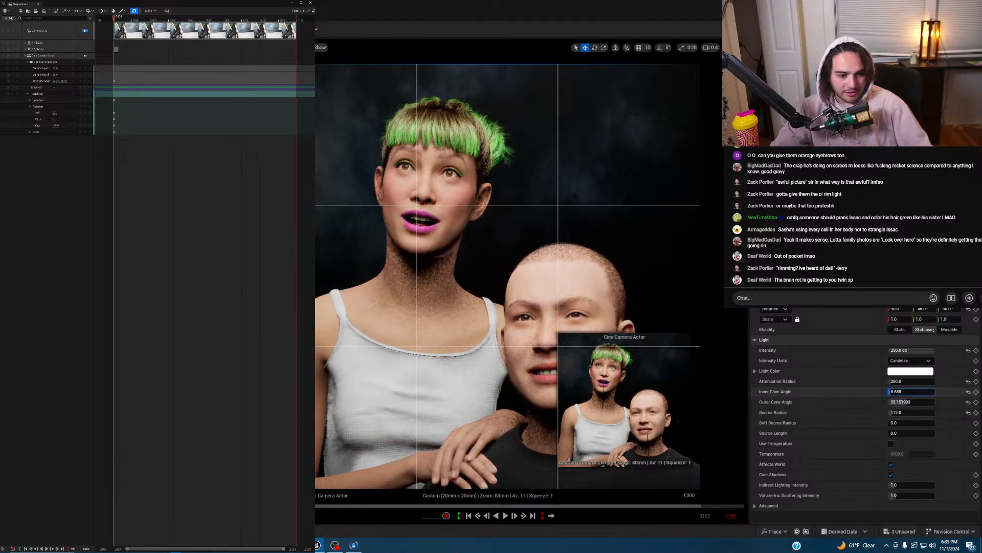
drag(901, 392, 904, 391)
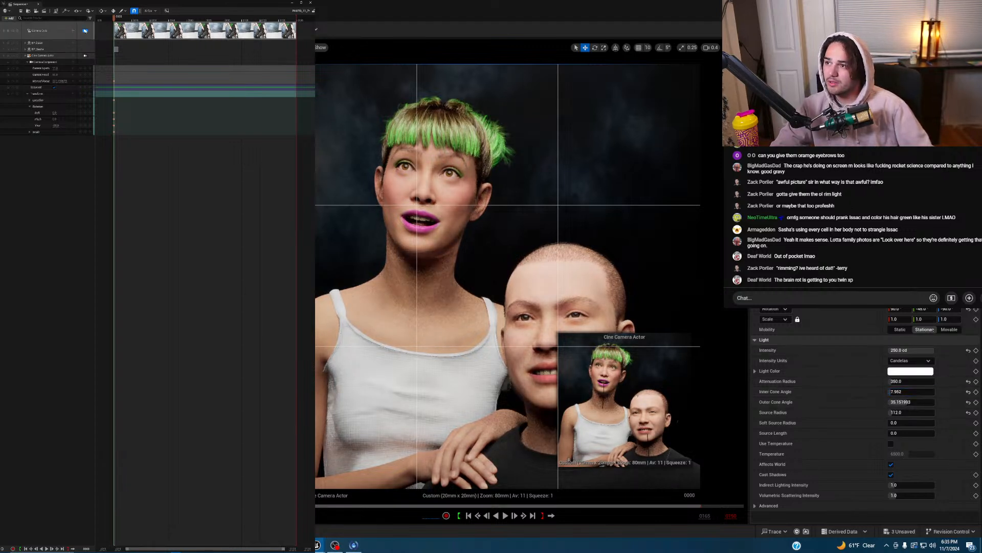
click(85, 31)
right_drag(482, 199, 482, 198)
key(a)
right_drag(374, 145, 374, 146)
scroll(374, 145, up, 2)
key(e)
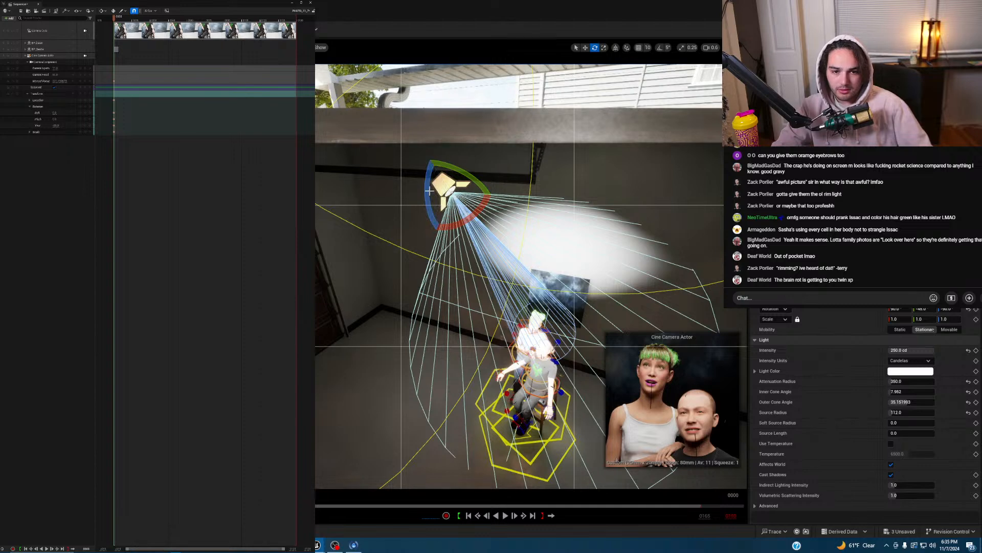
drag(428, 188, 430, 202)
- Set the spotlight's inner cone angle to 0
drag(901, 392, 890, 392)
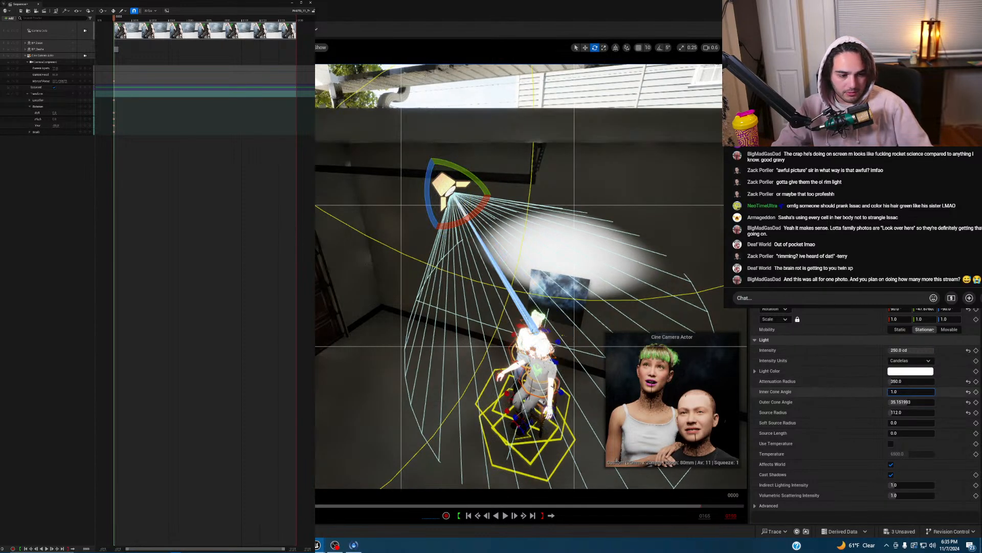
click(895, 394)
text(0)
key(Return)
- Back in the cine camera view, set the spotlight intensity to 225 cd
right_drag(590, 174, 614, 179)
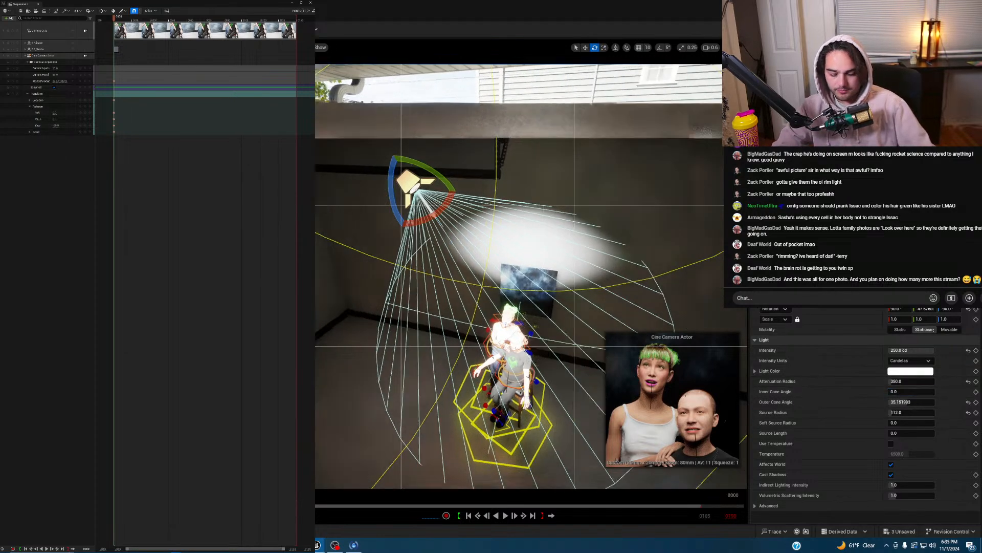
click(85, 56)
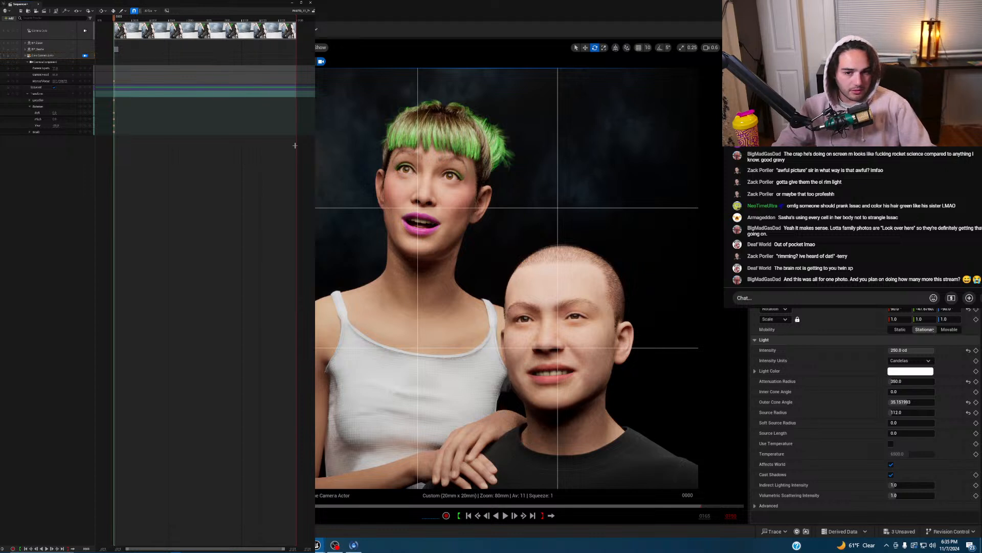
click(916, 350)
text(200)
key(Return)
text(225)
key(Return)
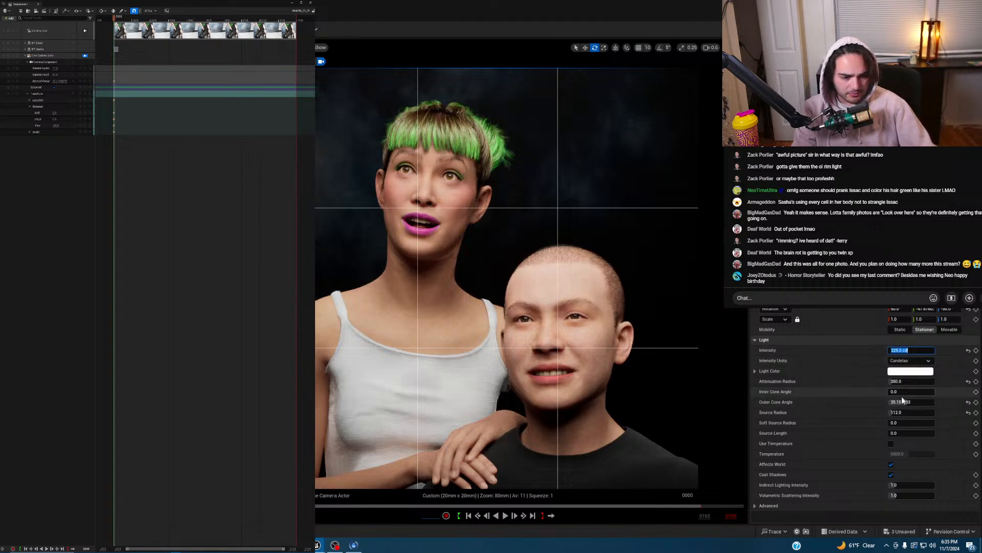
- Set the spotlight's source radius to 100
click(898, 412)
text(200)
key(Return)
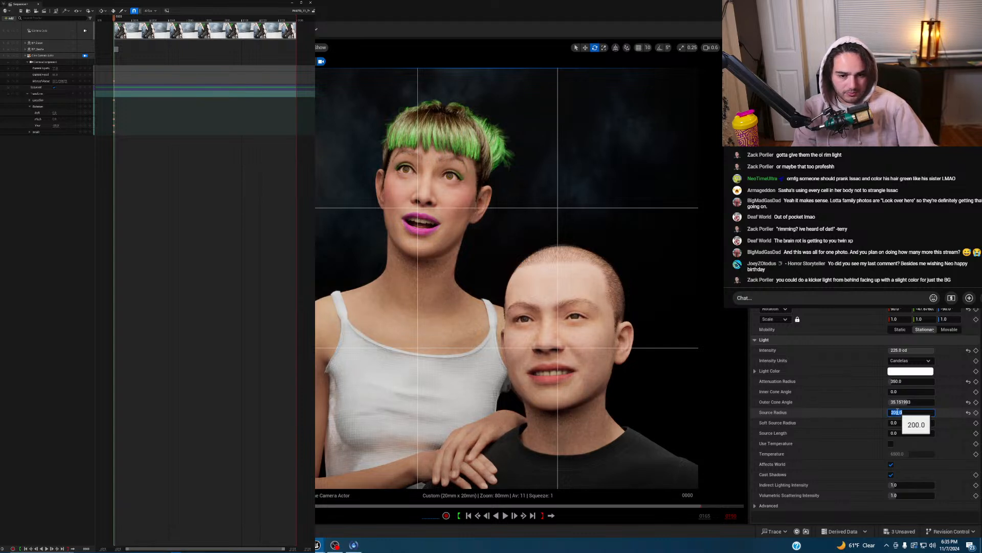
text(100)
key(Return)
key(Return)
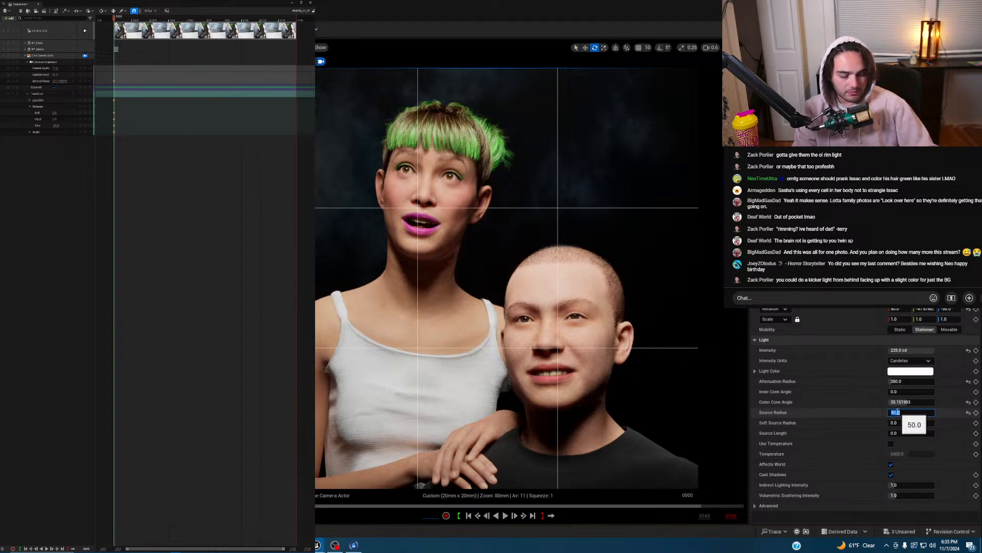
text(100)
key(Return)
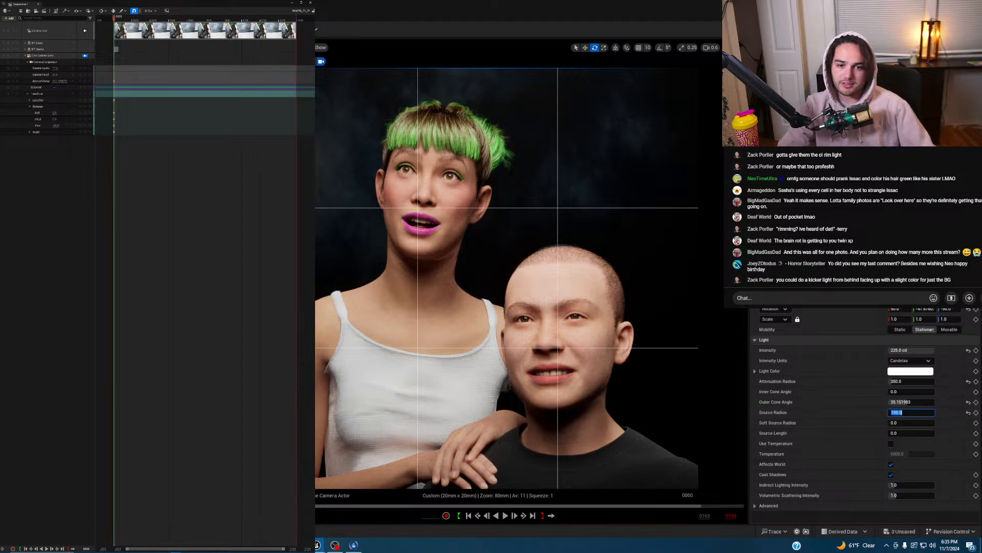
click(85, 55)
- Make the spotlight Movable and align its transform axes to the world
right_drag(426, 207, 348, 206)
key(s)
scroll(426, 206, up, 2)
key(g)
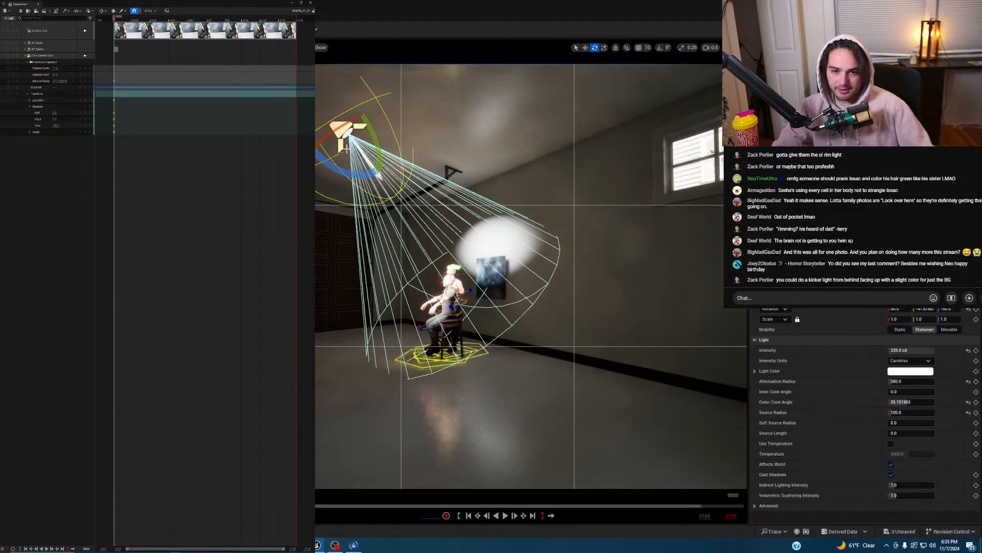
click(948, 331)
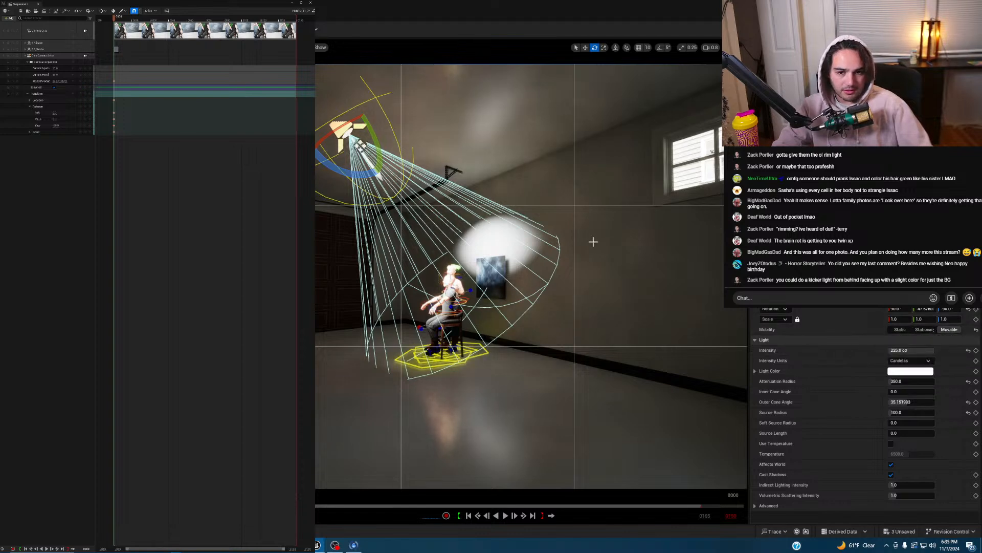
right_drag(592, 241, 557, 241)
key(w)
click(615, 47)
- Duplicate the spotlight with Ctrl+D and lower the copy
right_drag(506, 110, 379, 111)
right_drag(486, 235, 446, 248)
key(w)
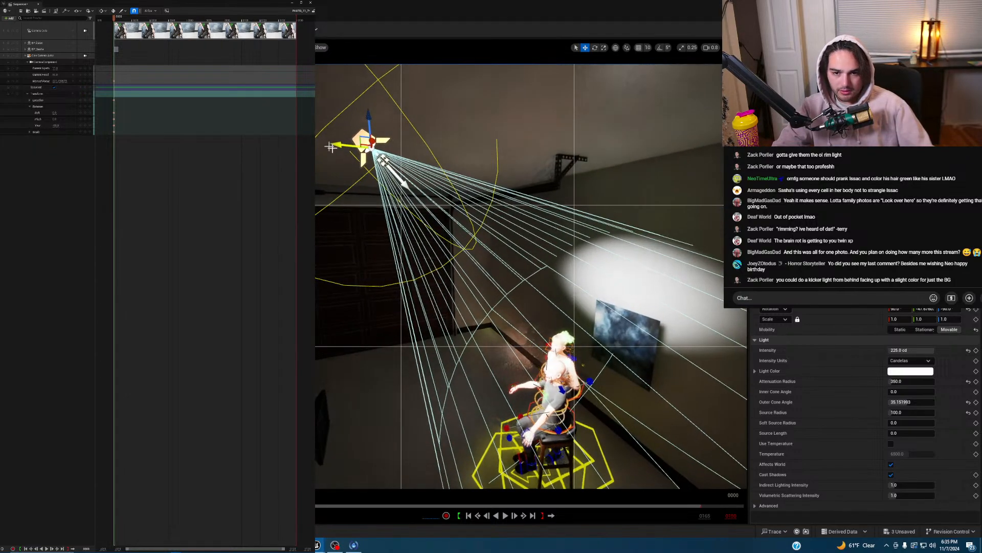
mouse_move(392, 171)
right_down()
mouse_move(343, 166)
mouse_move(392, 165)
right_up()
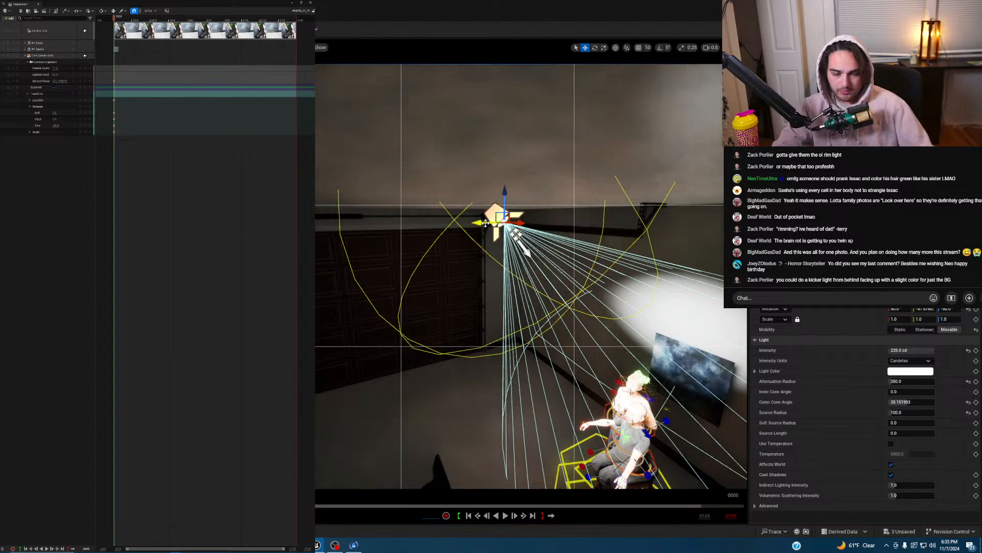
key(ctrl+d)
drag(507, 197, 660, 355)
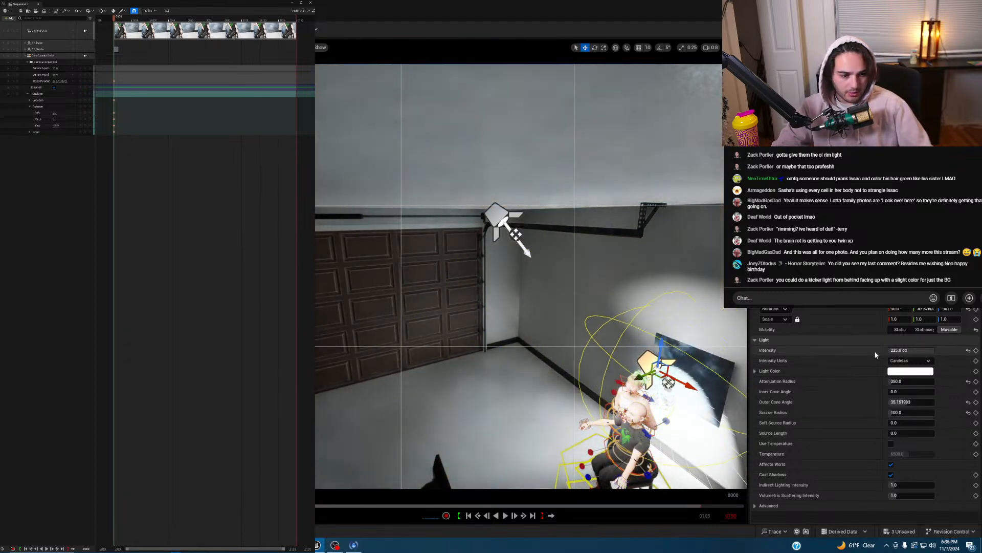
- Widen the copy's outer cone to about 48° and set its intensity to 20 cd
drag(900, 402, 920, 402)
click(906, 350)
text(20)
key(Return)
- Rotate and move the copied spotlight so its cone covers the backdrop picture
right_drag(504, 335, 578, 363)
key(w)
key(e)
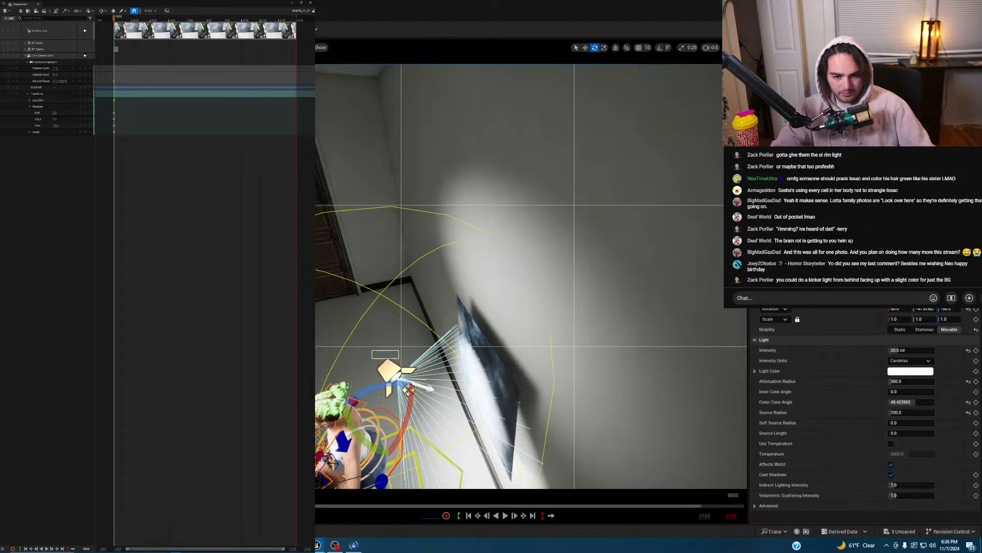
click(491, 338)
click(393, 377)
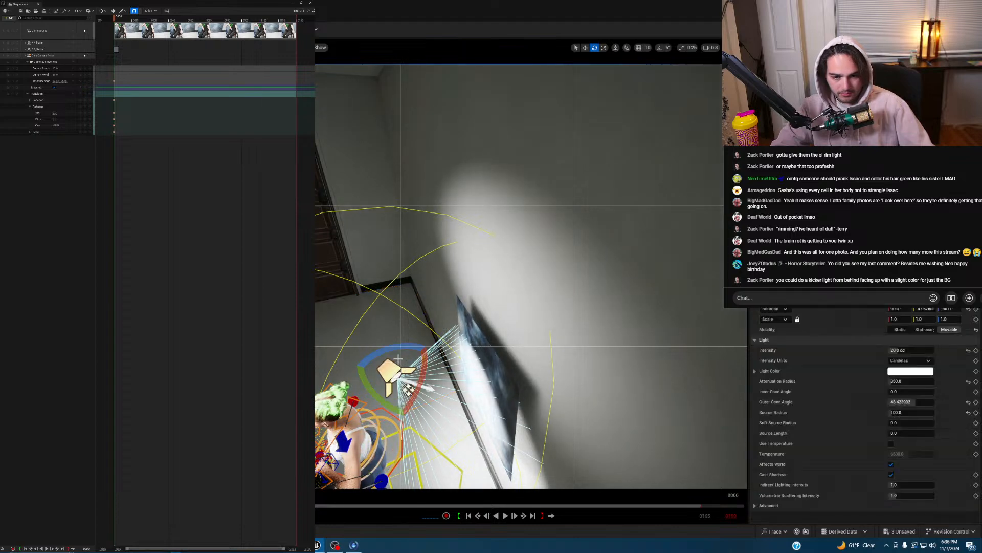
drag(400, 351, 429, 456)
key(w)
right_drag(429, 455, 499, 364)
drag(465, 359, 442, 375)
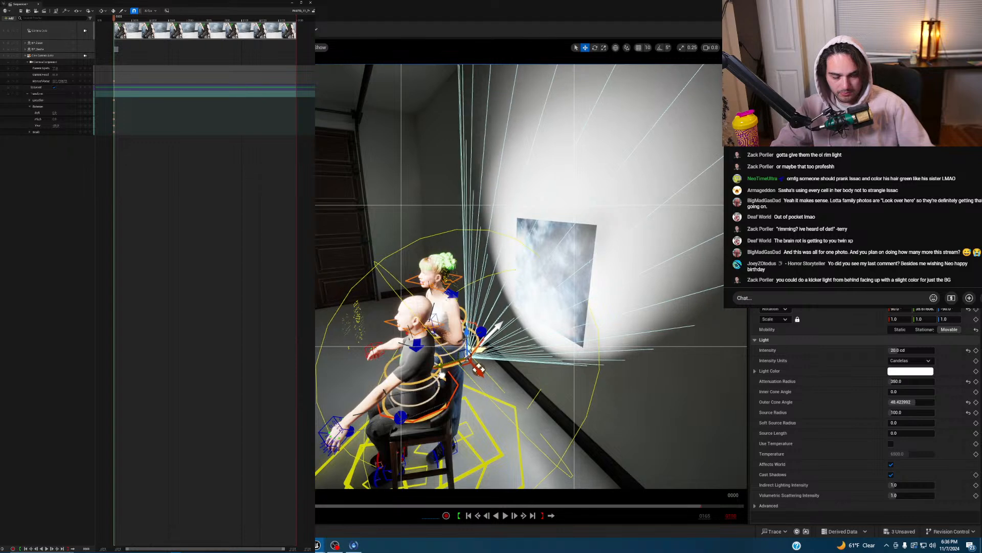
- Lock the viewport to the cine camera and dim the light to about 15.7 cd
key(shift+c)
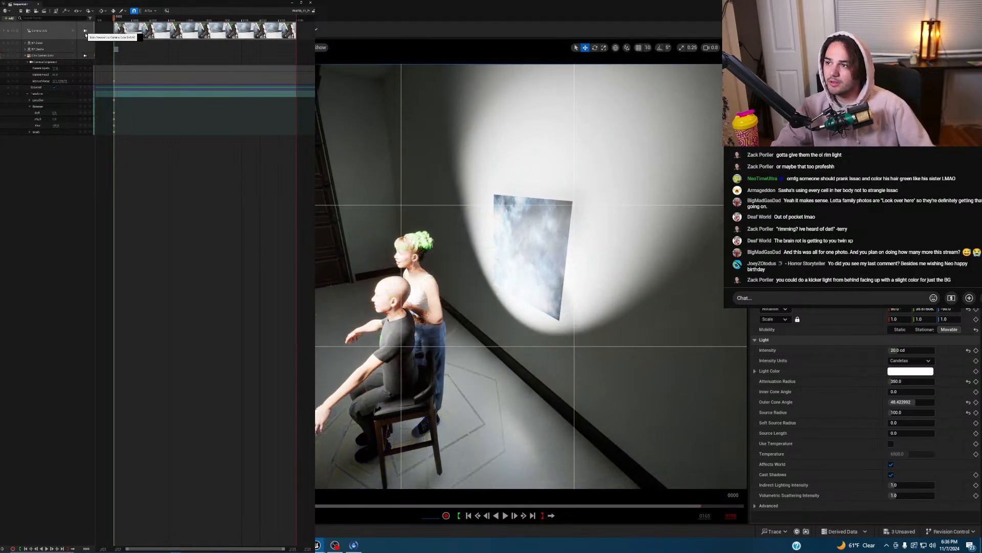
click(85, 32)
mouse_move(901, 351)
mouse_down()
mouse_move(921, 351)
mouse_move(883, 351)
mouse_up()
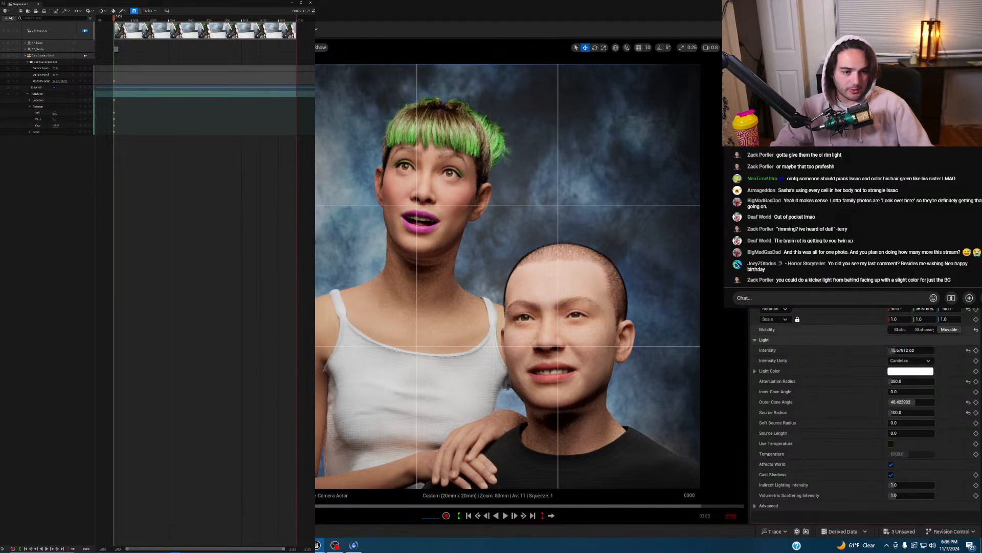
- Open the backdrop's material, connect the texture's B channel to Normal, and apply
click(657, 188)
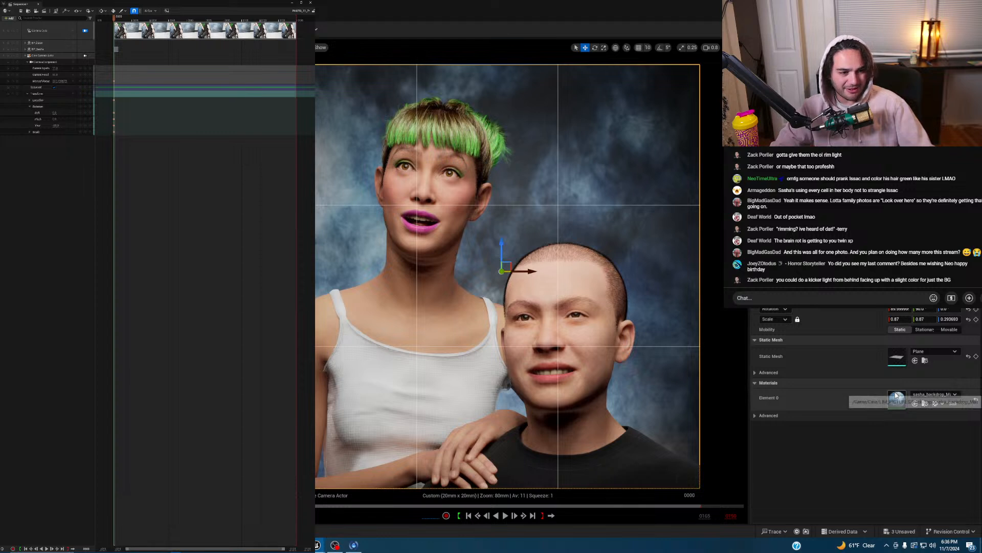
double_click(896, 398)
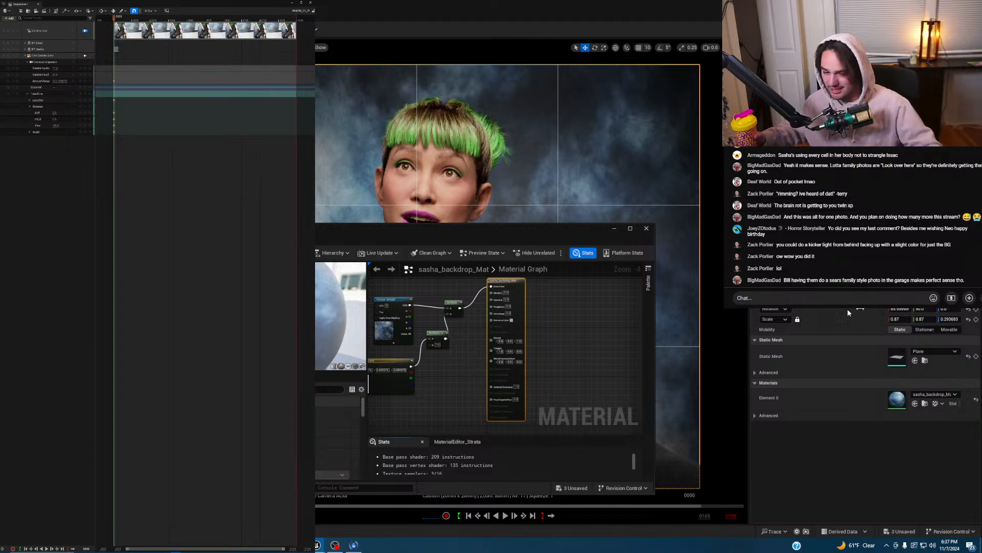
scroll(483, 339, up, 2)
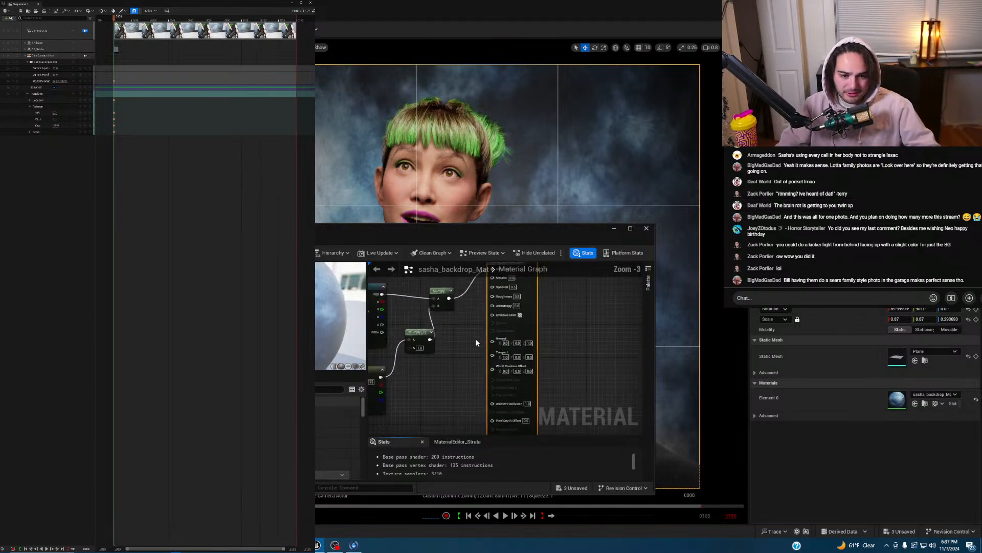
drag(382, 317, 492, 338)
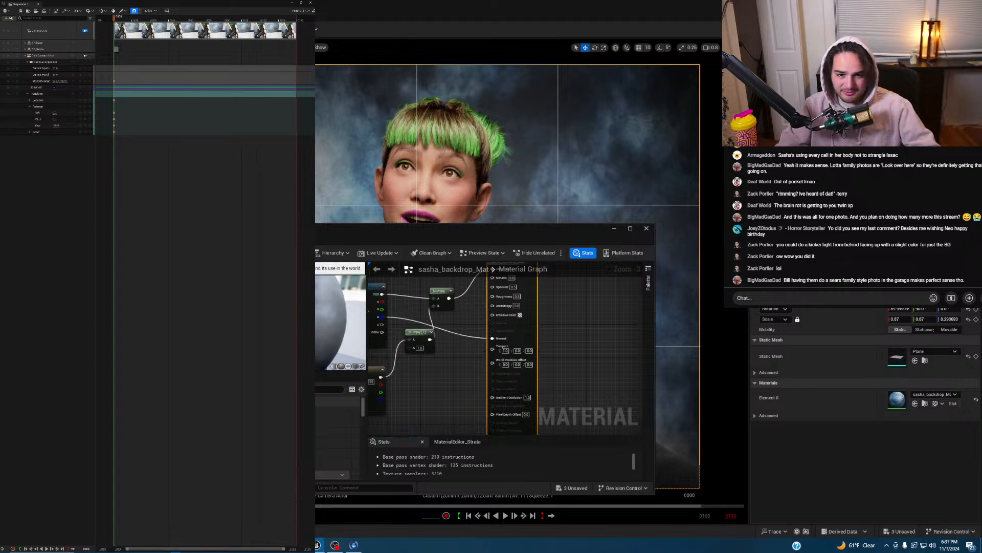
click(235, 253)
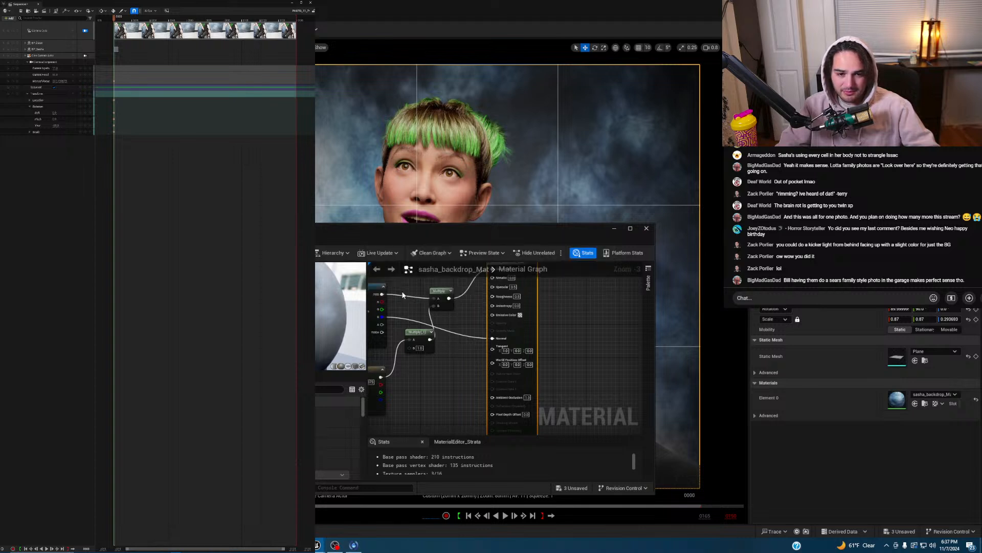
- Set the material's roughness to 1.0, apply it, and minimize the Material Editor
right_drag(461, 309, 458, 324)
drag(477, 235, 451, 256)
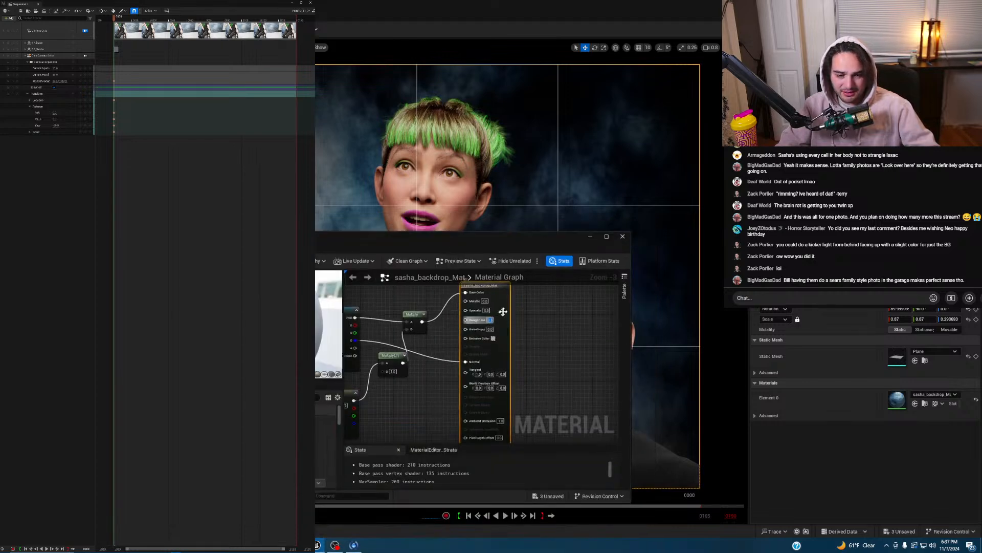
key(Return)
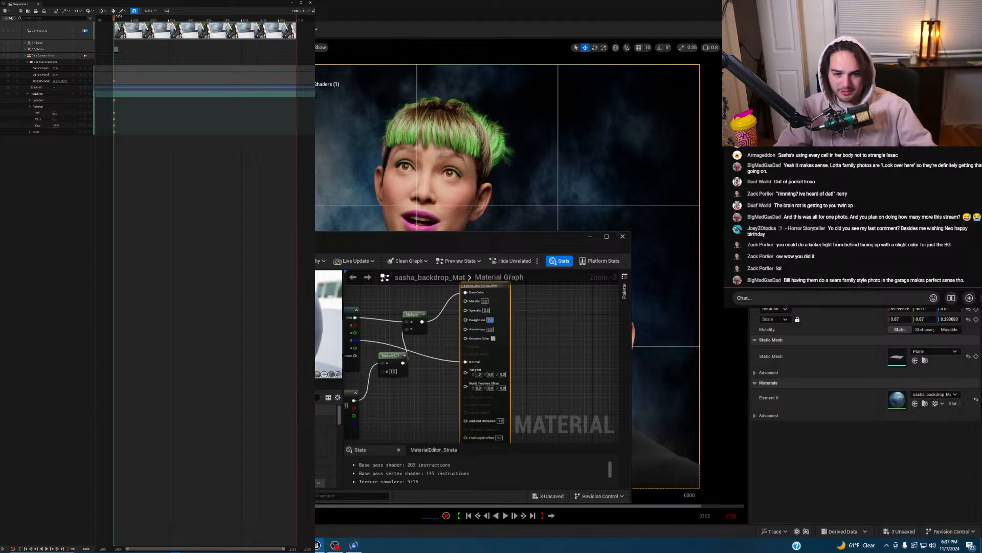
key(ctrl+s)
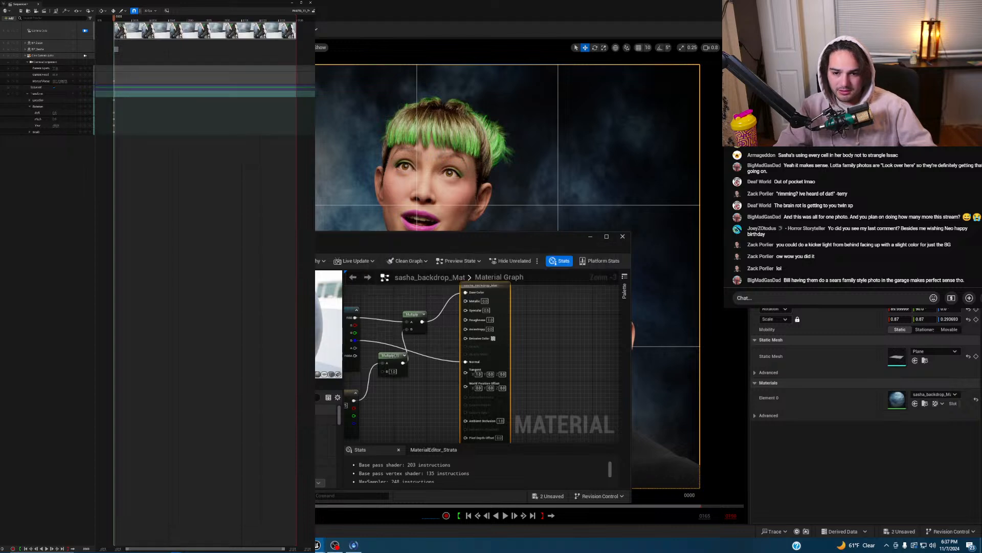
click(590, 237)
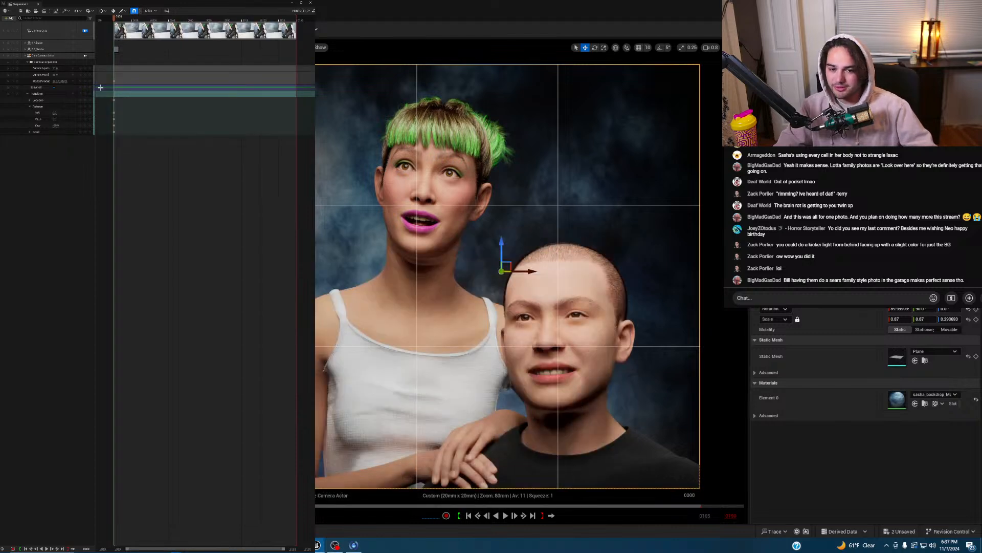
- From a free view, select the spotlight lighting the backdrop
click(85, 31)
right_drag(529, 372, 564, 415)
key(s)
key(w)
key(f)
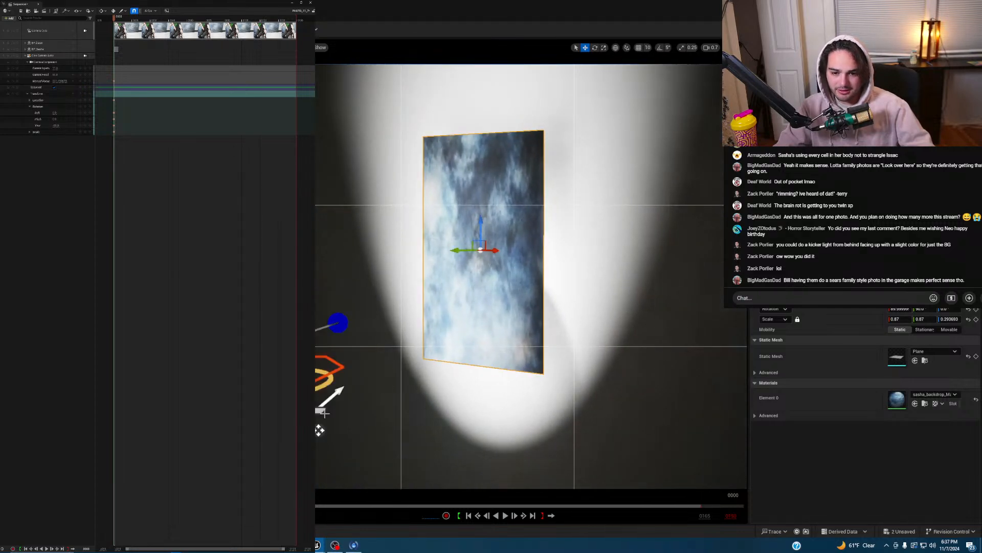
click(325, 413)
click(321, 411)
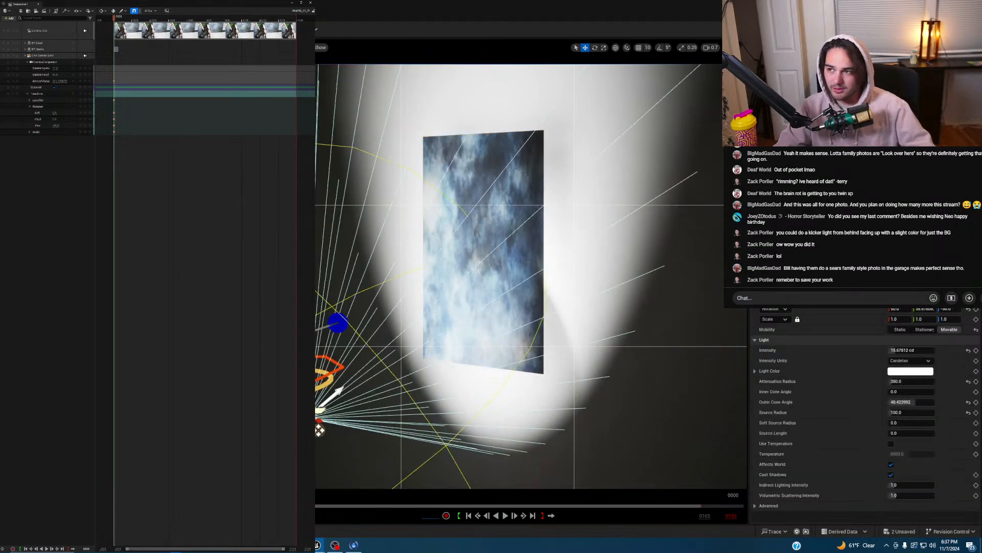
right_drag(319, 431, 419, 511)
key(g)
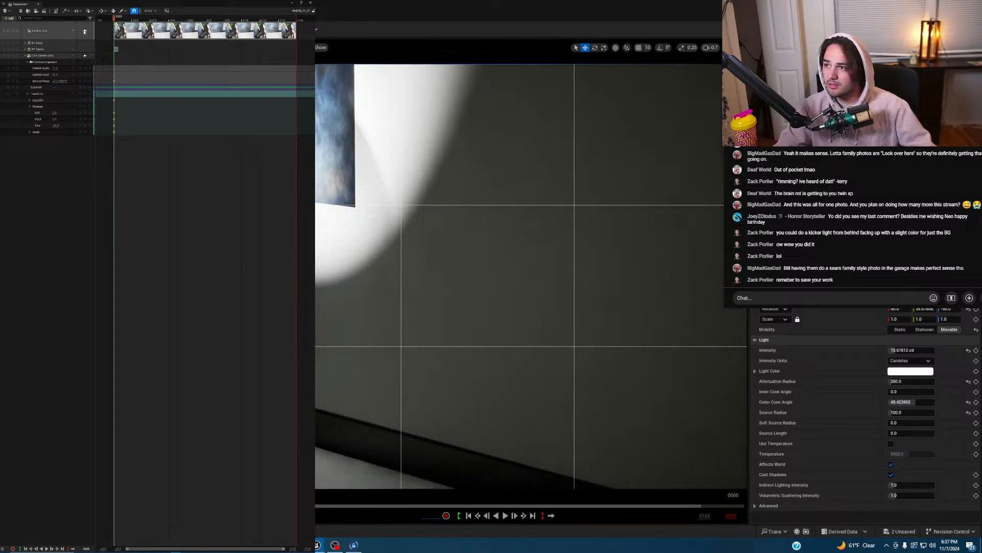
- In the camera view, raise the spotlight to about 50.35 cd and save the level and sequence
click(85, 31)
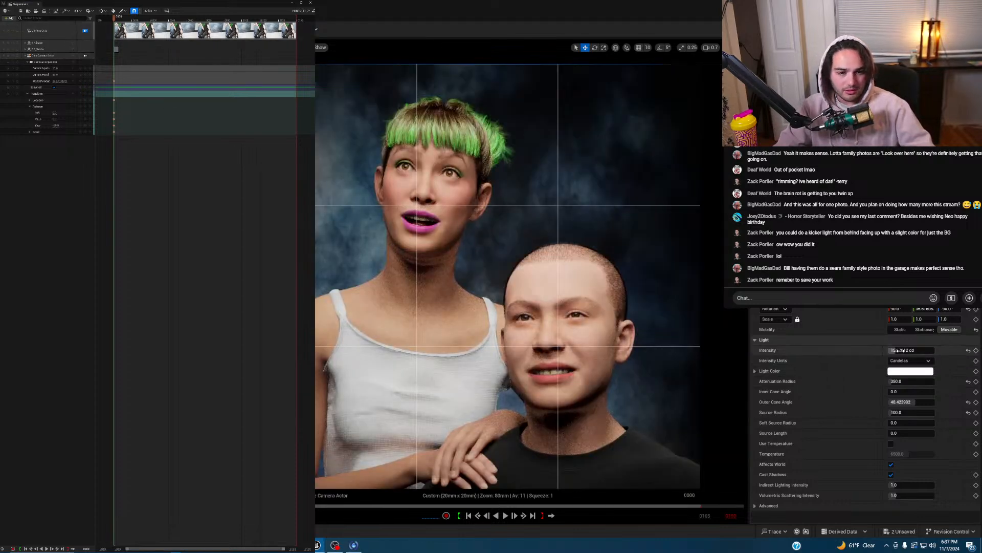
drag(892, 350, 901, 350)
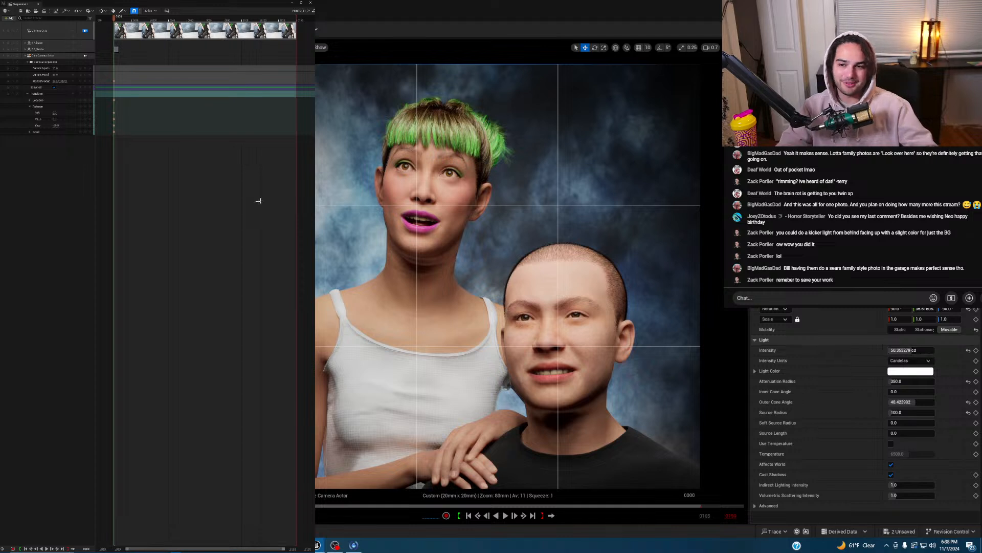
key(ctrl+s)
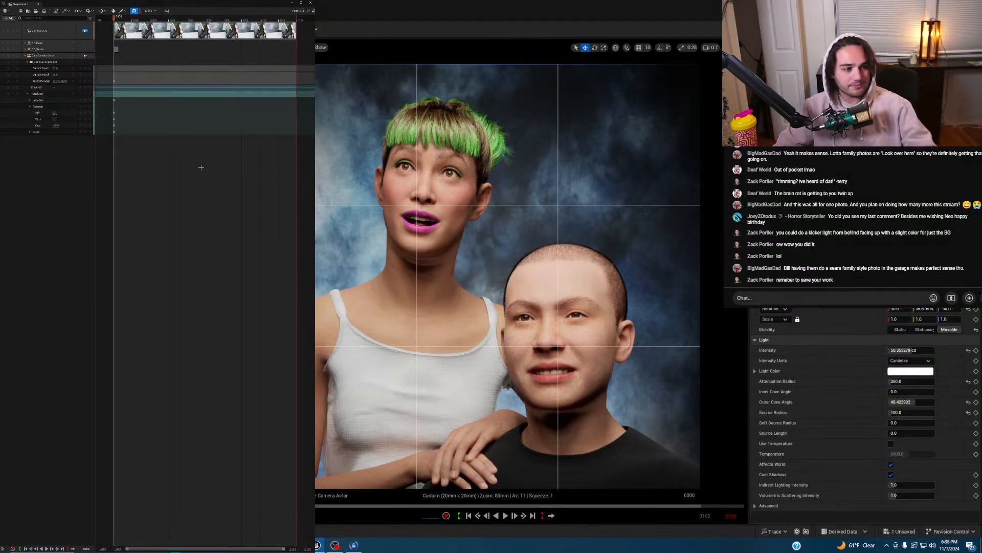
click(21, 11)
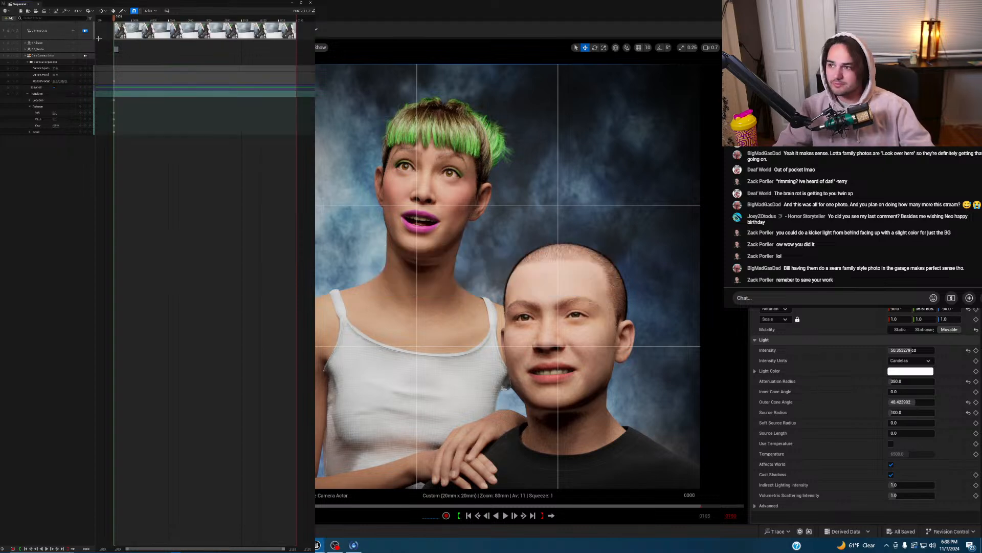
- From a free view, move the spotlight to the right of the characters
click(85, 31)
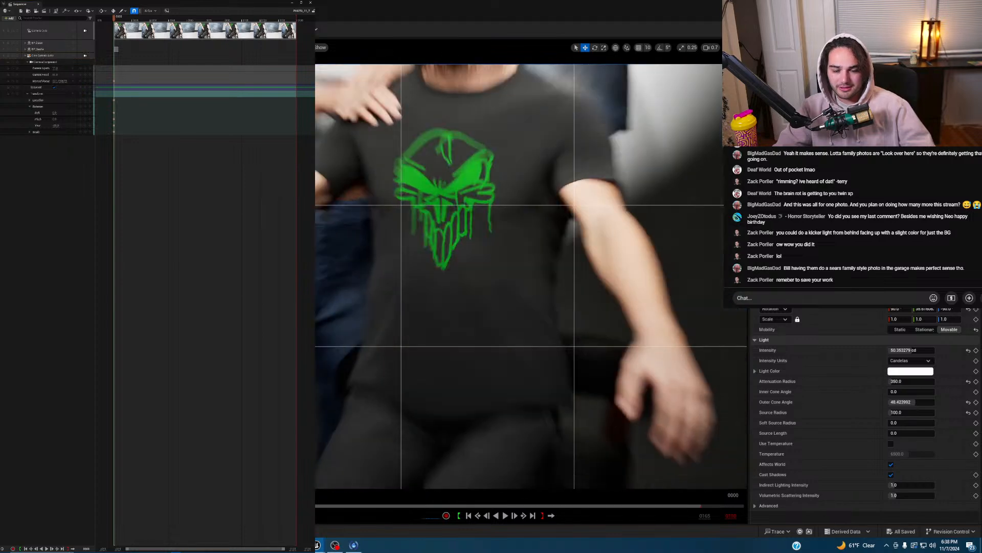
click(228, 48)
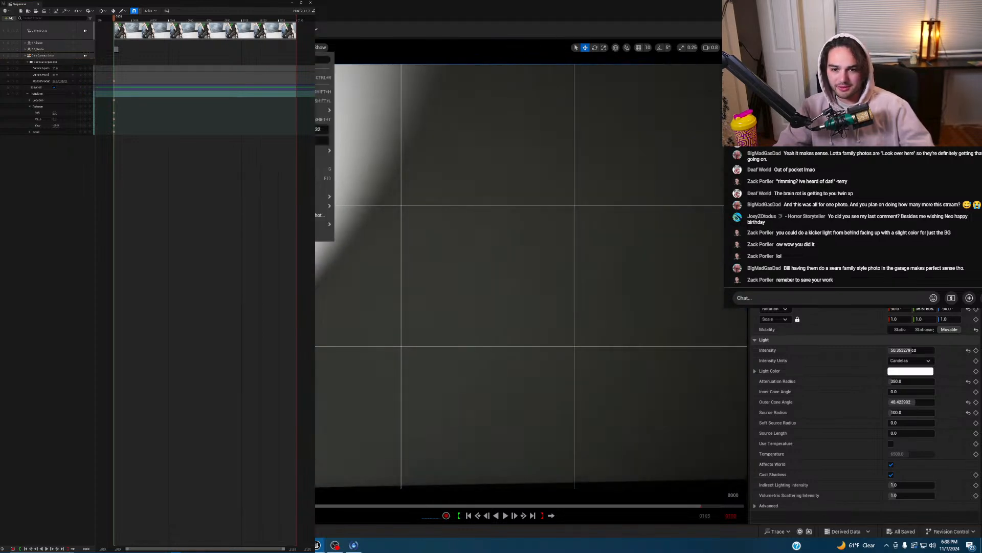
key(Return)
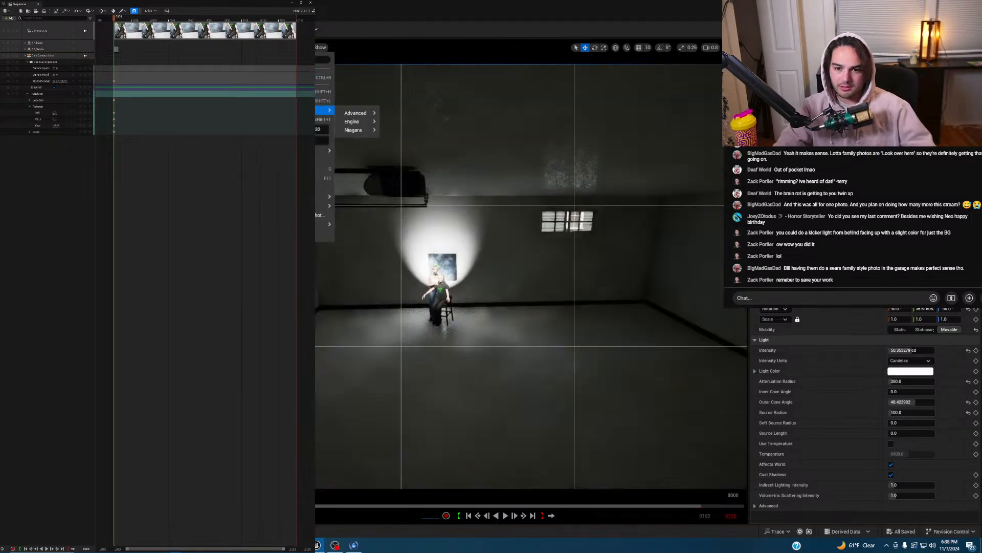
key(w)
right_drag(480, 277, 461, 290)
scroll(480, 276, up, 1)
key(g)
key(s)
key(s)
key(w)
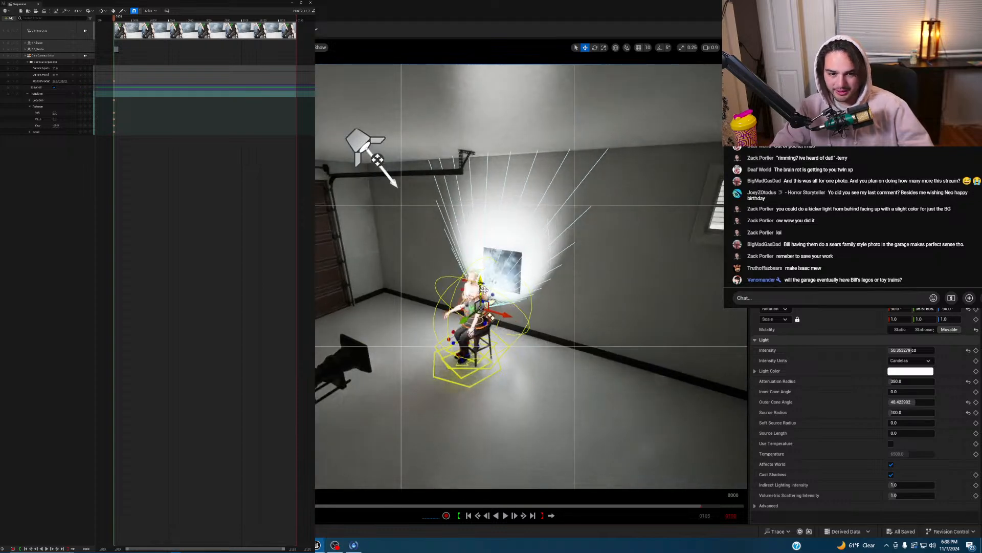
drag(502, 313, 532, 307)
- Rotate the spotlight to aim left and narrow its outer cone to 27.57
key(e)
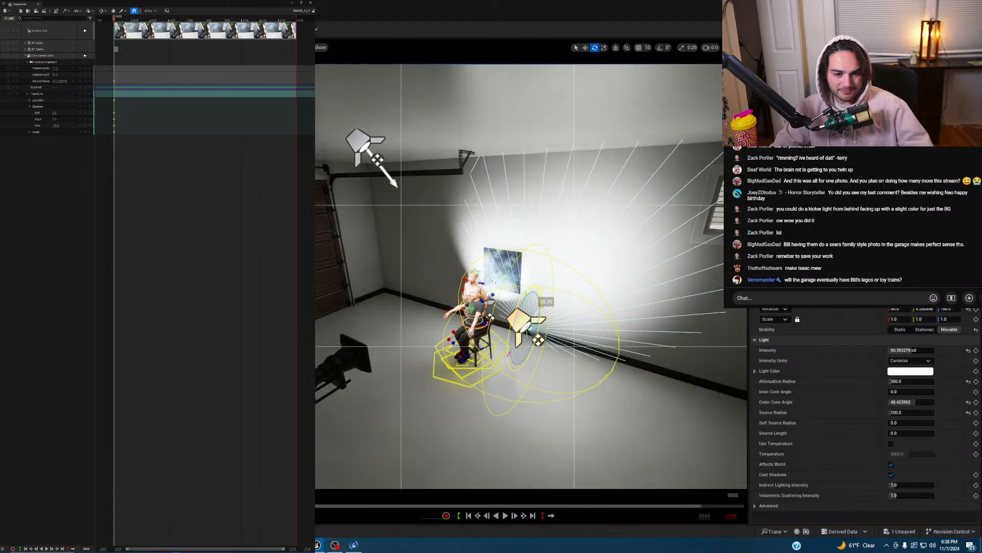
key(w)
key(e)
drag(544, 357, 586, 352)
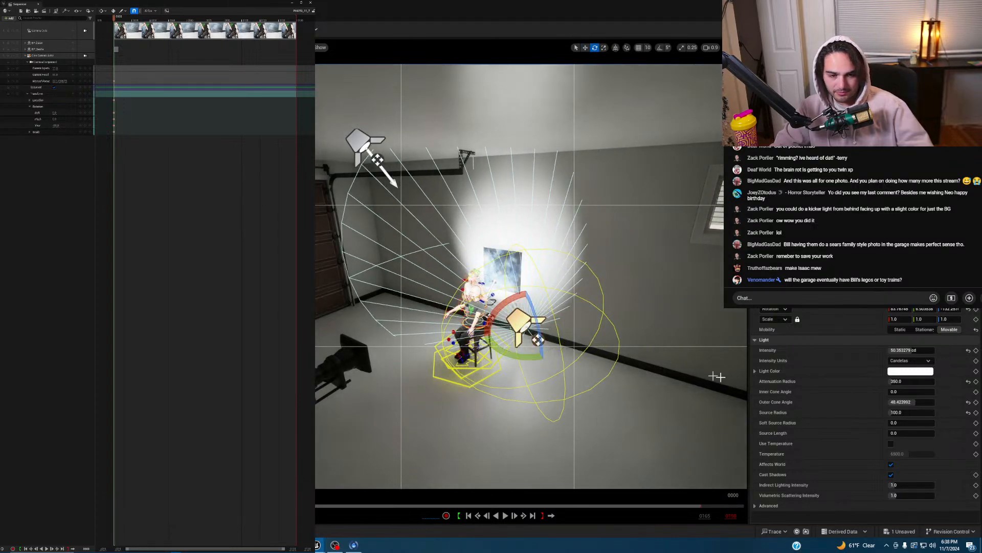
drag(897, 404, 870, 405)
- Move the spotlight further left and rotate its cone over the characters
right_drag(654, 320, 709, 320)
key(w)
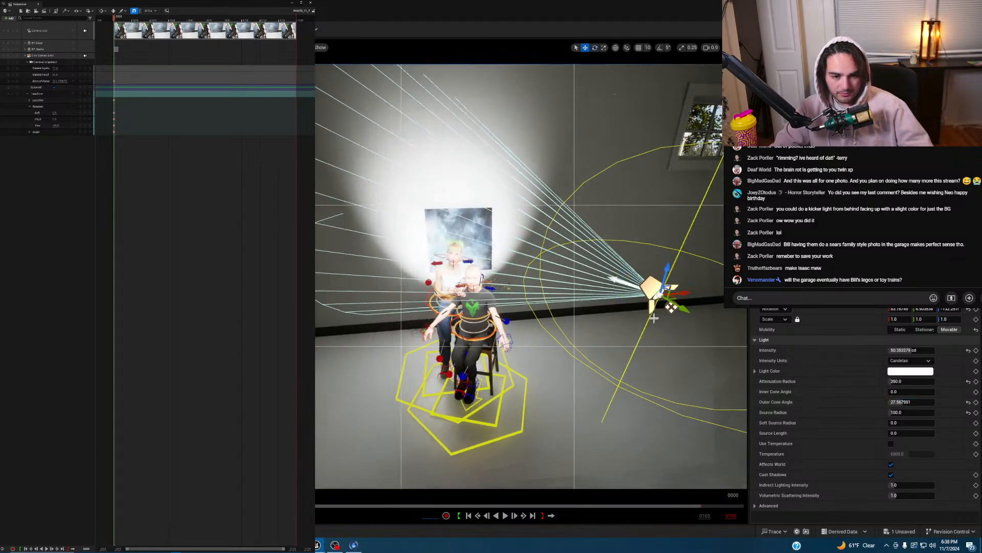
drag(682, 290, 382, 330)
key(e)
key(w)
key(e)
right_drag(460, 285, 409, 285)
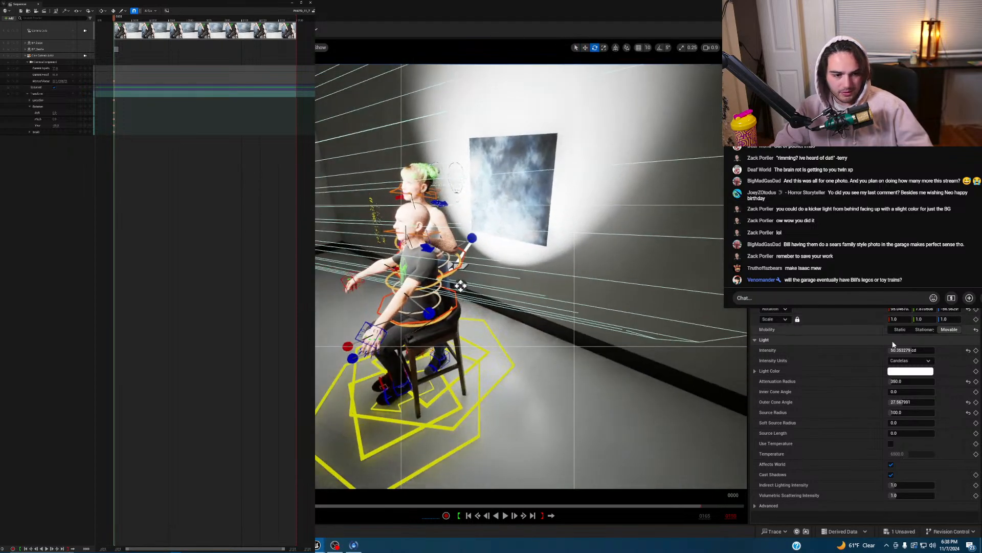
- Reduce the spotlight's attenuation radius to about 293 and return to the cine camera view
mouse_move(910, 384)
mouse_down()
mouse_move(883, 383)
mouse_move(896, 384)
mouse_up()
right_drag(492, 291, 493, 301)
key(g)
click(85, 30)
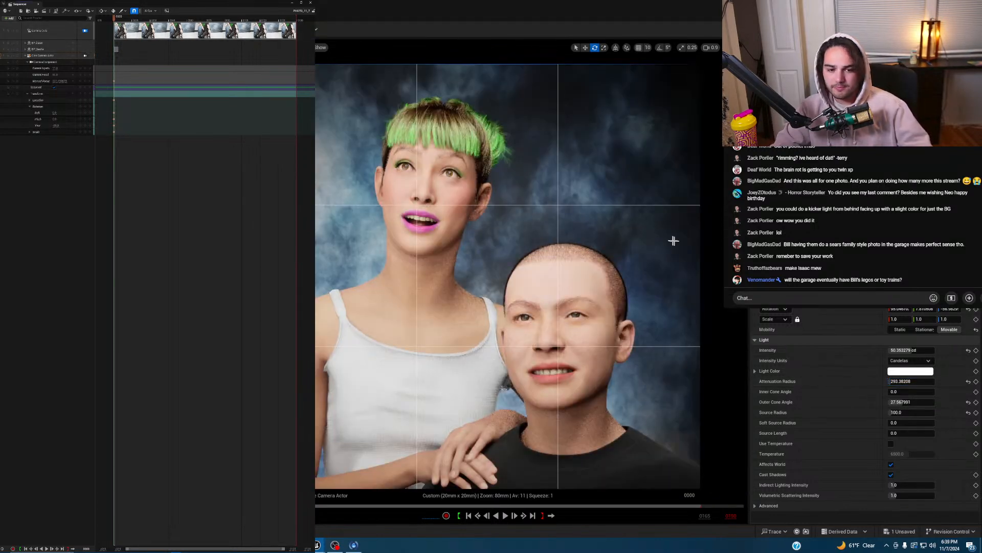
- Drag the backdrop spotlight's intensity down from about 50 cd and fine-tune it in the camera view
mouse_move(912, 351)
mouse_down()
mouse_move(889, 351)
mouse_move(905, 350)
mouse_up()
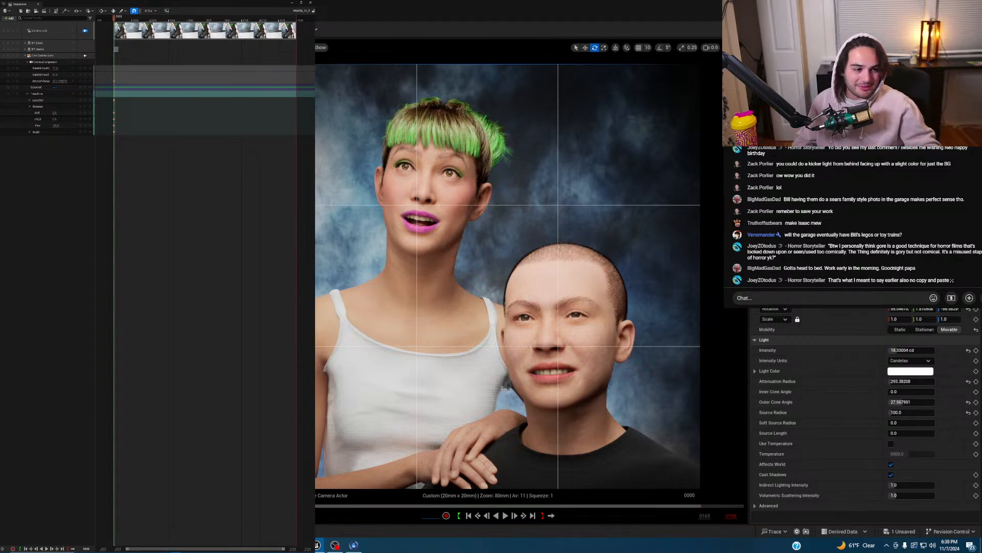
drag(899, 351, 899, 351)
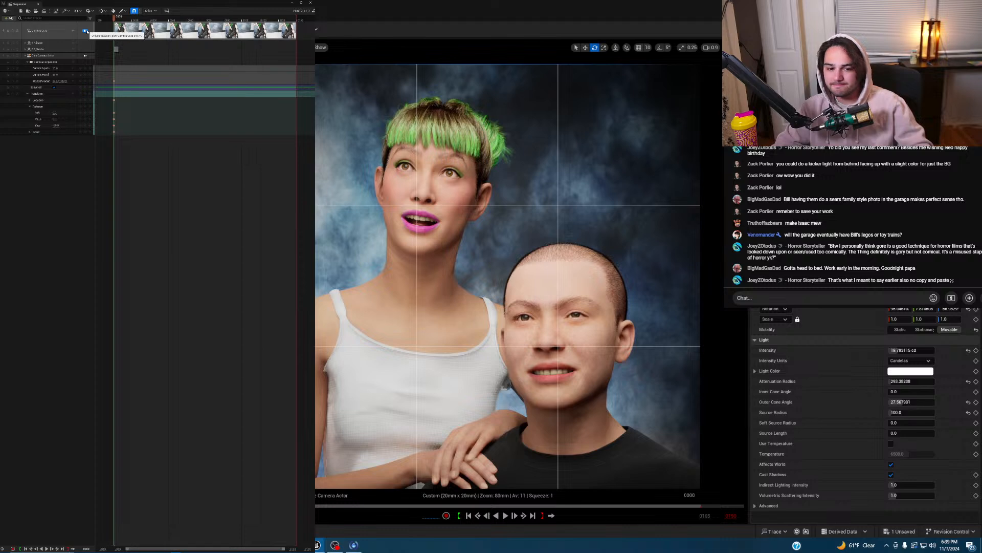
- Duplicate the other spotlight, move the copy right, and shrink its attenuation radius to 293.38
click(86, 31)
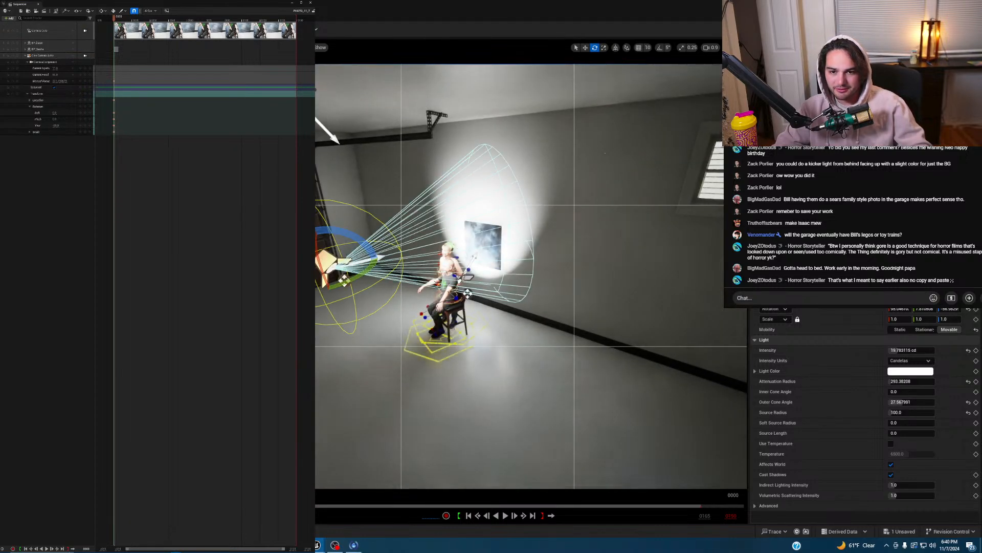
click(457, 195)
right_drag(555, 236, 552, 249)
right_drag(488, 219, 455, 199)
key(w)
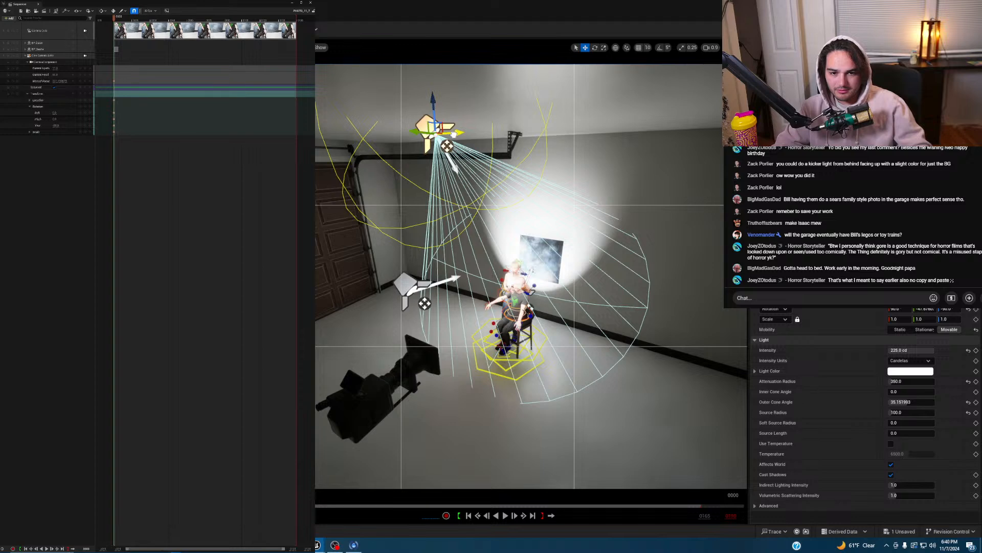
alt+drag(453, 135, 543, 128)
key(e)
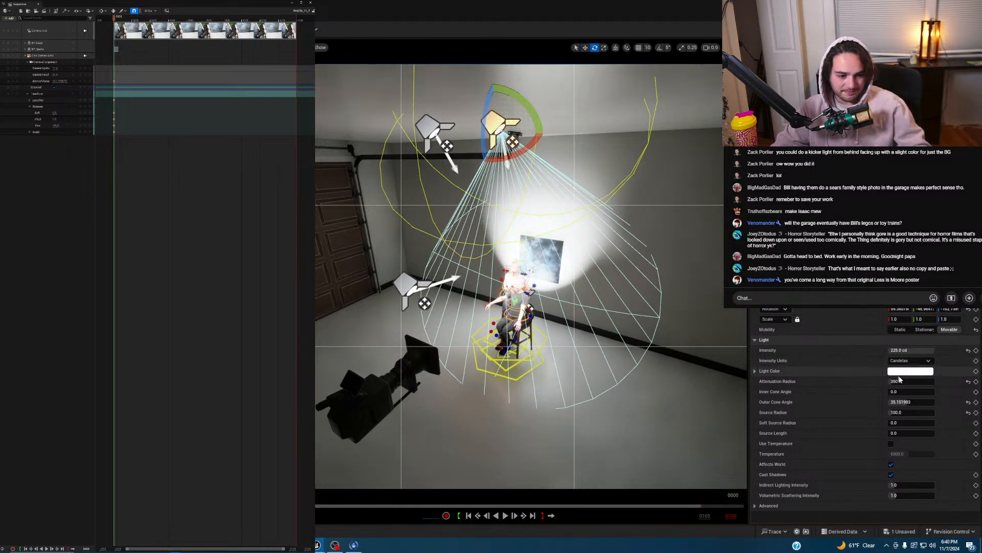
drag(911, 379, 890, 379)
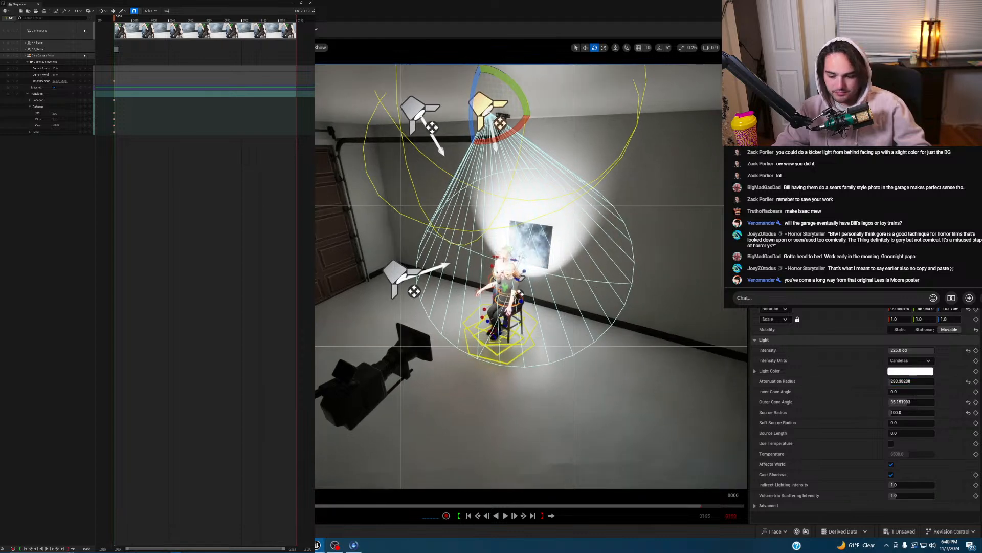
- In the camera view, widen the new light's inner cone, lower intensity, and extend attenuation to about 554.7
click(86, 30)
click(85, 30)
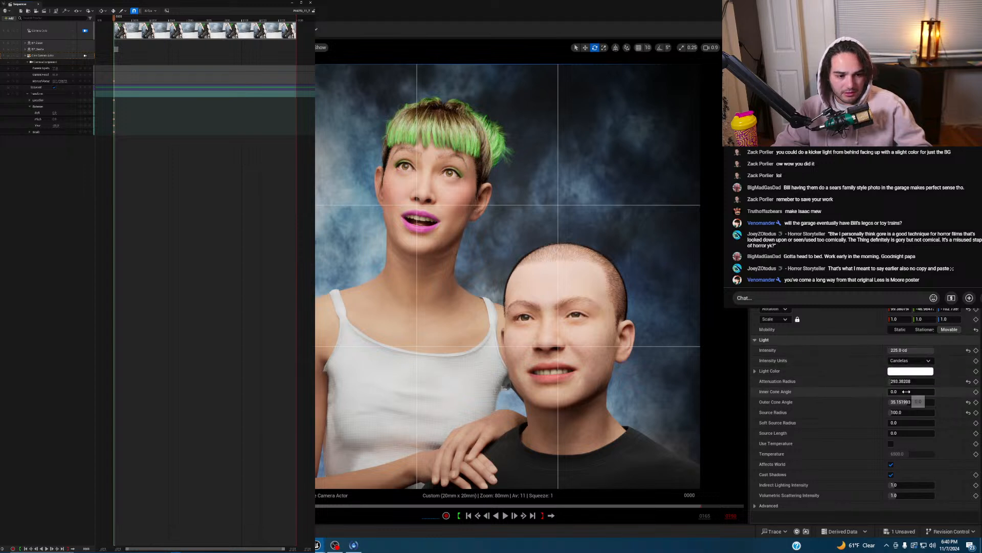
drag(907, 392, 847, 402)
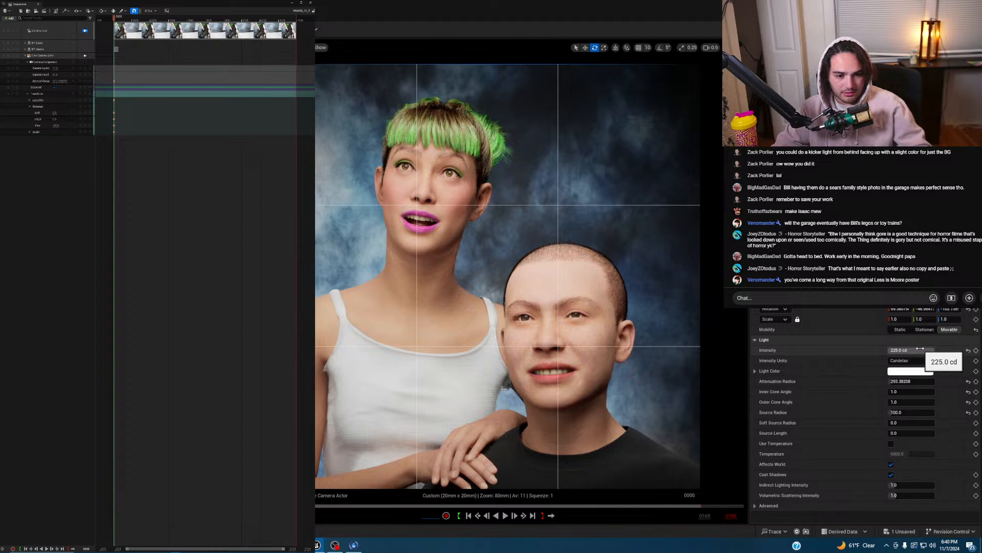
drag(911, 350, 953, 354)
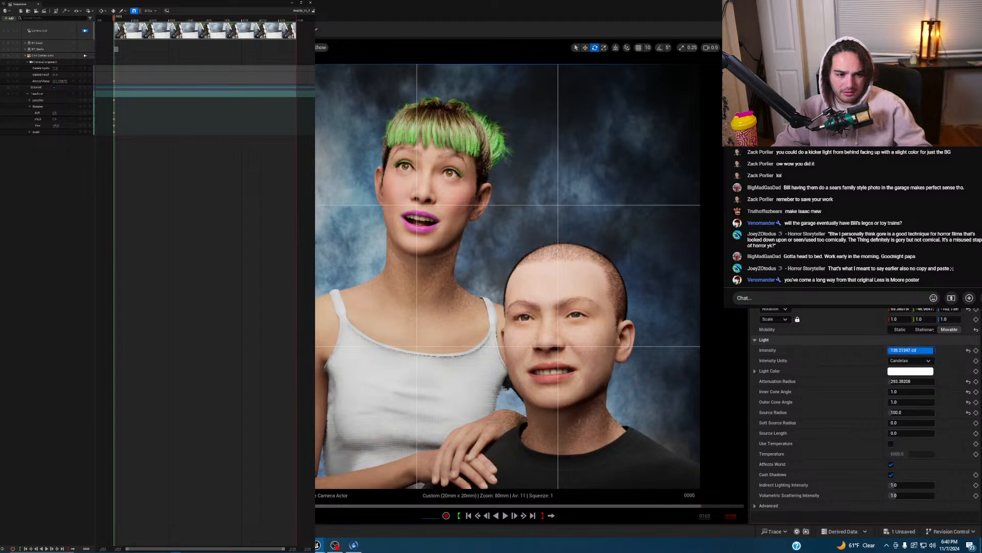
text(500.0)
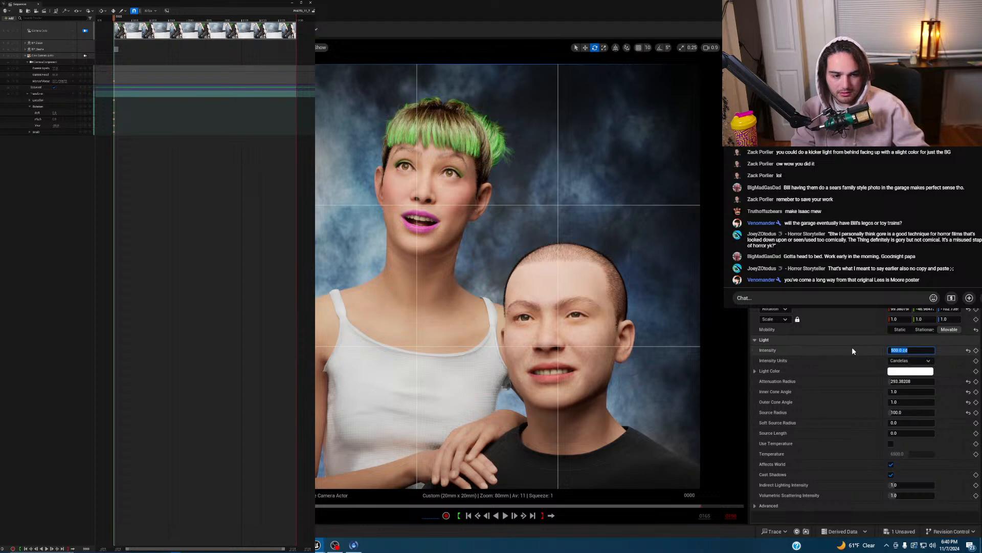
drag(910, 382, 936, 381)
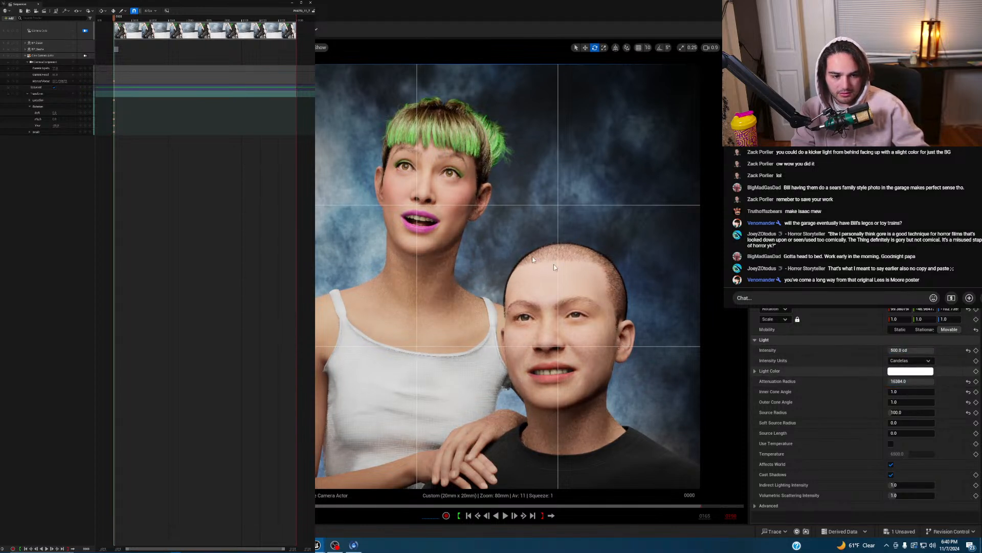
- Widen the spotlight's inner cone further to about 18°, with the outer cone at 20.6°
click(85, 30)
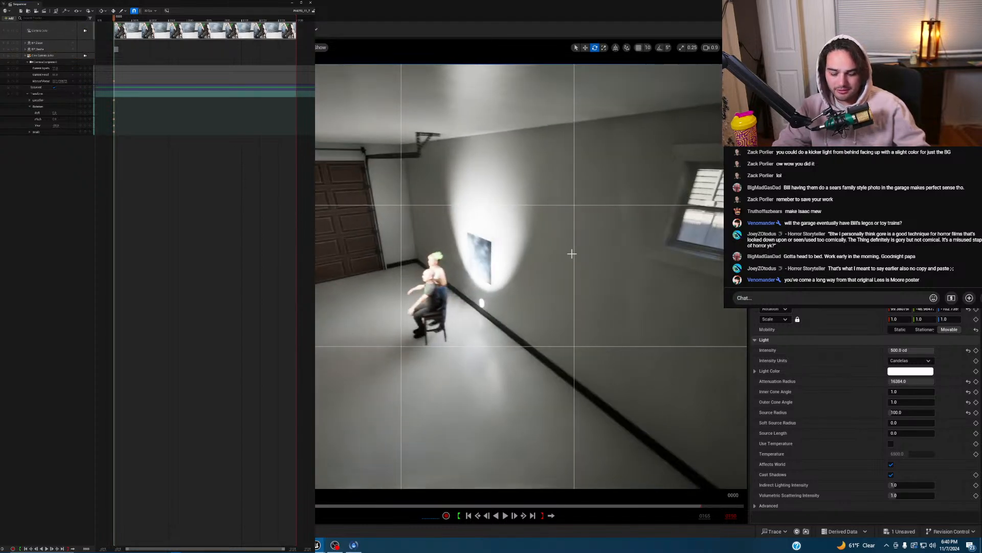
right_drag(572, 254, 575, 254)
key(g)
drag(911, 392, 920, 392)
drag(896, 391, 899, 391)
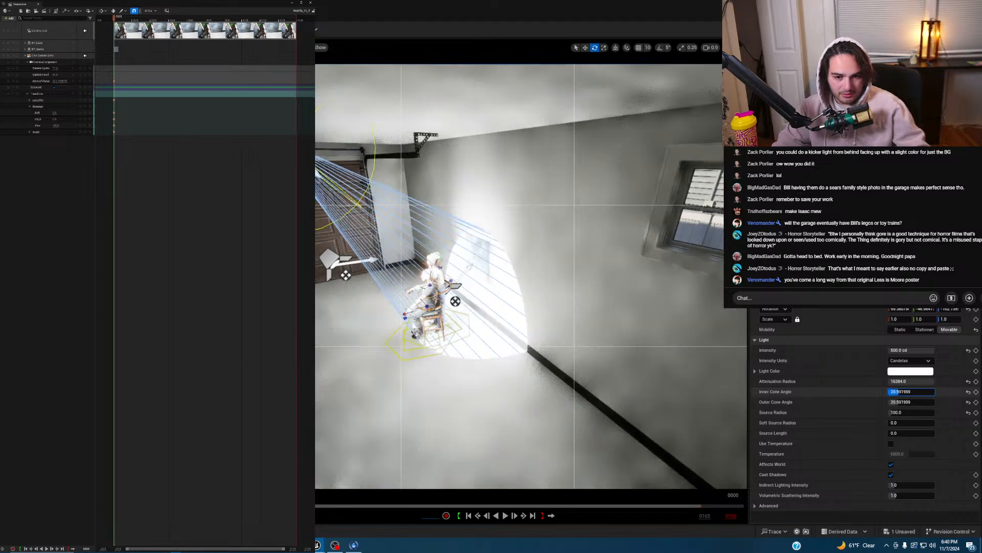
right_drag(590, 294, 562, 283)
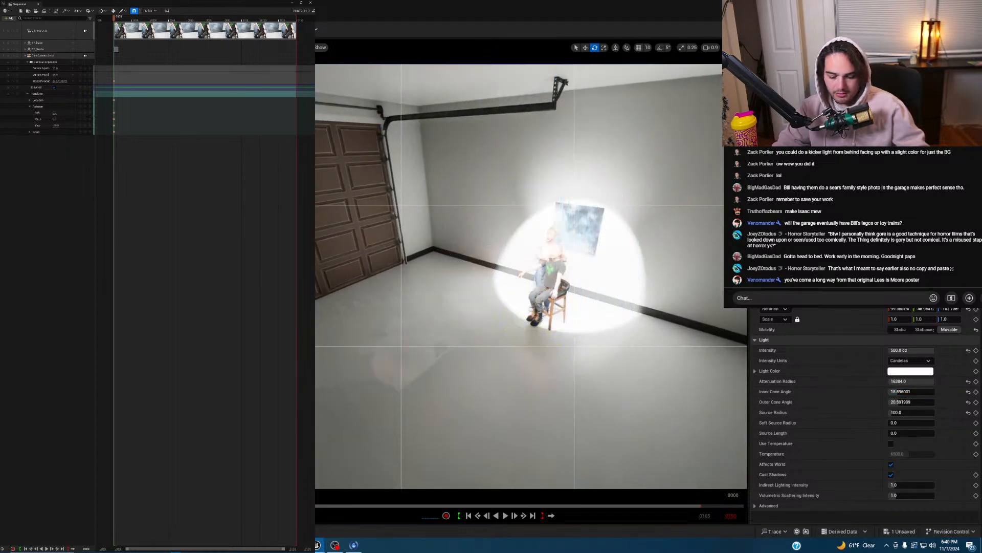
click(84, 31)
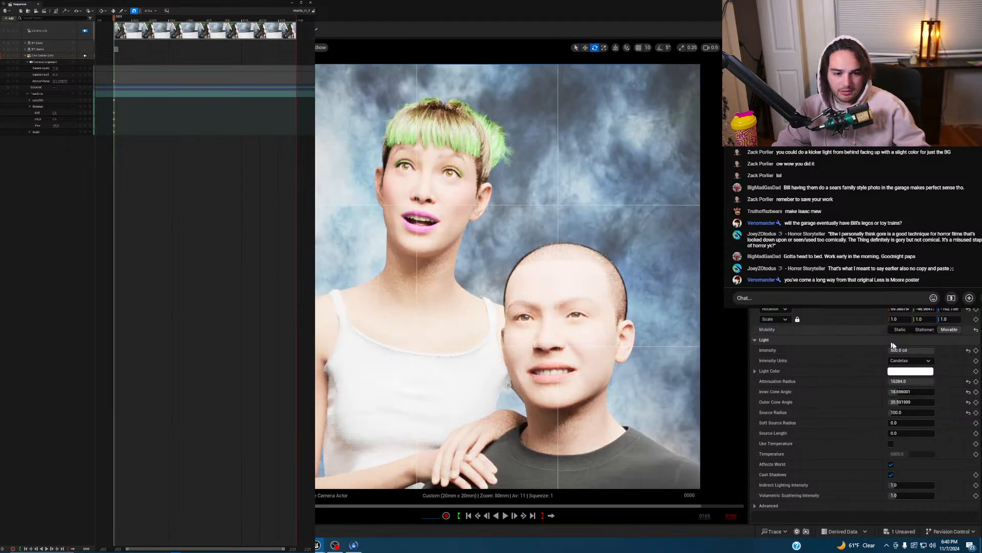
- Set the spotlight's intensity to 10 cd
drag(922, 351, 920, 351)
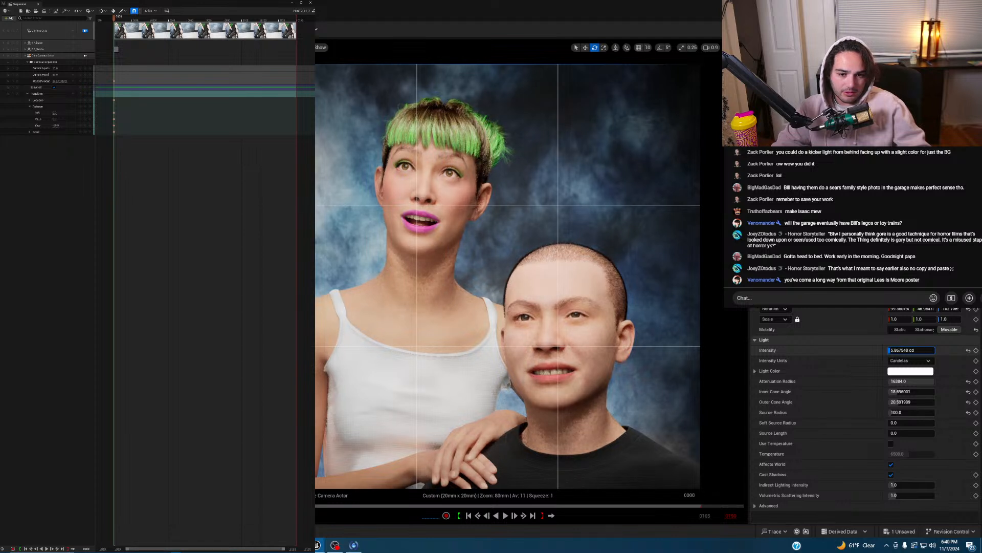
click(917, 353)
text(0)
key(Return)
text(50)
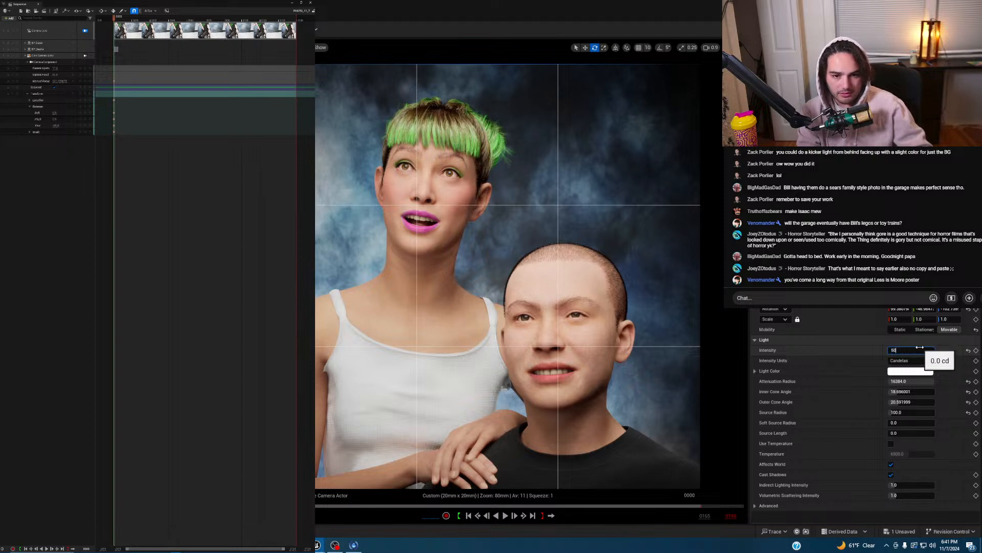
key(Return)
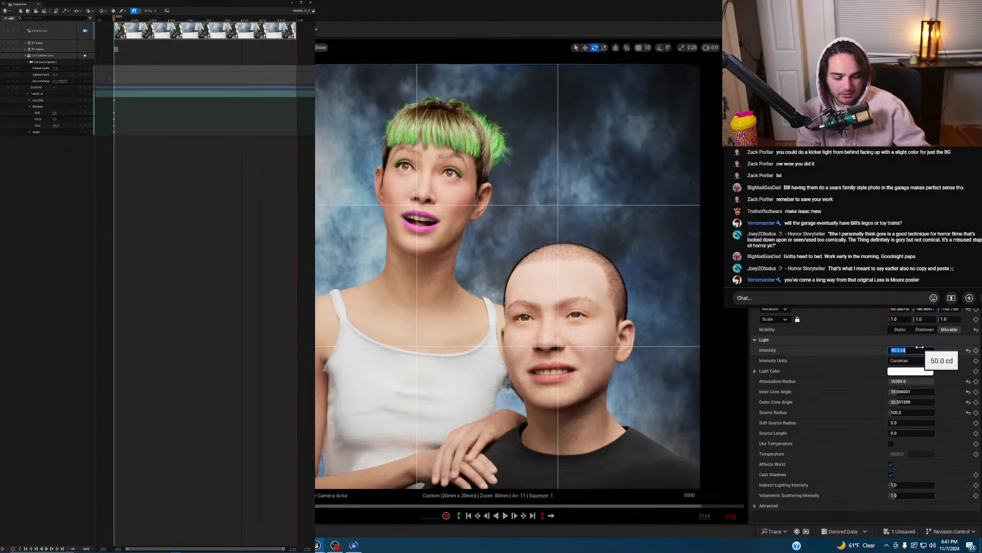
text(10)
key(Return)
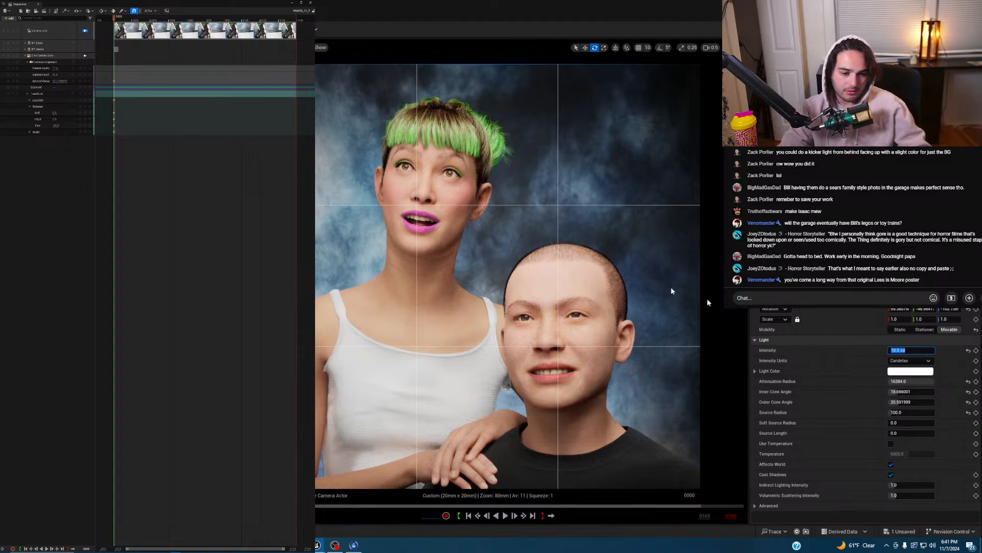
click(628, 269)
- Hide the viewport icons and set the Sequencer playback range to frames 0000–0001
key(g)
key(g)
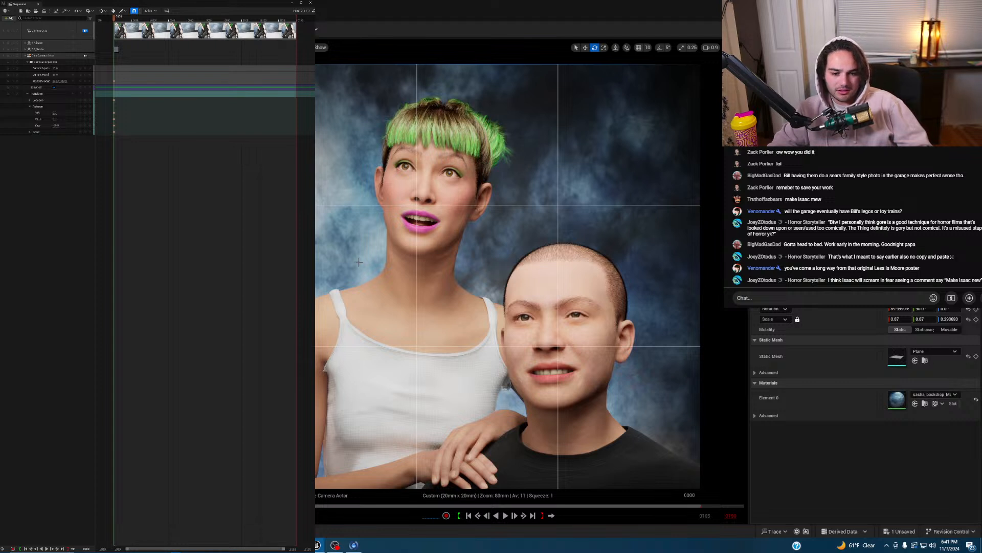
drag(298, 17, 116, 22)
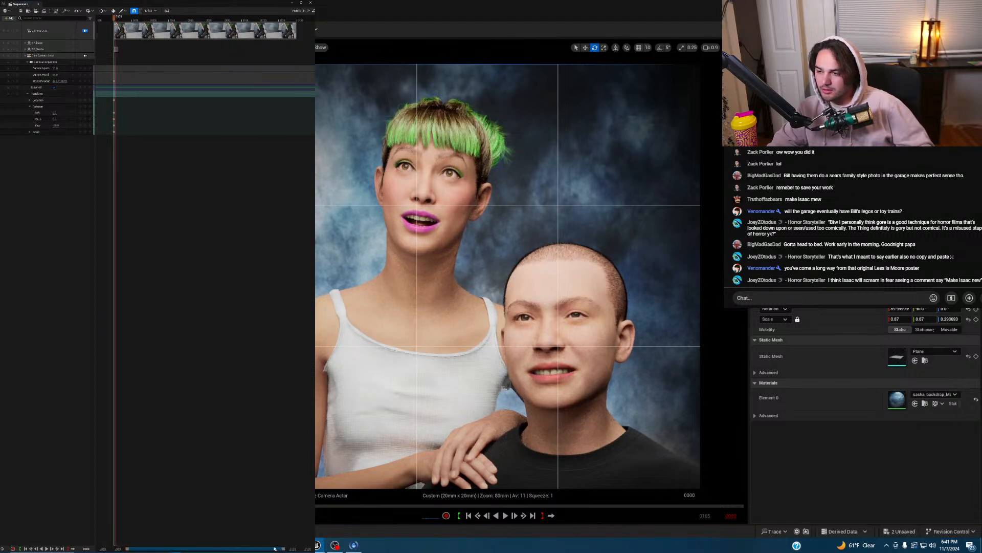
drag(280, 549, 152, 548)
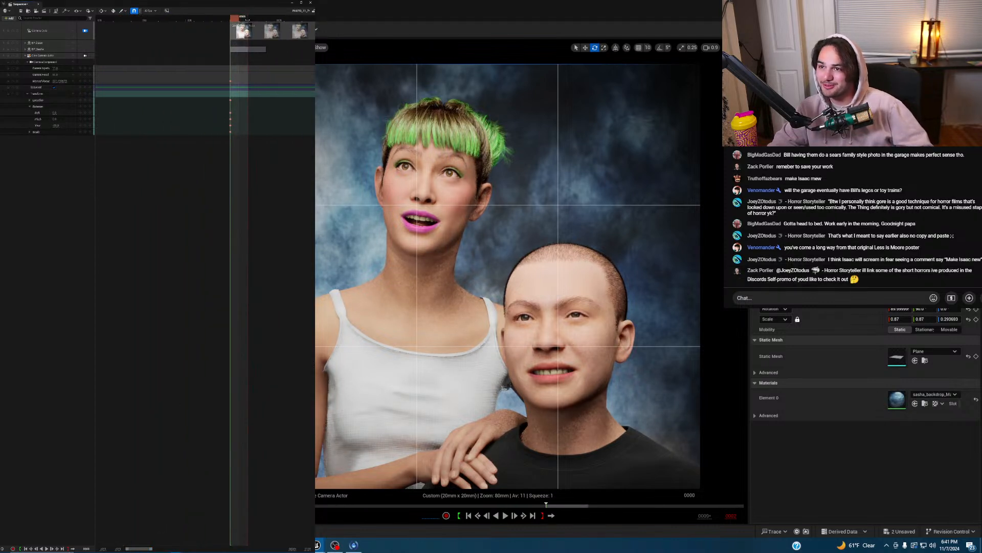
drag(231, 21, 238, 21)
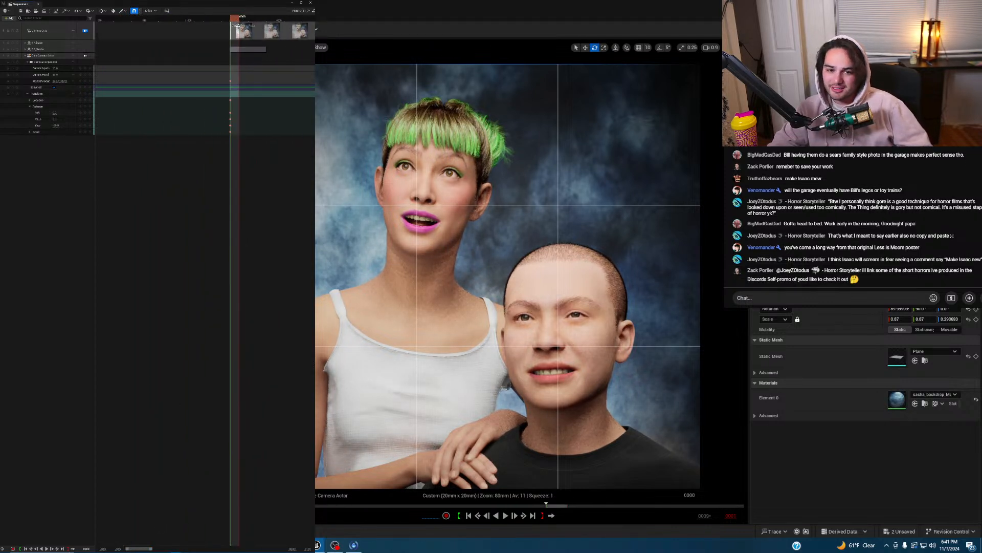
- Save the sequence and load the Bryce_render preset into the PHOTO_11_7 render job
click(20, 11)
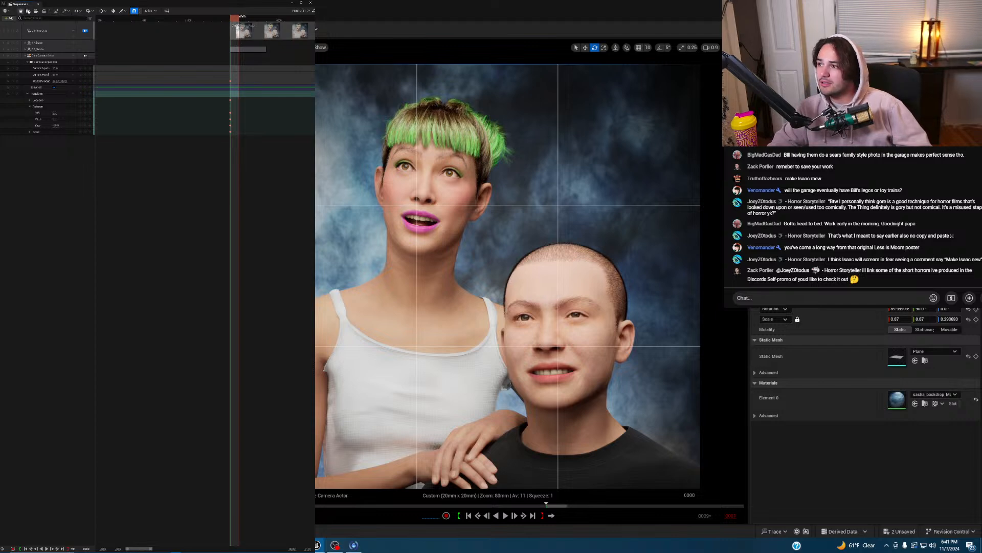
click(44, 11)
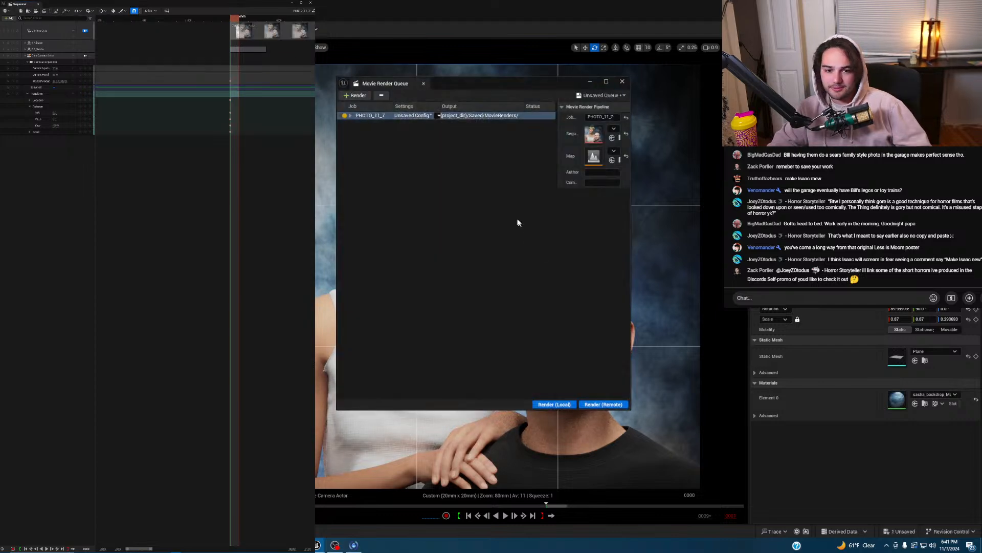
click(602, 96)
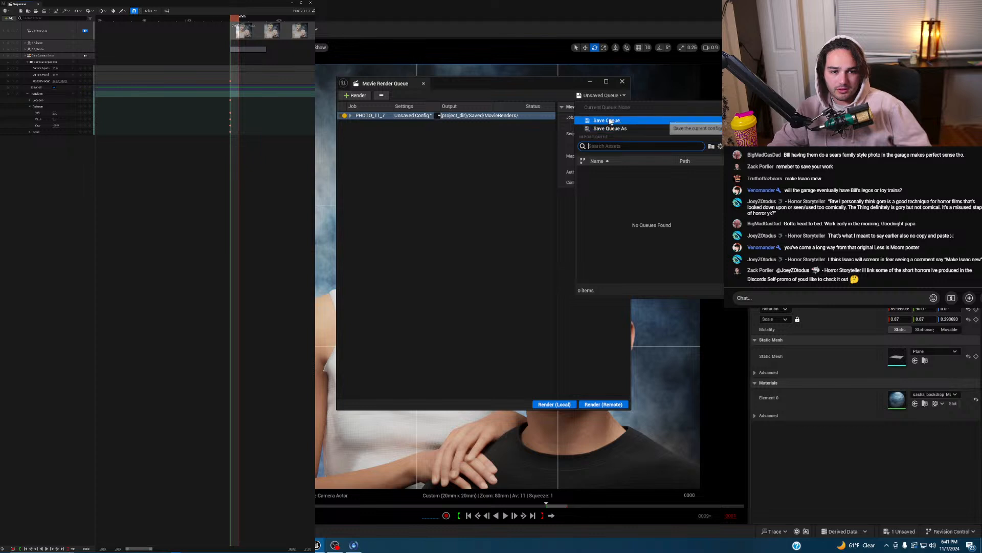
click(476, 134)
click(413, 116)
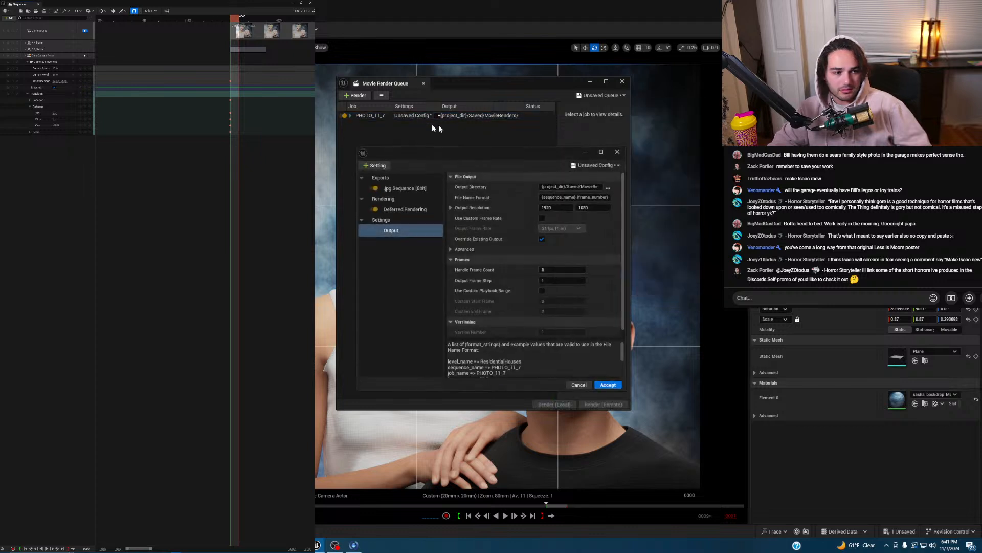
click(594, 166)
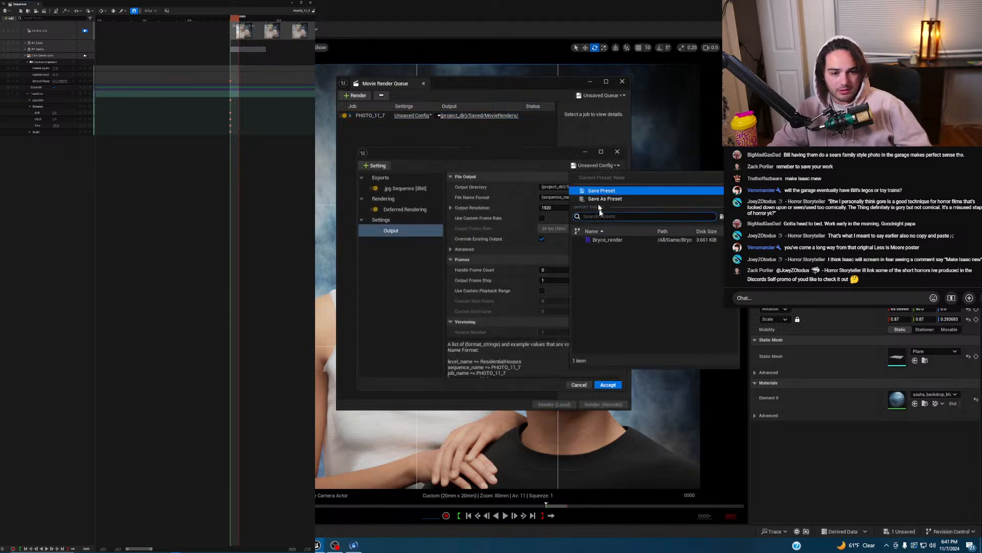
click(604, 240)
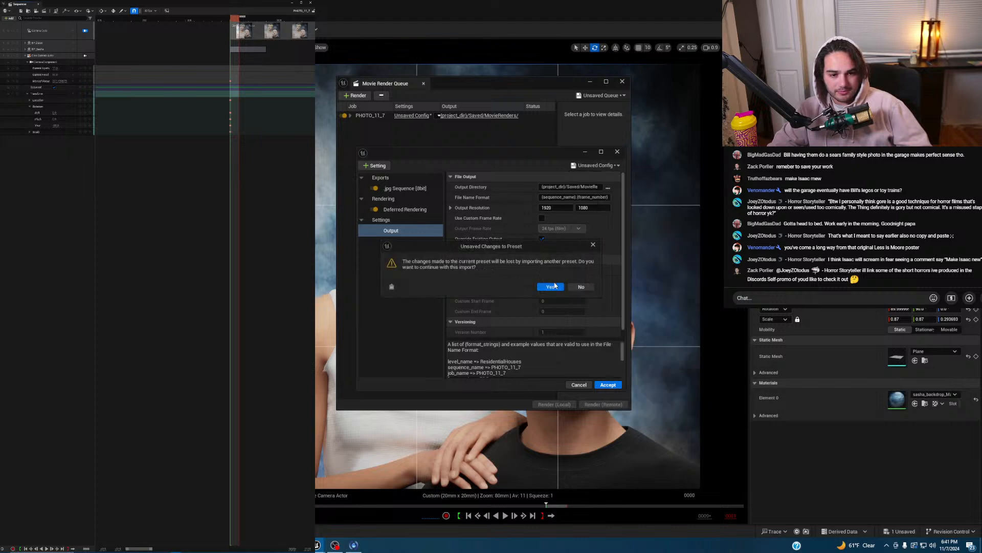
click(551, 287)
- Set the job's output resolution height to 3840, giving 3840 × 3840
click(411, 267)
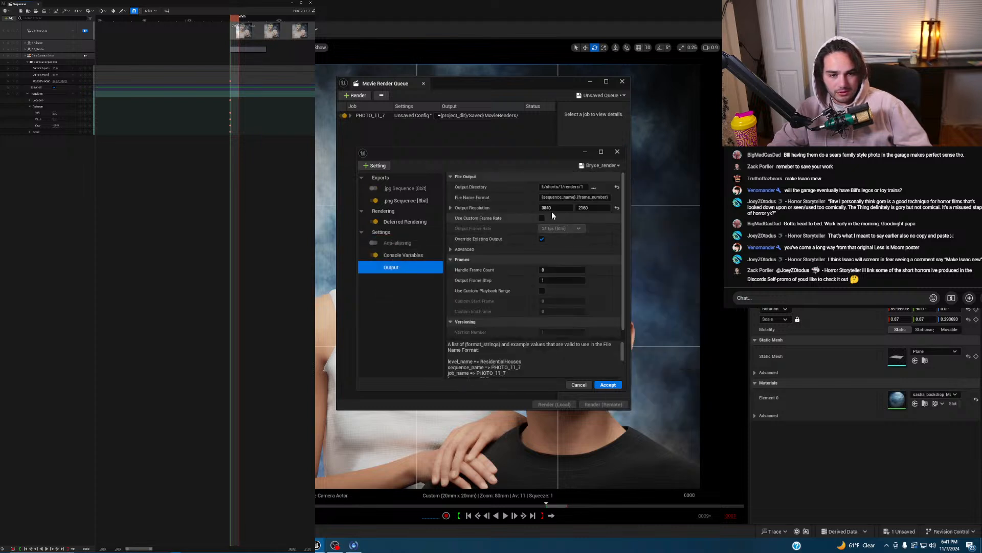
click(596, 208)
text(3840)
click(410, 322)
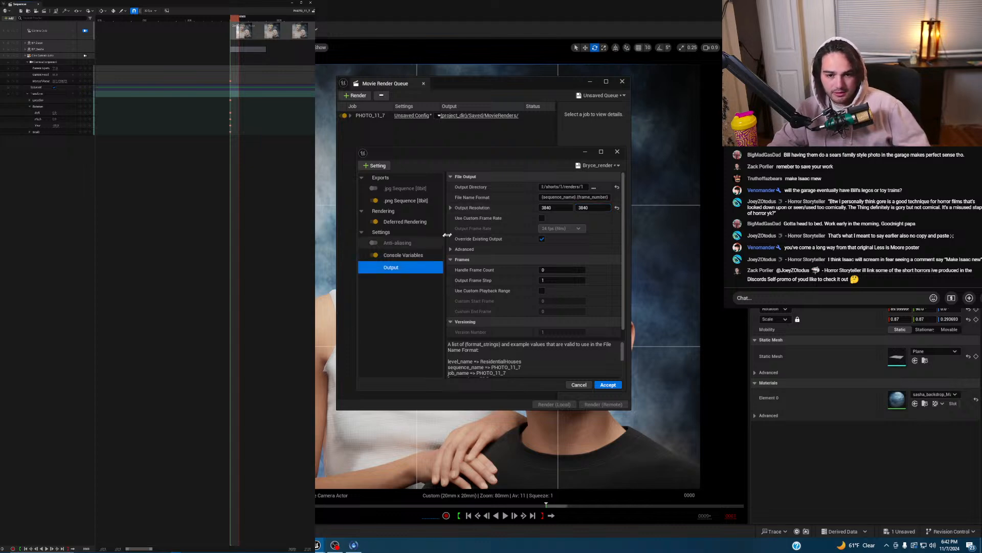
click(594, 188)
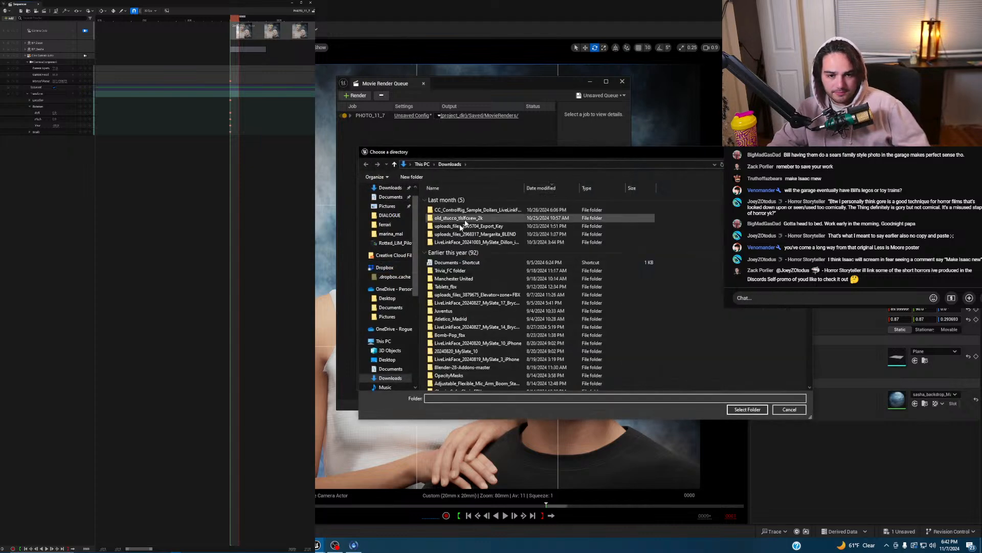
- In LaCie > ROTTED > LessIsMoore, create a new folder named decor
scroll(398, 355, down, 3)
click(395, 362)
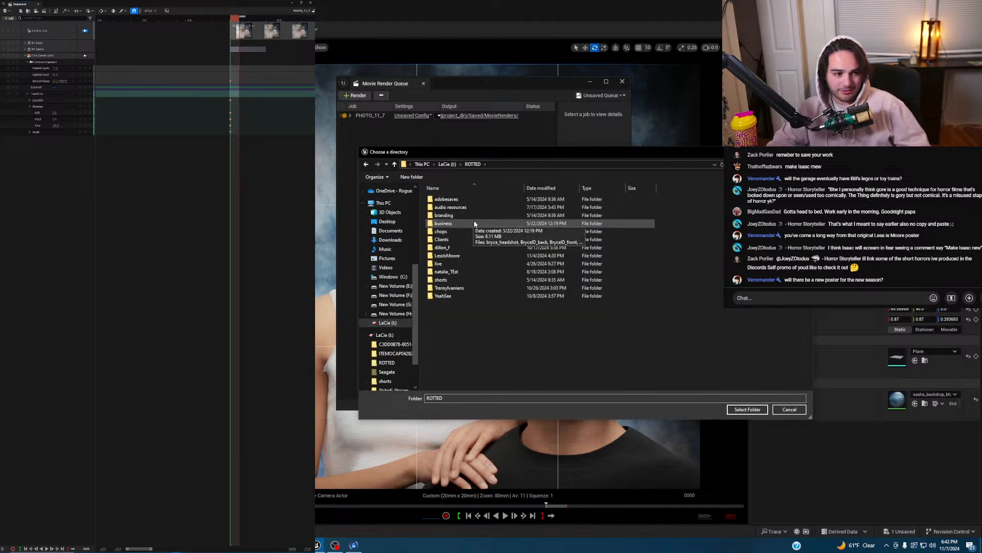
double_click(461, 256)
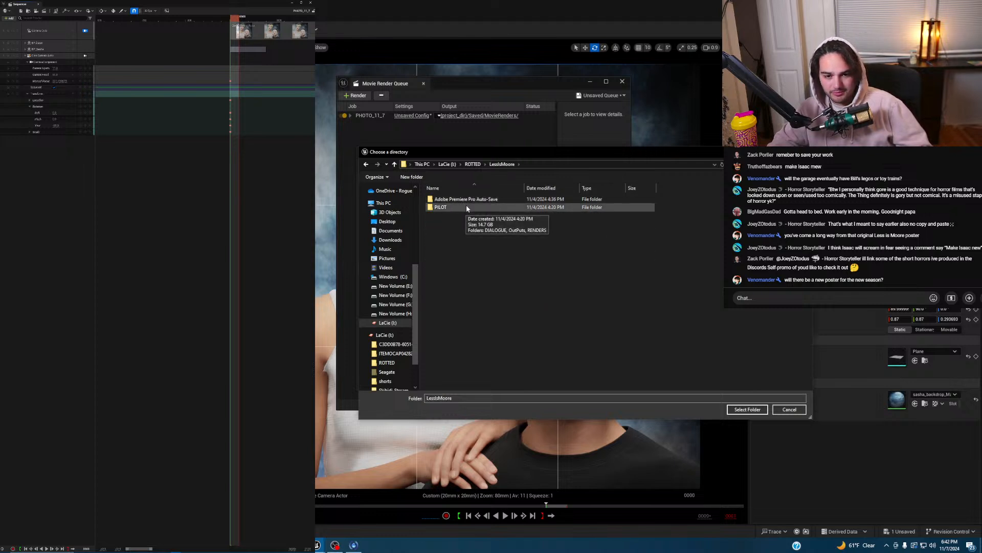
right_click(462, 241)
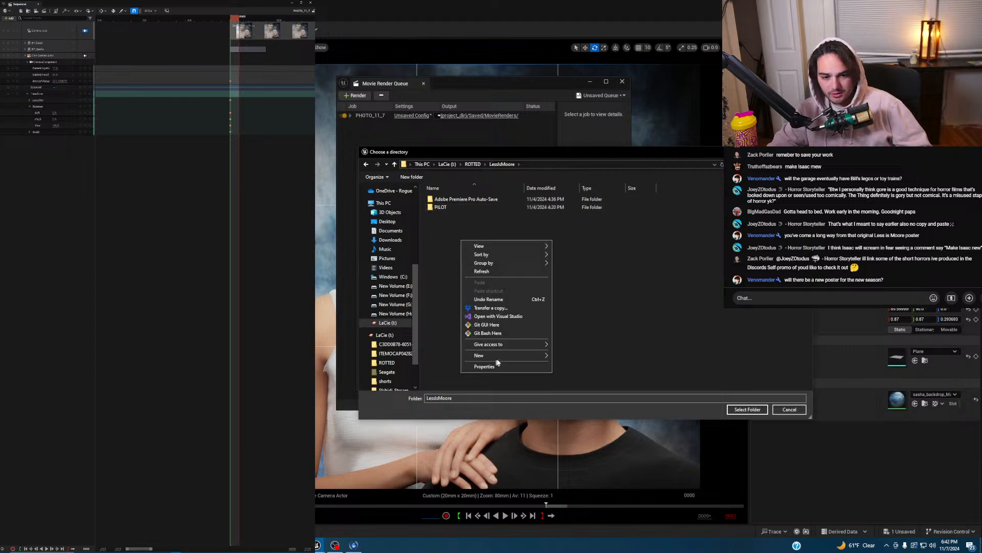
mouse_move(508, 357)
click(568, 357)
text(decor)
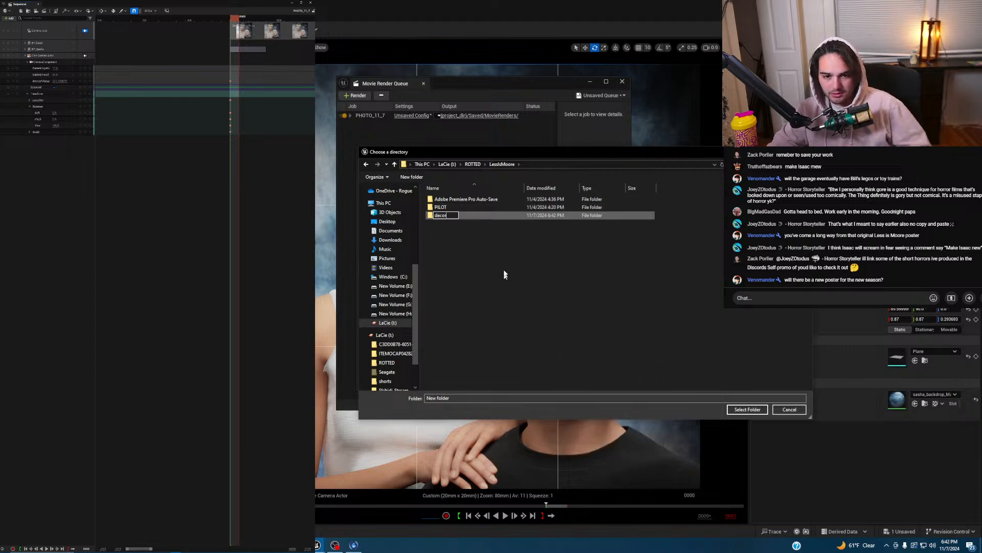
key(Return)
- Inside decor, create two new folders named render and txt
double_click(462, 216)
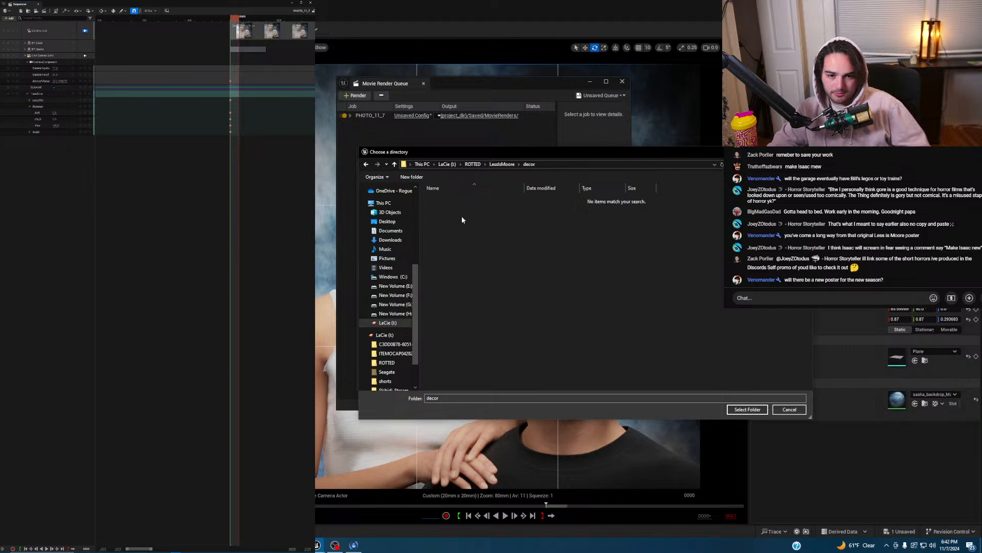
right_click(461, 222)
mouse_move(502, 334)
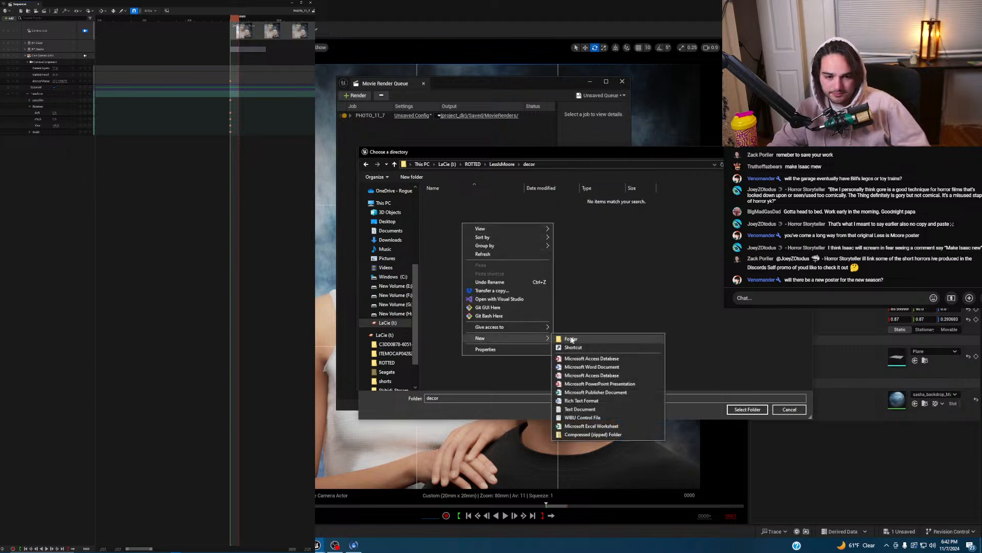
click(571, 336)
text(render)
key(Return)
right_click(463, 215)
mouse_move(530, 334)
click(578, 335)
text(txt)
key(Return)
- Make the render folder the output directory and accept the render settings
click(464, 199)
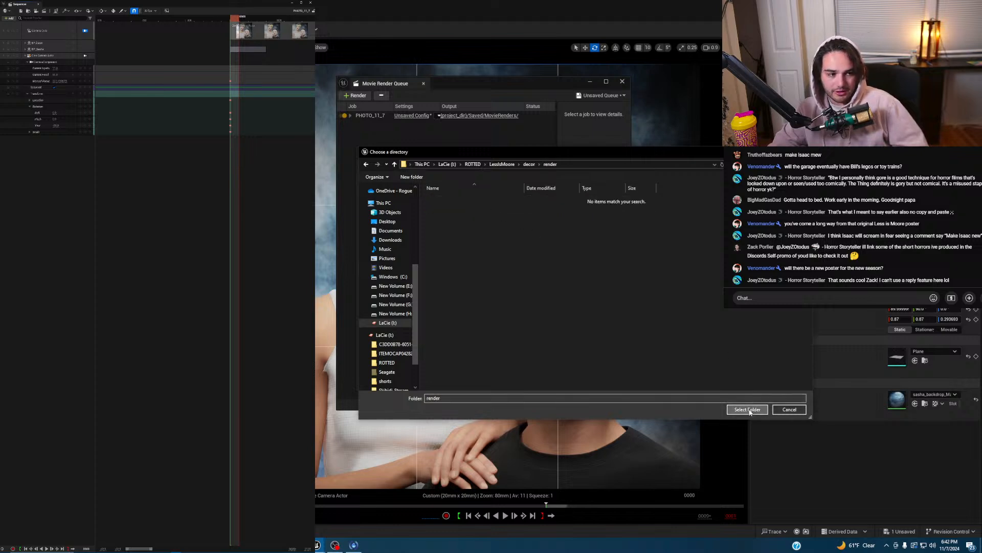
click(747, 409)
click(608, 385)
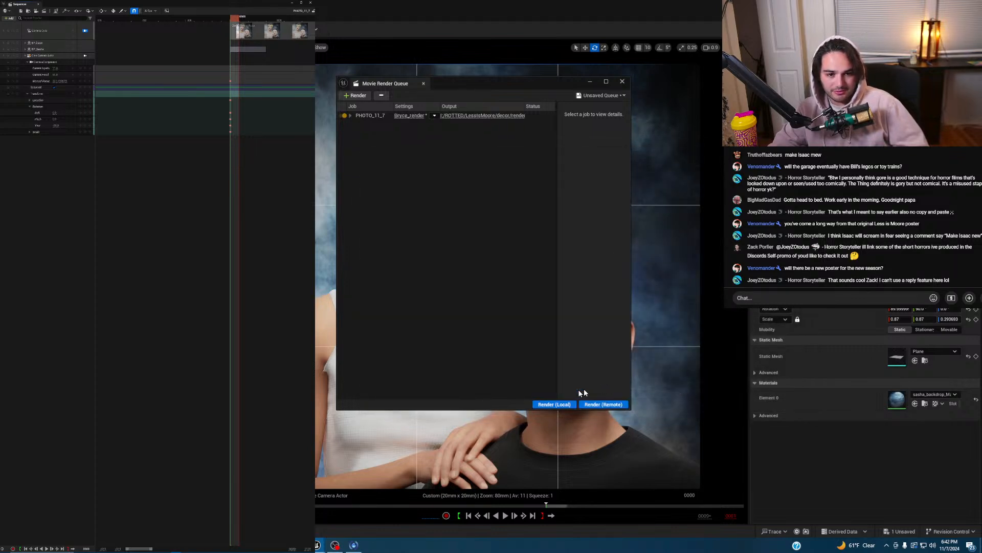
- Render the PHOTO_11_7 job locally with Render (Local)
click(557, 404)
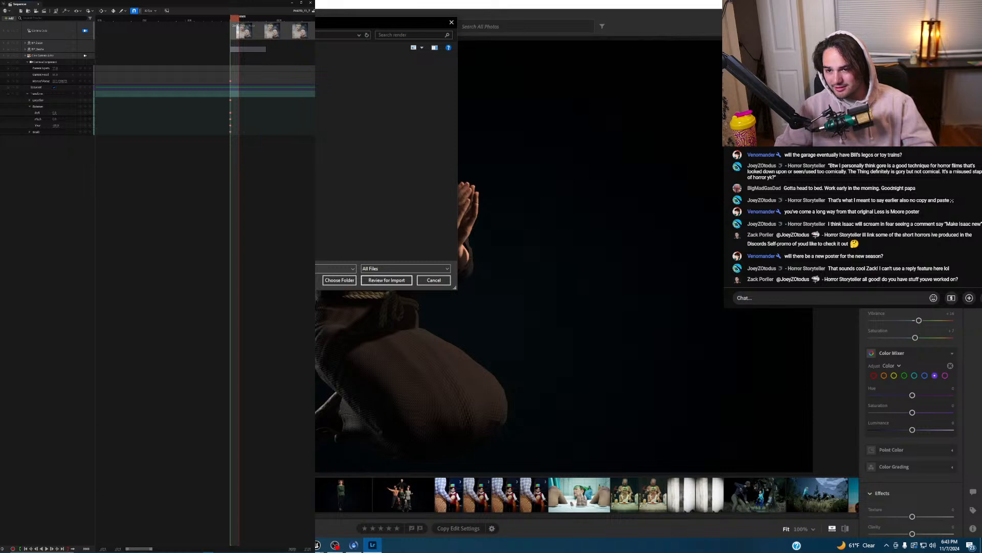
click(380, 281)
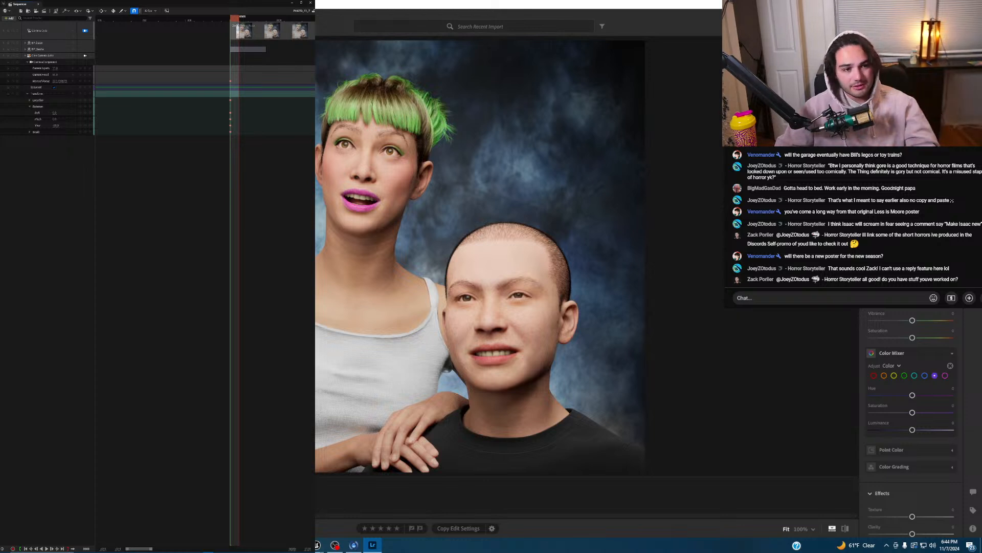
drag(913, 320, 918, 320)
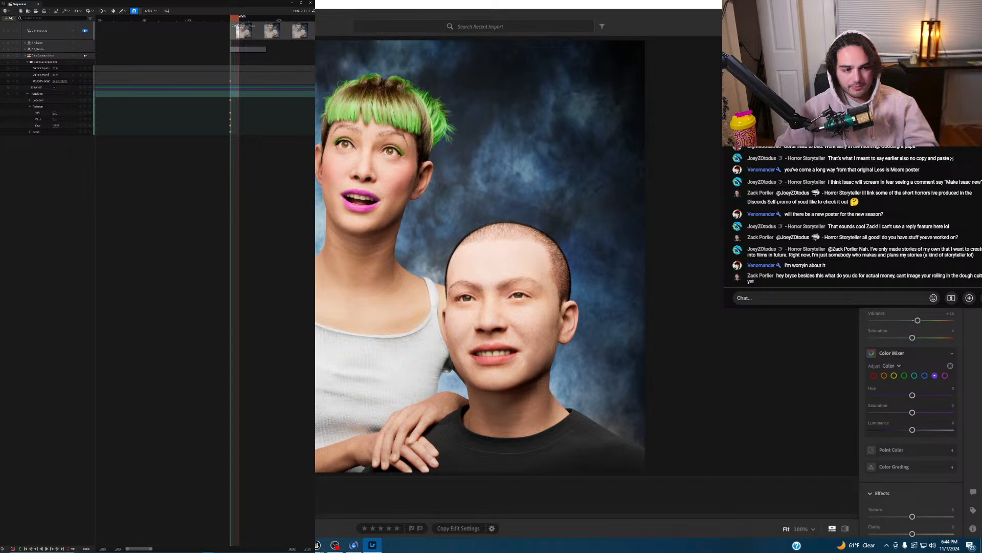
key(backslash)
key(backslash)
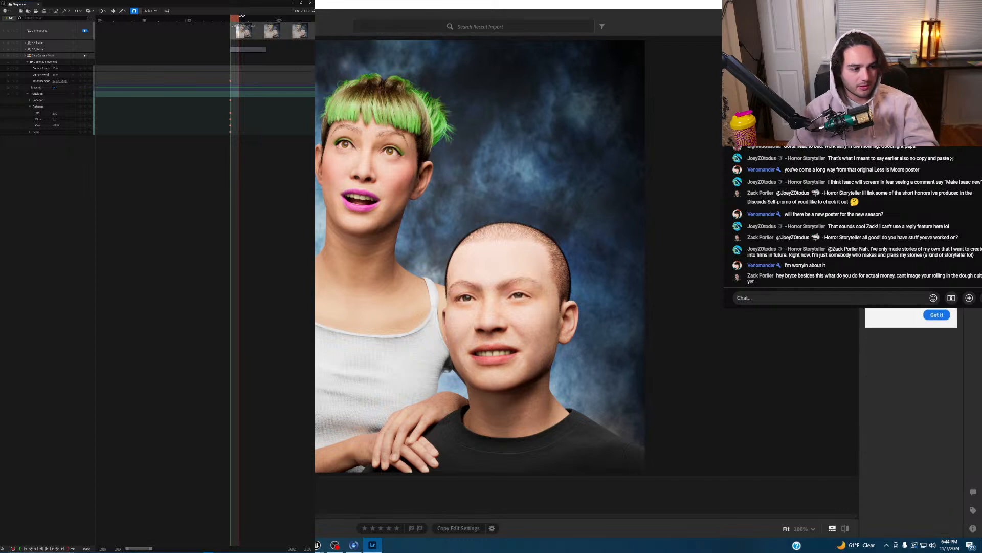
click(938, 316)
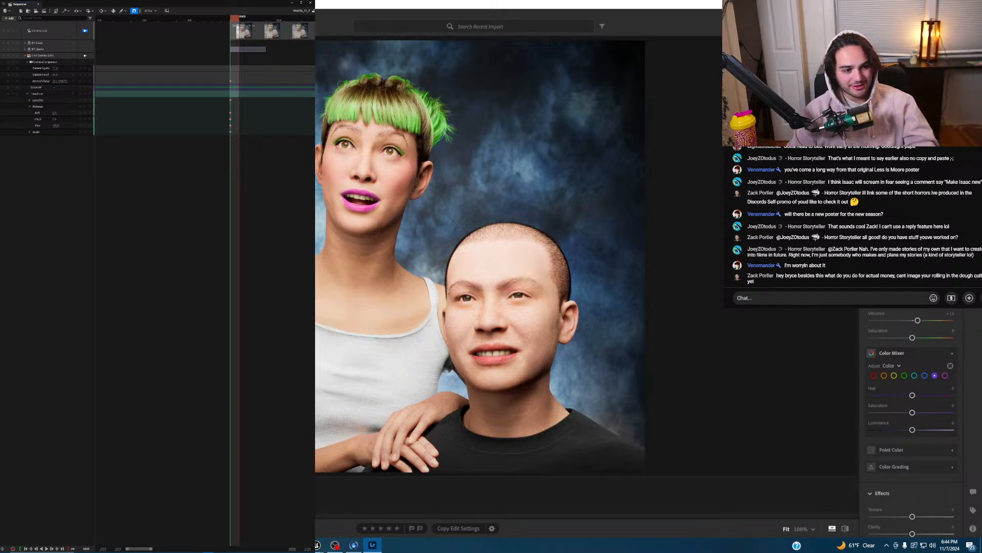
- Browse the Presets panel, then return to the Edit adjustments
key(m)
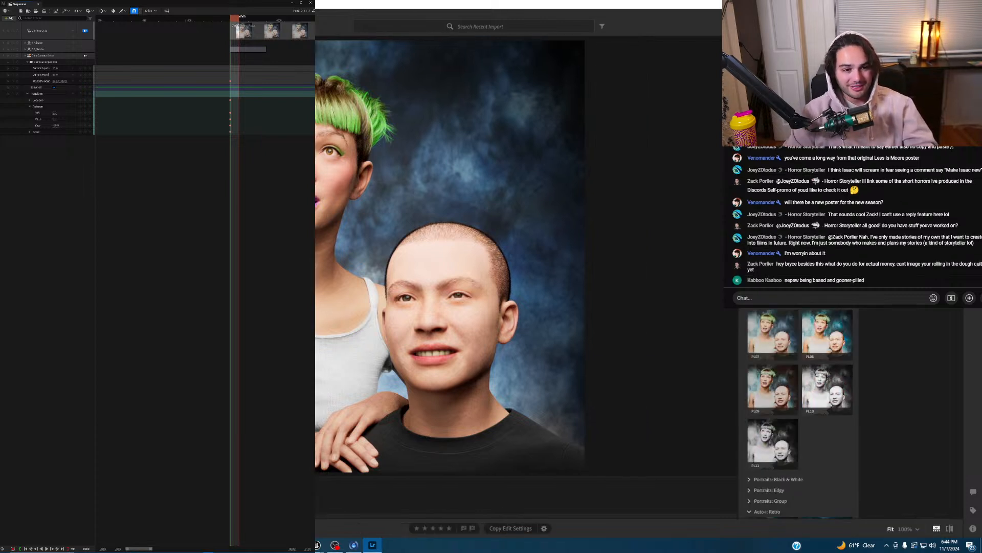
key(e)
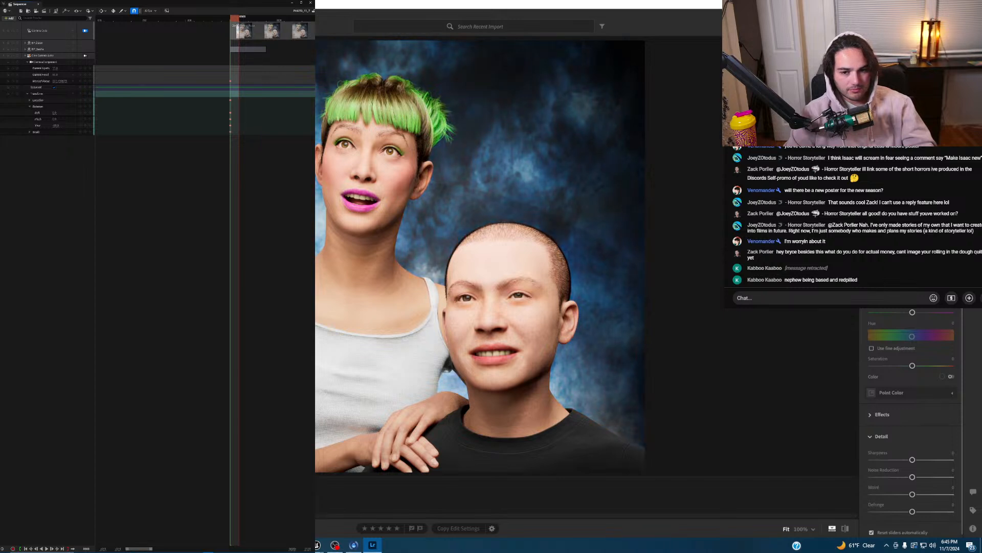
- Shift the backdrop mask's Hue to about -15.6, lower its Saturation, then select the people mask
scroll(907, 431, down, 1)
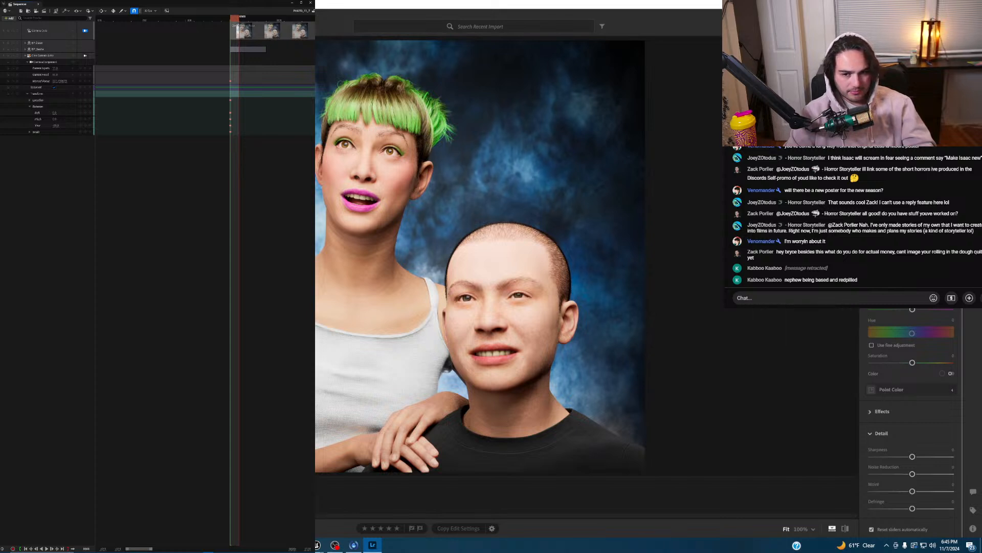
drag(913, 333, 907, 333)
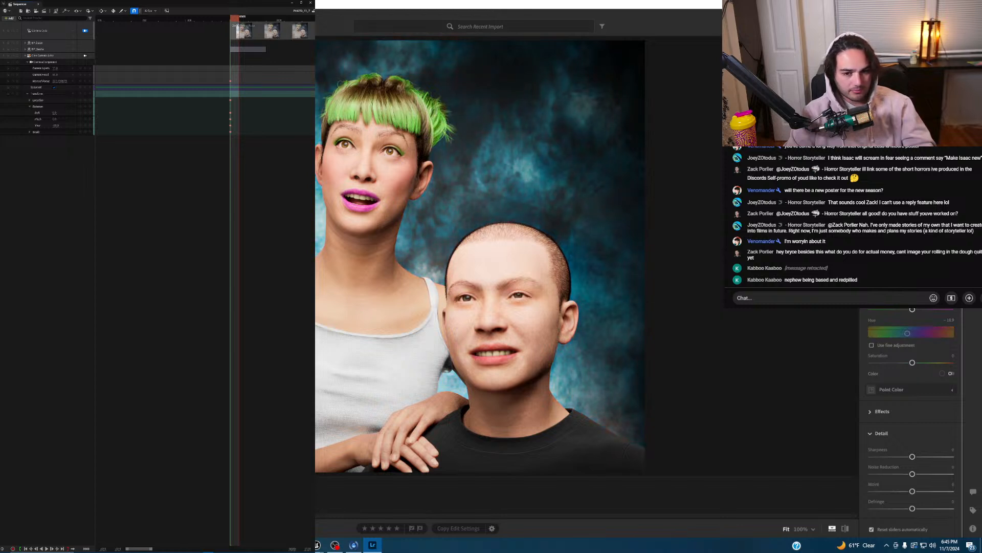
drag(913, 310, 924, 310)
drag(913, 363, 909, 365)
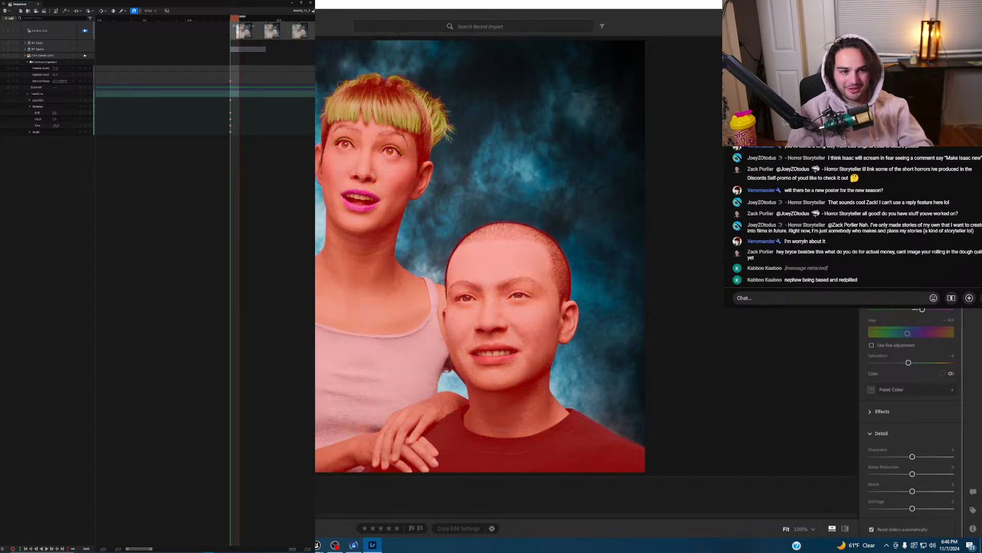
click(911, 128)
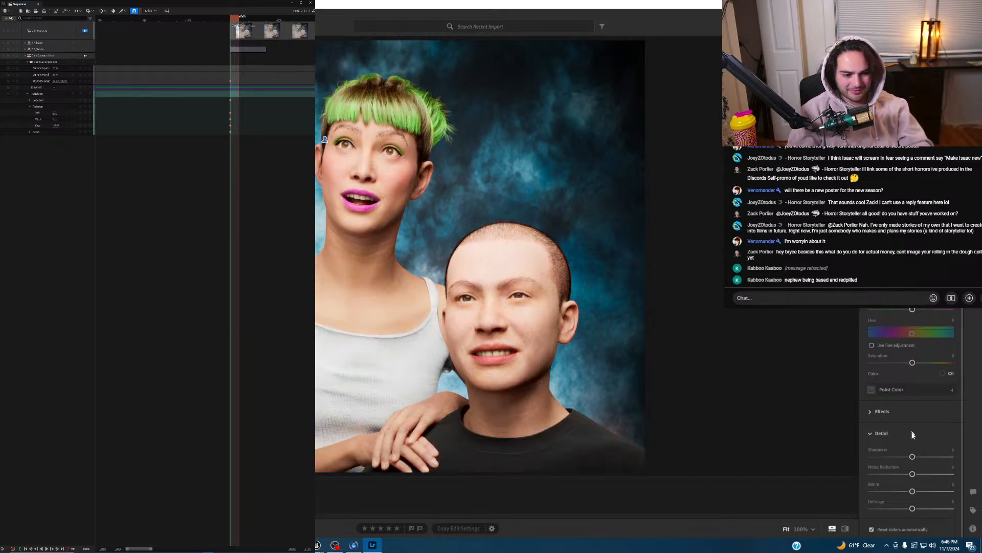
- Raise Sharpness on the people mask and review the edited photo
drag(913, 456, 916, 491)
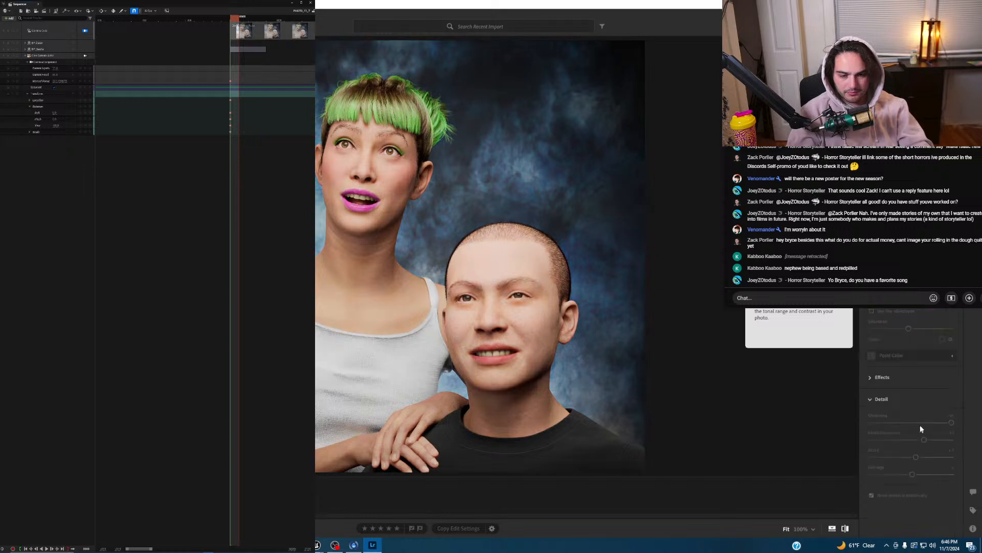
scroll(916, 432, down, 1)
key(backslash)
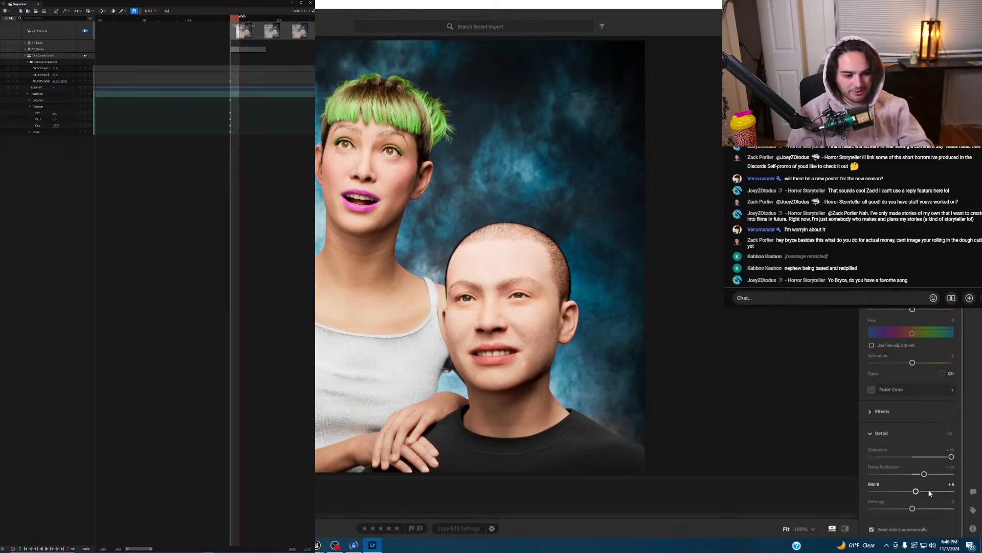
scroll(941, 431, up, 1)
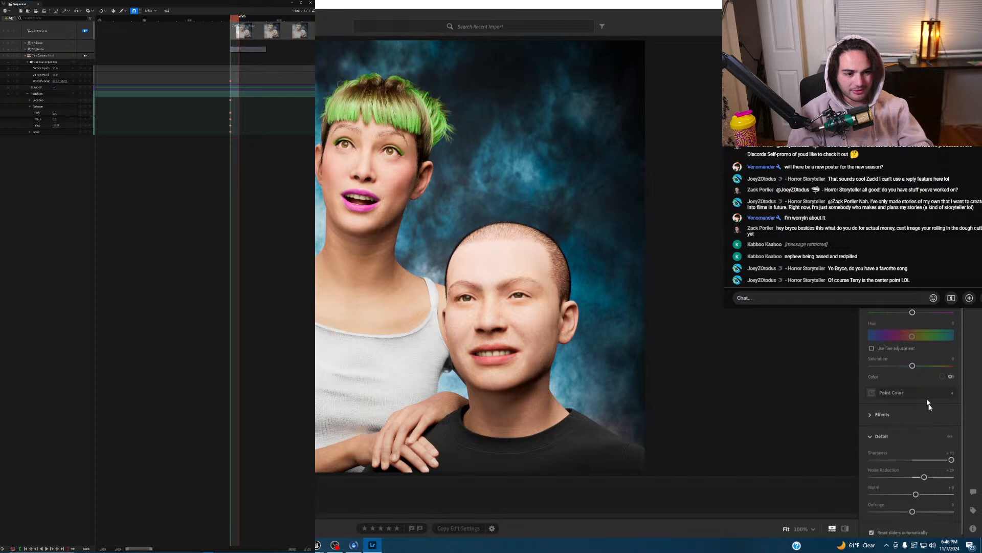
scroll(891, 358, down, 3)
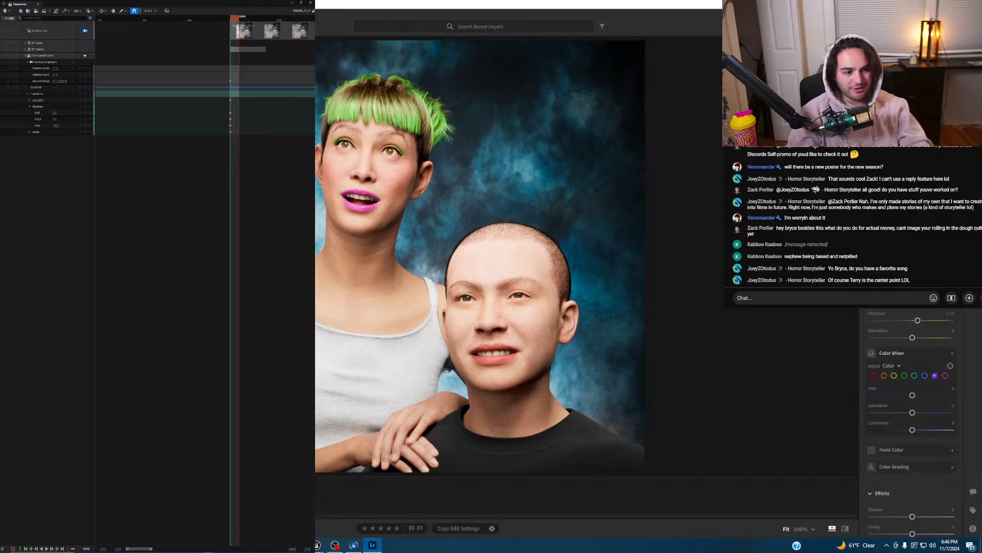
- Set Dehaze to +30 and Clarity to about -26, comparing against the original
click(888, 344)
scroll(899, 371, down, 2)
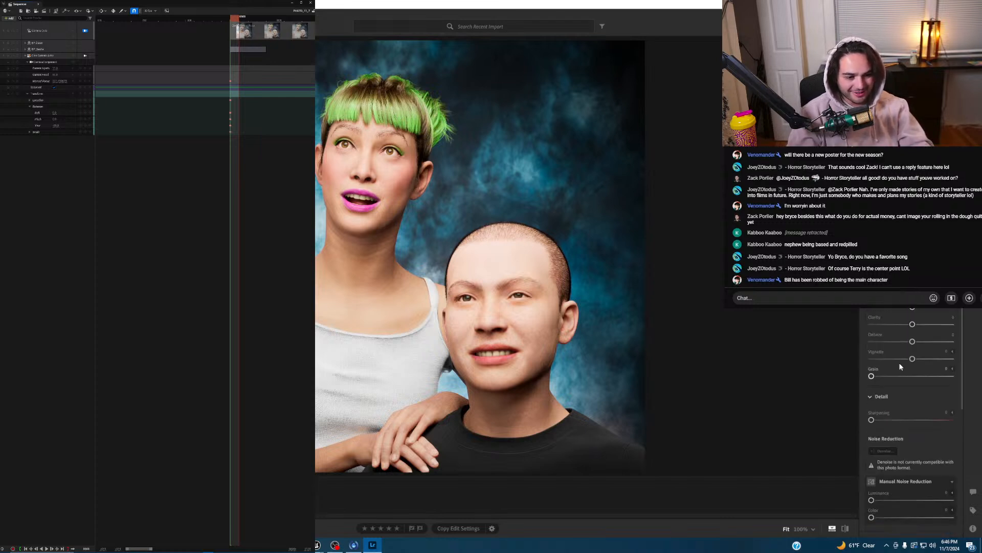
mouse_move(912, 341)
mouse_down()
mouse_move(924, 342)
mouse_move(916, 342)
mouse_move(920, 327)
mouse_up()
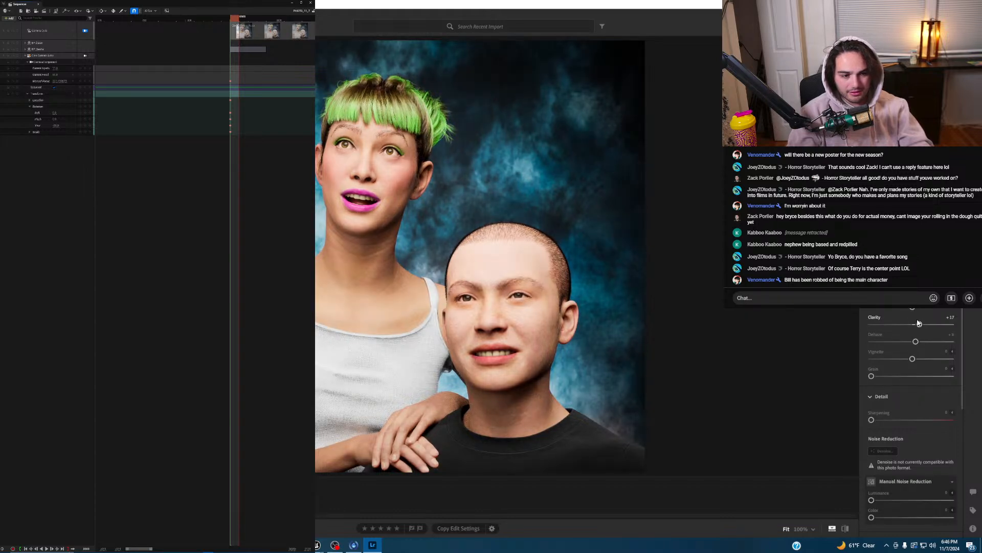
drag(919, 325, 904, 324)
key(backslash)
- Sharpen the whole photo to 32
drag(872, 421, 888, 423)
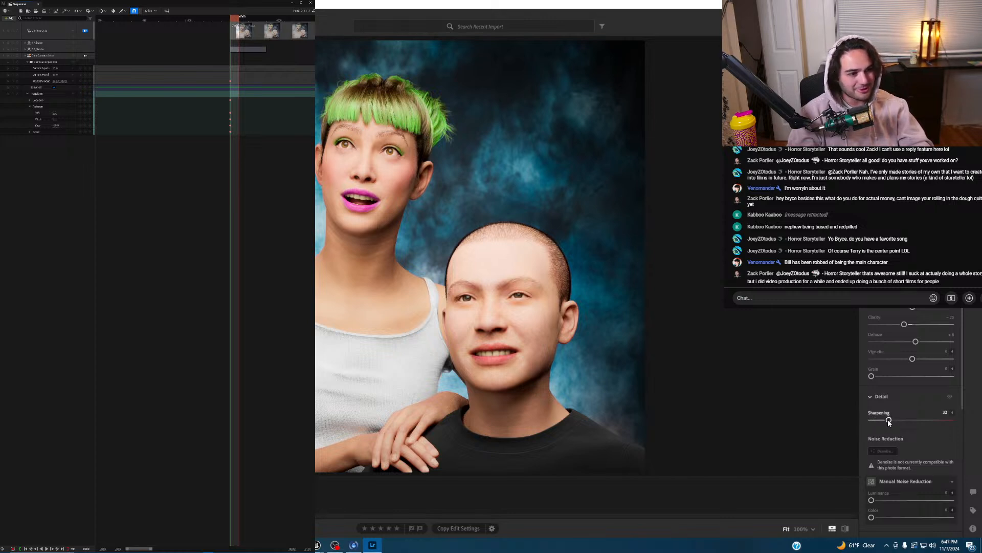
scroll(925, 398, down, 2)
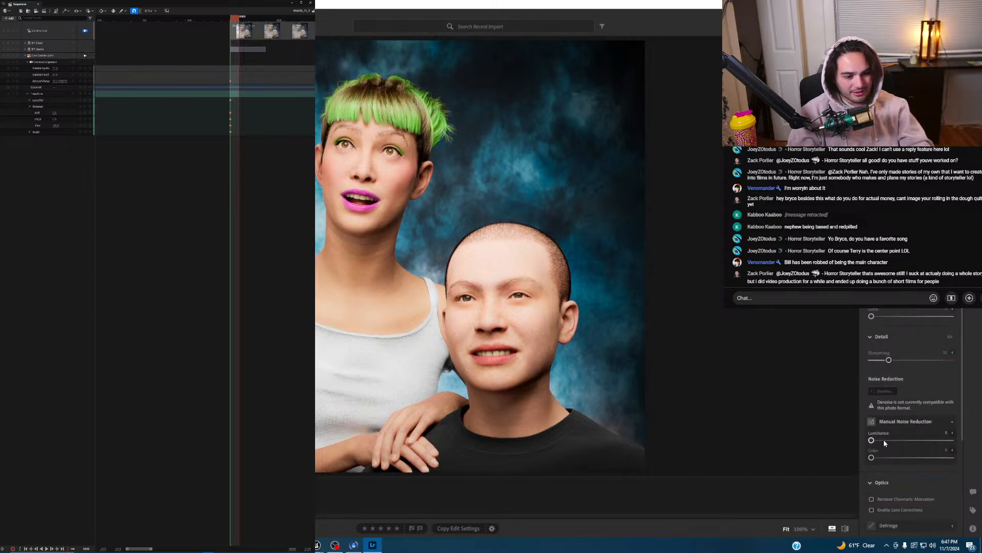
scroll(883, 439, down, 5)
scroll(890, 447, up, 3)
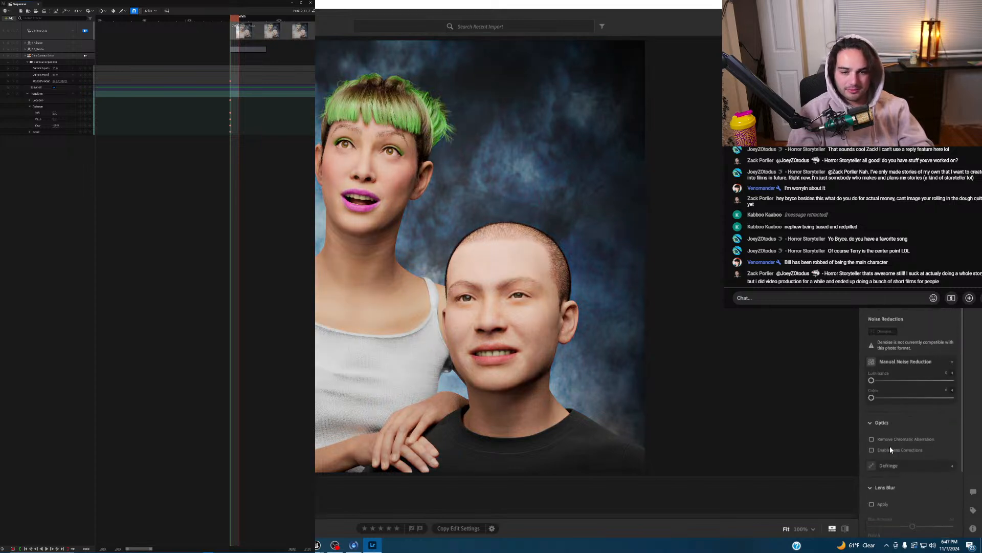
scroll(907, 410, up, 6)
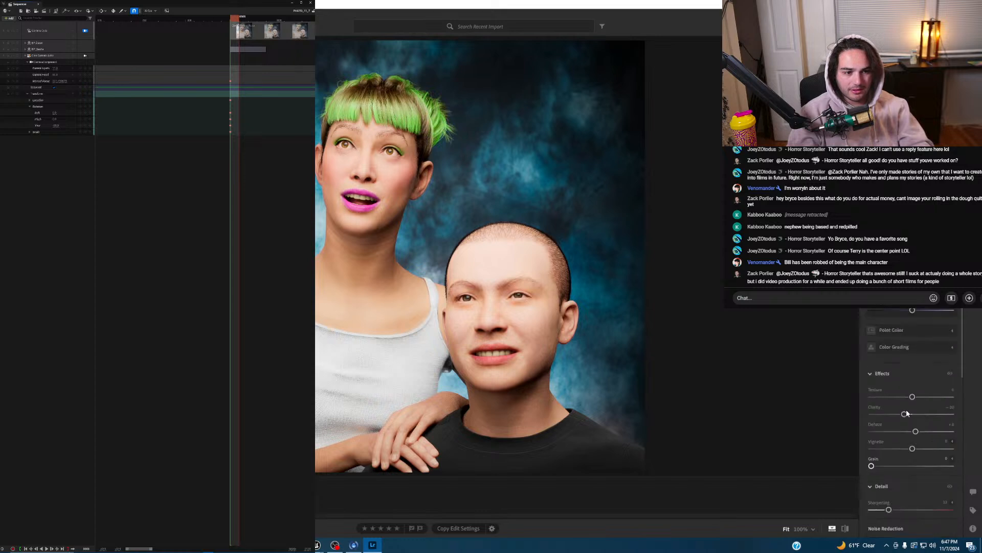
scroll(907, 410, up, 2)
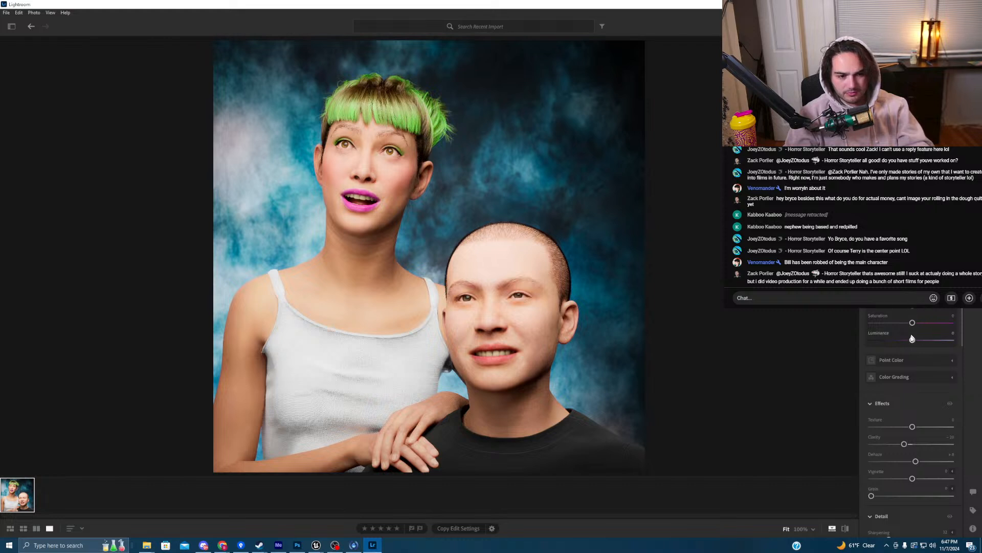
- Lower the magenta Color Mixer saturation to -14 and compare with the original
drag(912, 322, 910, 324)
key(backslash)
key(backslash)
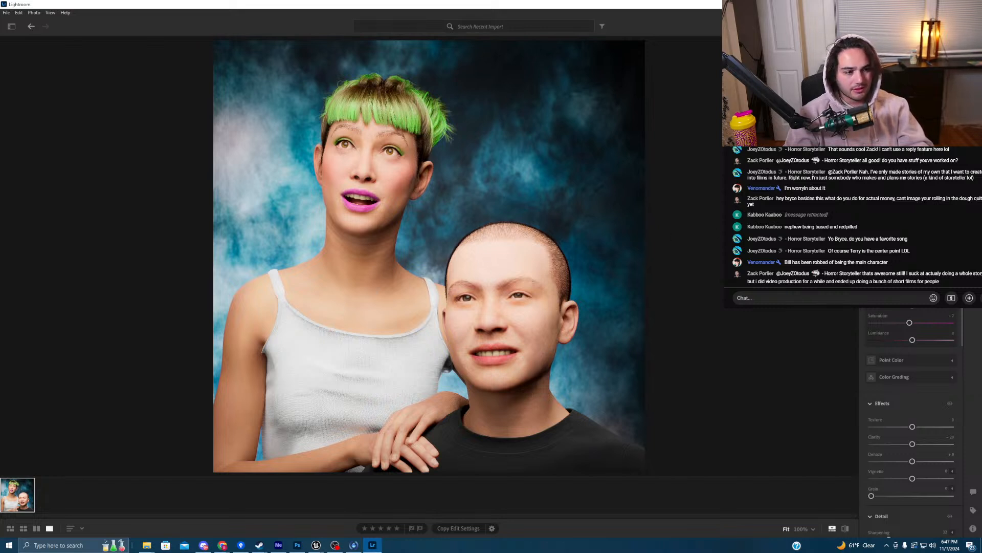
scroll(911, 409, up, 2)
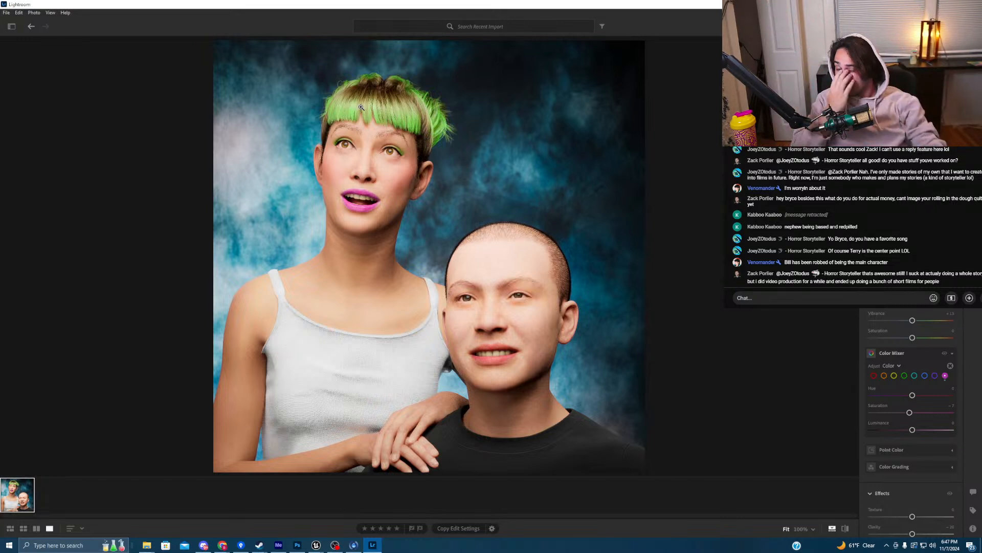
click(6, 13)
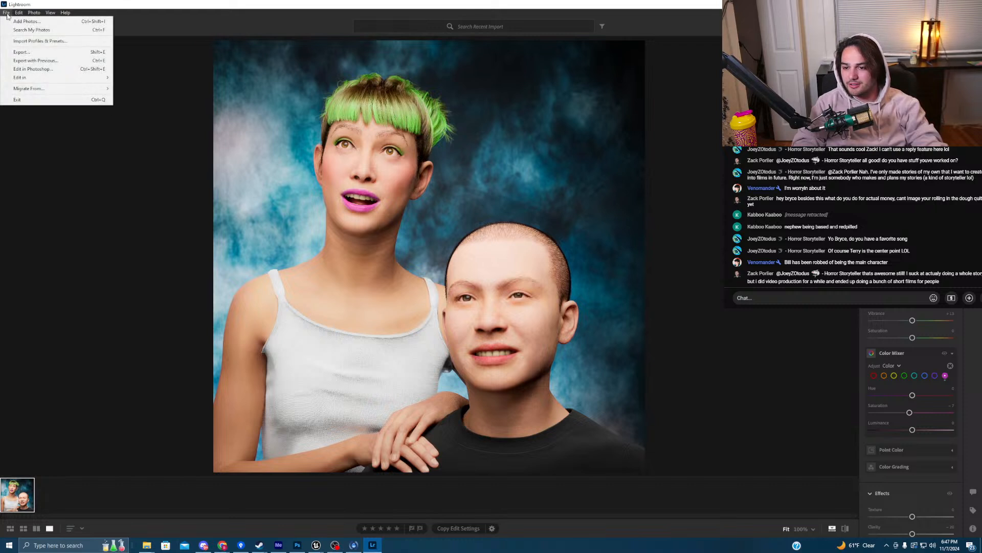
- Choose File > Export... to begin exporting the edited portrait
click(58, 53)
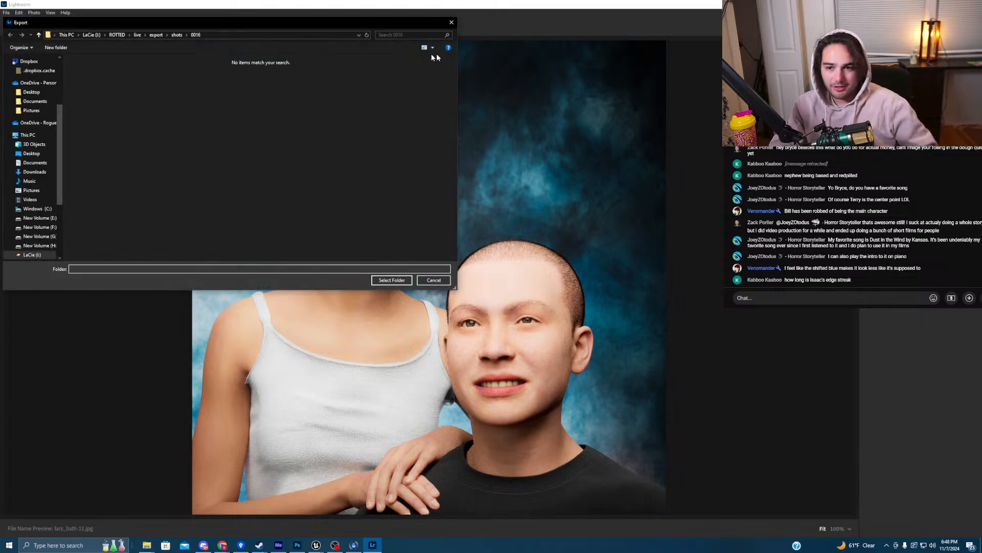
- Export the portrait into ROTTED/LessIsMoore/decor/txt
scroll(41, 215, down, 1)
scroll(39, 217, down, 1)
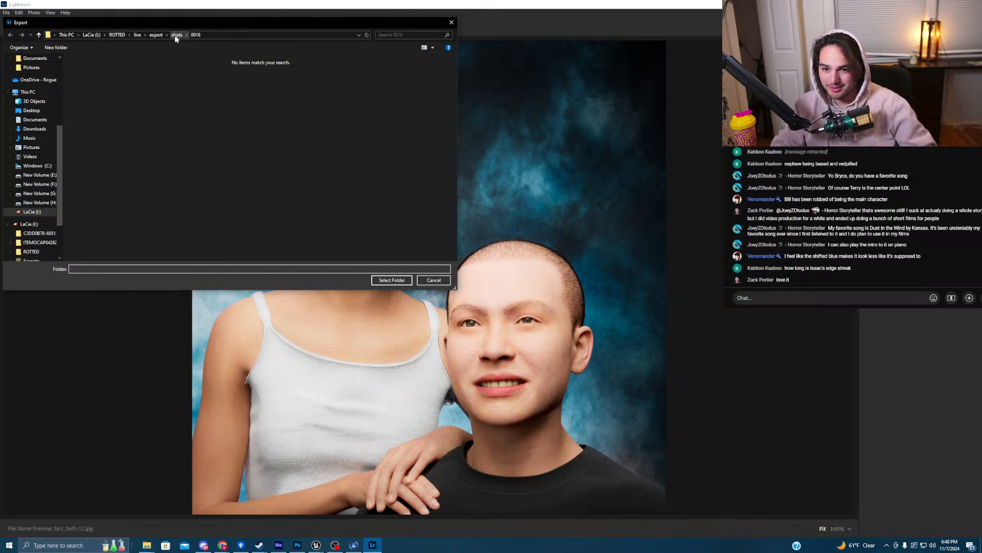
click(121, 35)
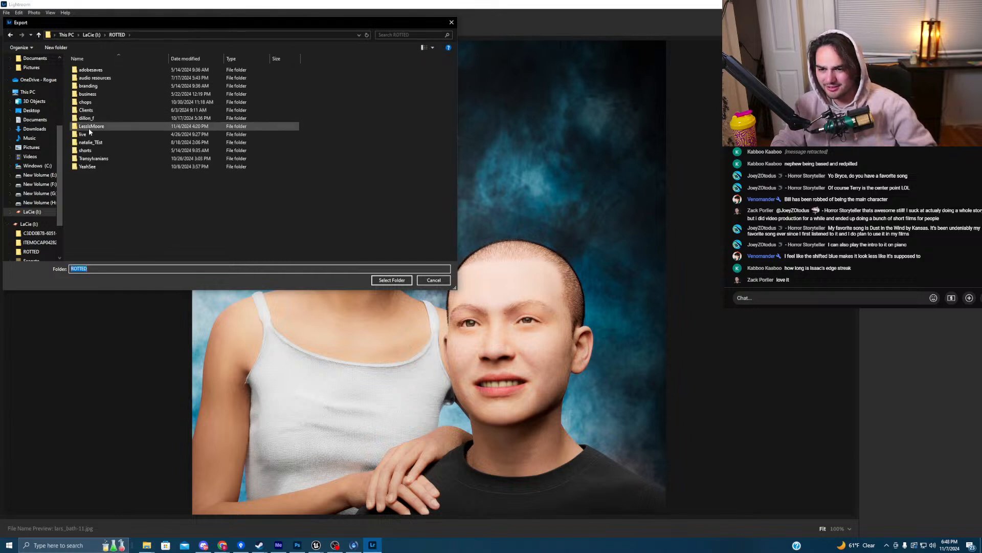
double_click(88, 128)
double_click(101, 78)
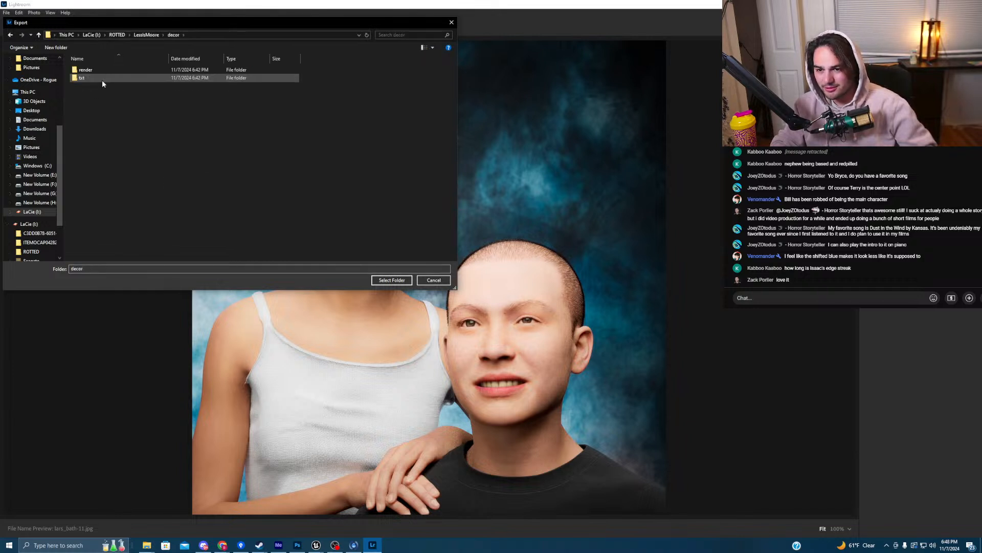
double_click(104, 78)
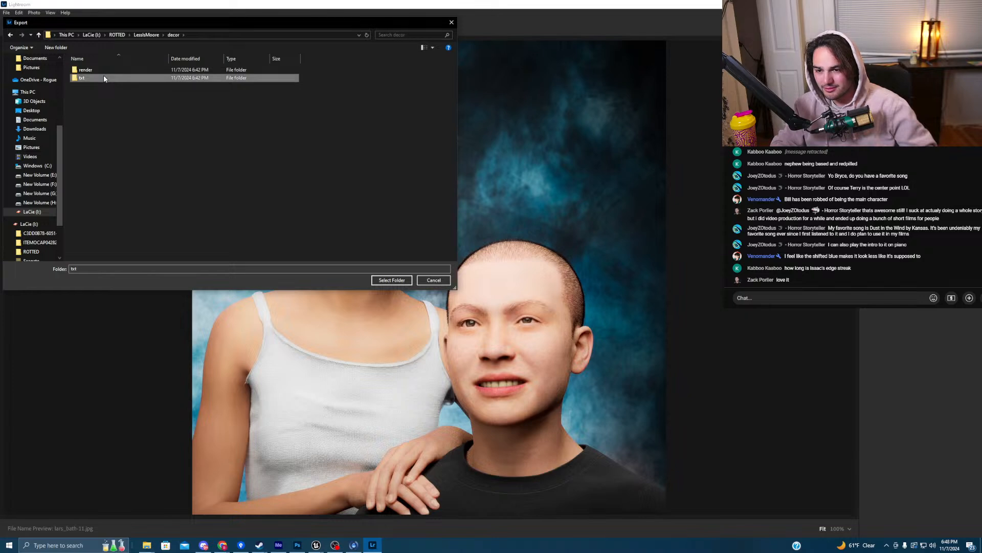
click(391, 281)
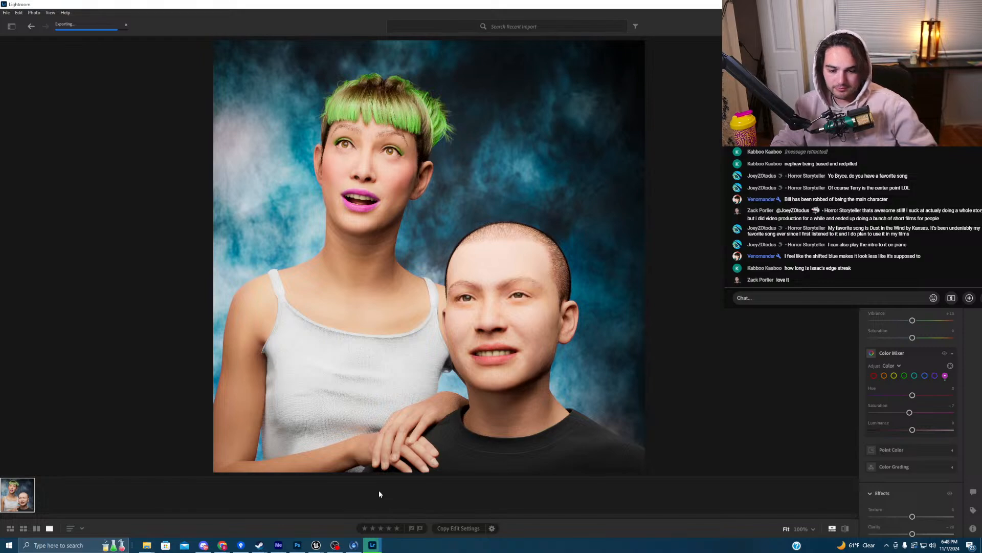
- Bring Unreal Editor forward and close the Movie Render Queue to return to the level
mouse_move(316, 544)
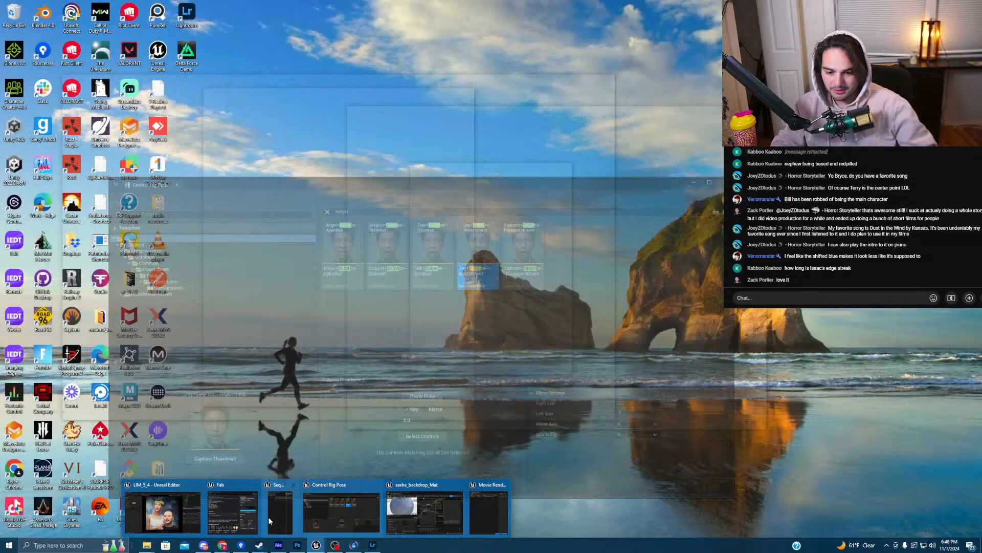
mouse_move(423, 510)
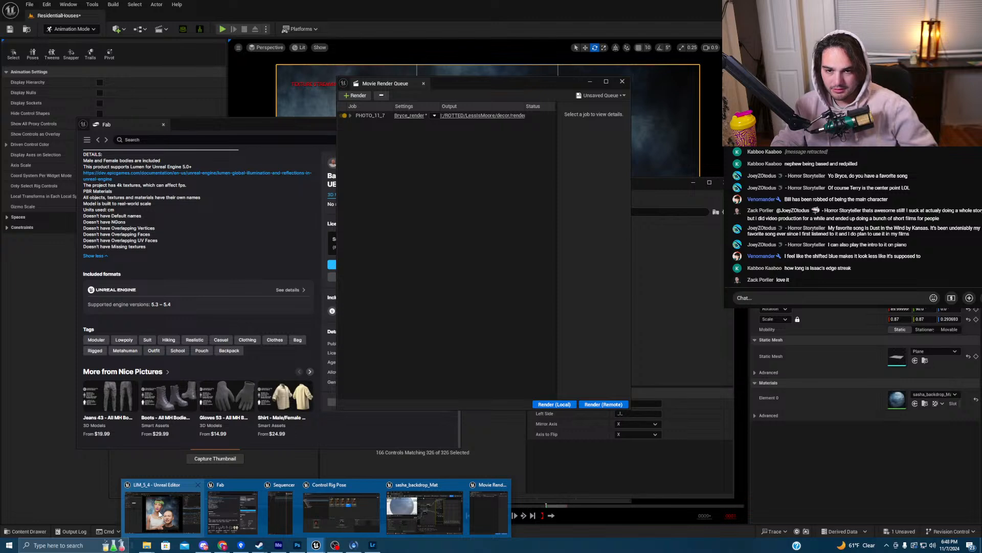
click(159, 514)
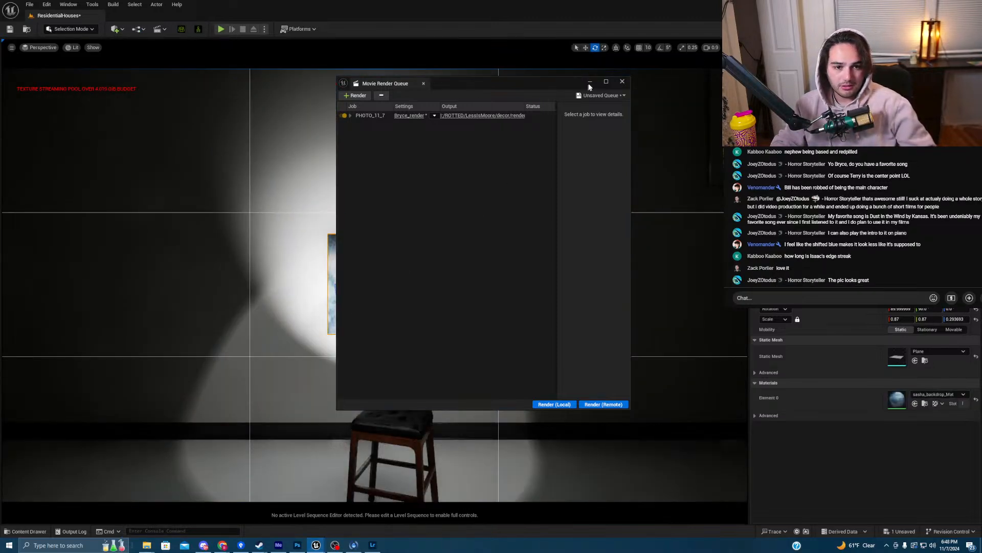
click(590, 82)
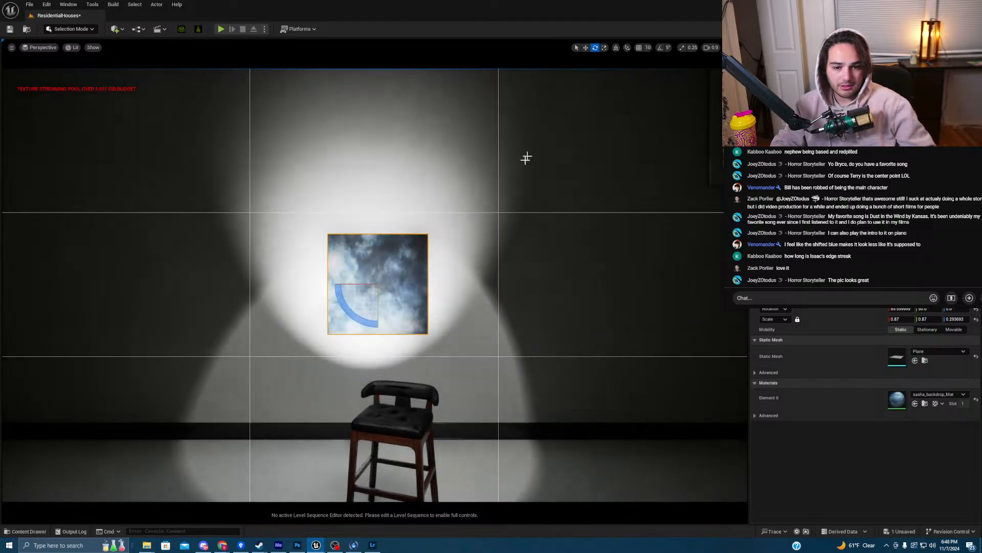
- Reset to the Default Viewport and fly into the living room to the TV stand's picture frame
right_drag(534, 148, 275, 35)
key(s)
click(41, 47)
click(51, 133)
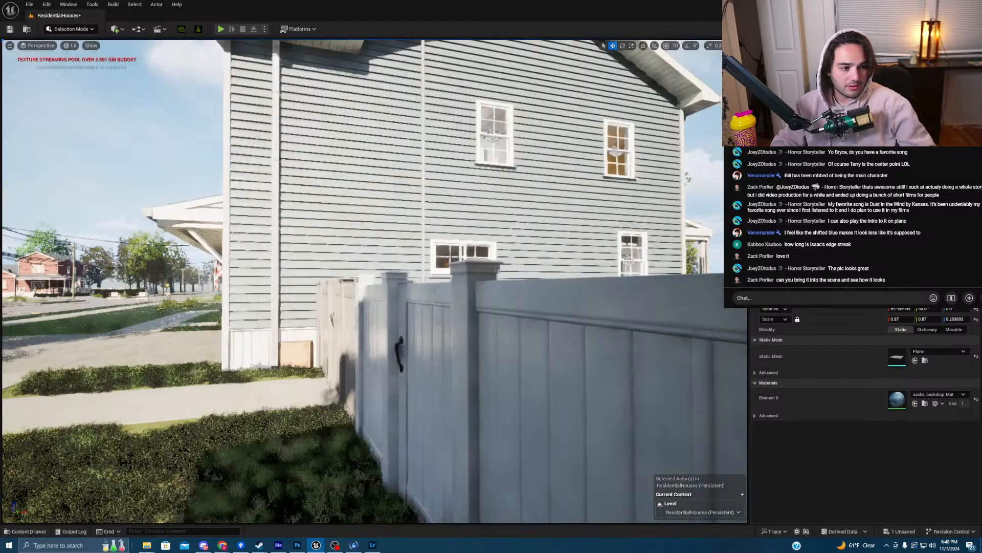
right_drag(373, 282, 364, 323)
key(w)
key(w)
key(w)
- Select the picture frame on the TV stand and open its material MI_PictureFrames01
click(374, 281)
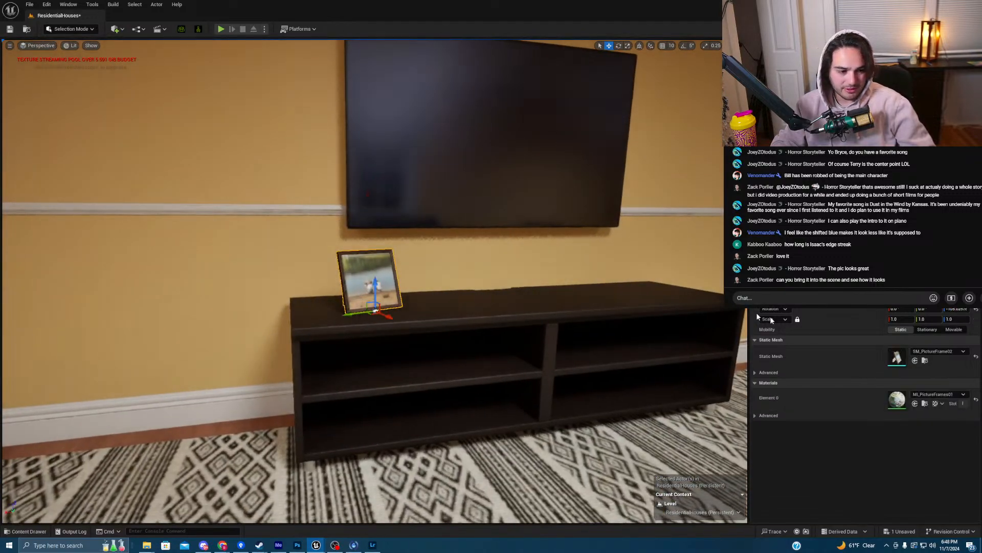
click(925, 403)
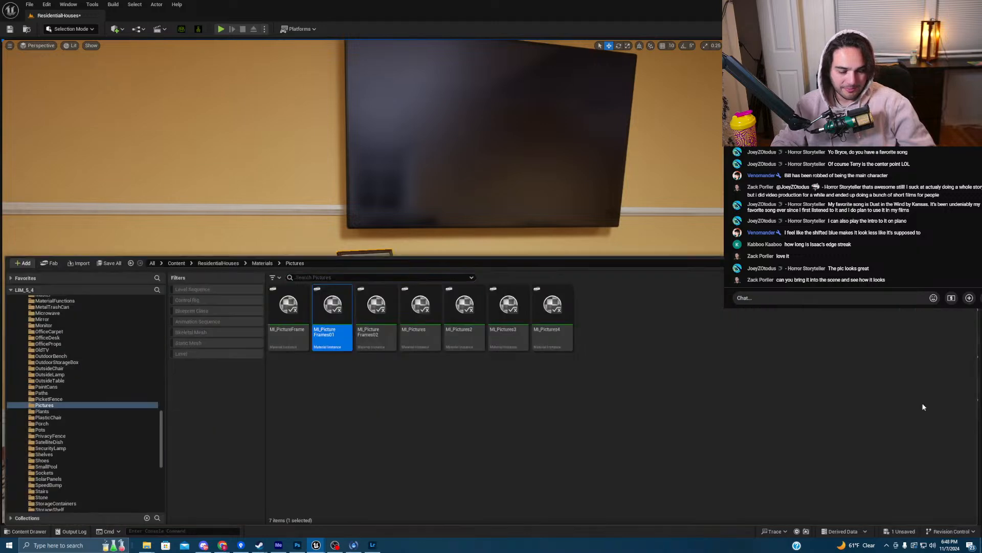
double_click(332, 307)
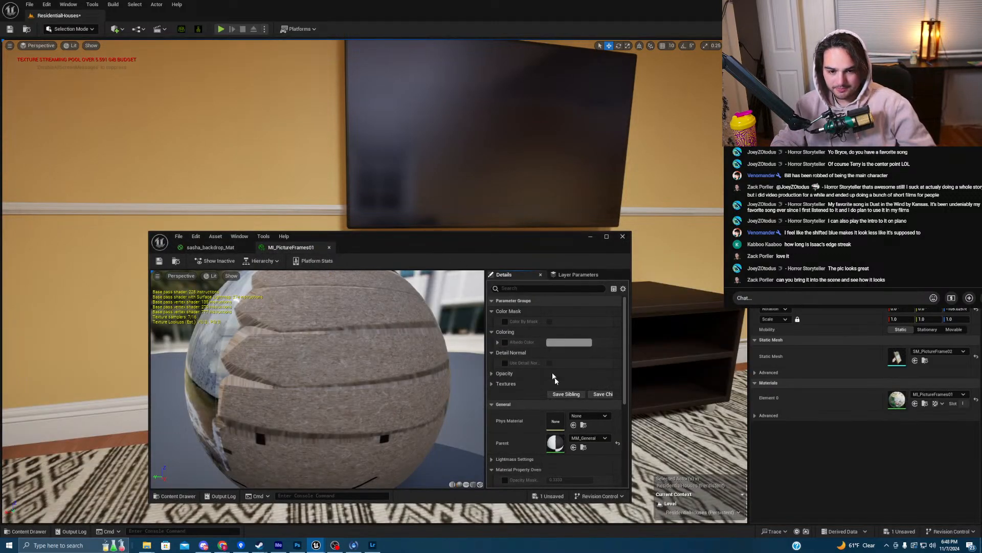
- Preview the material on a plane and locate its T_PictureFrames_BC base-colour texture
scroll(561, 381, down, 8)
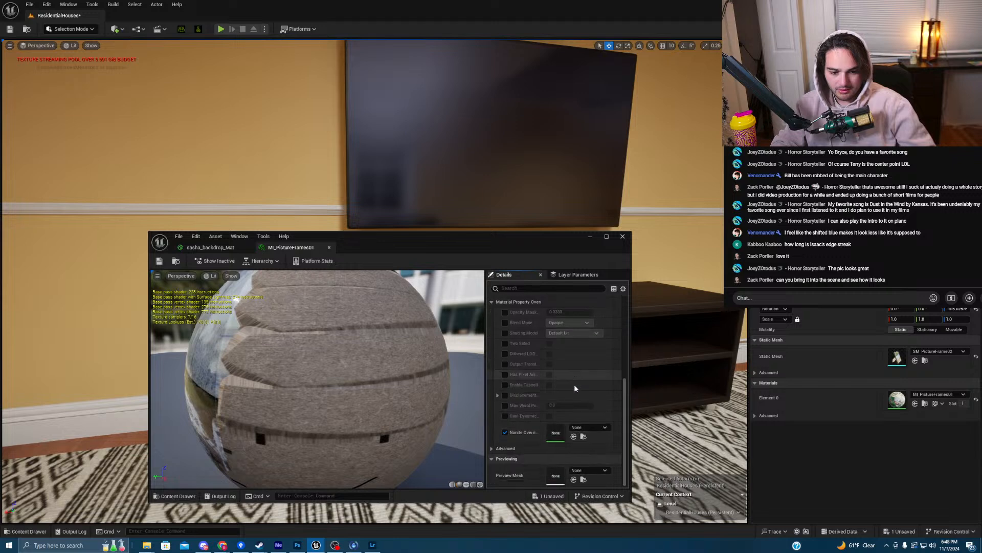
scroll(626, 405, up, 8)
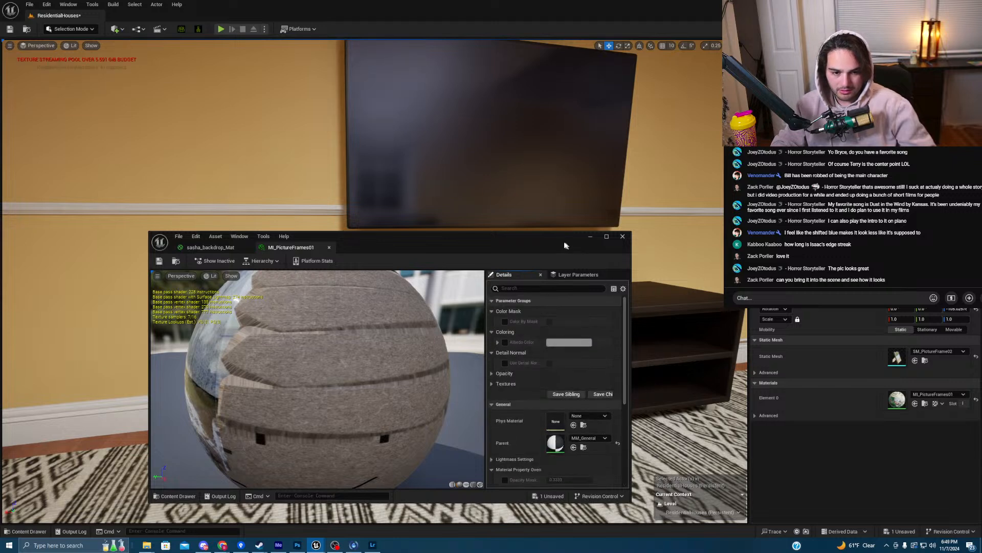
drag(565, 246, 549, 139)
click(449, 377)
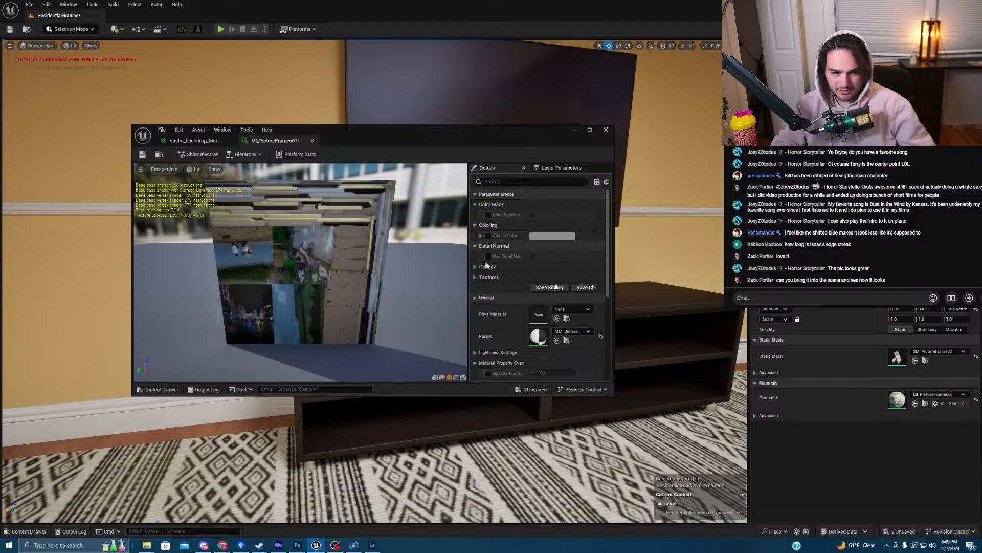
click(488, 277)
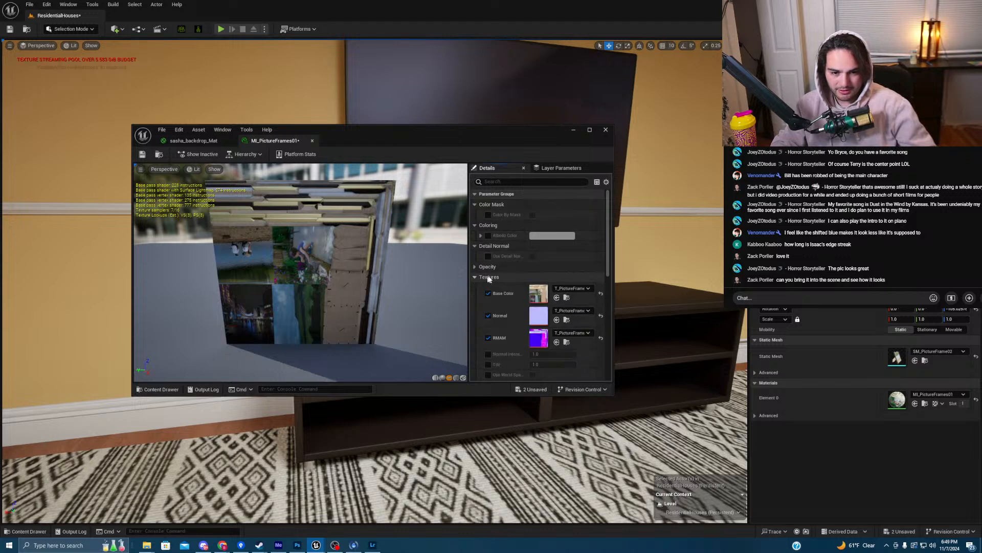
click(567, 297)
- Export T_PictureFrames_BC as a PNG to decor/render, adding an underscore to the file name
right_click(485, 196)
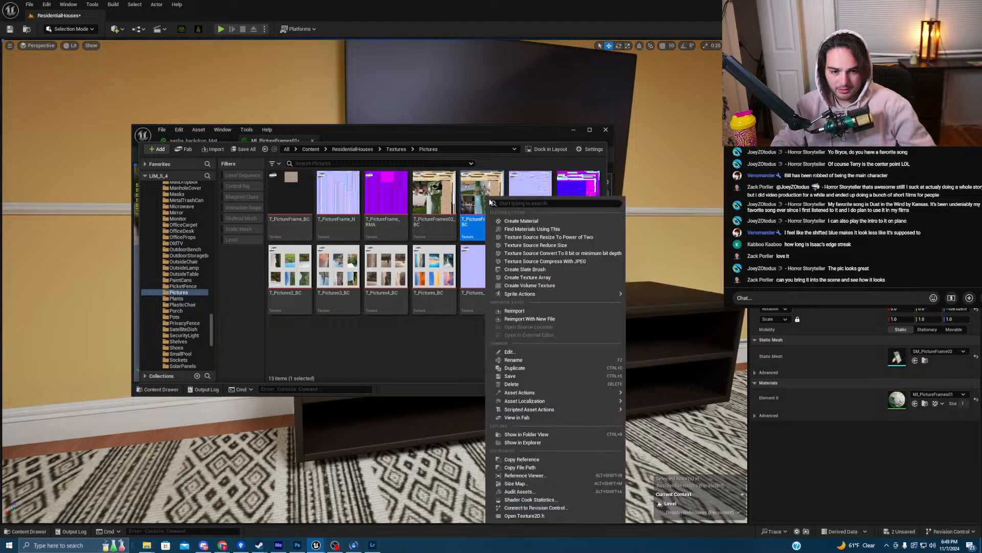
mouse_move(520, 392)
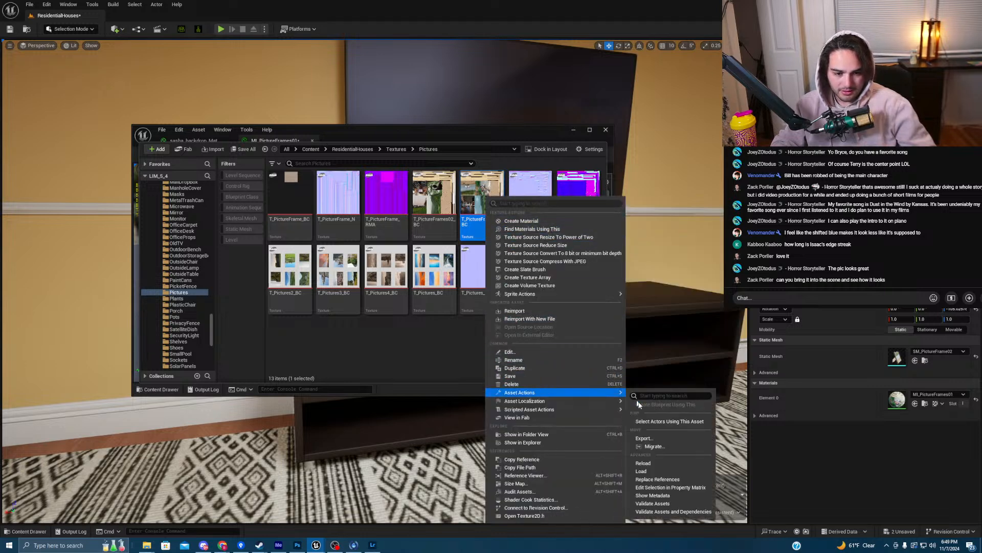
click(650, 439)
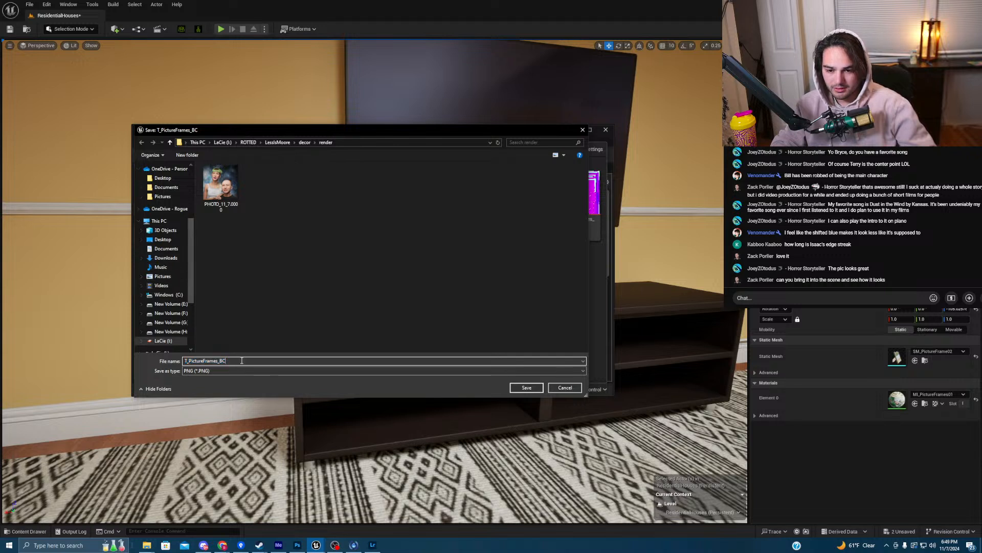
text(_)
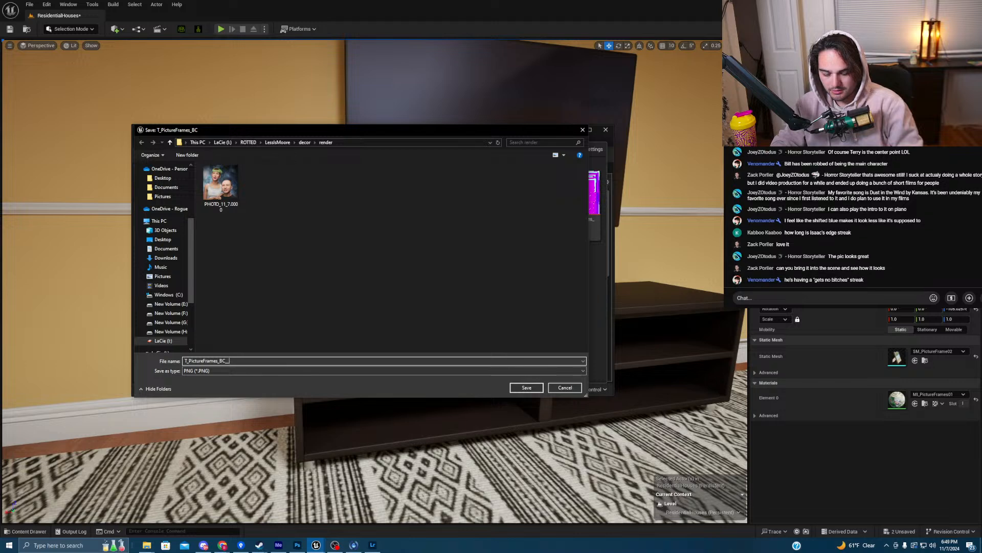
key(Return)
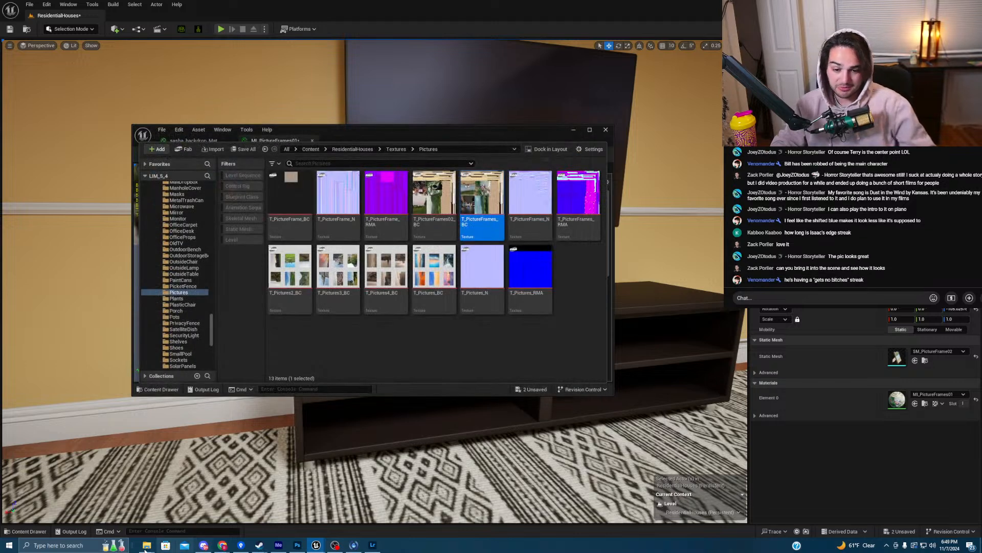
- In Photoshop's Open dialog, browse to LaCie (I:) > ROTTED > LessIsMoore > decor > txt
click(298, 545)
click(15, 4)
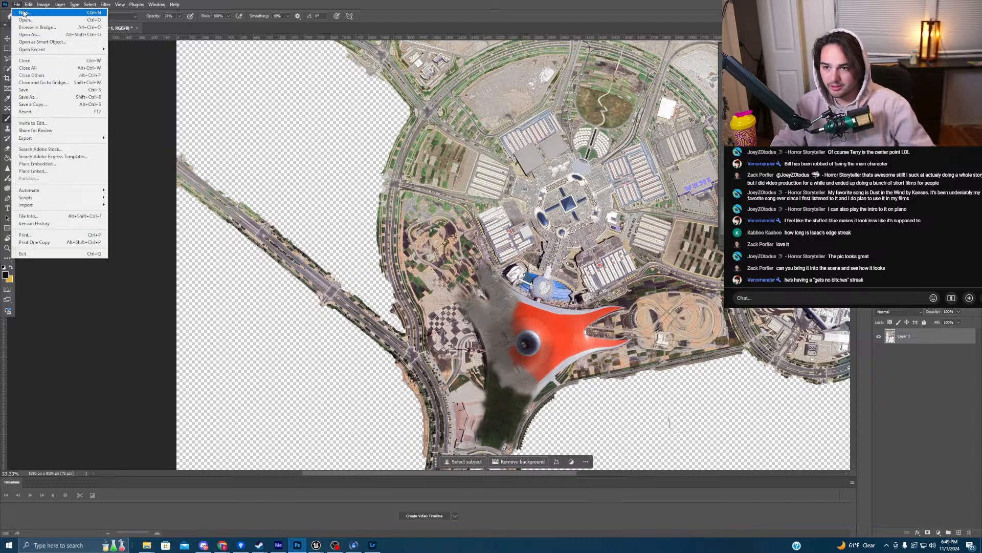
click(30, 19)
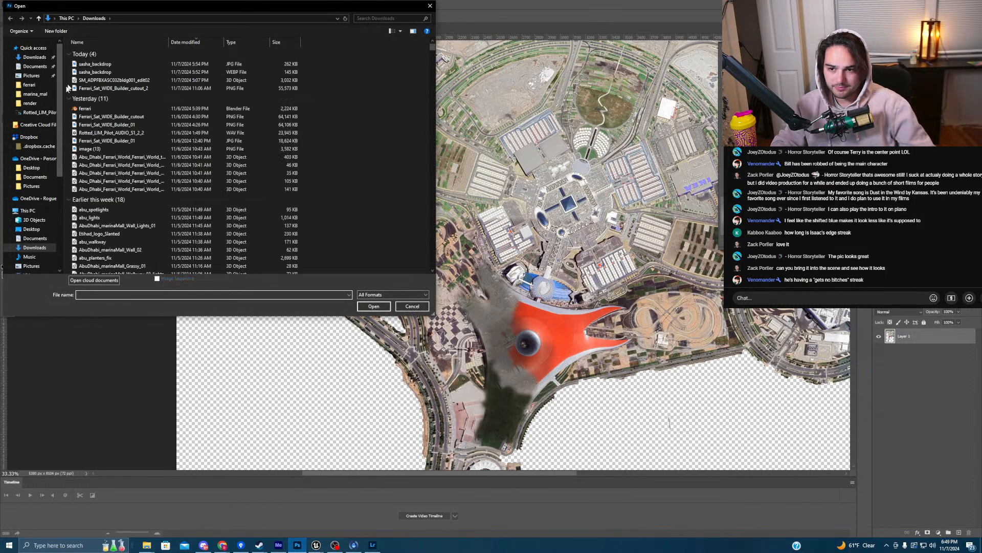
scroll(45, 179, down, 3)
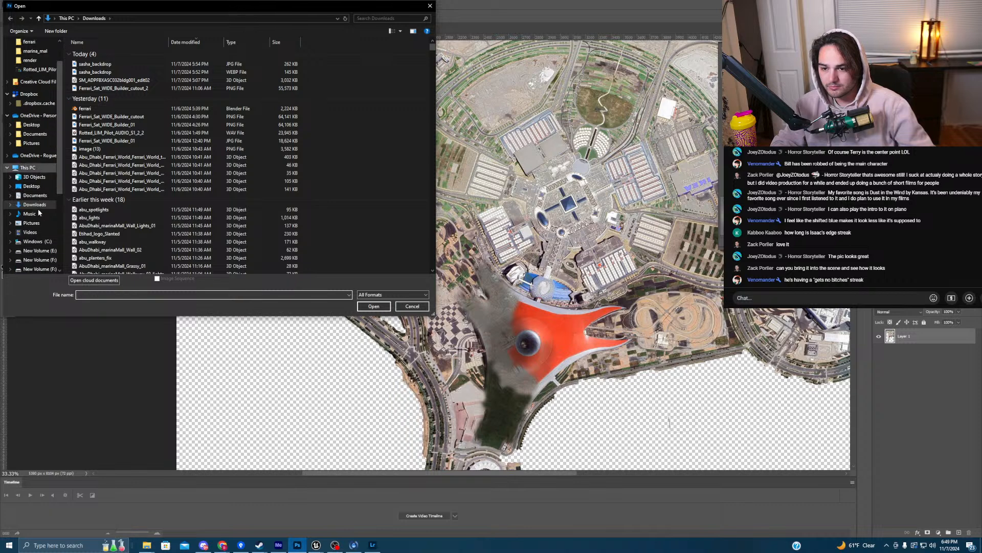
click(31, 238)
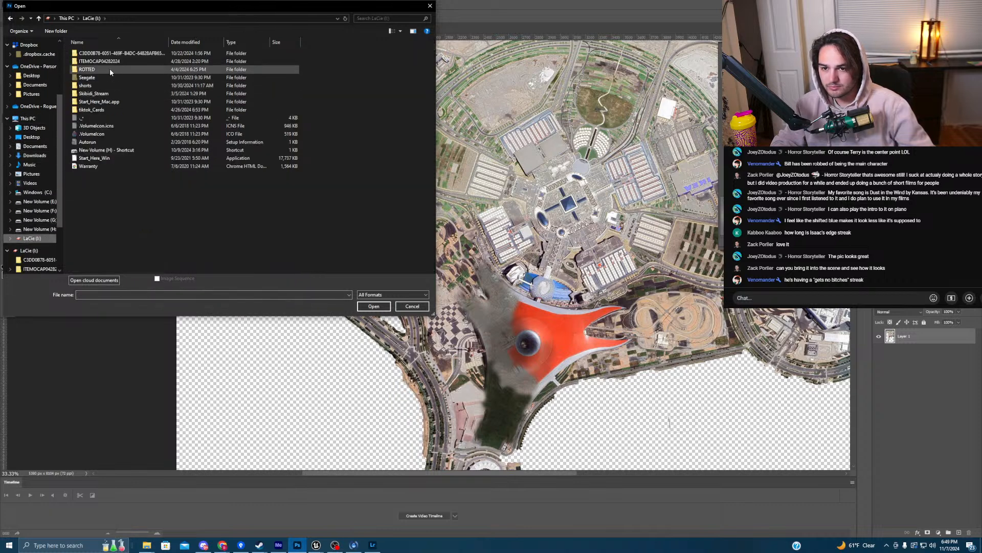
double_click(87, 69)
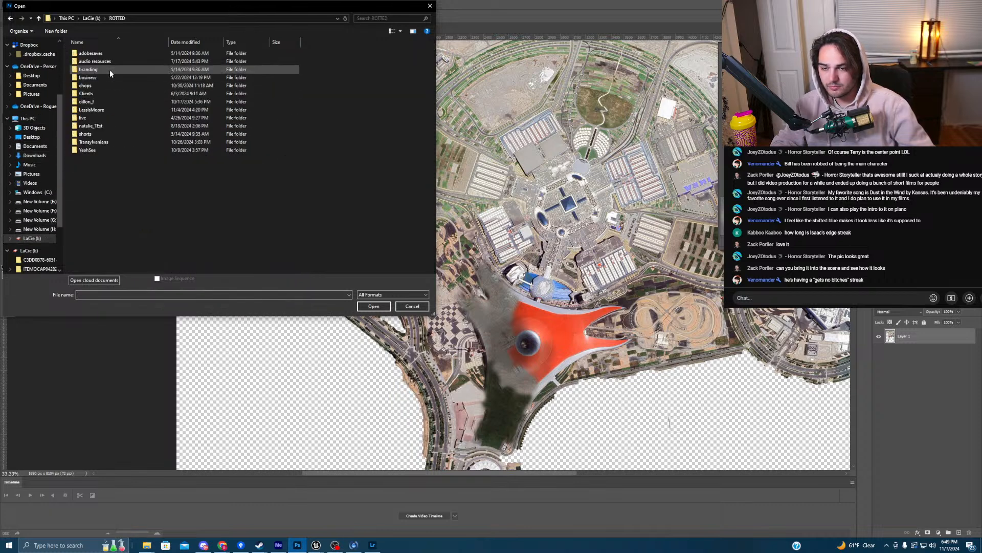
double_click(109, 109)
double_click(115, 61)
double_click(115, 60)
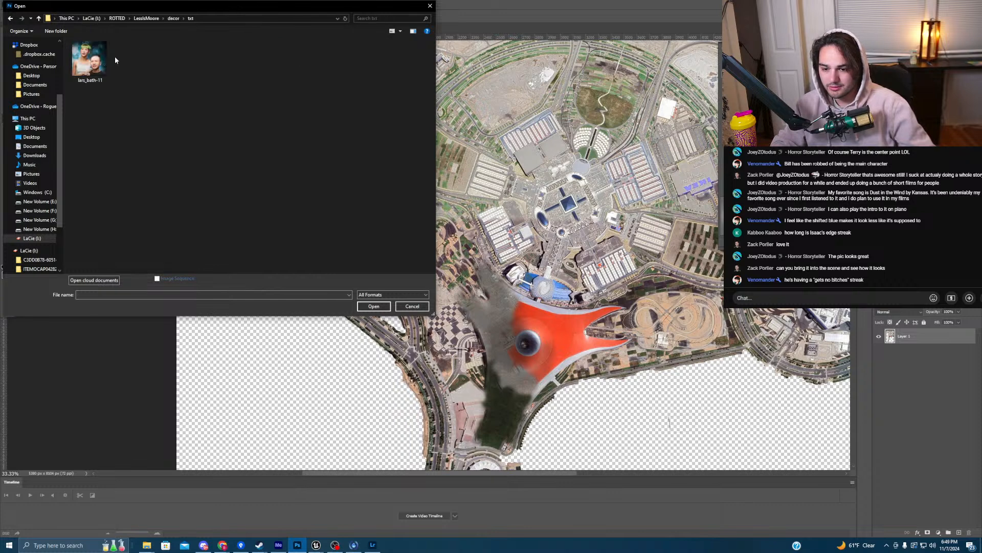
mouse_move(337, 544)
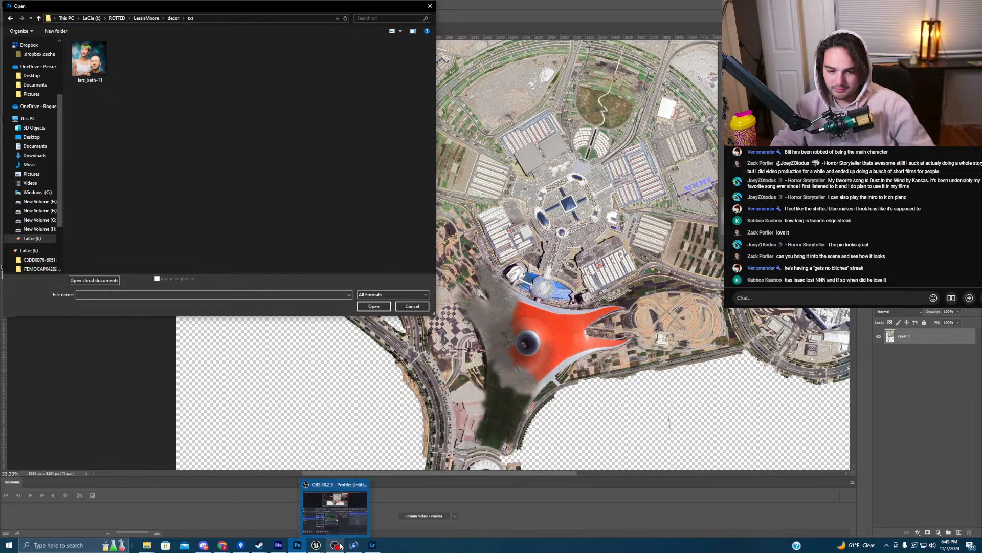
mouse_move(373, 547)
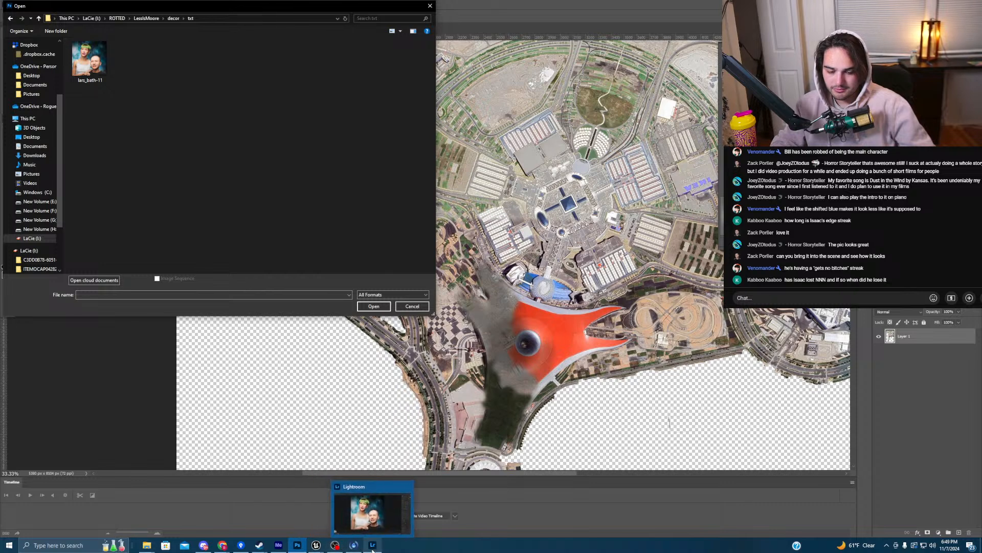
mouse_move(222, 544)
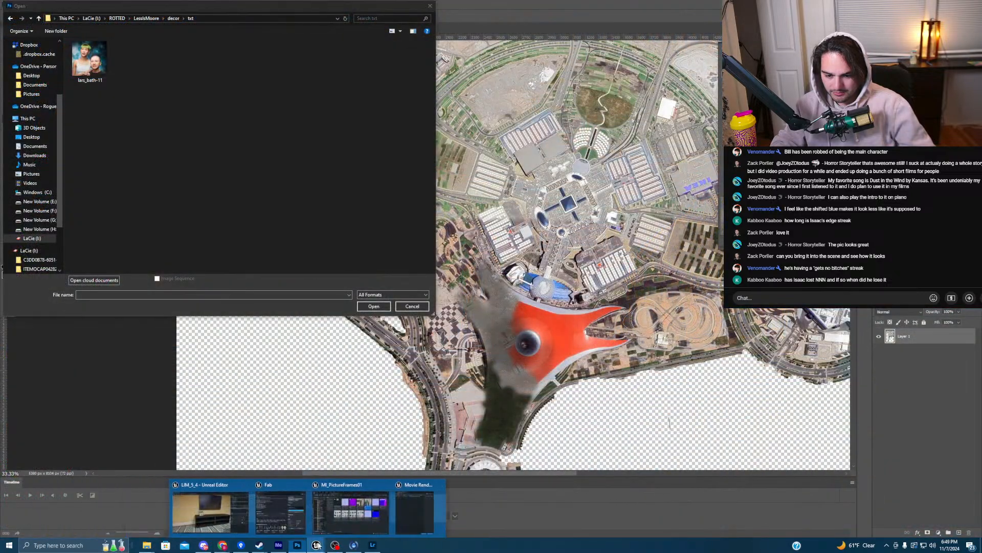
click(230, 522)
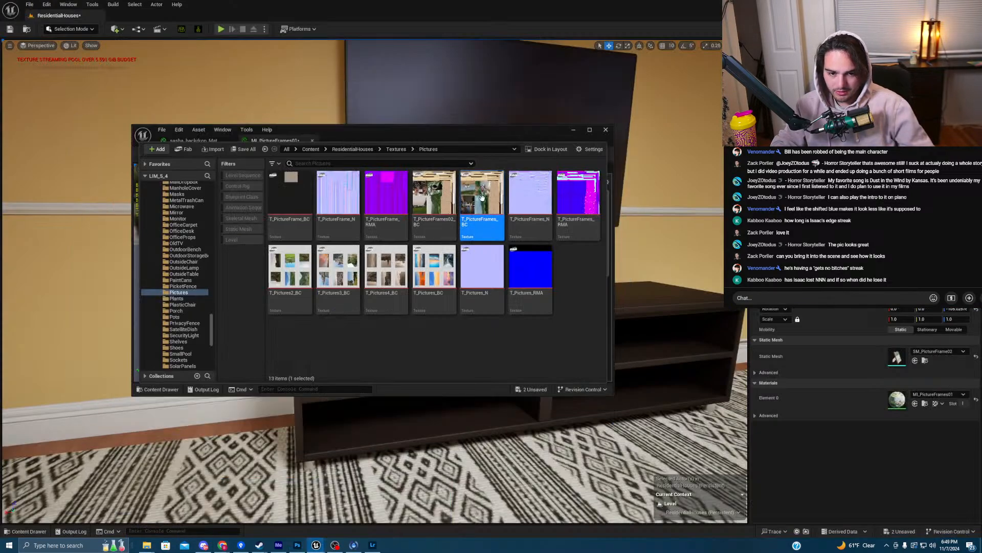
right_click(483, 201)
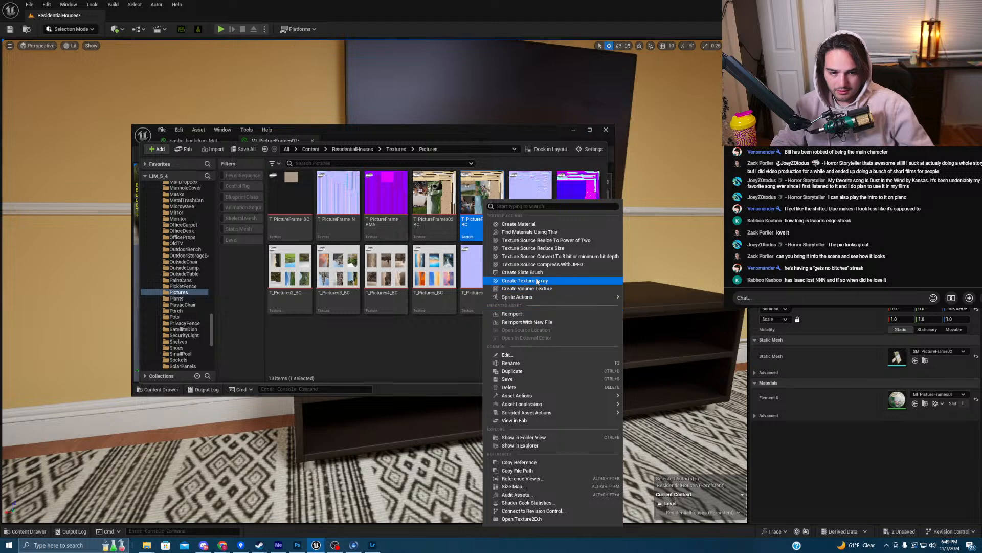
mouse_move(523, 396)
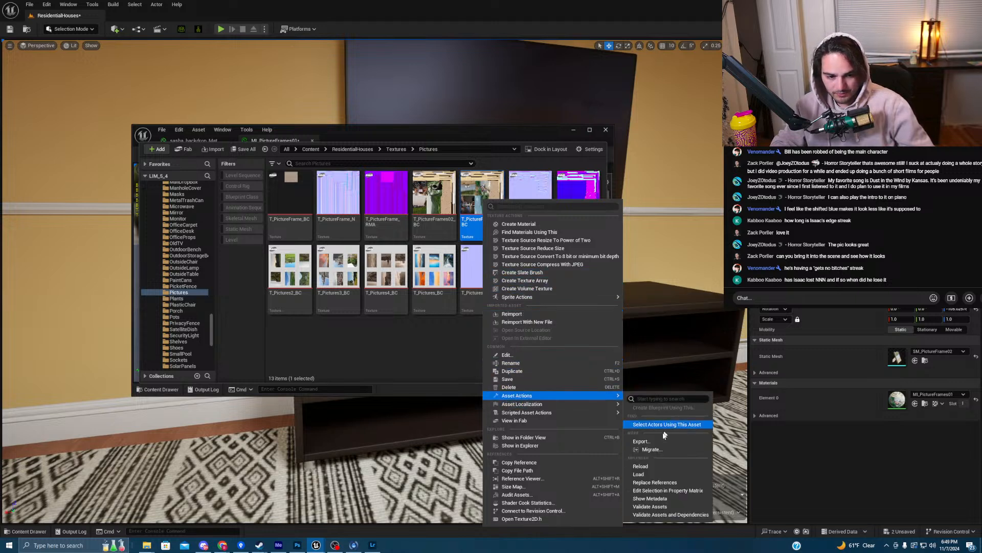
click(662, 442)
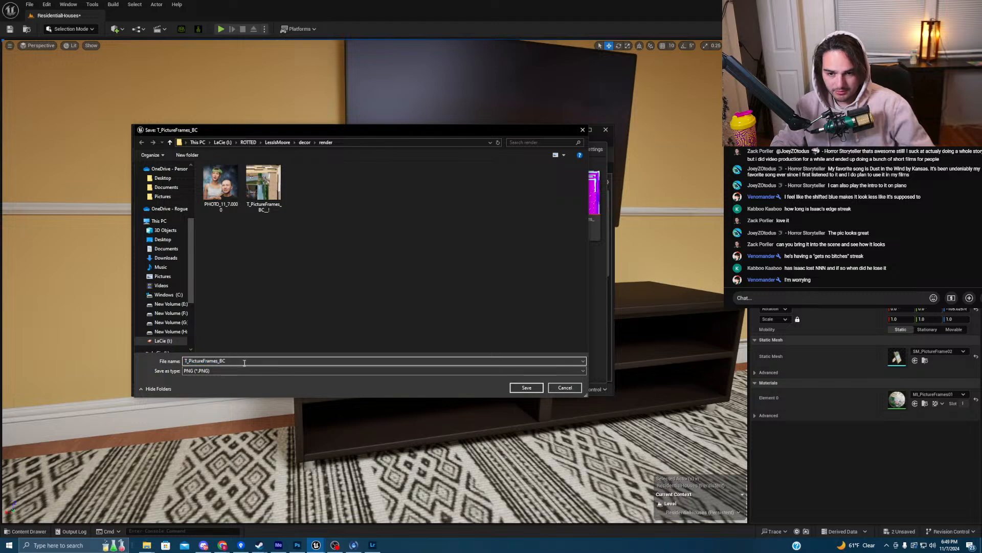
click(298, 545)
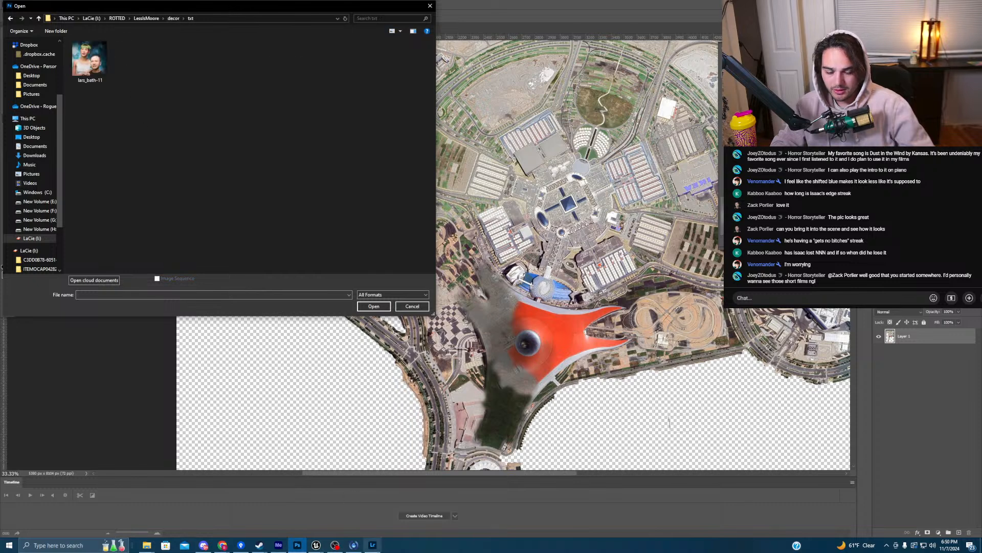
- Rename the portrait photo in decor/txt to its subject's name plus '_portrait_1'
click(86, 59)
right_click(85, 56)
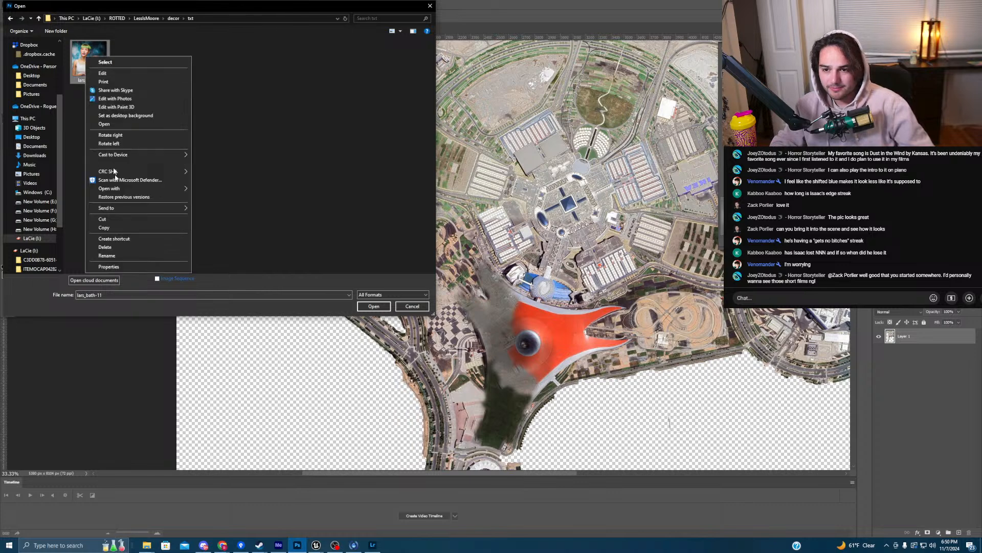
click(121, 254)
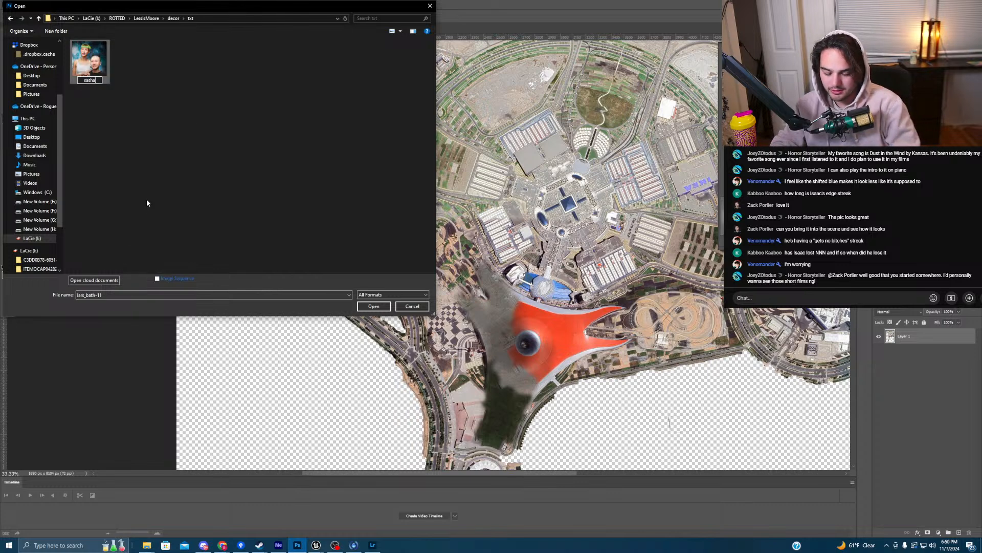
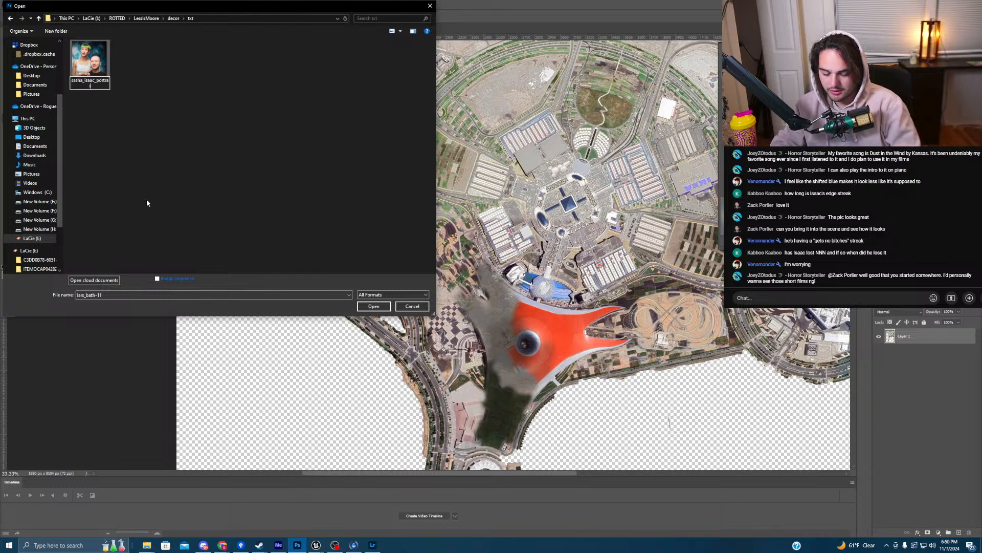
text(t_1)
key(Return)
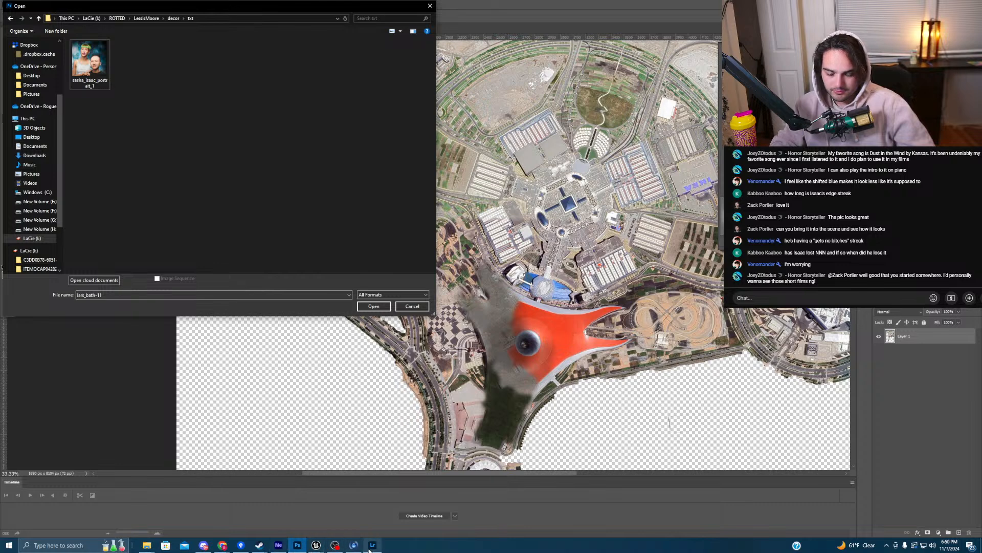
- Export T_PictureFrames_BC again as a PNG into the Downloads folder
mouse_move(370, 550)
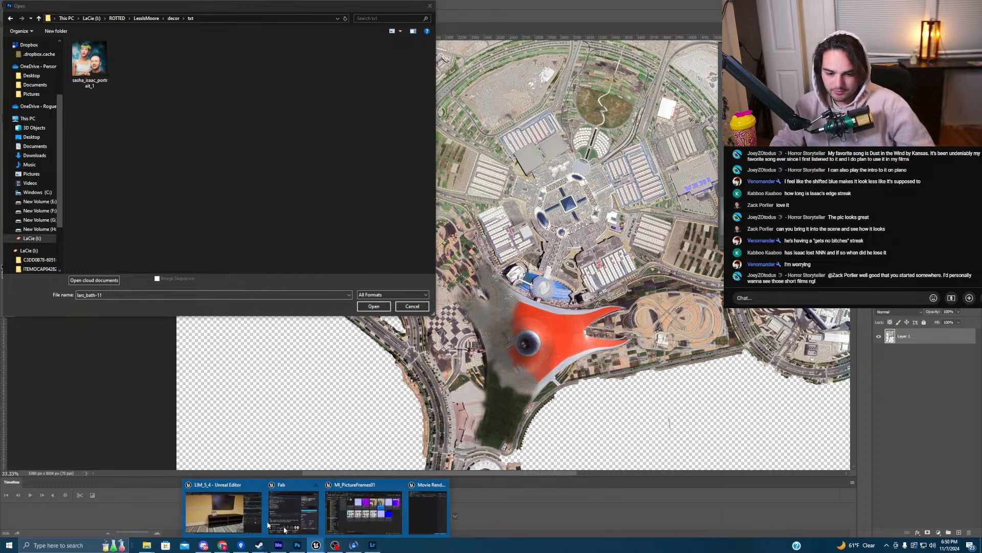
click(223, 514)
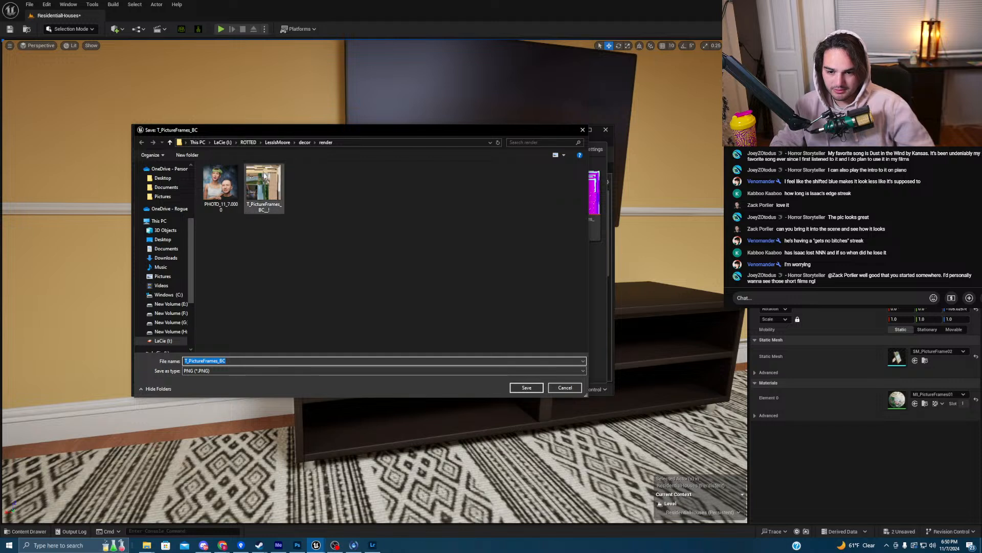
drag(266, 177, 275, 196)
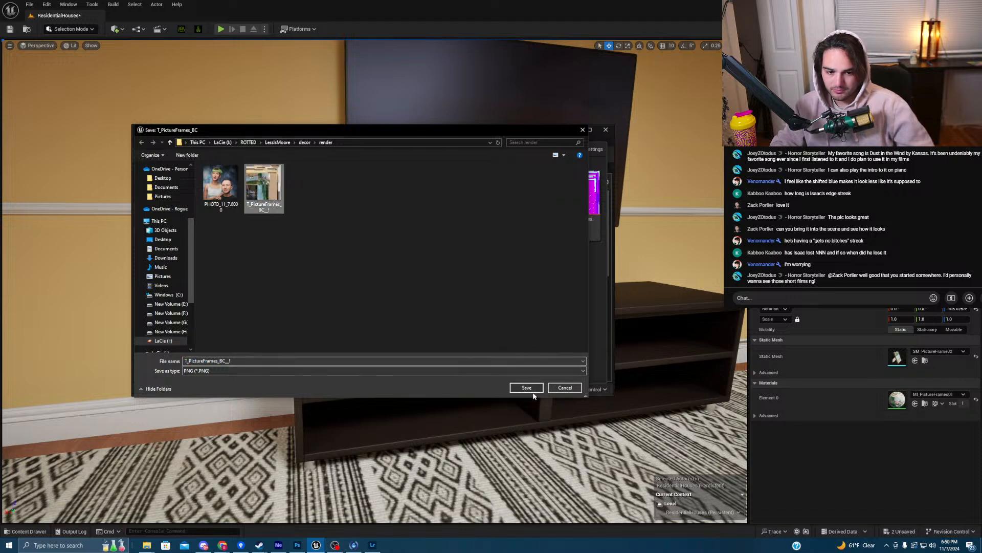
click(167, 257)
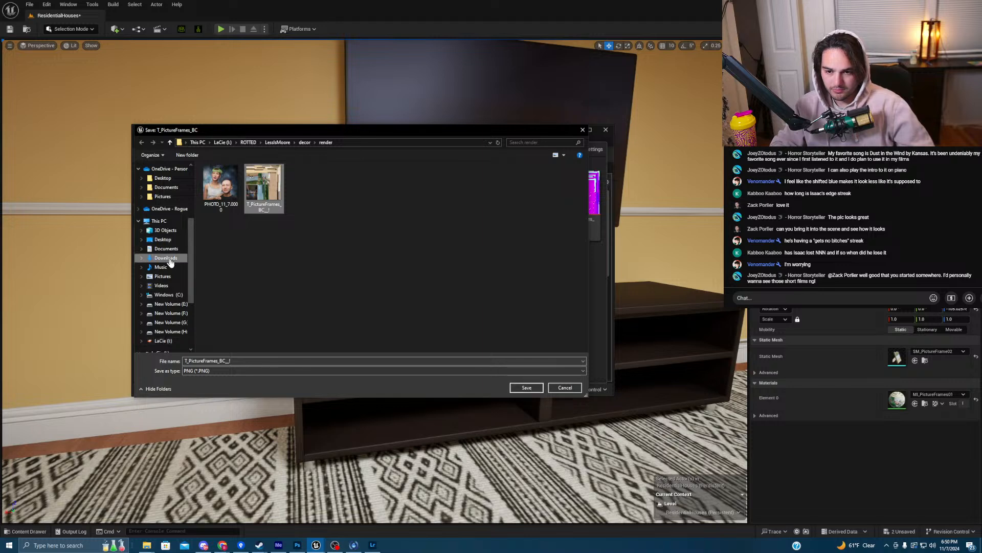
click(245, 361)
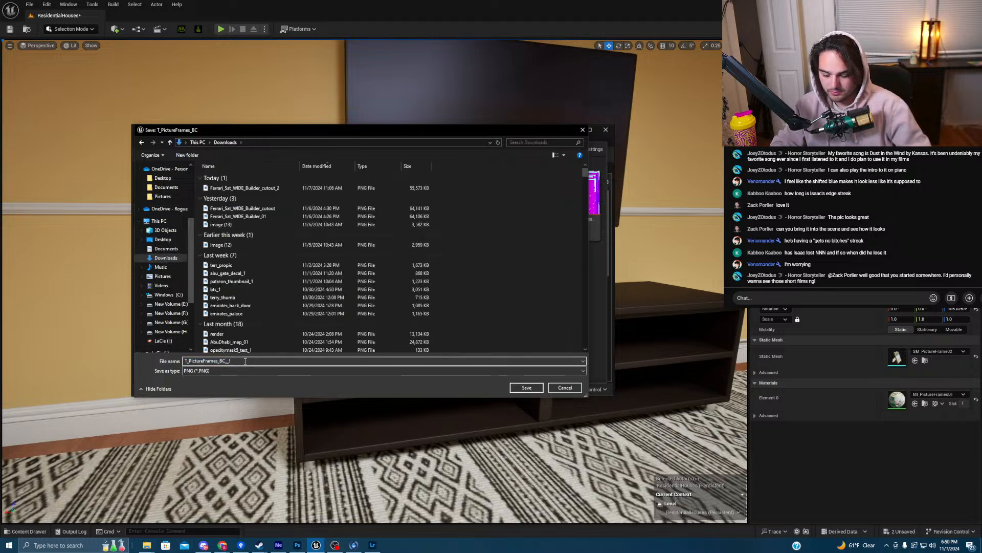
key(Return)
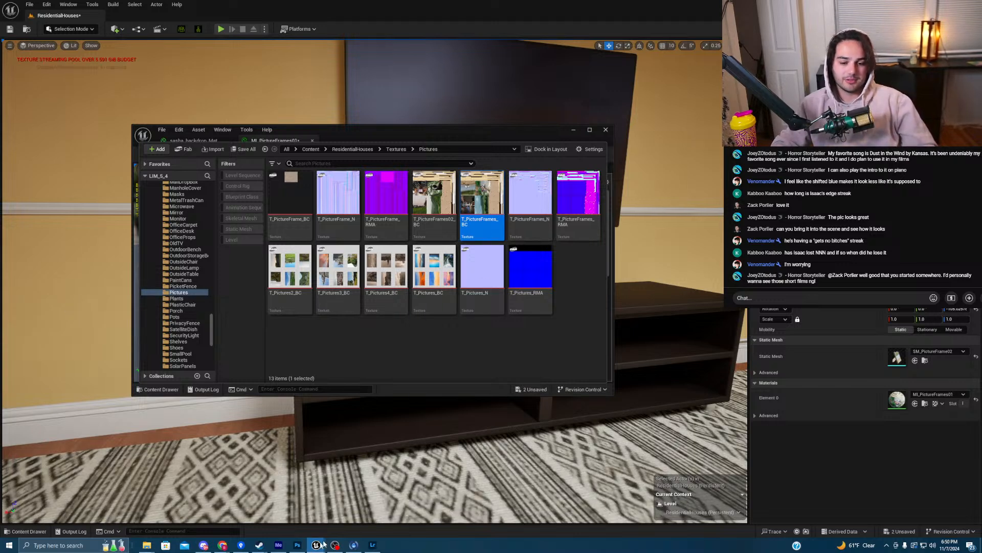
- Open T_PictureFrames_BC_1.PNG from Downloads in Photoshop
click(297, 545)
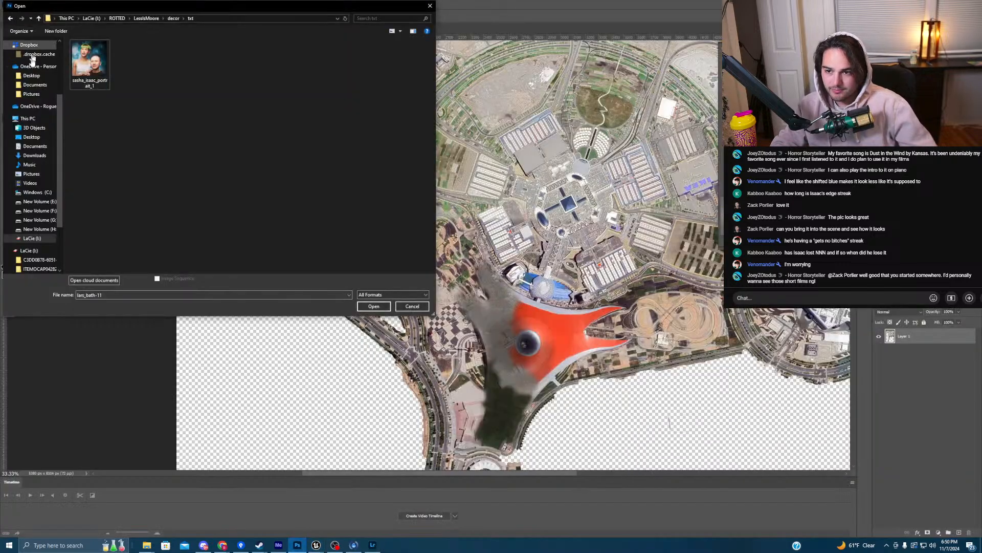
click(35, 155)
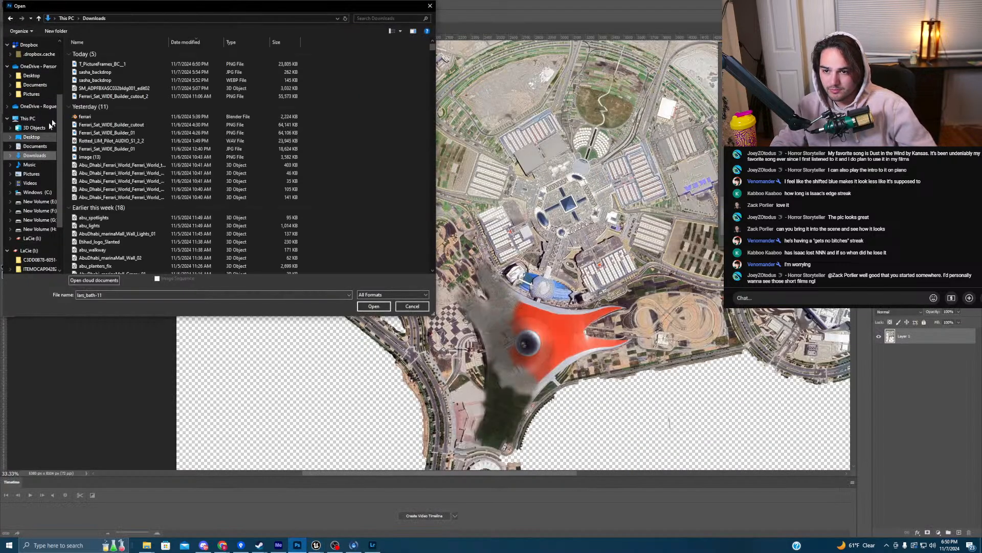
click(96, 65)
click(374, 307)
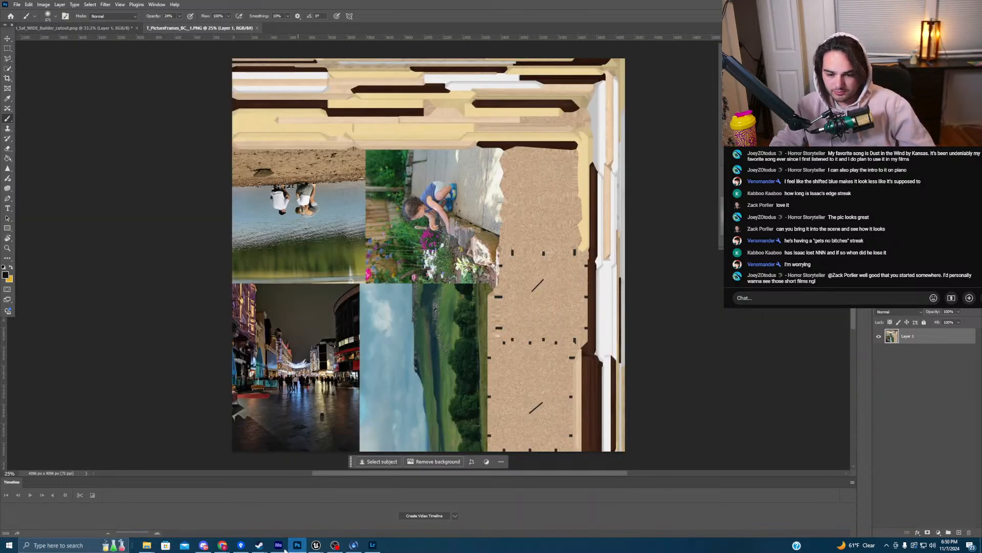
- Browse File Explorer to LaCie > ROTTED > LessIsMoore > decor > txt and drag the portrait onto the Photoshop texture
mouse_move(146, 545)
mouse_move(162, 520)
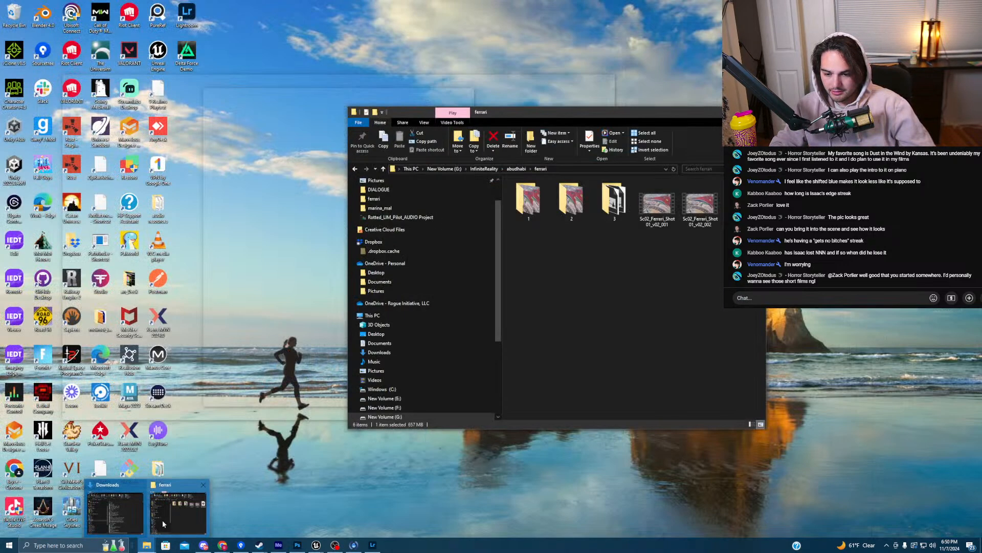
click(121, 516)
click(444, 406)
double_click(544, 206)
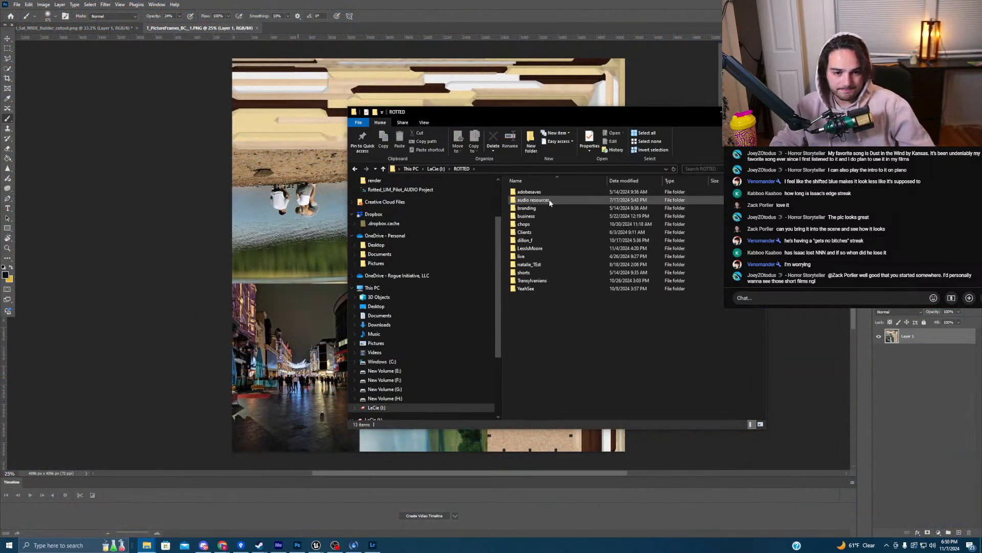
double_click(539, 248)
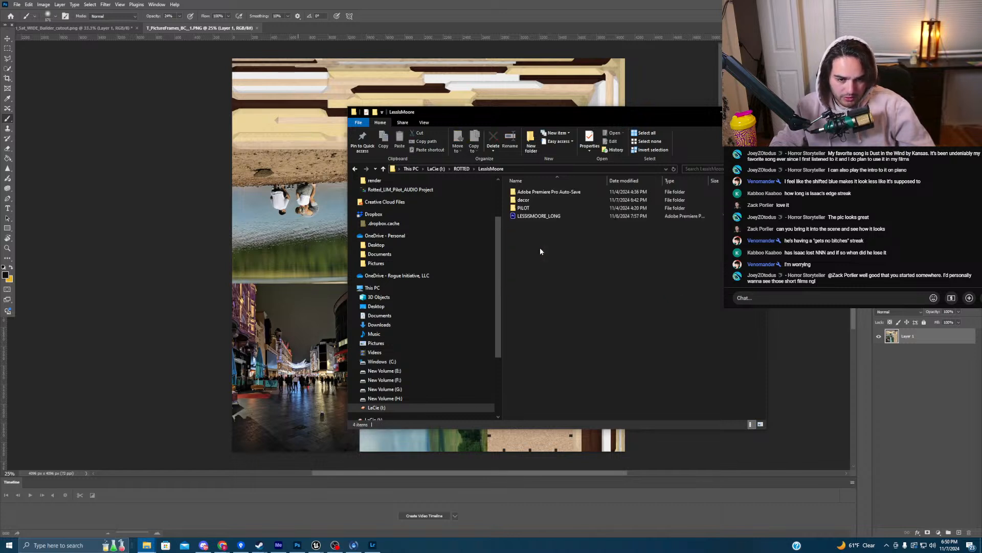
double_click(541, 200)
double_click(544, 200)
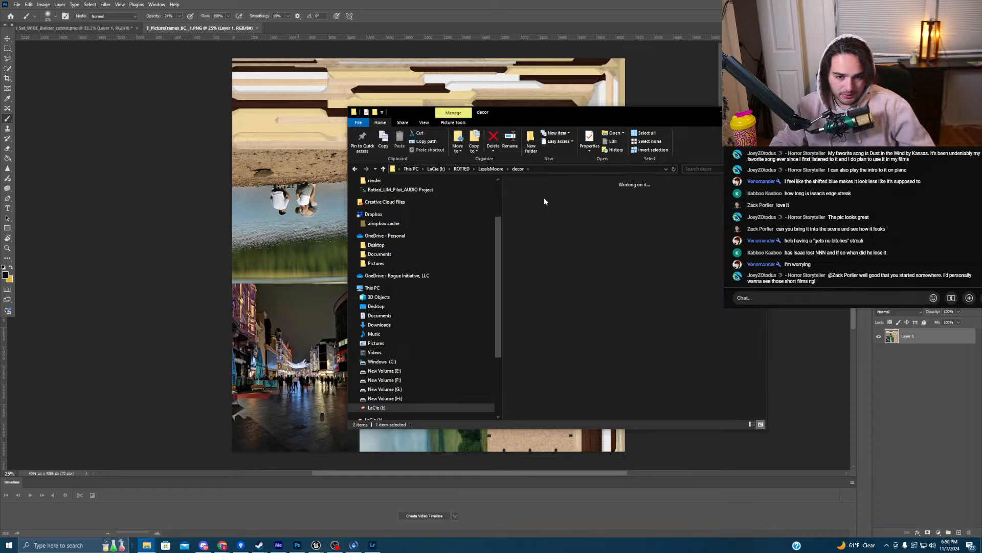
click(543, 204)
drag(532, 205, 304, 219)
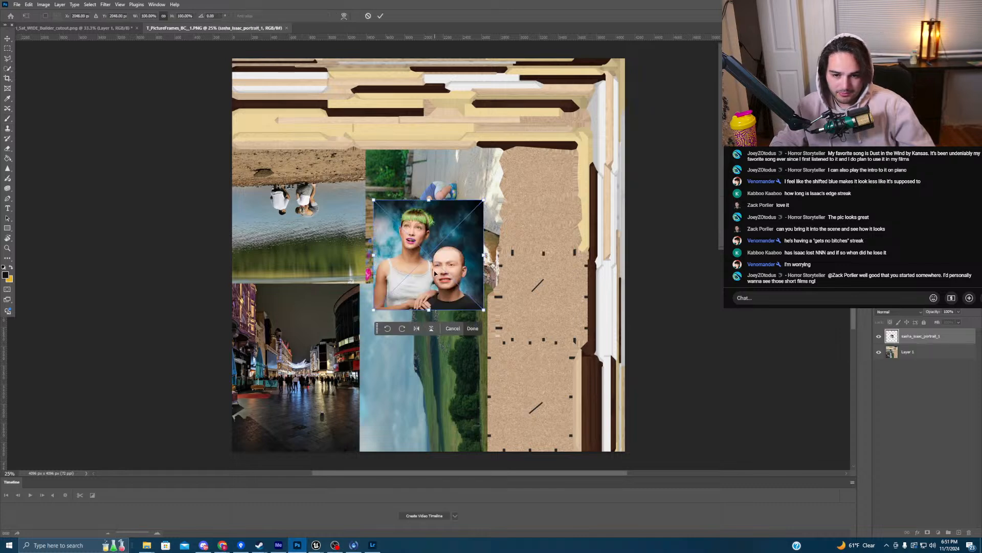
- Check the framed photo in the Unreal level by moving the asset browser aside
mouse_move(316, 544)
click(207, 522)
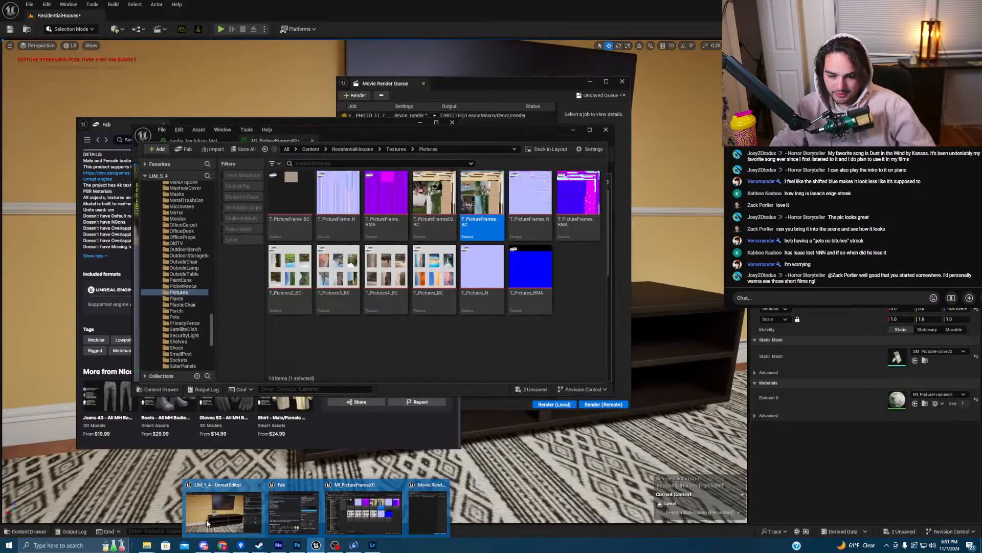
drag(531, 130, 193, 141)
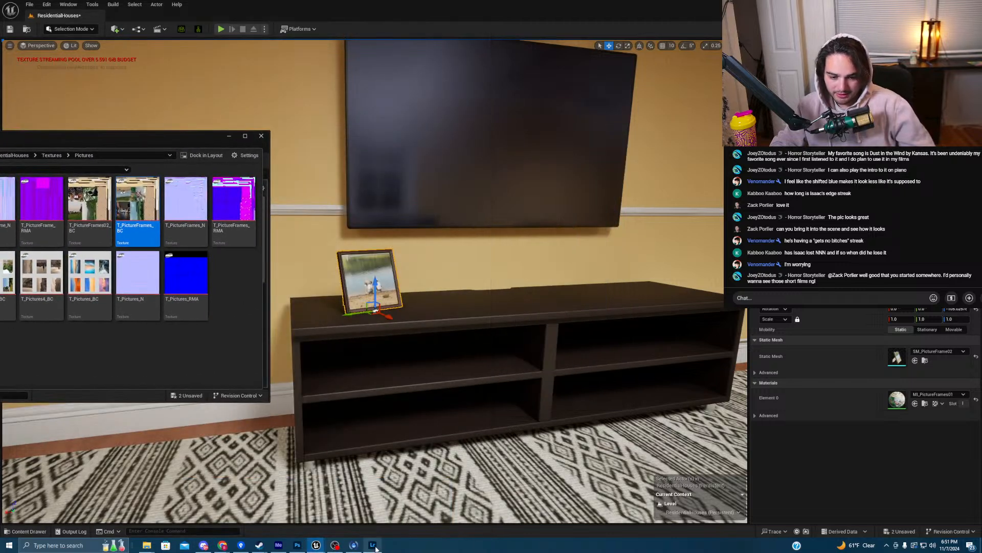
click(299, 546)
- Move the portrait onto the top-left photo slot, rotate it 180°, and scale it to about 108%
drag(434, 252, 304, 215)
drag(357, 158, 140, 418)
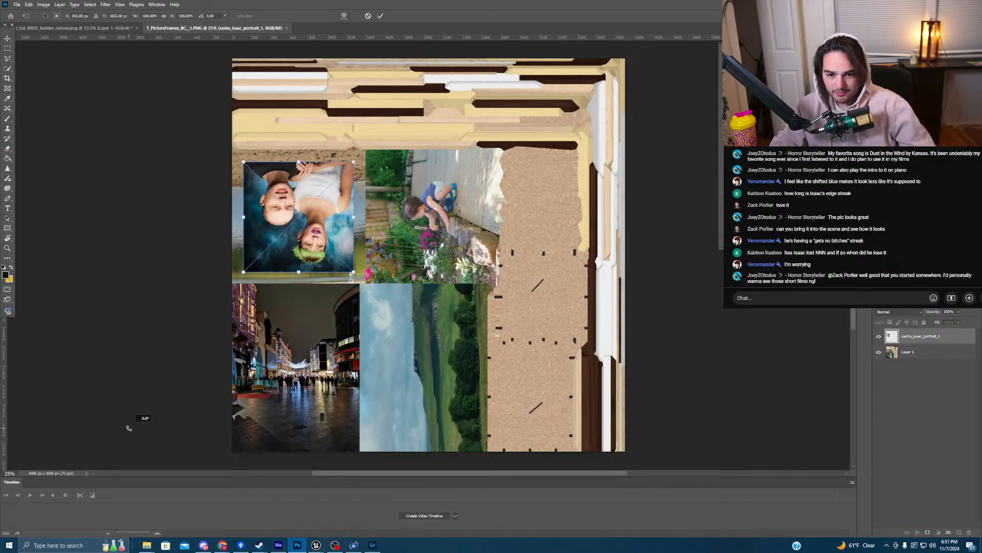
drag(243, 162, 231, 153)
mouse_move(353, 273)
mouse_down()
mouse_move(366, 288)
mouse_move(350, 268)
mouse_up()
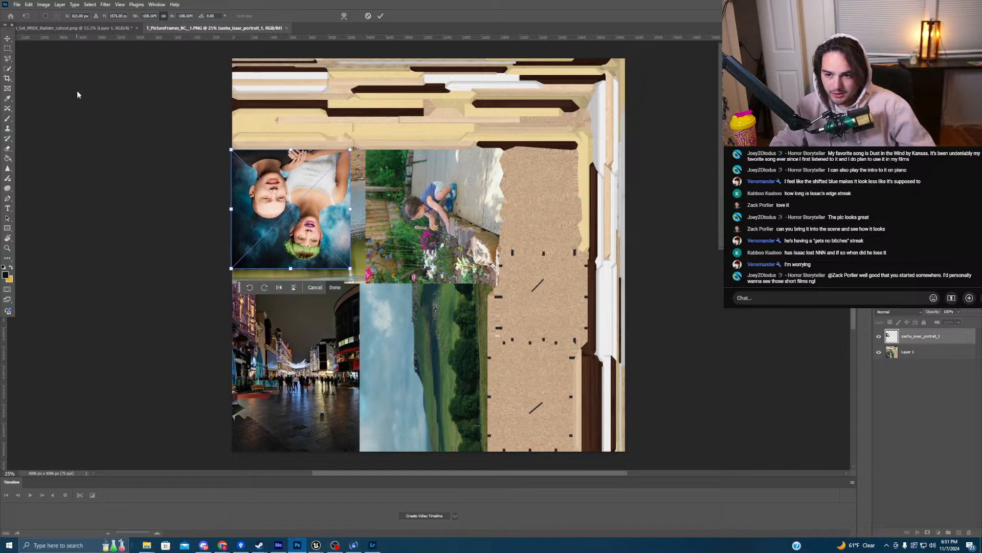
- Add guides at the slot's right and bottom edges, snap the portrait to them, and enlarge it to fill
drag(6, 366, 367, 320)
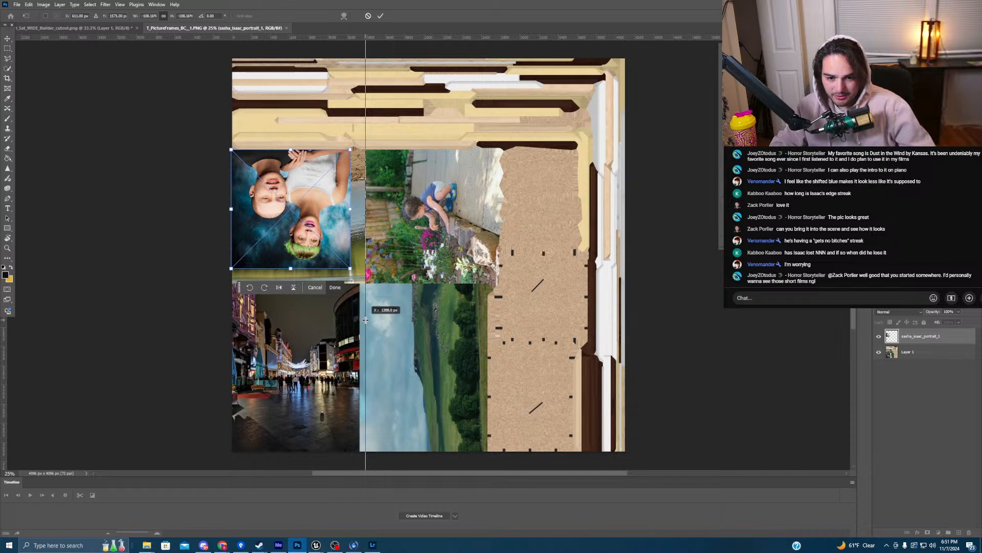
drag(347, 37, 335, 282)
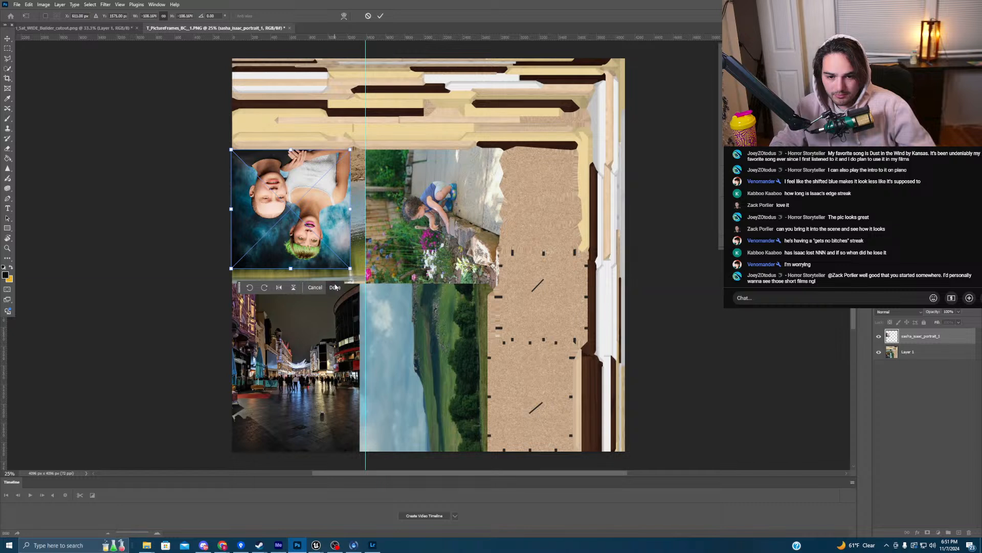
drag(313, 213, 328, 228)
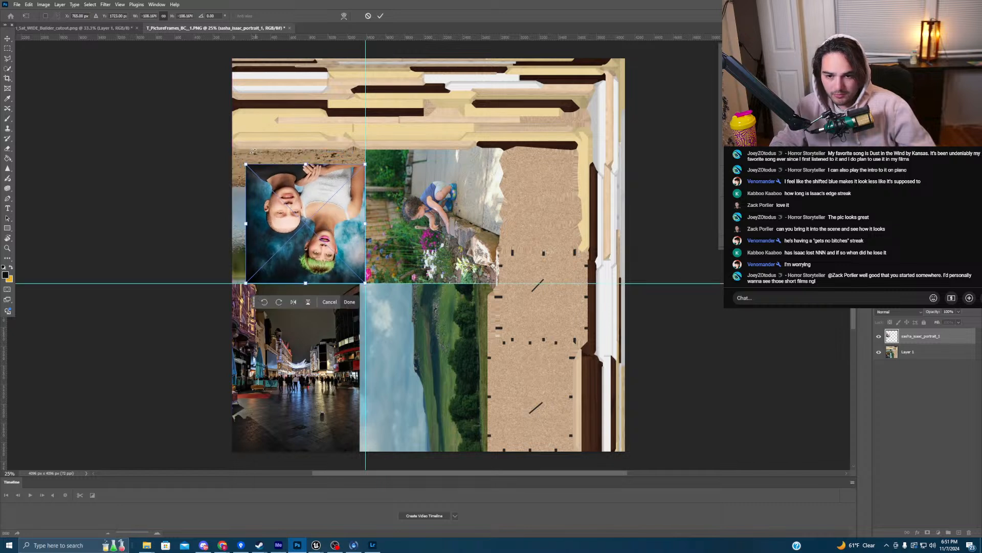
drag(247, 161, 231, 146)
- Commit the portrait's placement and set up a 4096×4096 PNG Export As of the texture
key(Return)
key(b)
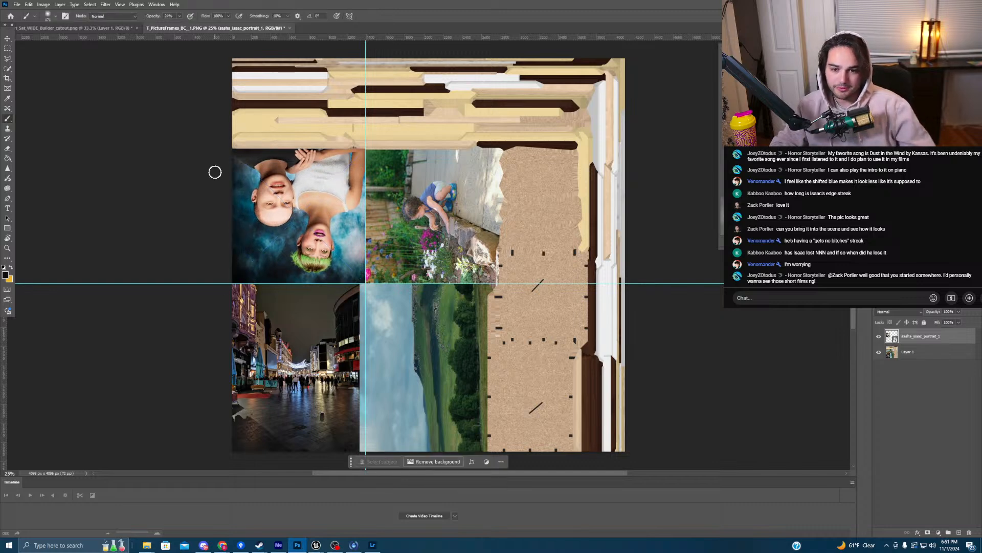
click(15, 4)
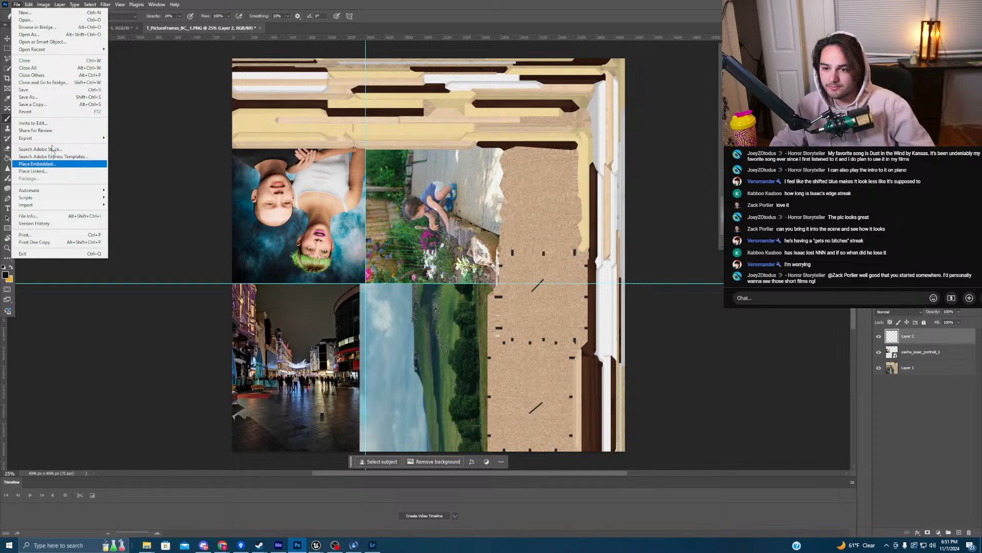
mouse_move(53, 139)
click(126, 146)
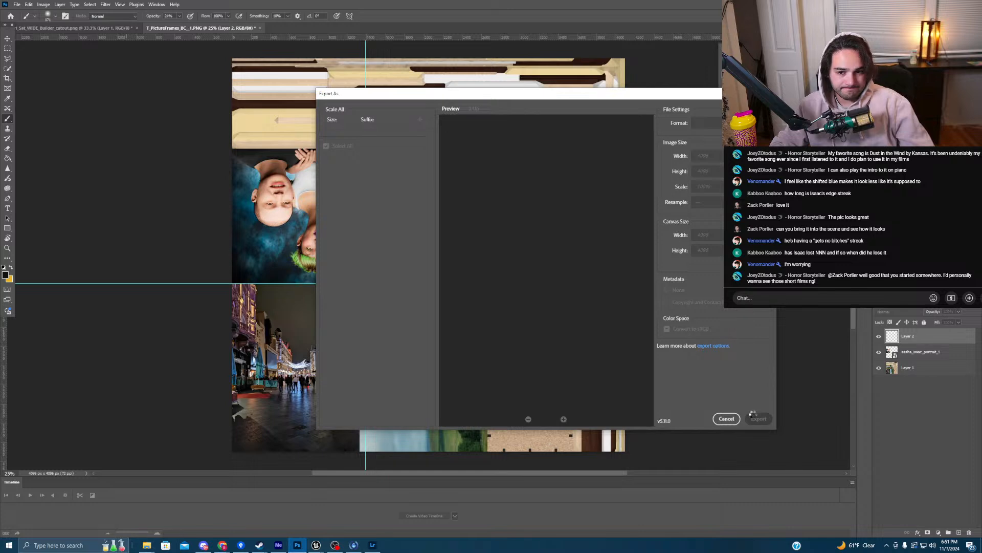
click(760, 419)
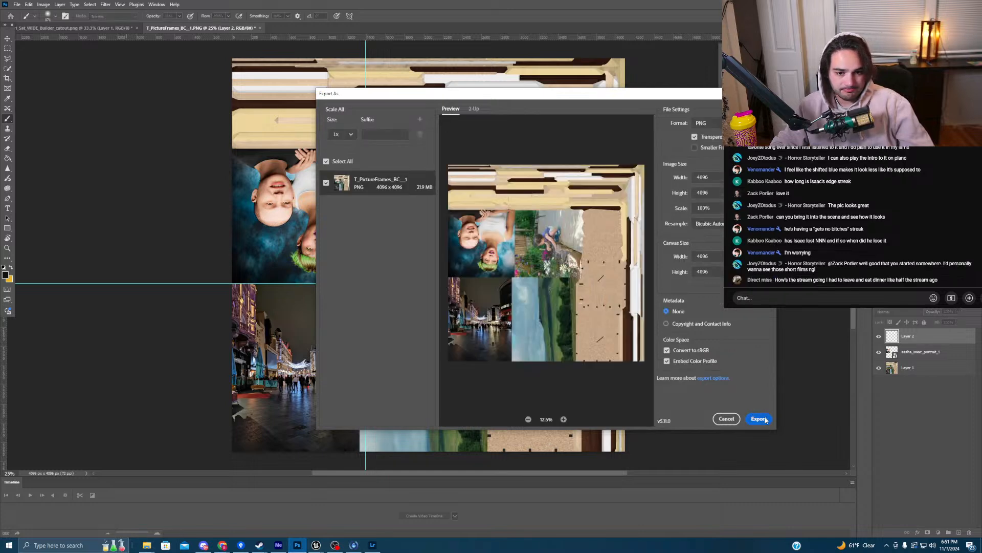
- Save the PNG as T_PictureFrames_BC_LIM in LaCie's ROTTED > LessIsMoore > decor > txt folder
scroll(347, 325, down, 3)
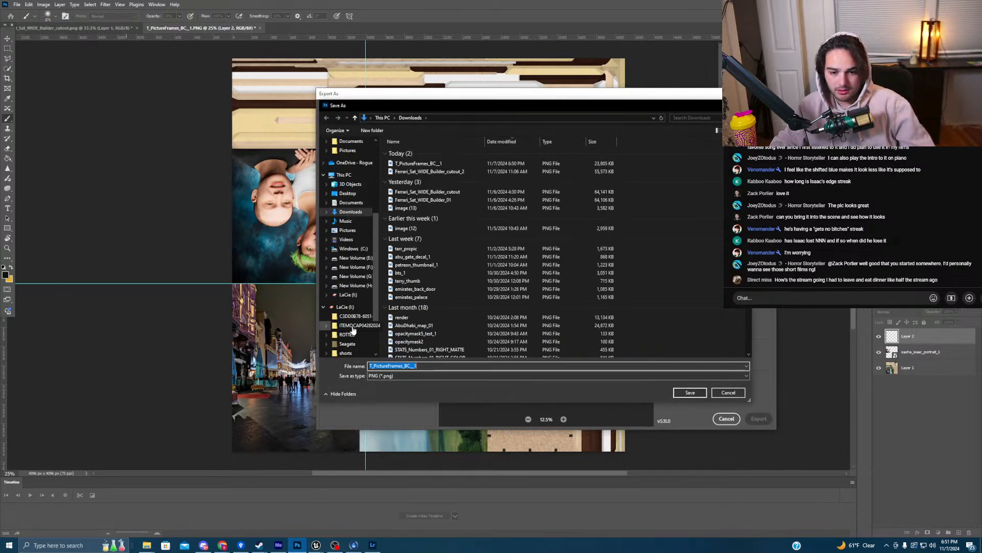
click(347, 294)
double_click(412, 169)
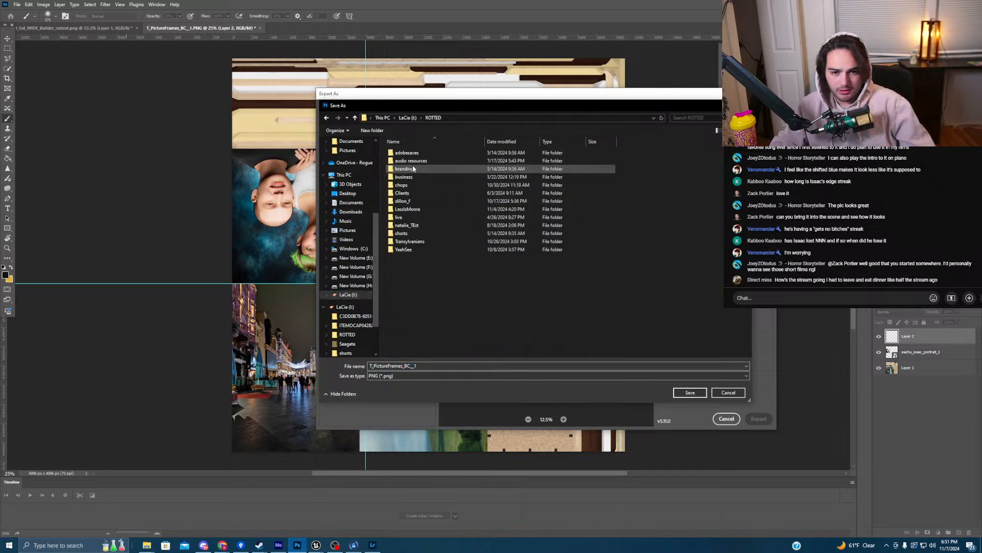
double_click(407, 209)
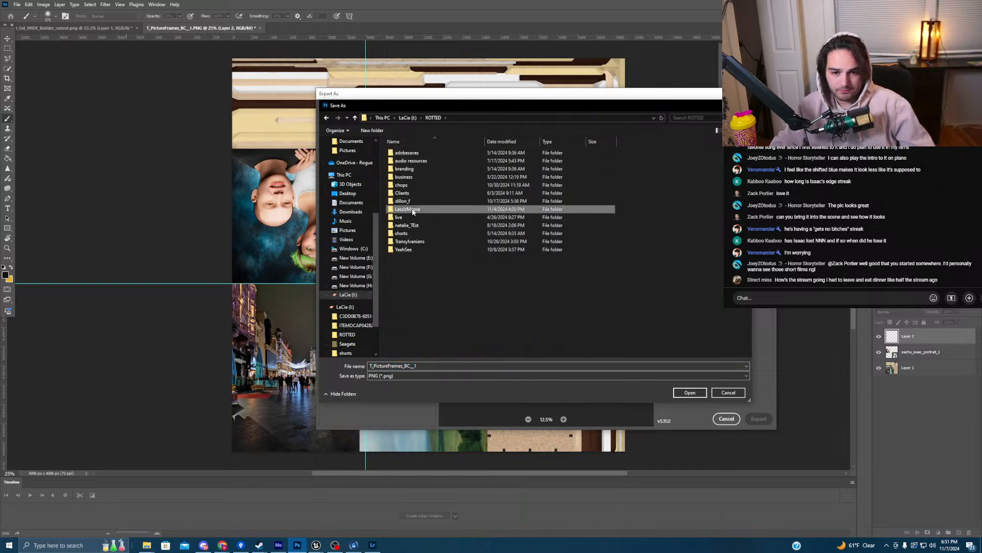
double_click(410, 208)
double_click(420, 162)
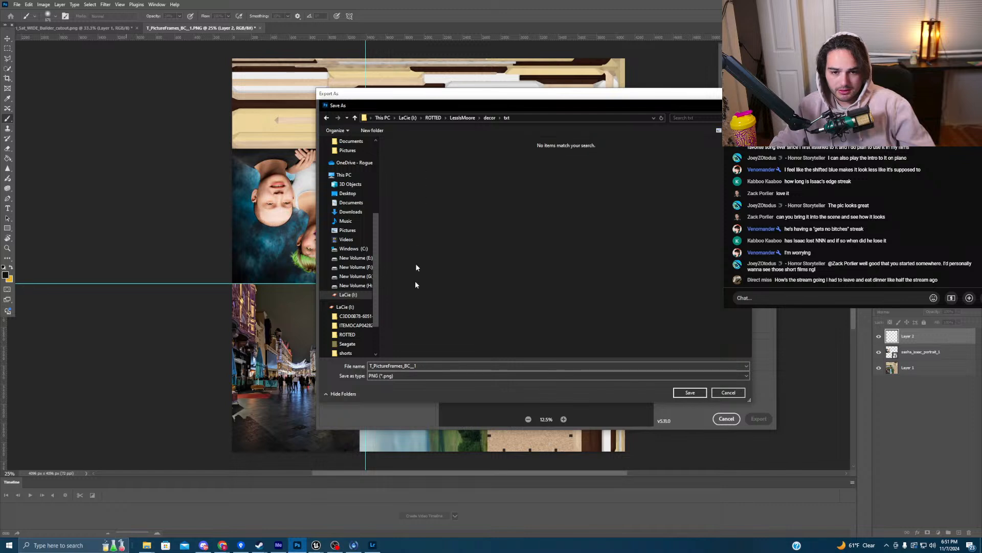
double_click(423, 365)
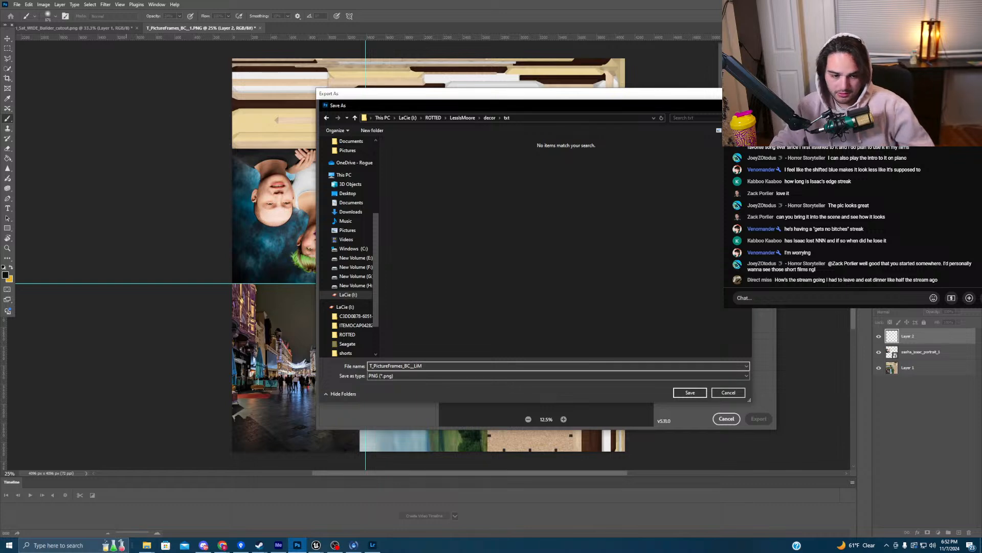
key(Return)
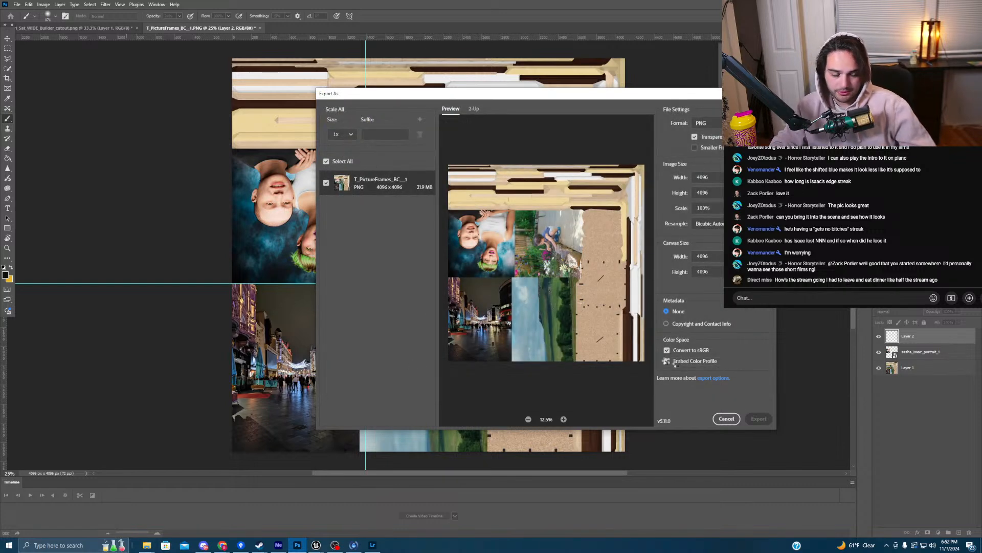
- Duplicate the MI_PictureFrames01 material instance and rename the copy MI_PictureFrames_lim
mouse_move(316, 545)
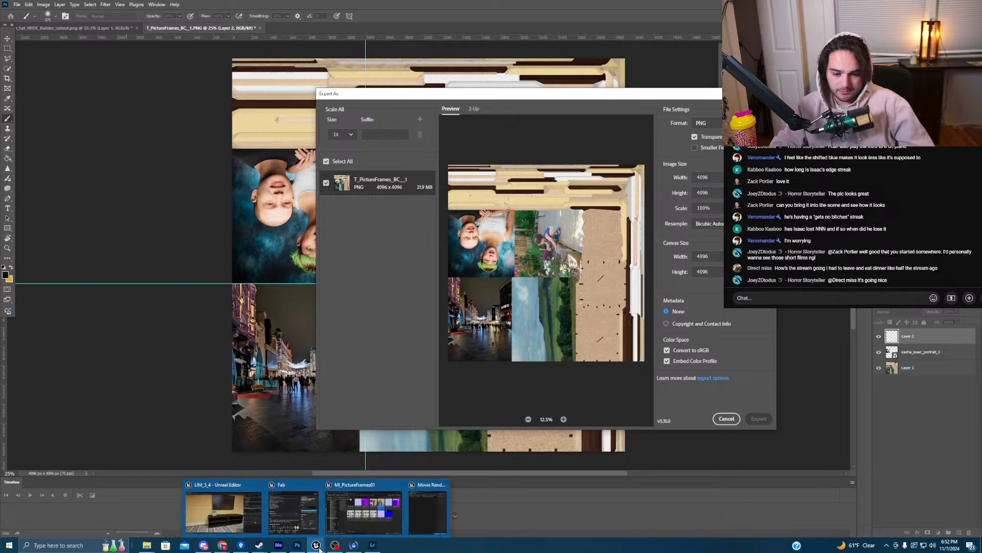
click(248, 518)
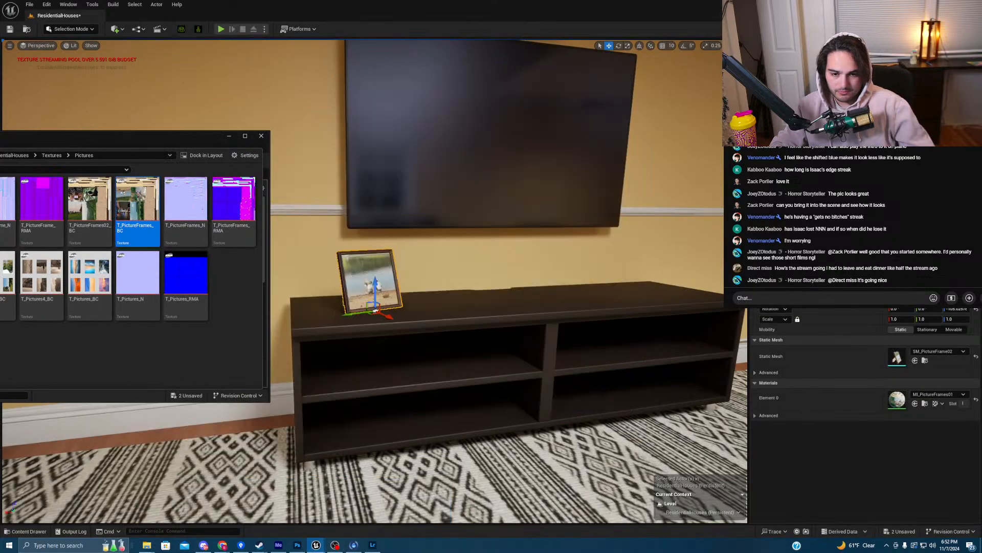
double_click(899, 401)
click(925, 404)
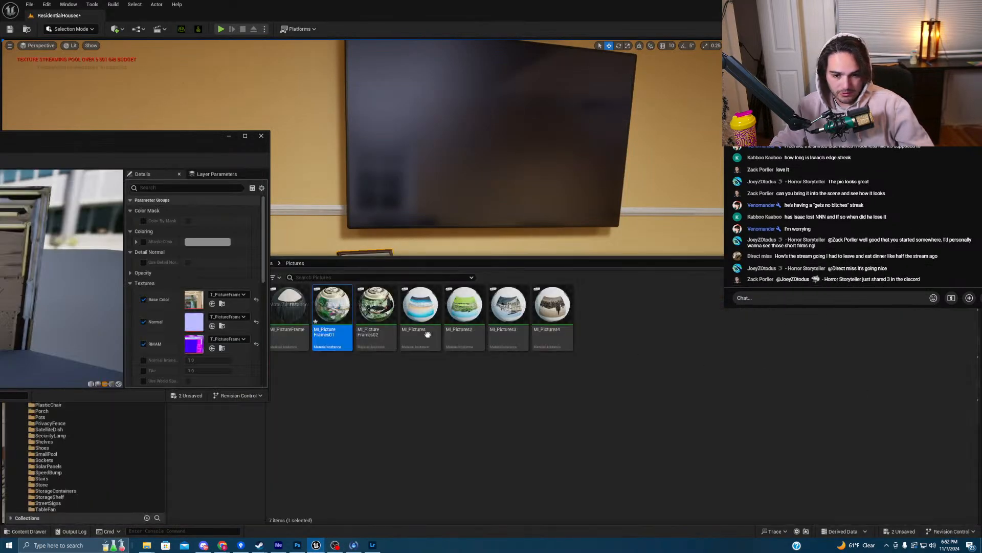
right_click(330, 308)
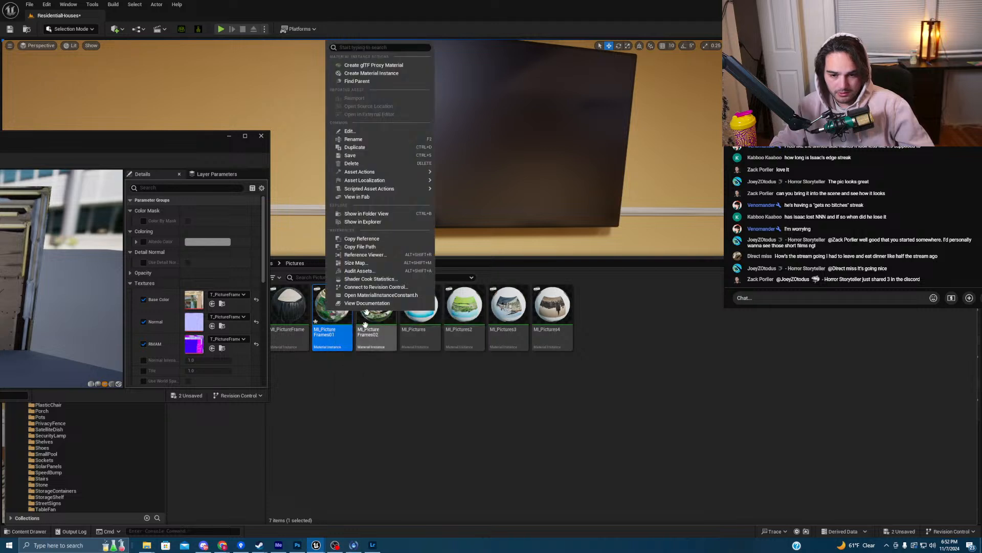
click(355, 147)
drag(429, 331, 452, 331)
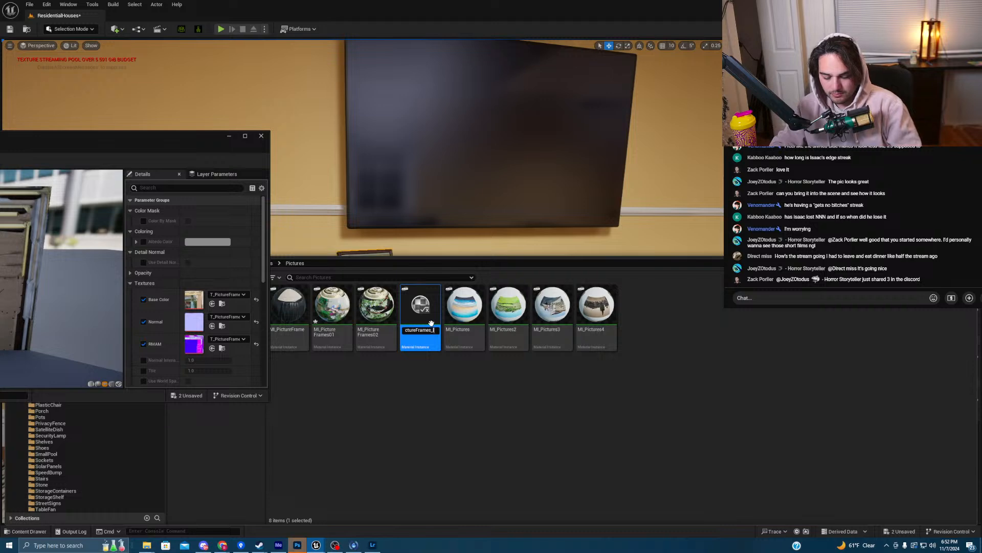
text(lim)
key(Return)
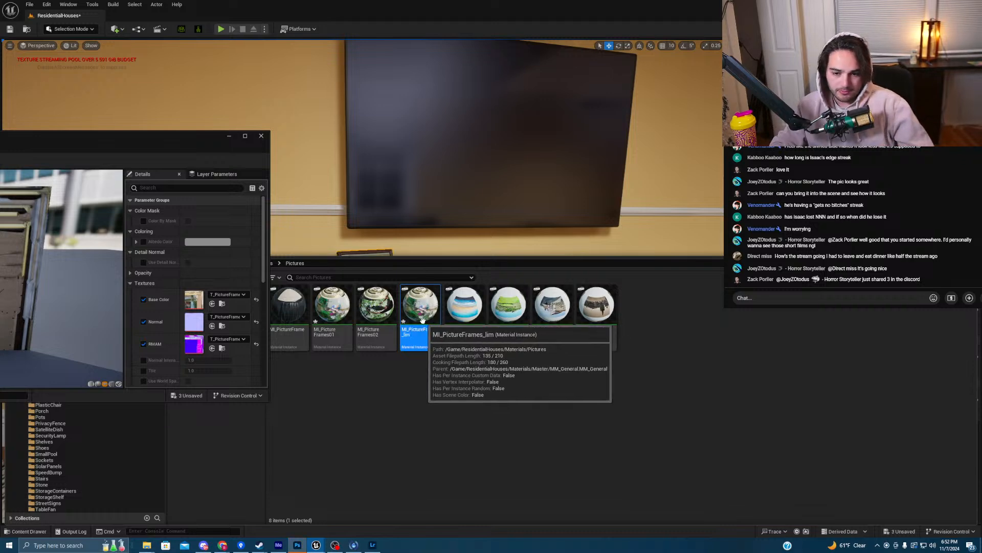
- Assign MI_PictureFrames_lim to Element 0 of the picture frame on the TV stand
click(262, 136)
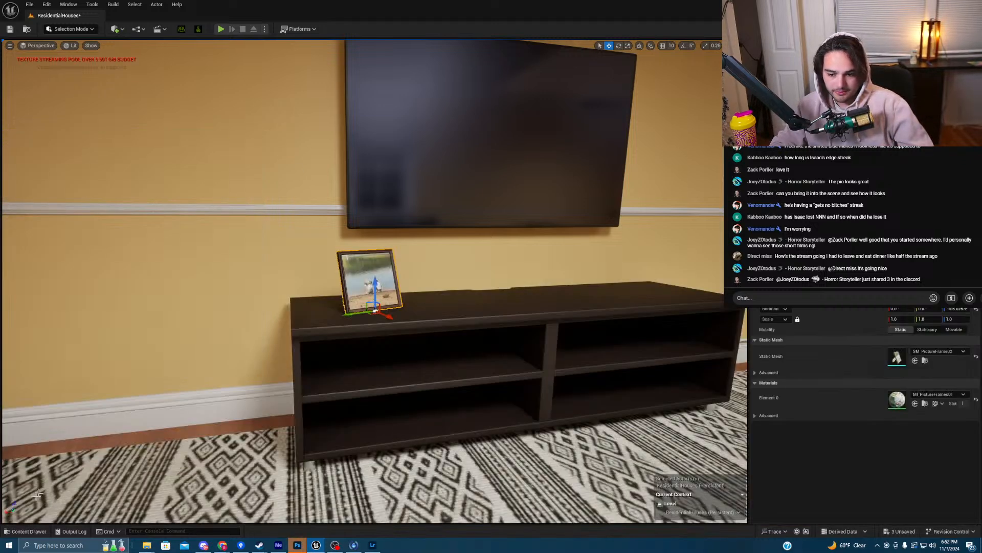
click(19, 531)
right_drag(485, 220, 476, 247)
click(915, 403)
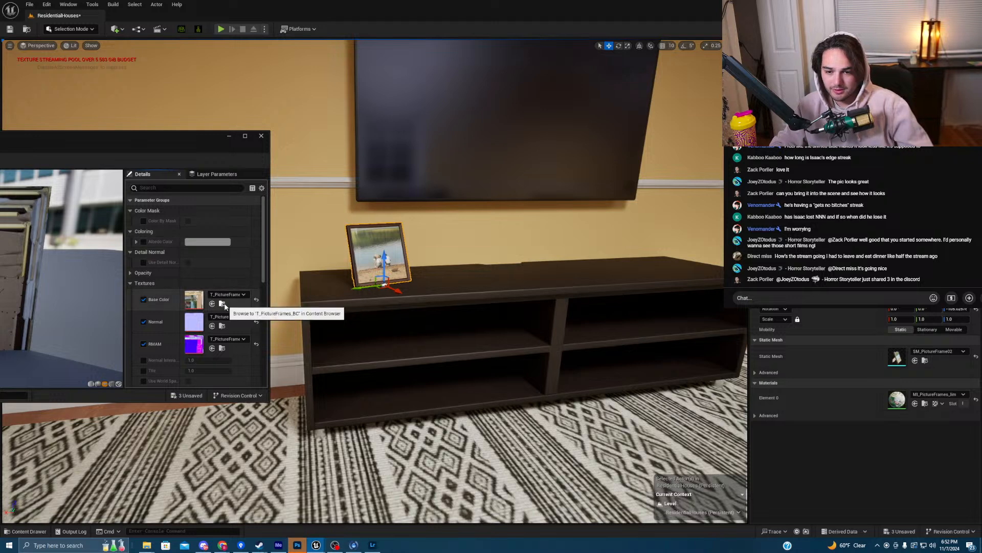
- Start an import into the Pictures texture folder, then cancel it without adding a file
click(222, 303)
drag(184, 137, 441, 138)
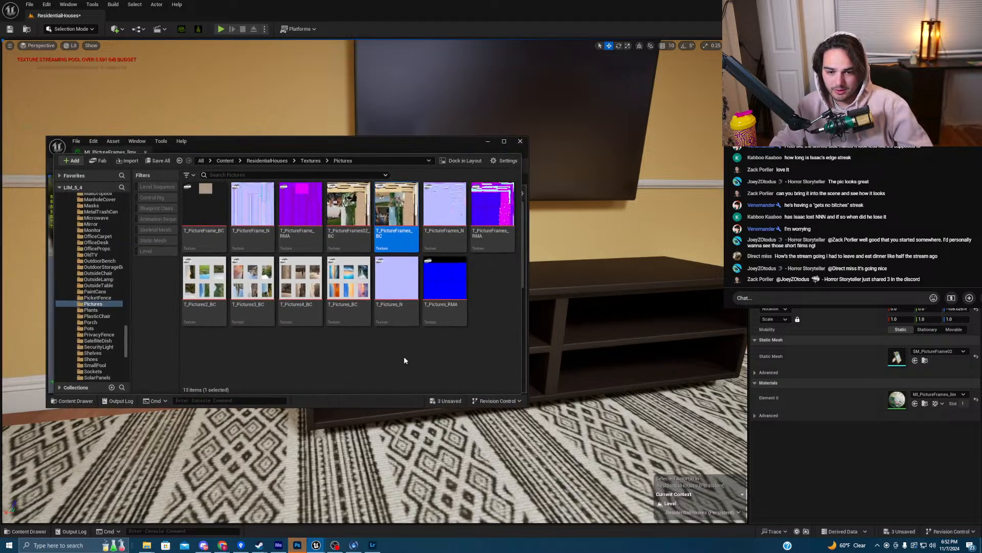
right_click(406, 355)
click(440, 40)
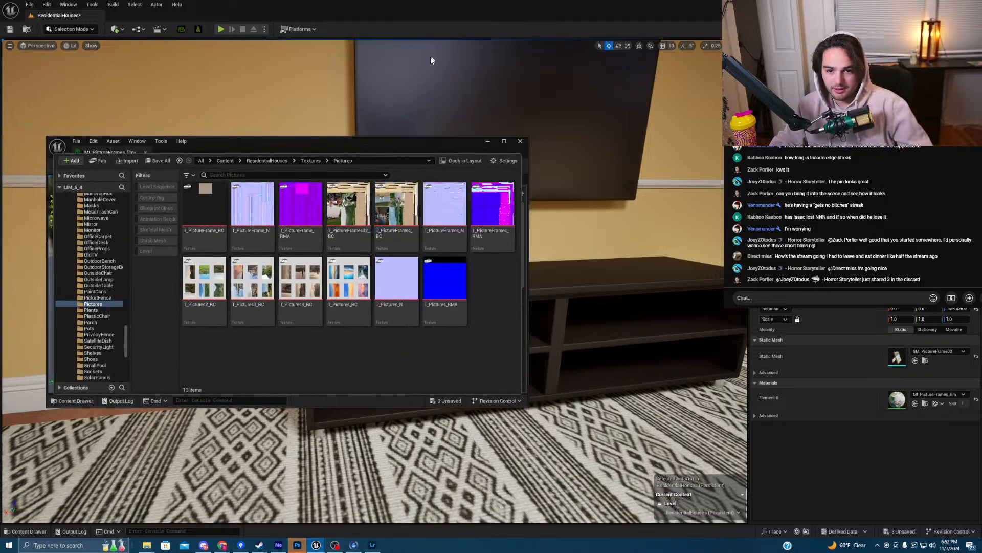
click(189, 197)
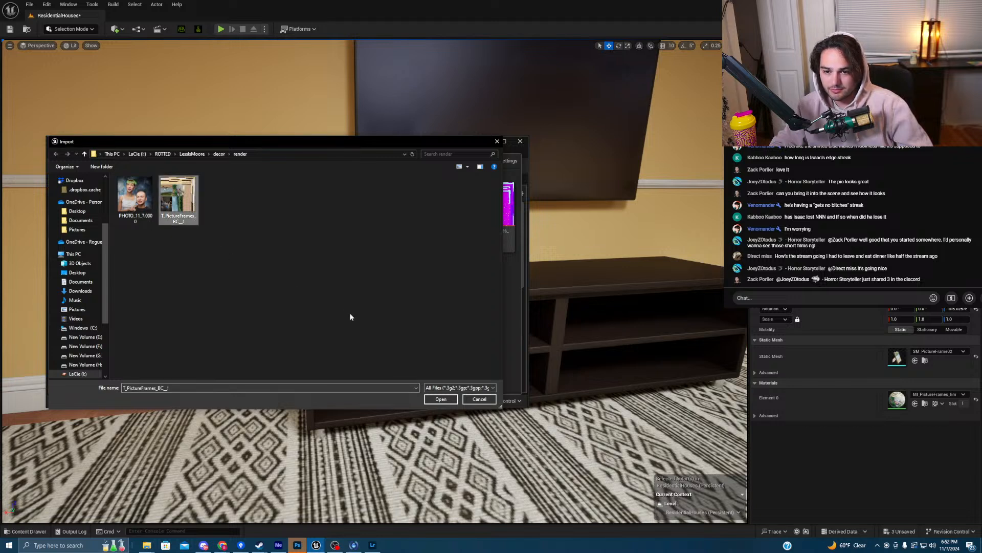
click(135, 197)
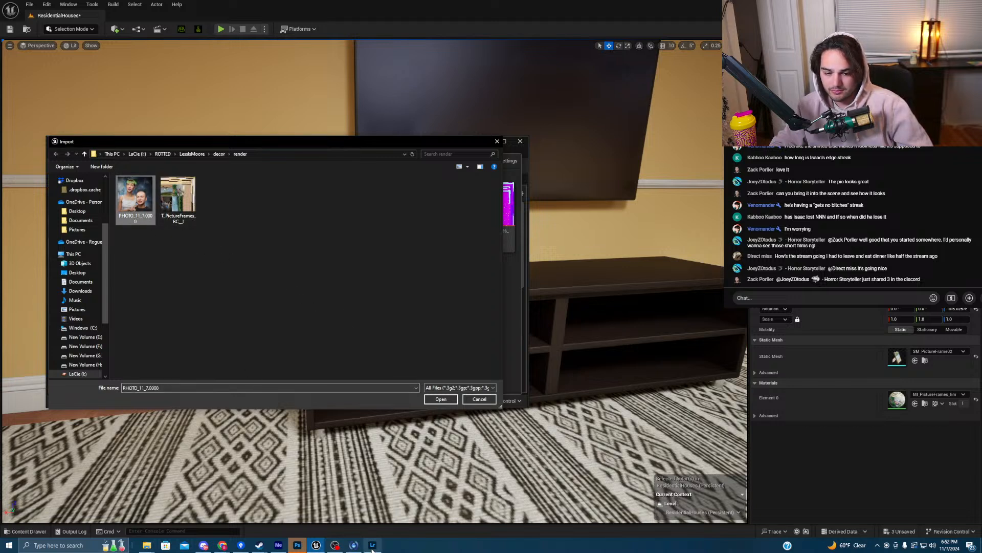
click(478, 399)
- Drag T_PictureFrames_BC_LIM_1 from File Explorer into Pictures, then save all four unsaved assets
mouse_move(166, 544)
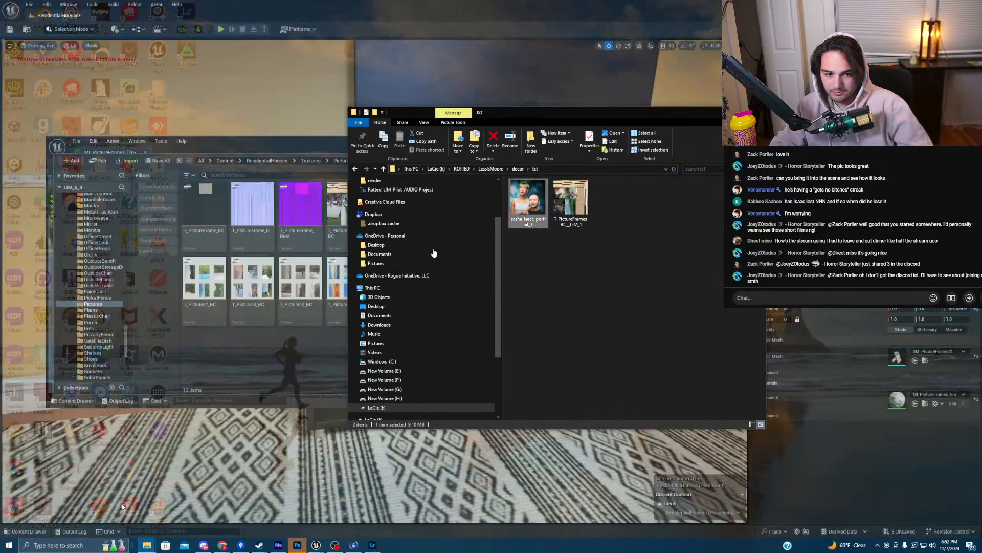
click(122, 506)
drag(571, 202, 287, 362)
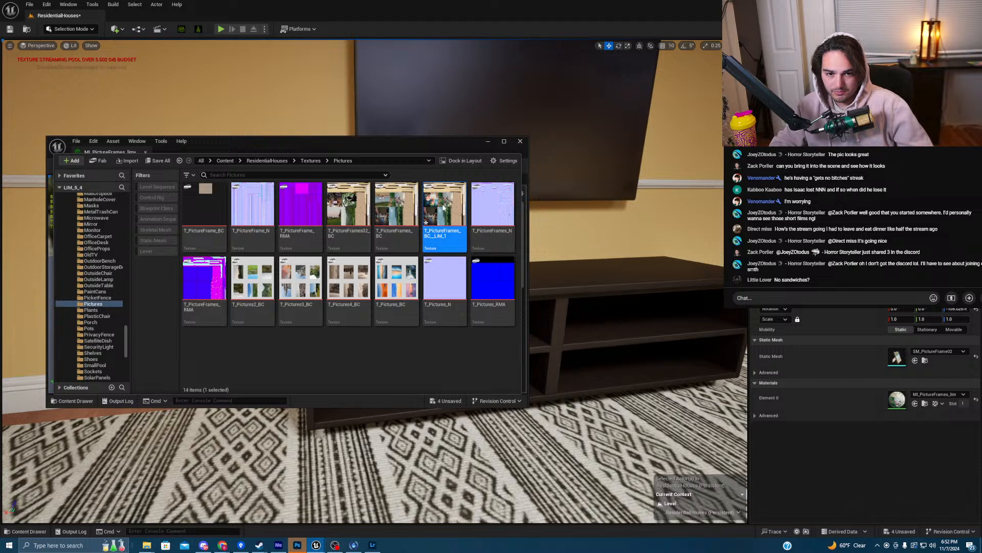
drag(434, 207, 434, 192)
click(158, 161)
click(544, 360)
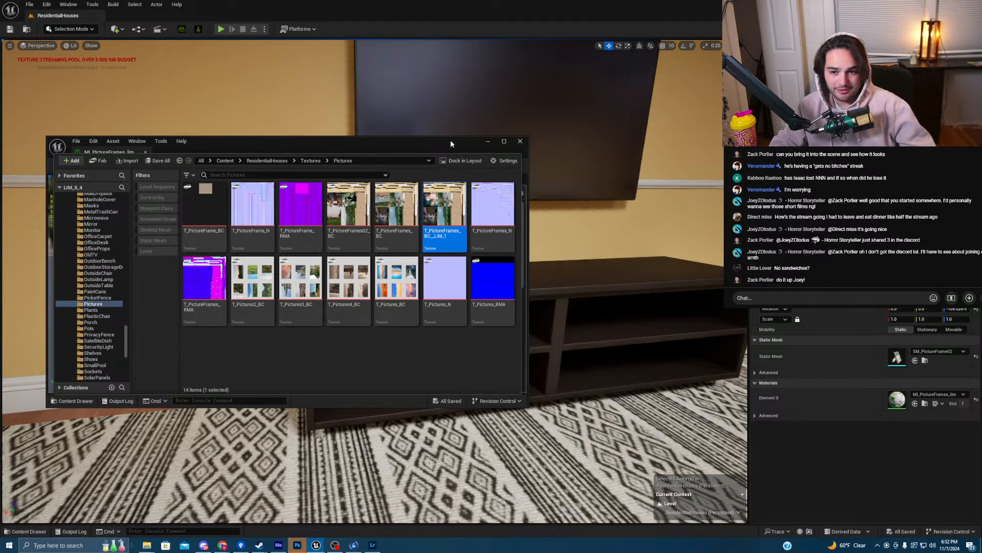
click(208, 155)
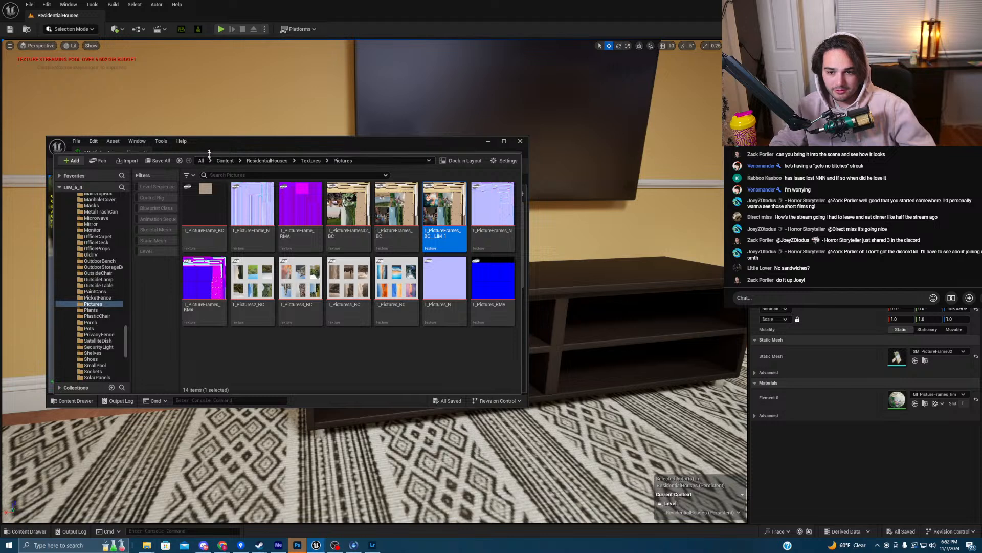
- Make T_PictureFrames_BC_LIM_1 the Base Color of MI_PictureFrames_lim, save it, and fly to the frame
click(470, 310)
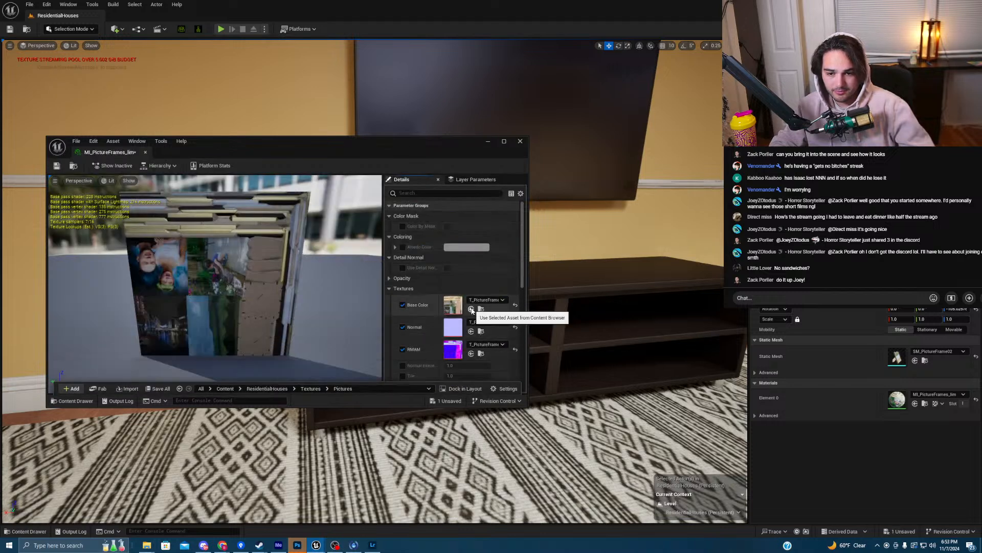
click(56, 168)
drag(279, 145, 263, 402)
right_drag(430, 331, 421, 306)
key(w)
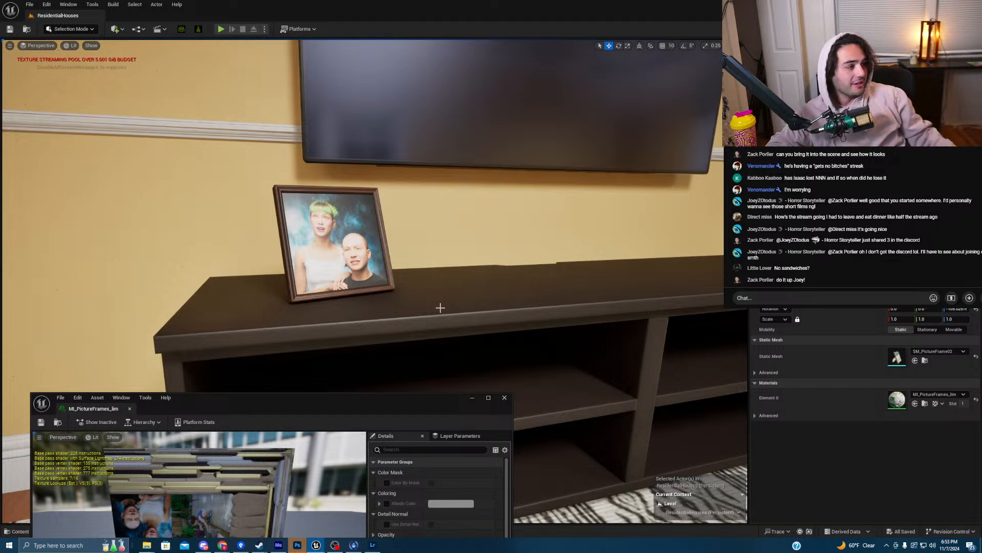
- Close the MI_PictureFrames_lim material instance window
scroll(480, 216, down, 5)
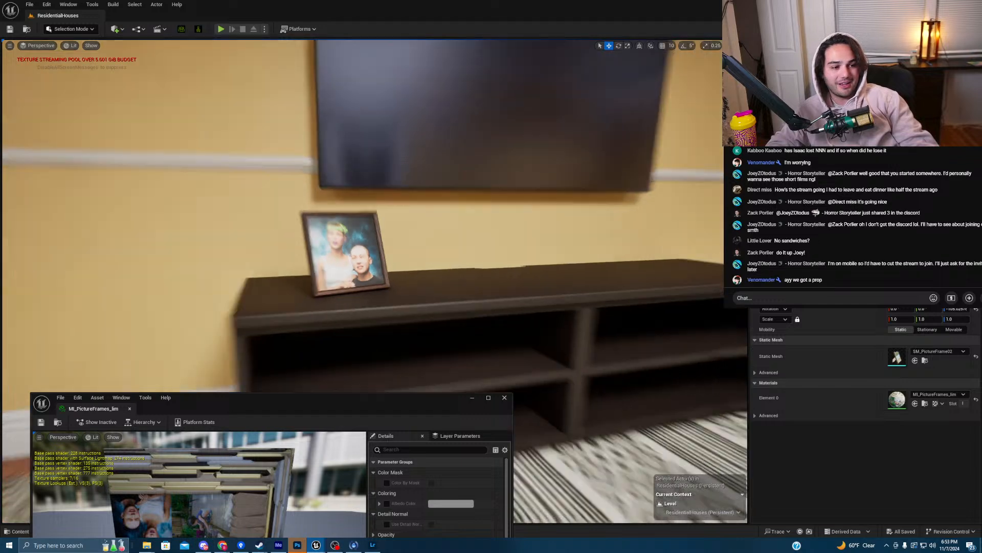
scroll(502, 218, up, 4)
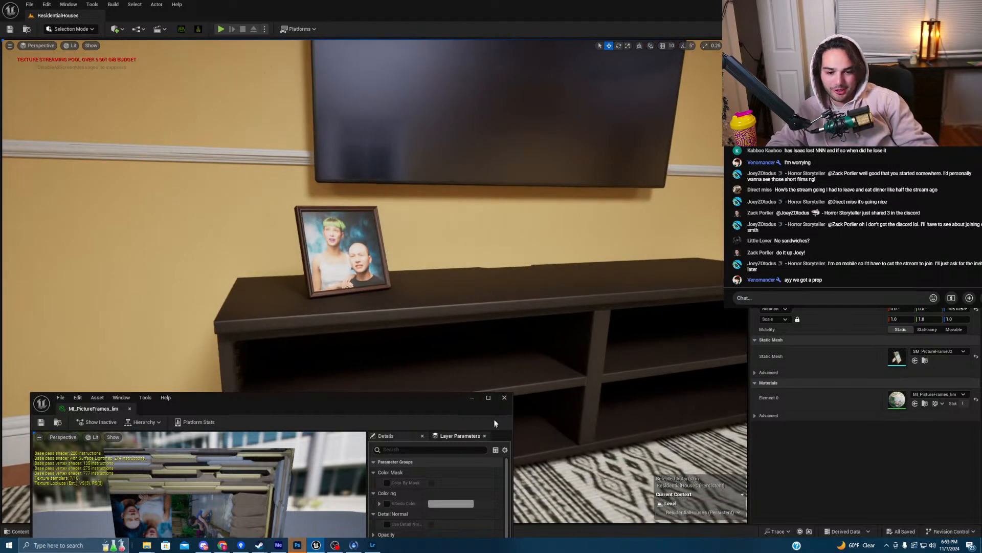
click(504, 398)
- Fly around the living room to review the portrait frame on the TV stand
right_drag(503, 370, 499, 350)
key(w)
key(s)
key(w)
key(s)
key(w)
key(a)
key(w)
key(w)
key(s)
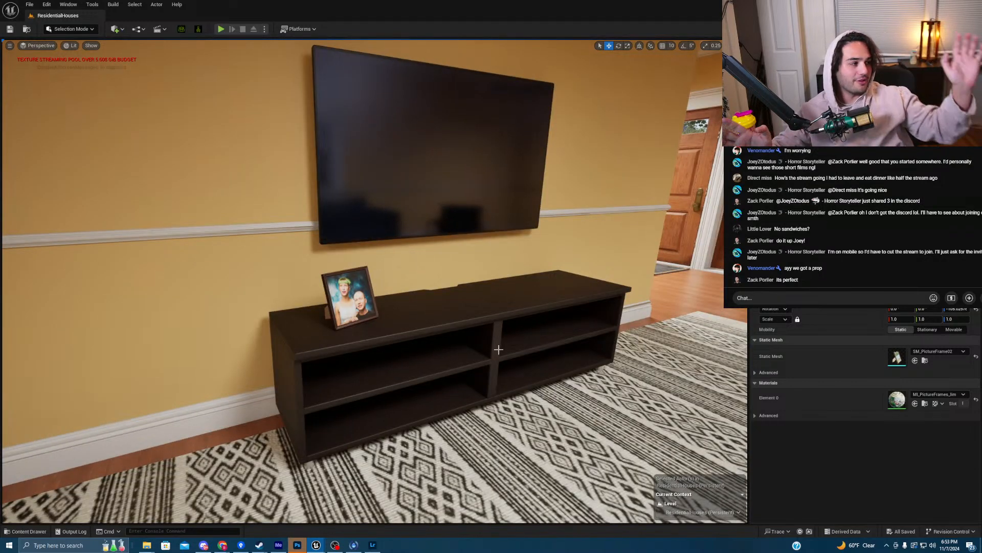
right_drag(496, 253, 412, 260)
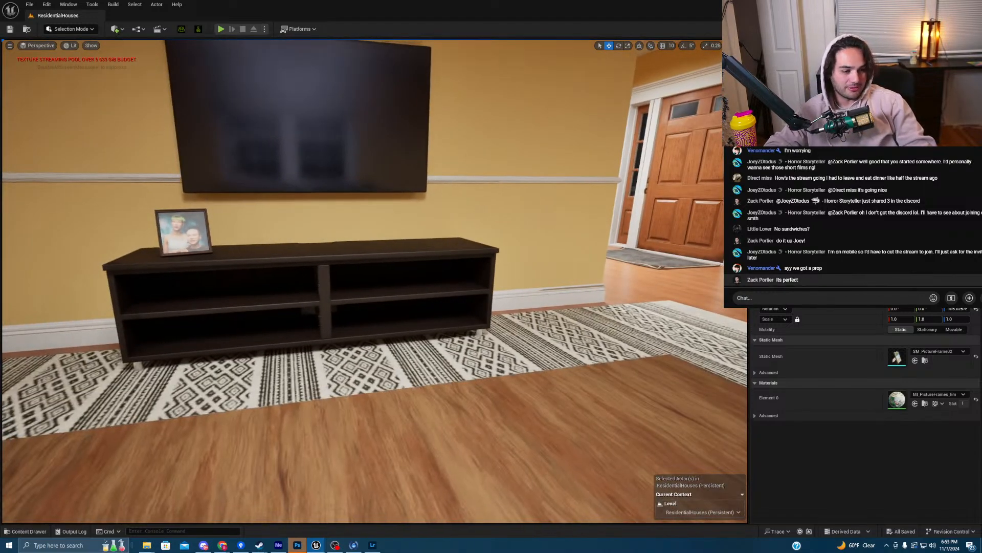